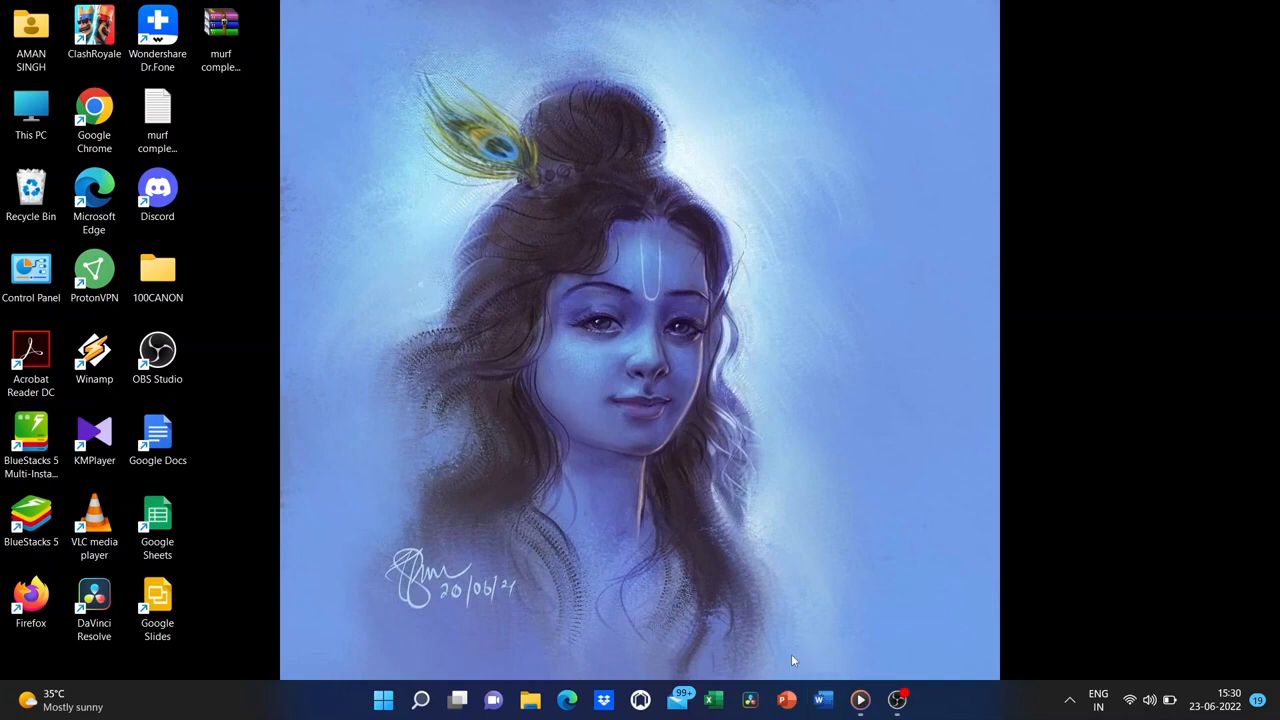
left_click(421, 699)
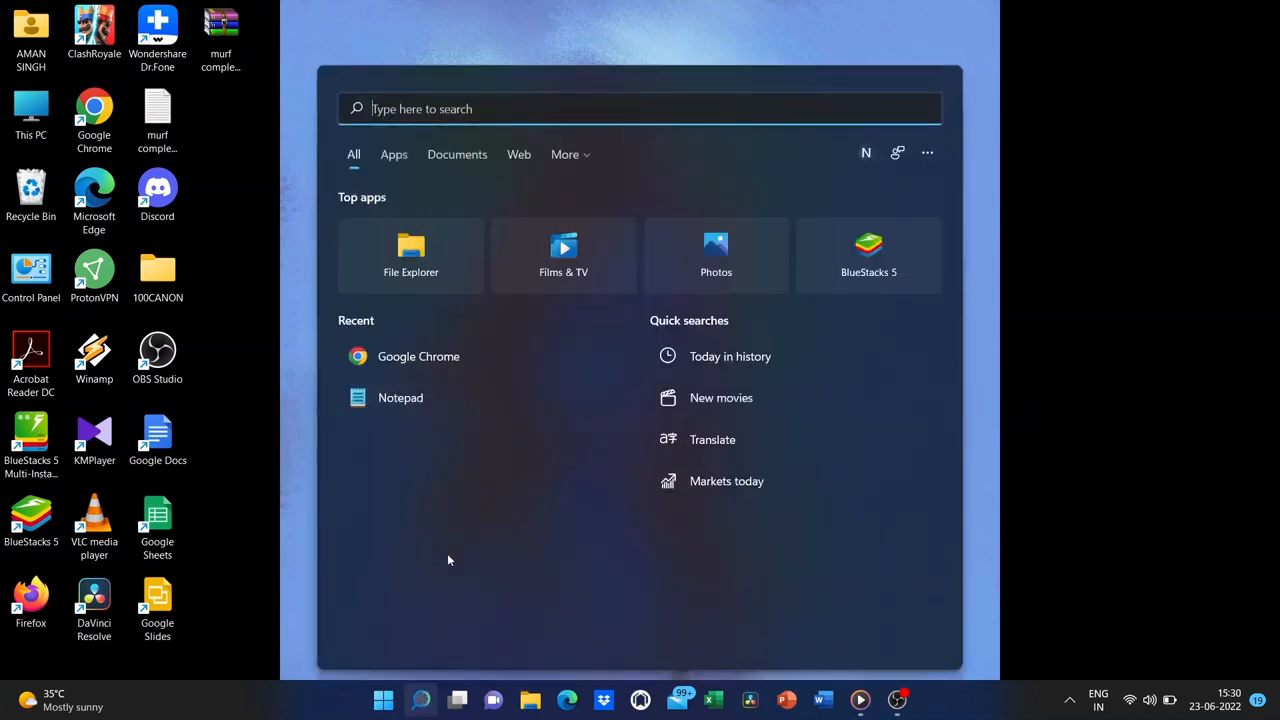
left_click(386, 700)
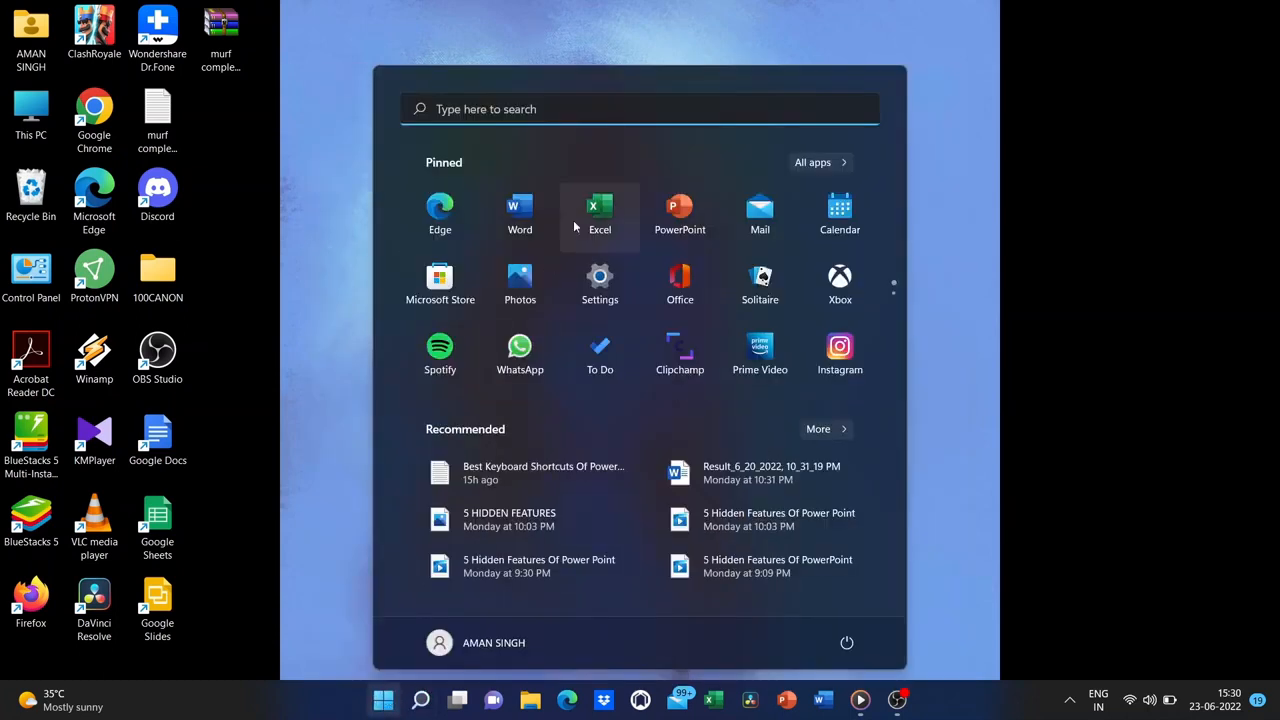
left_click(510, 107)
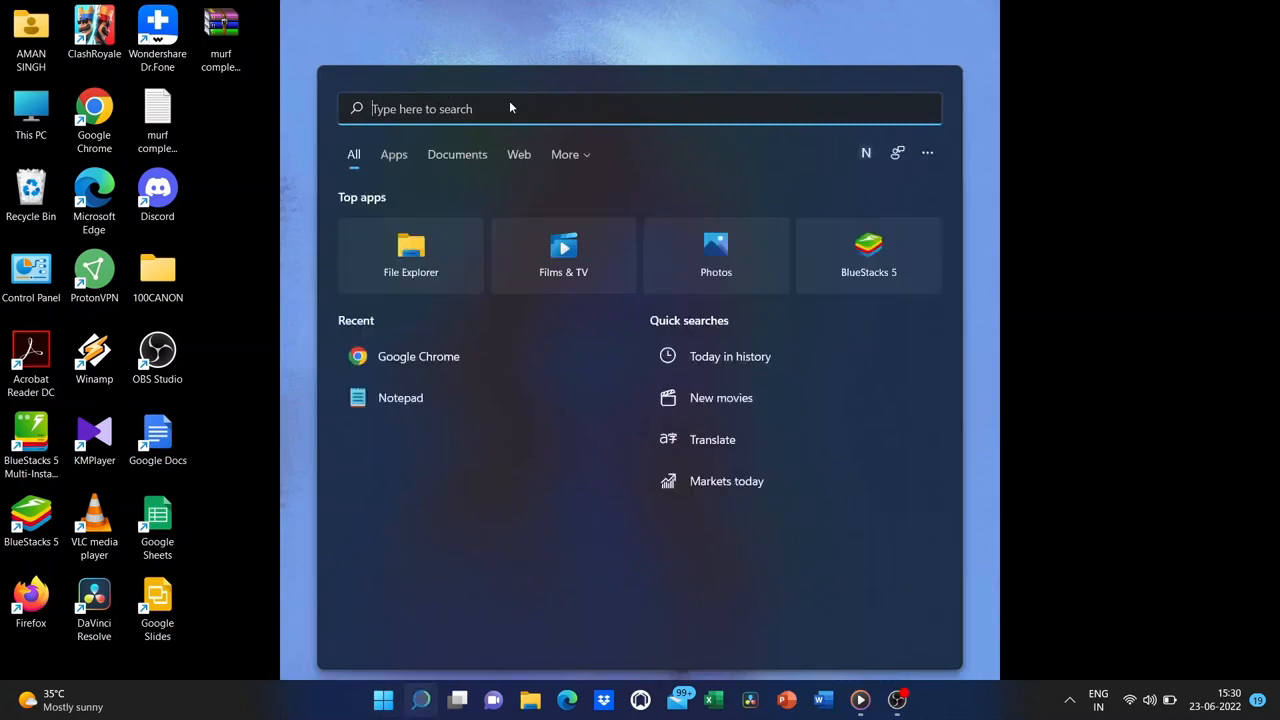
type("word")
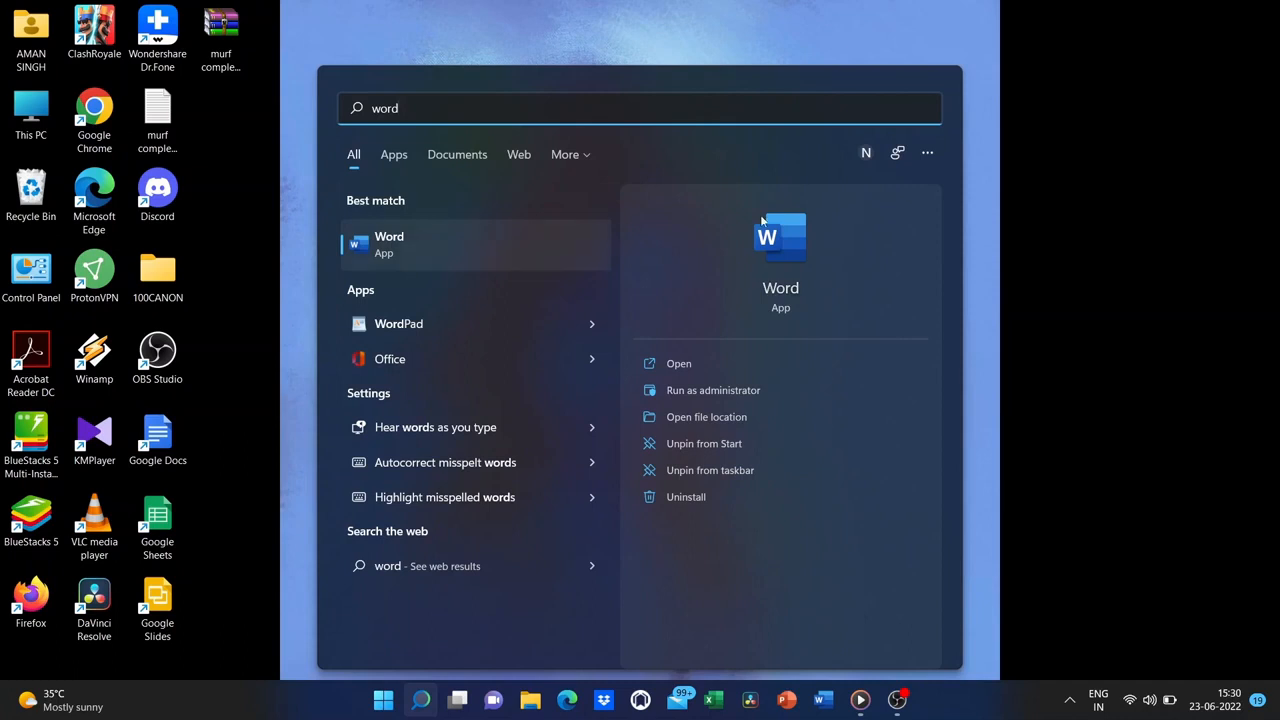
left_click(996, 172)
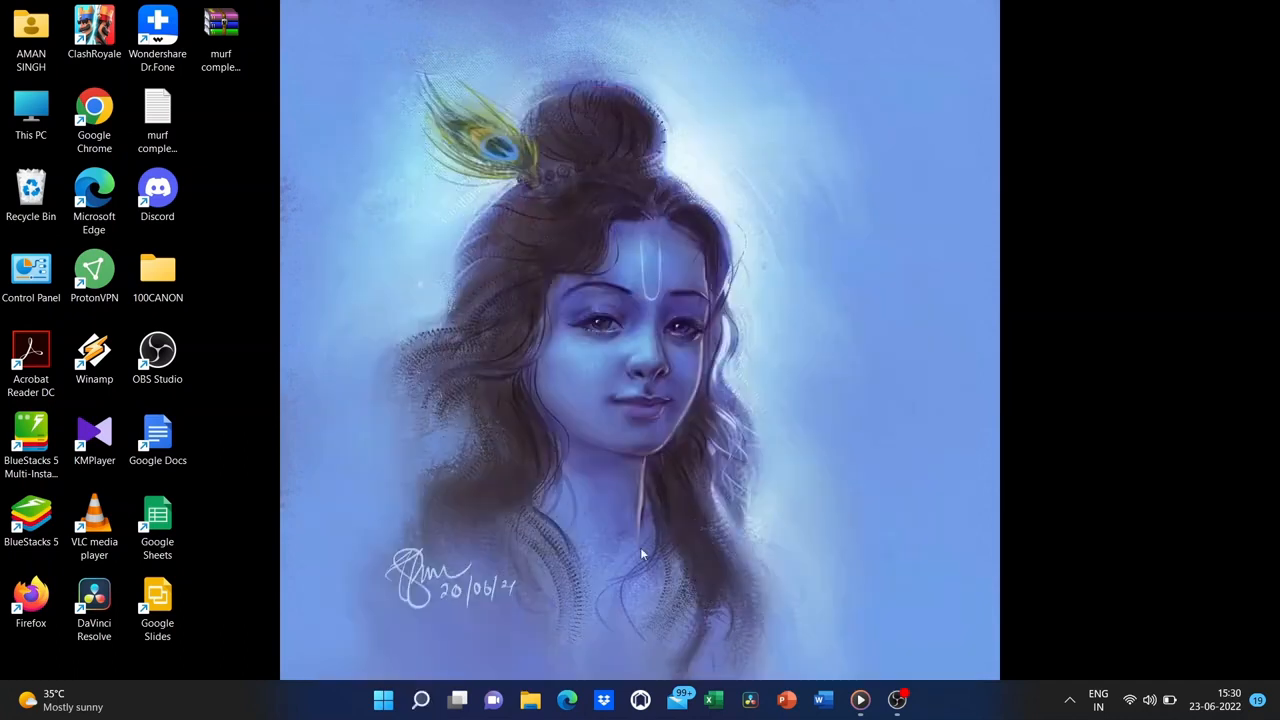
Launch Microsoft Word from the Windows desktop
left_click(823, 700)
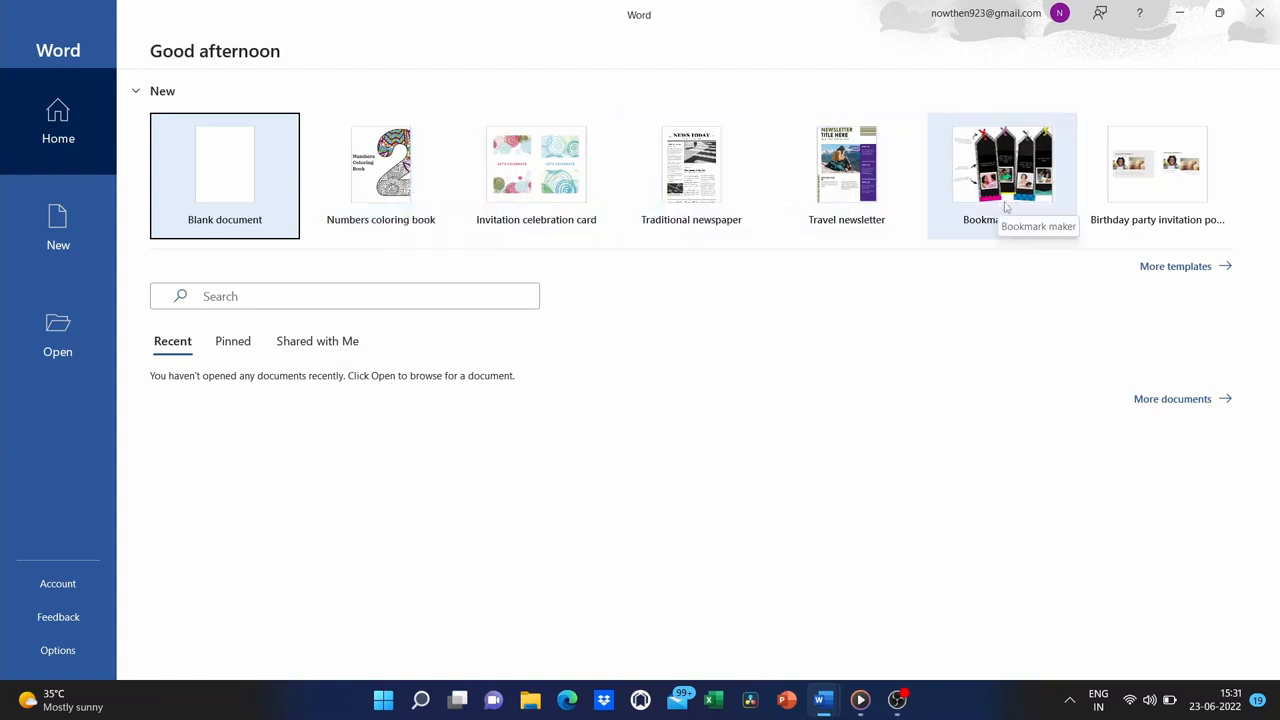
Browse the gallery of additional Word templates and preview the Invitation celebration card without creating it
left_click(1163, 267)
scroll(677, 463, "down", 1)
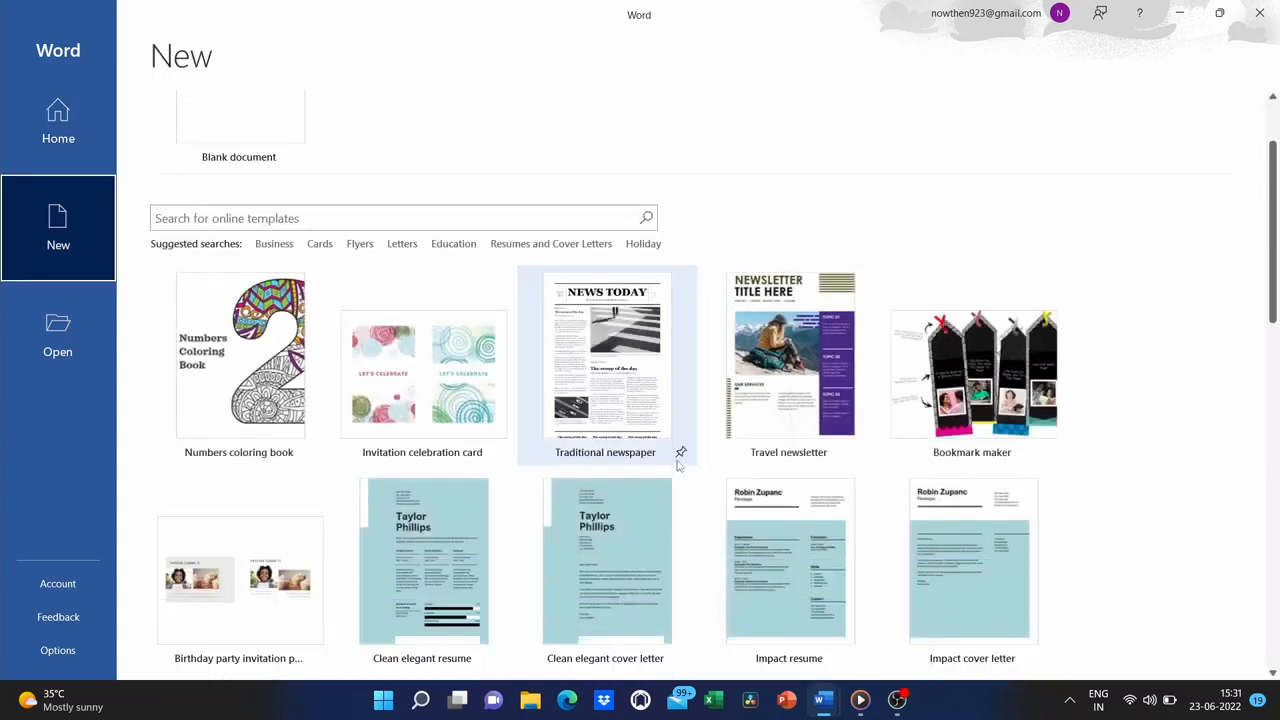
left_click(230, 211)
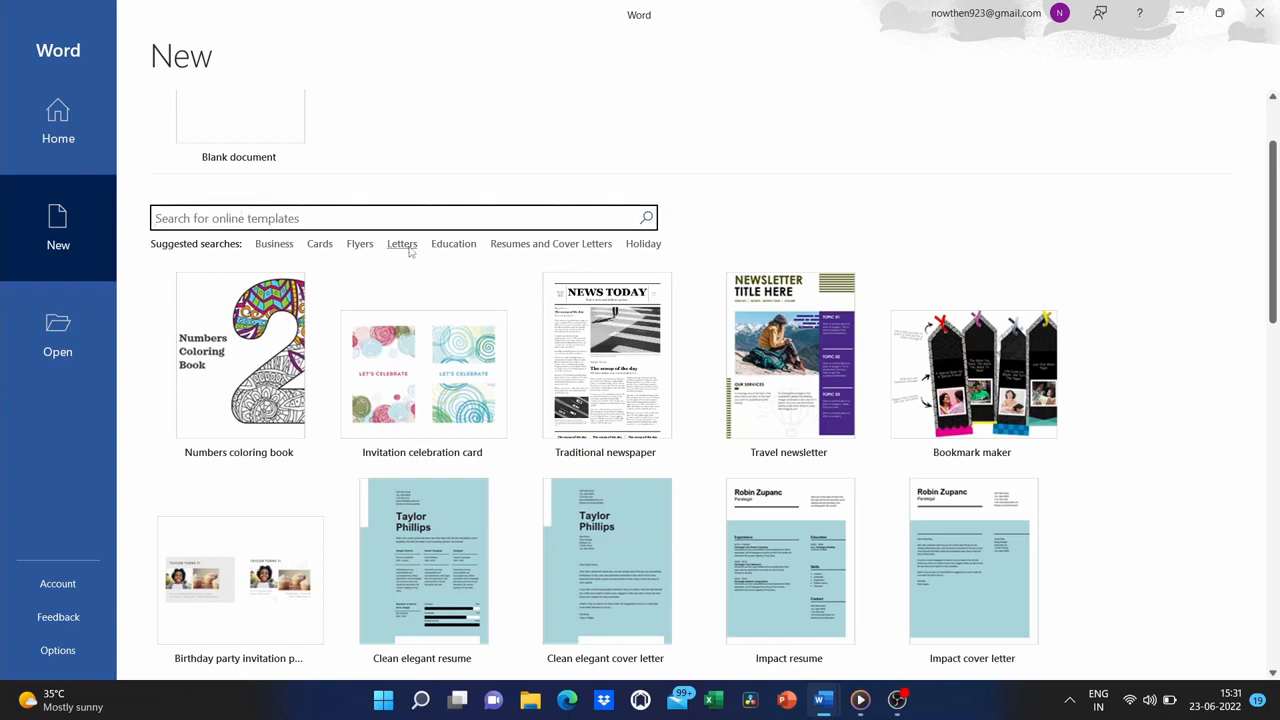
scroll(605, 380, "down", 2)
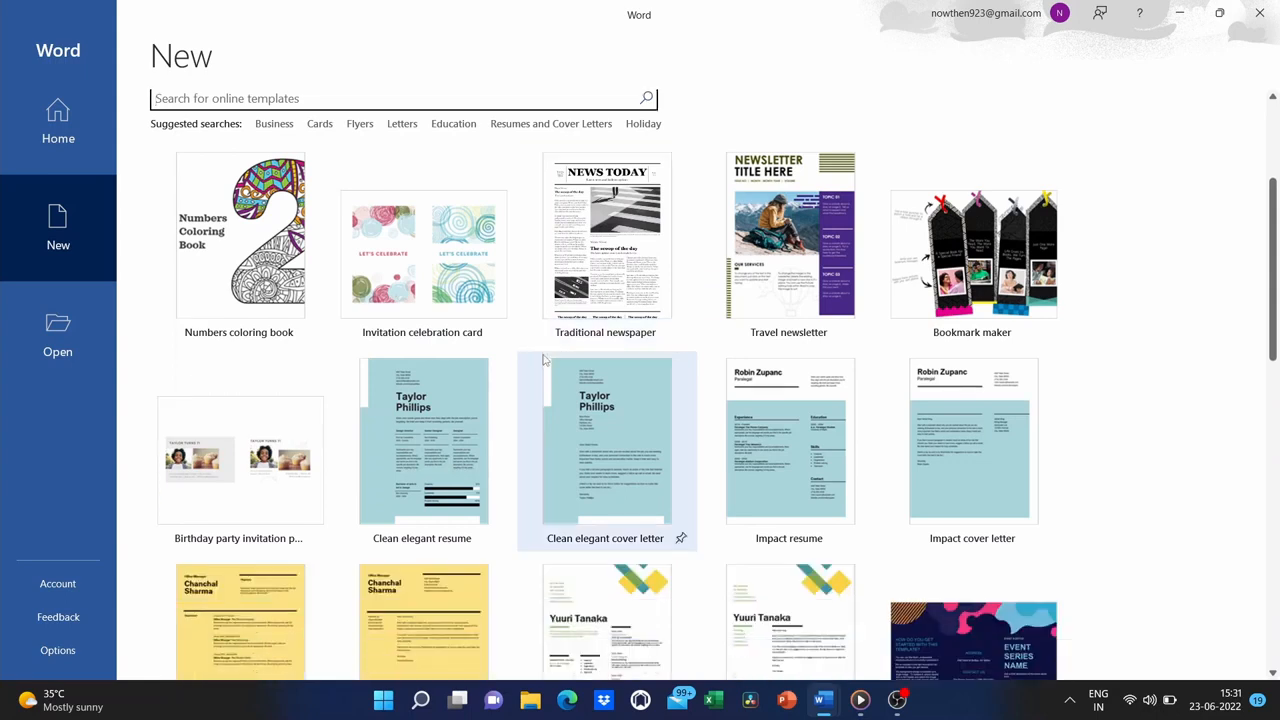
left_click(396, 256)
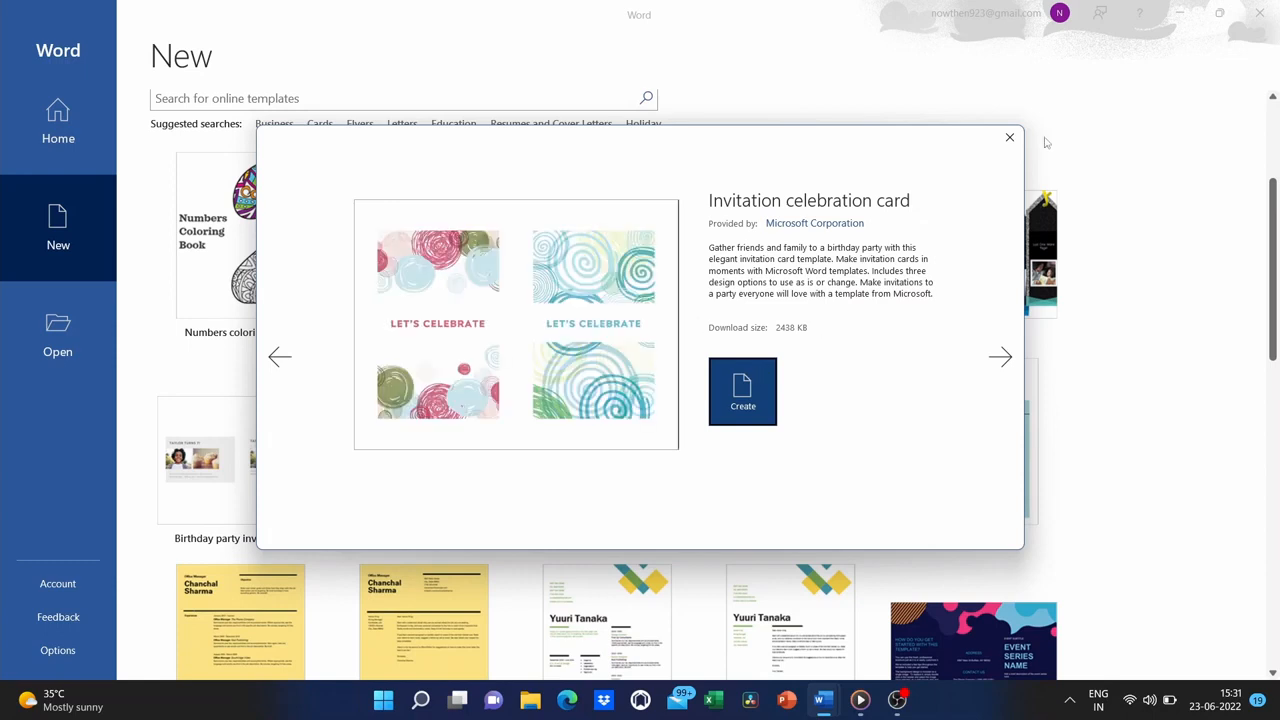
left_click(1010, 137)
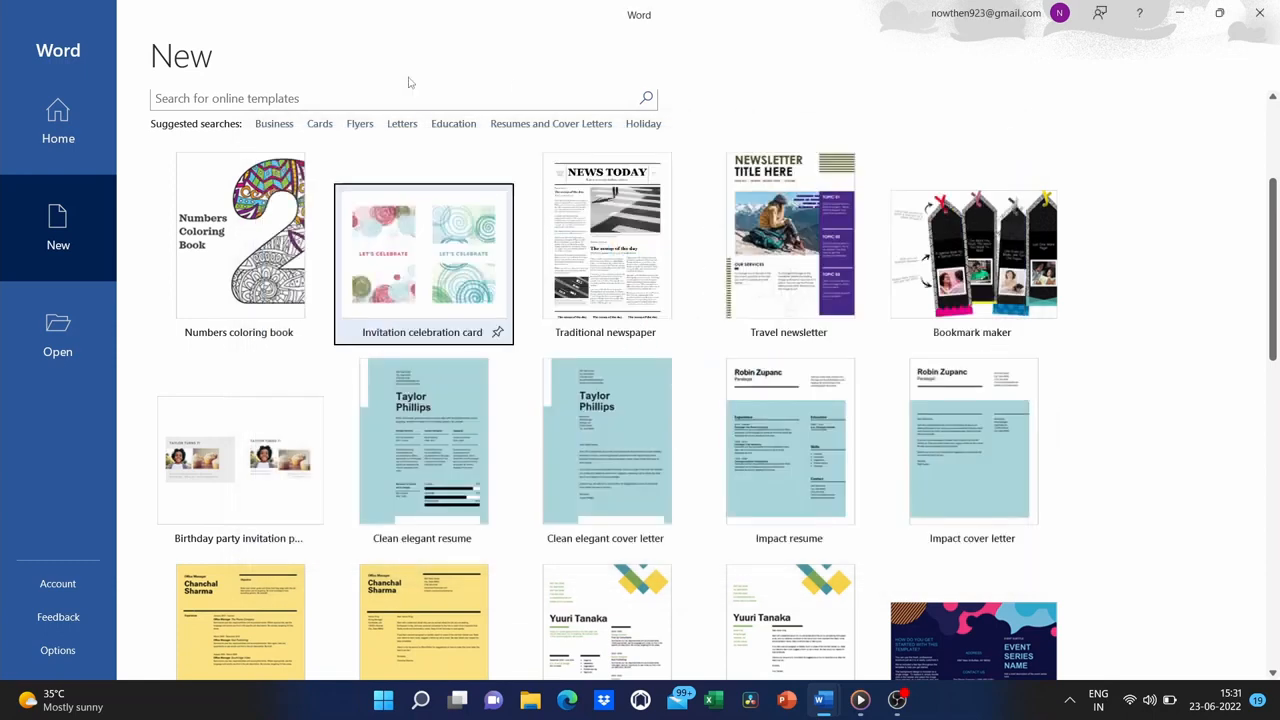
Return to the start page and create a new blank document
left_click(72, 118)
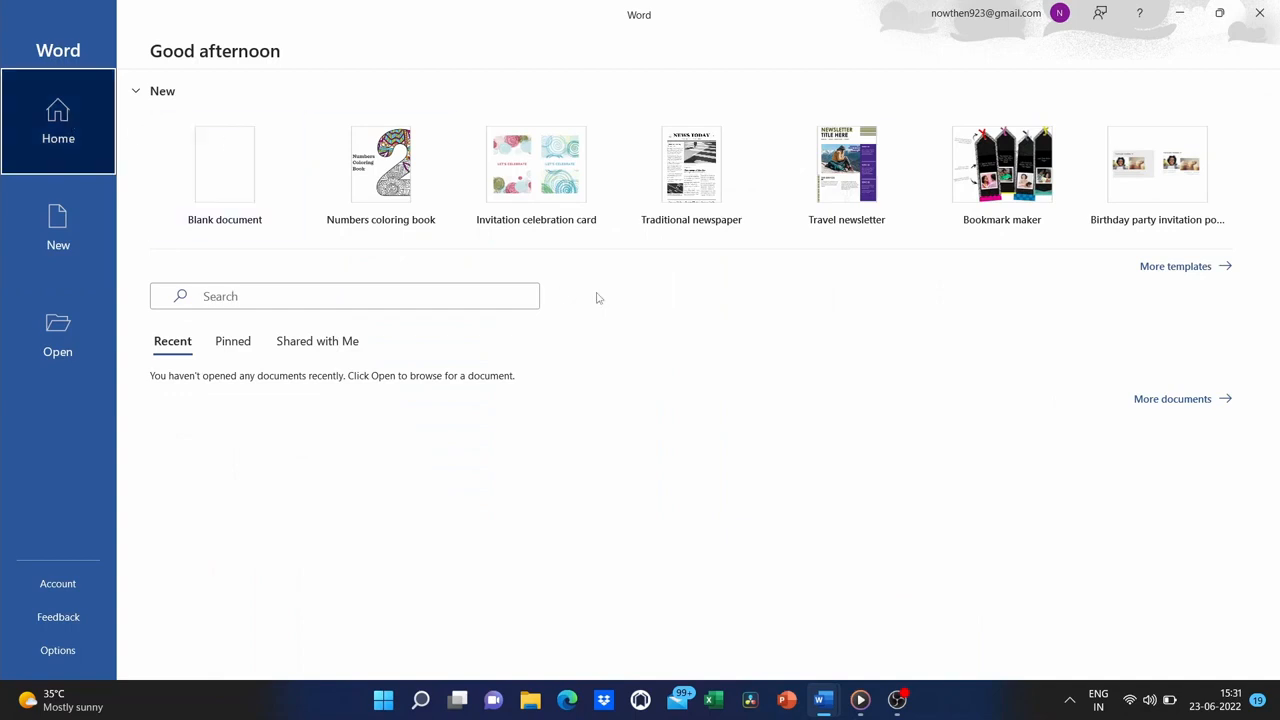
left_click(227, 185)
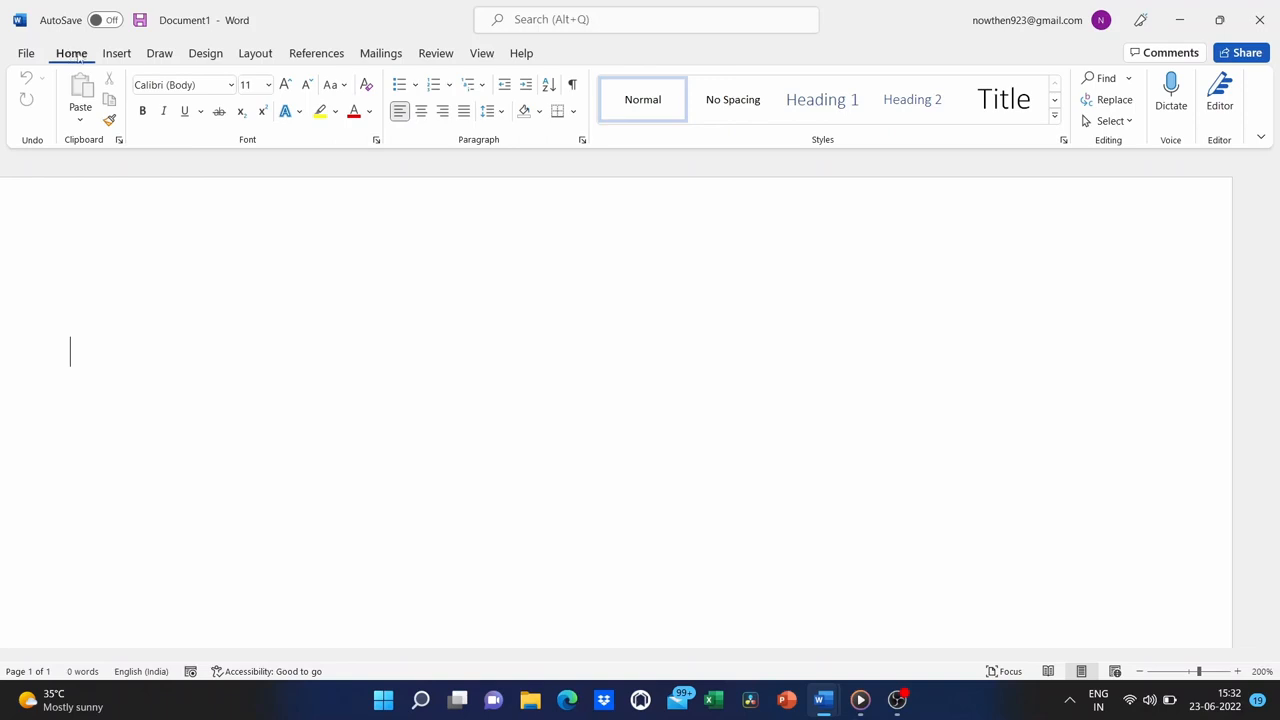
Examine which ribbon commands Word offers for Insert, Draw, Design, References and Home in the blank document
left_click(118, 55)
left_click(160, 58)
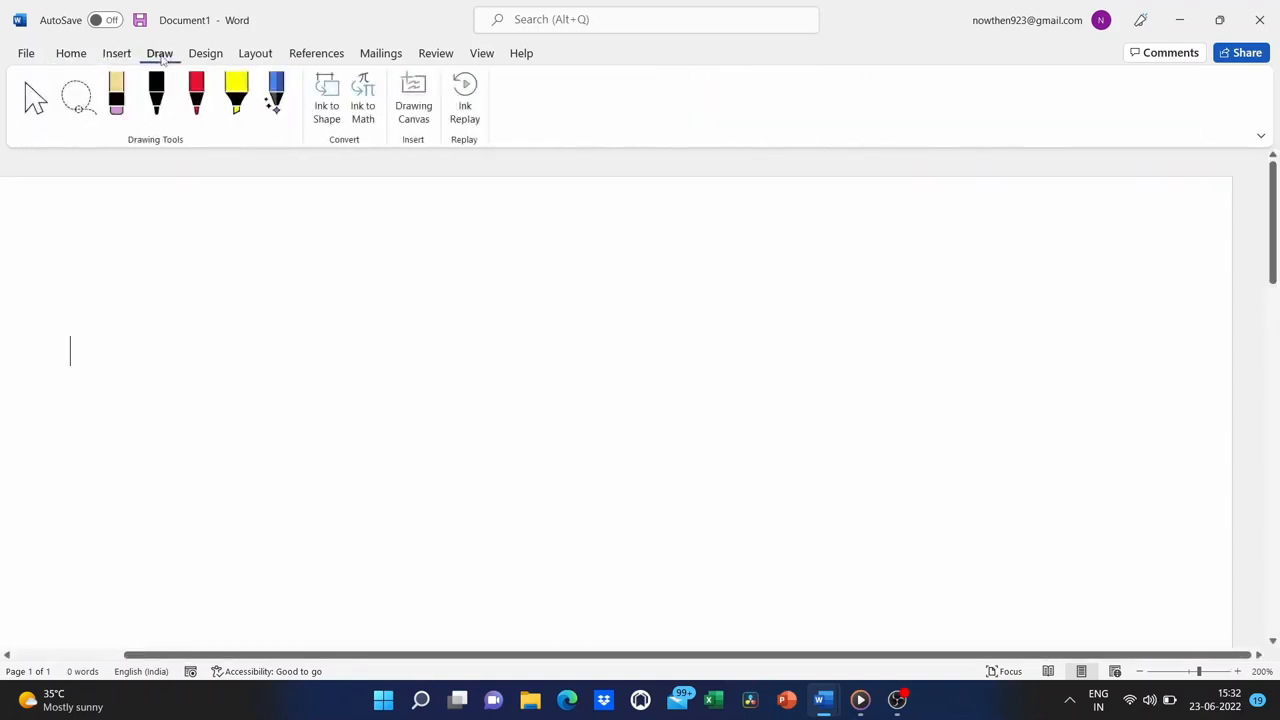
left_click(203, 56)
left_click(115, 56)
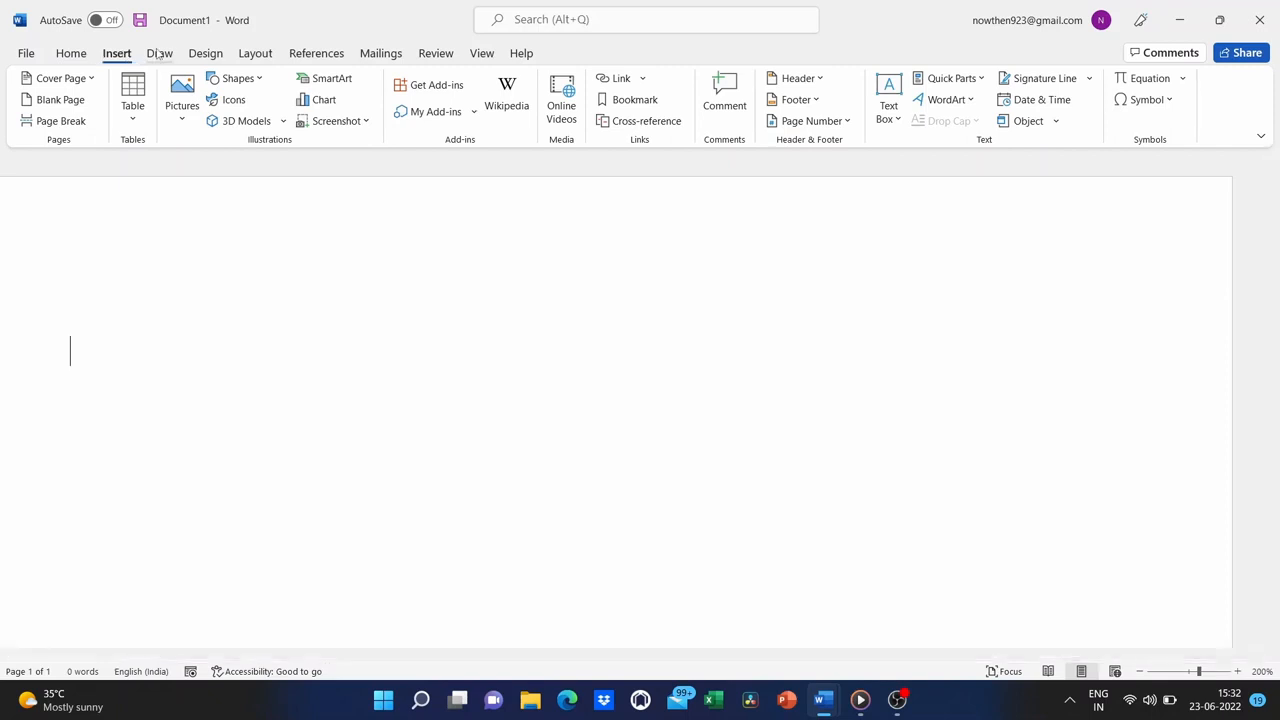
left_click(206, 57)
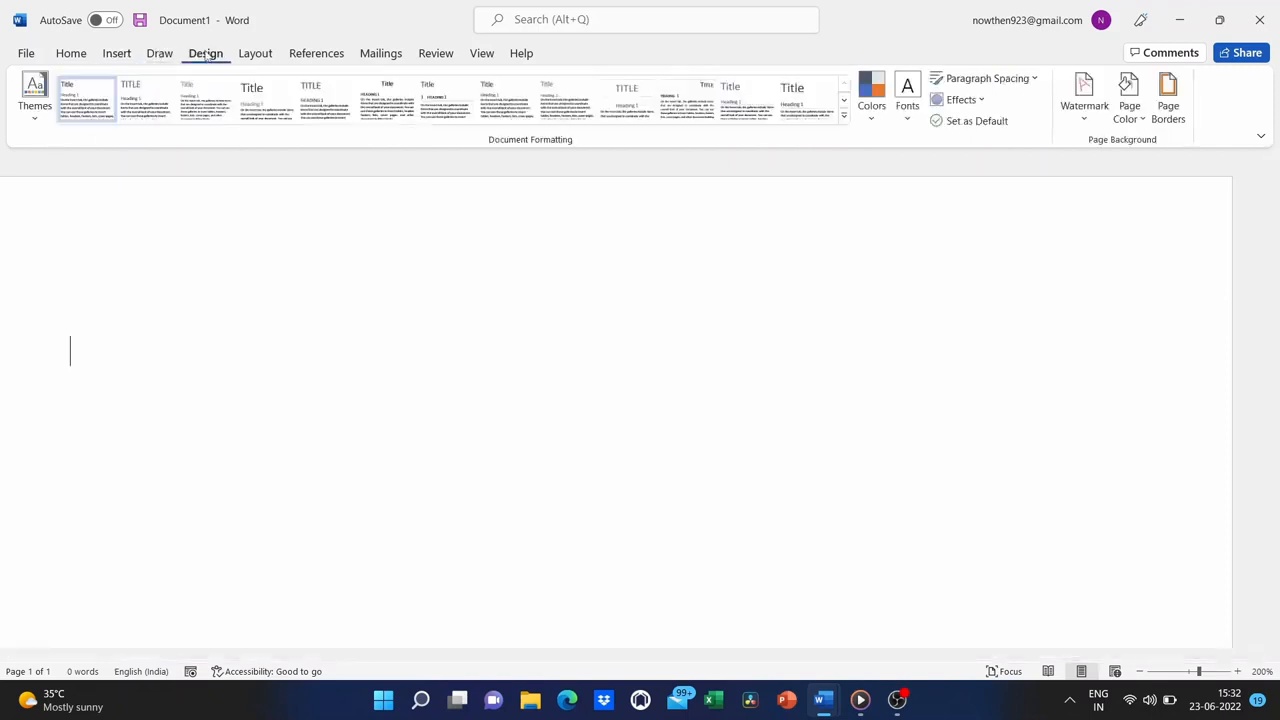
left_click(333, 58)
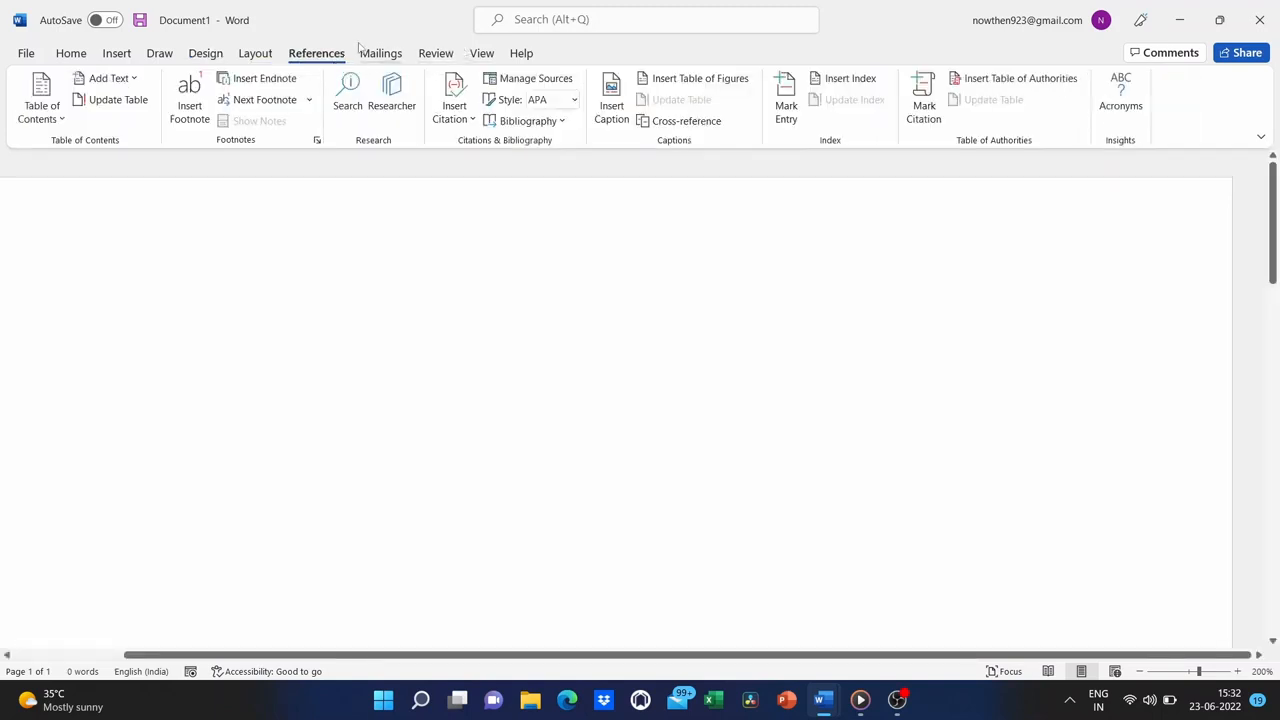
left_click(207, 57)
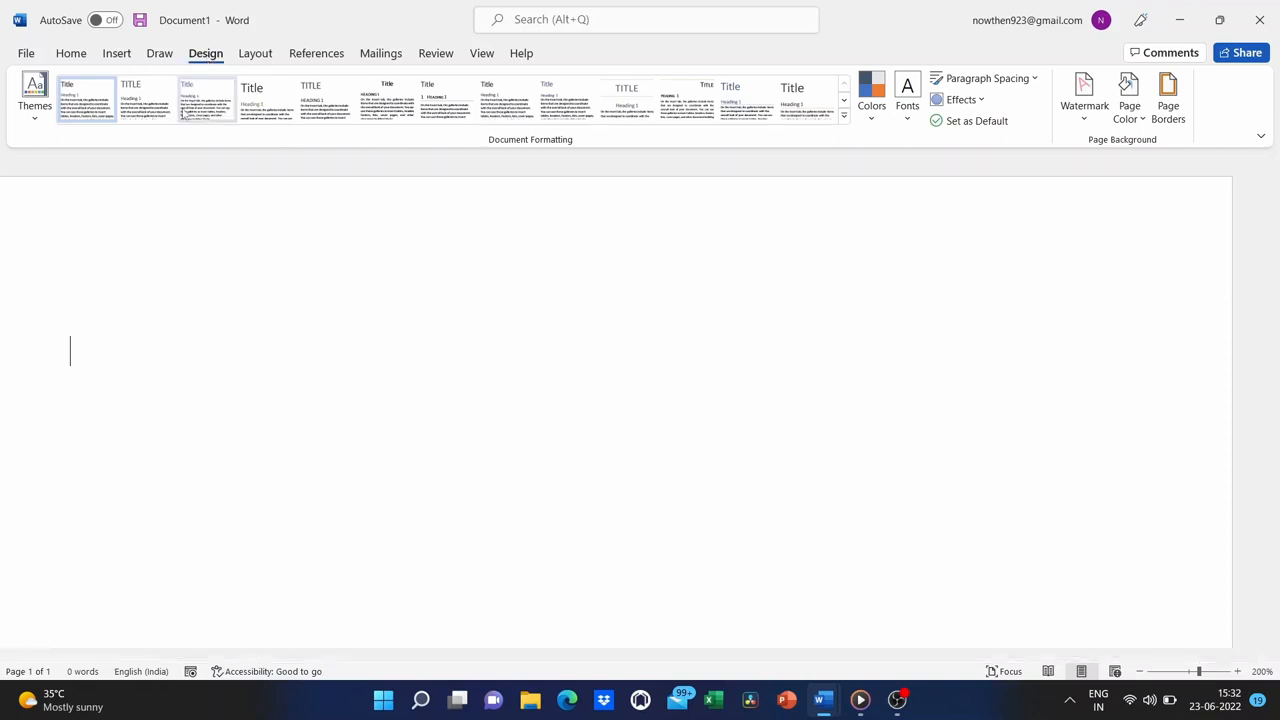
left_click(80, 58)
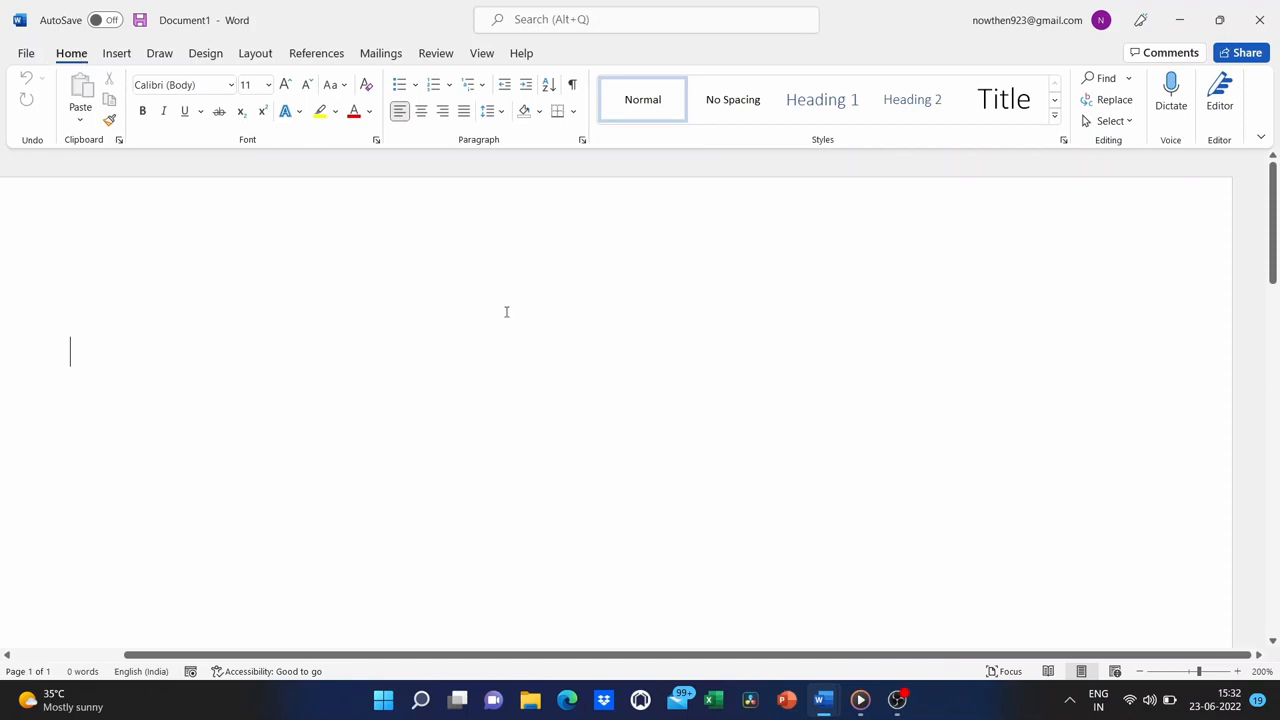
scroll(522, 348, "down", 1)
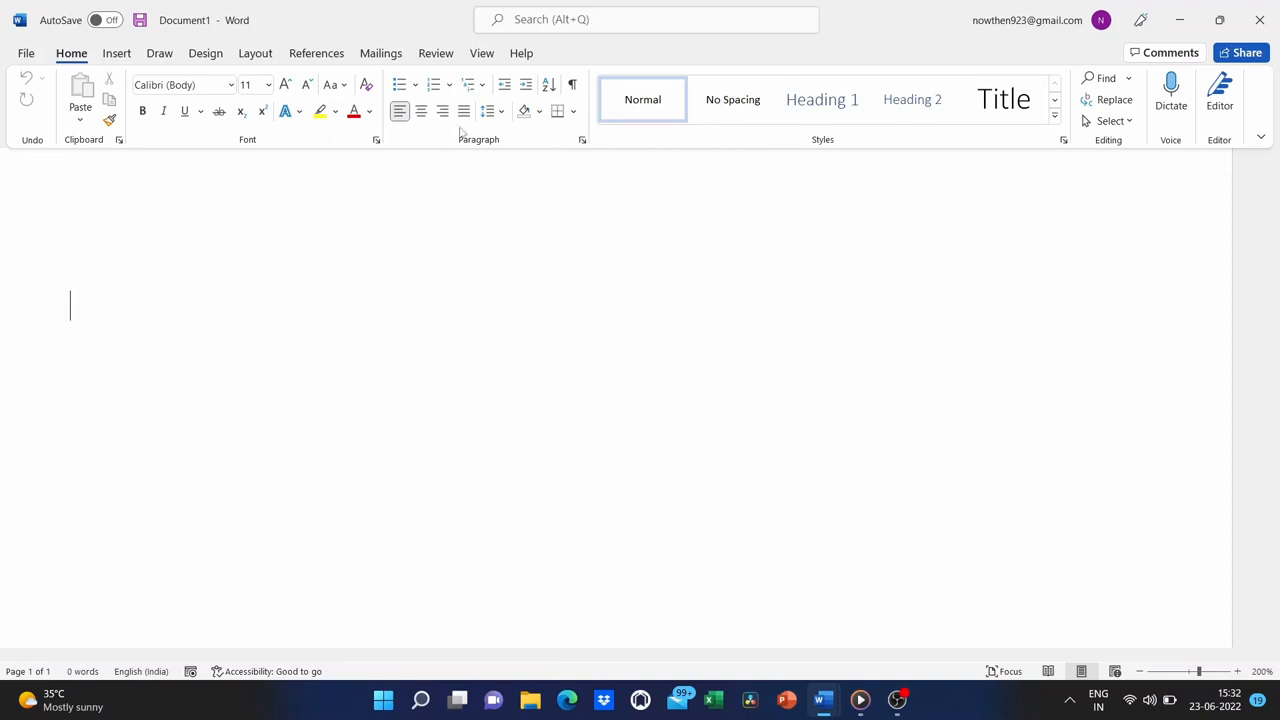
Review the ribbon command groups for Insert, Draw, Design and Layout, including the page setup and paragraph options
left_click(116, 53)
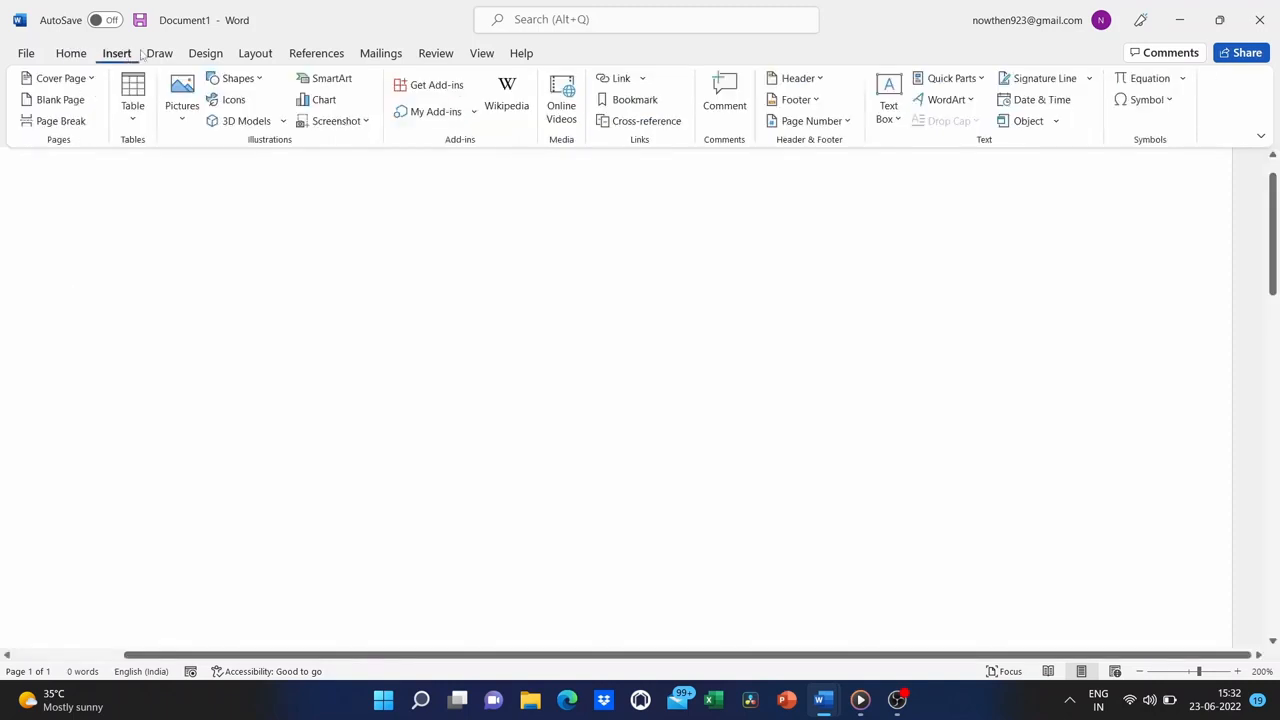
left_click(159, 53)
left_click(204, 54)
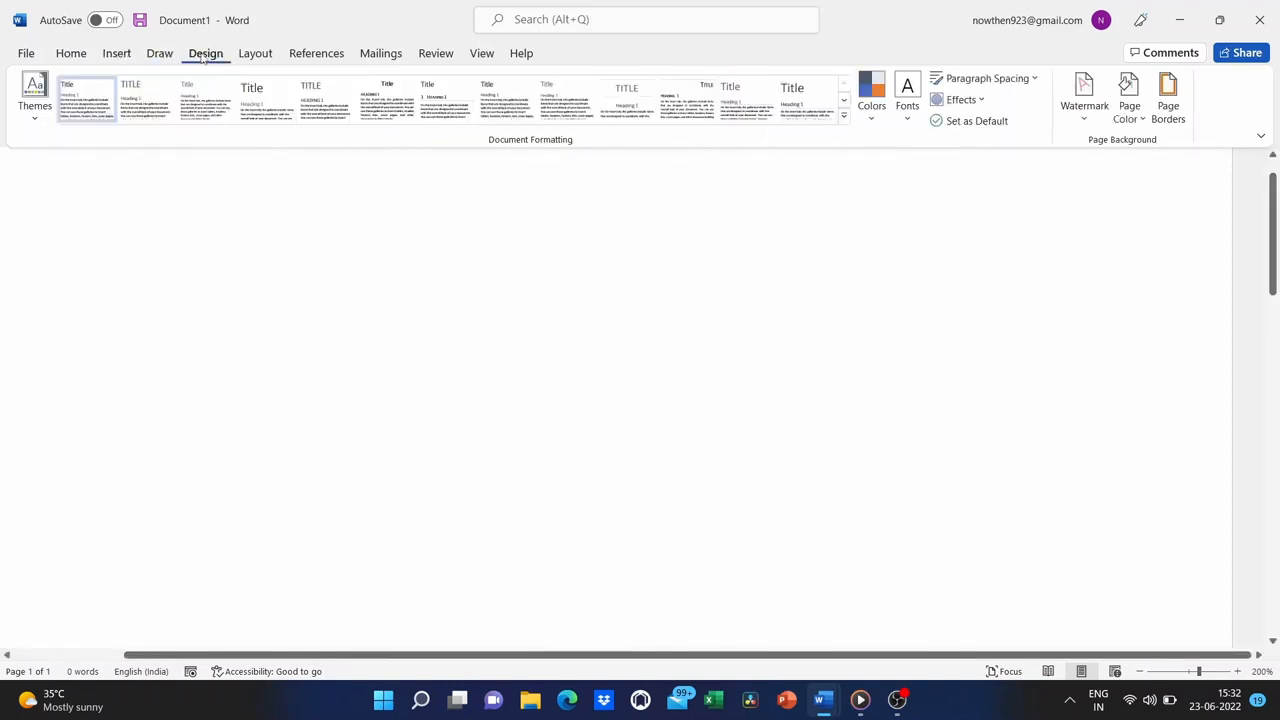
left_click(258, 56)
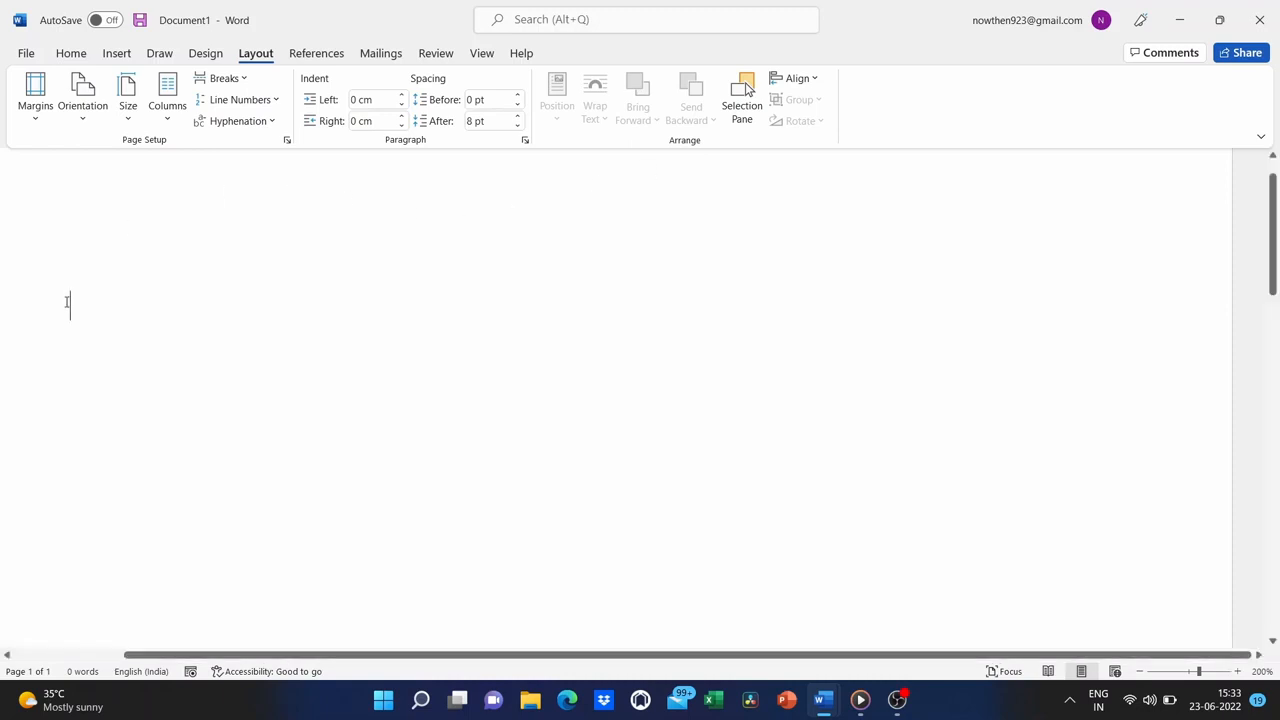
left_click(114, 56)
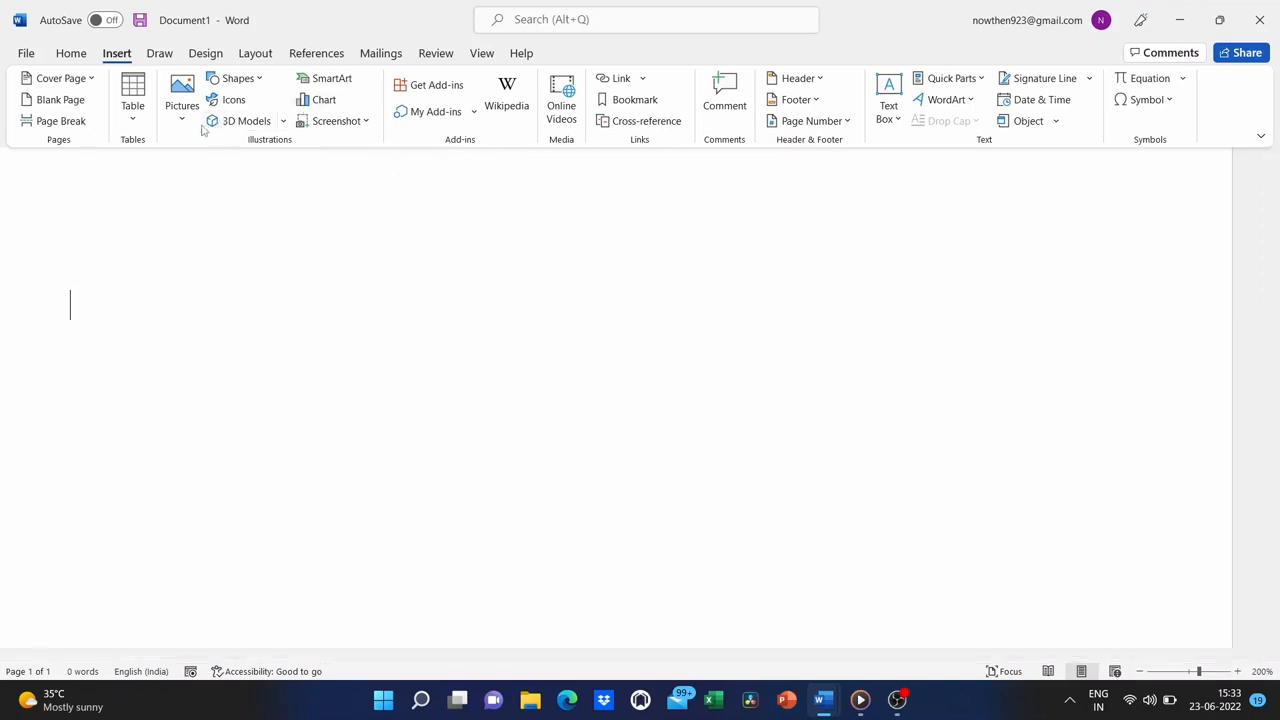
left_click(176, 54)
left_click(205, 54)
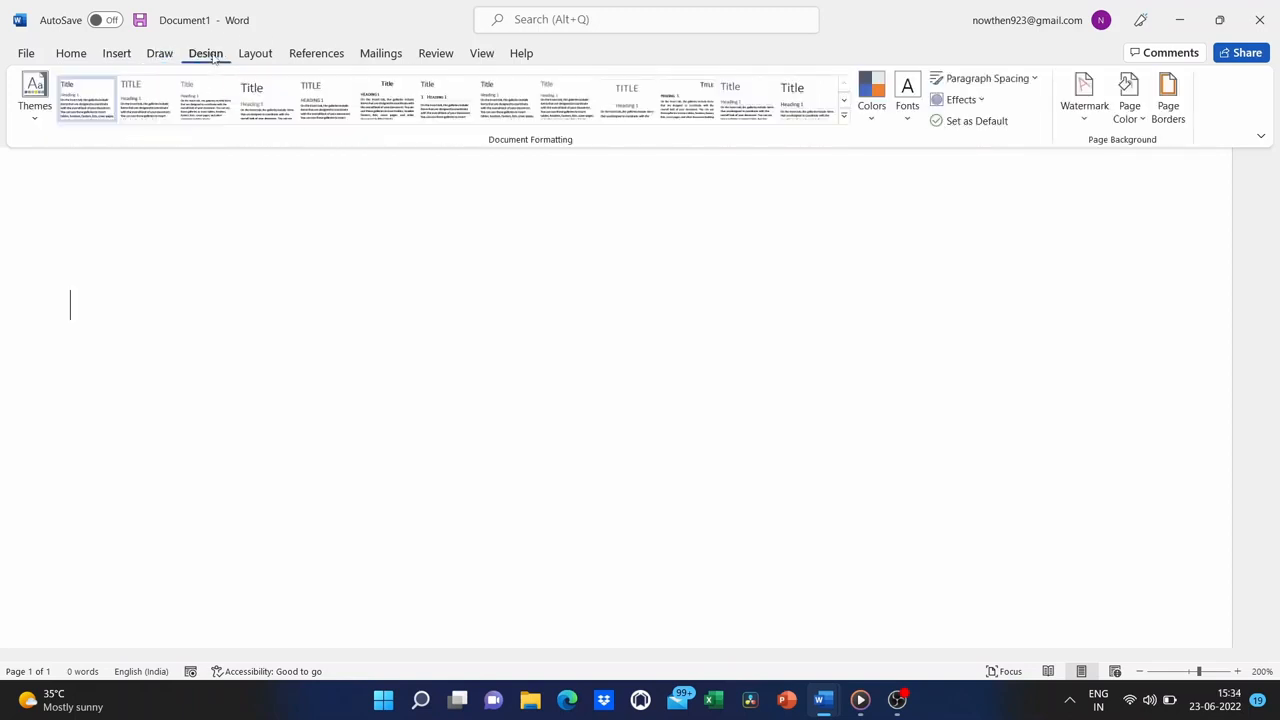
left_click(251, 57)
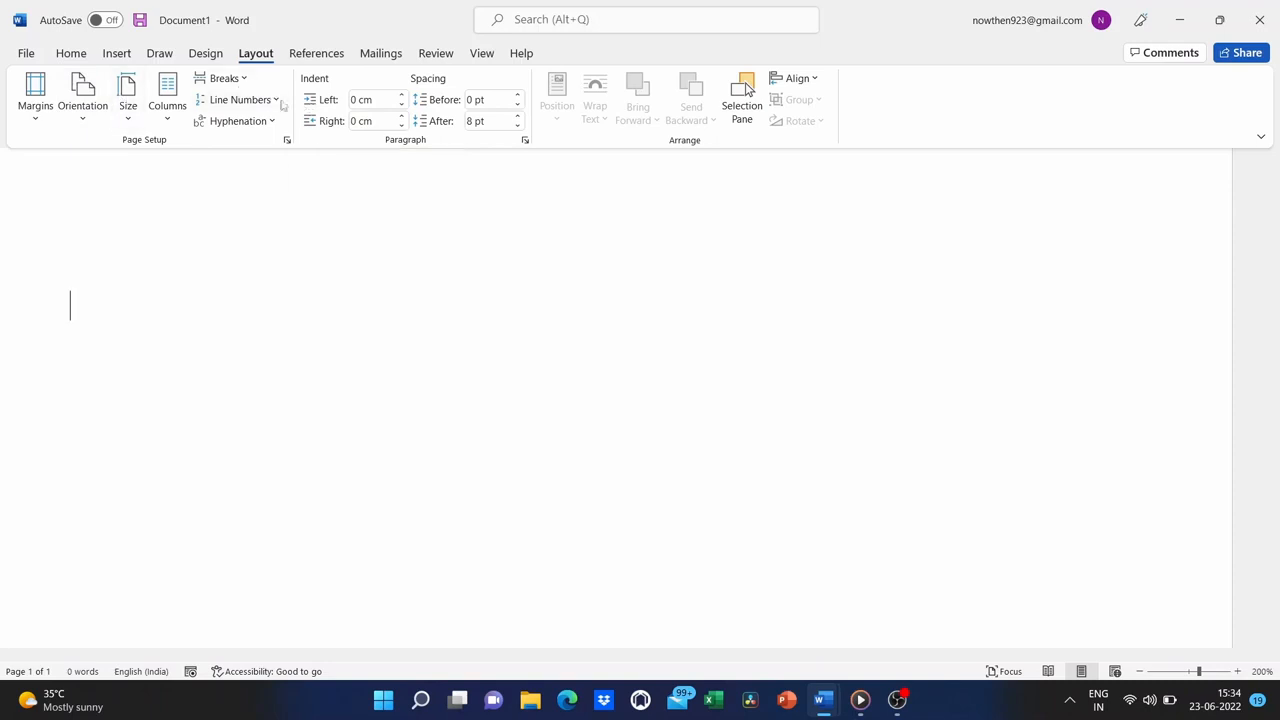
View the full Font settings with their style, size and effects options, and close them without changes
left_click(71, 53)
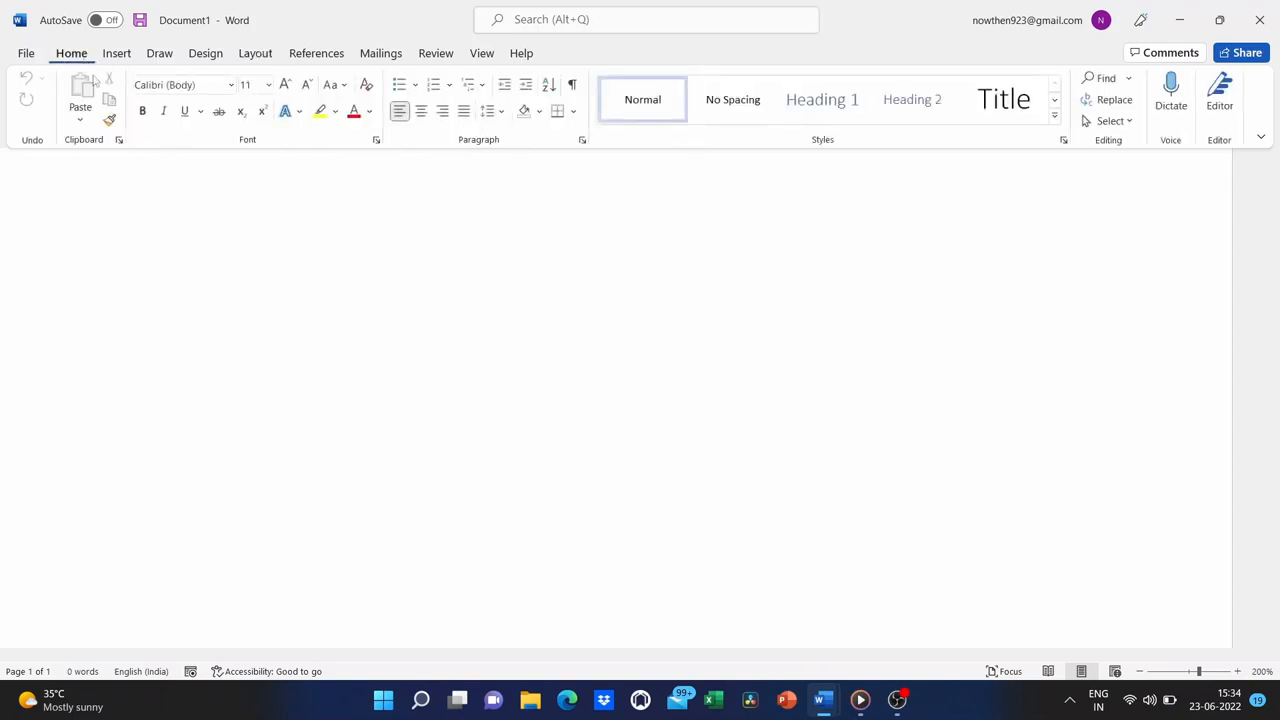
left_click(373, 141)
left_click(376, 141)
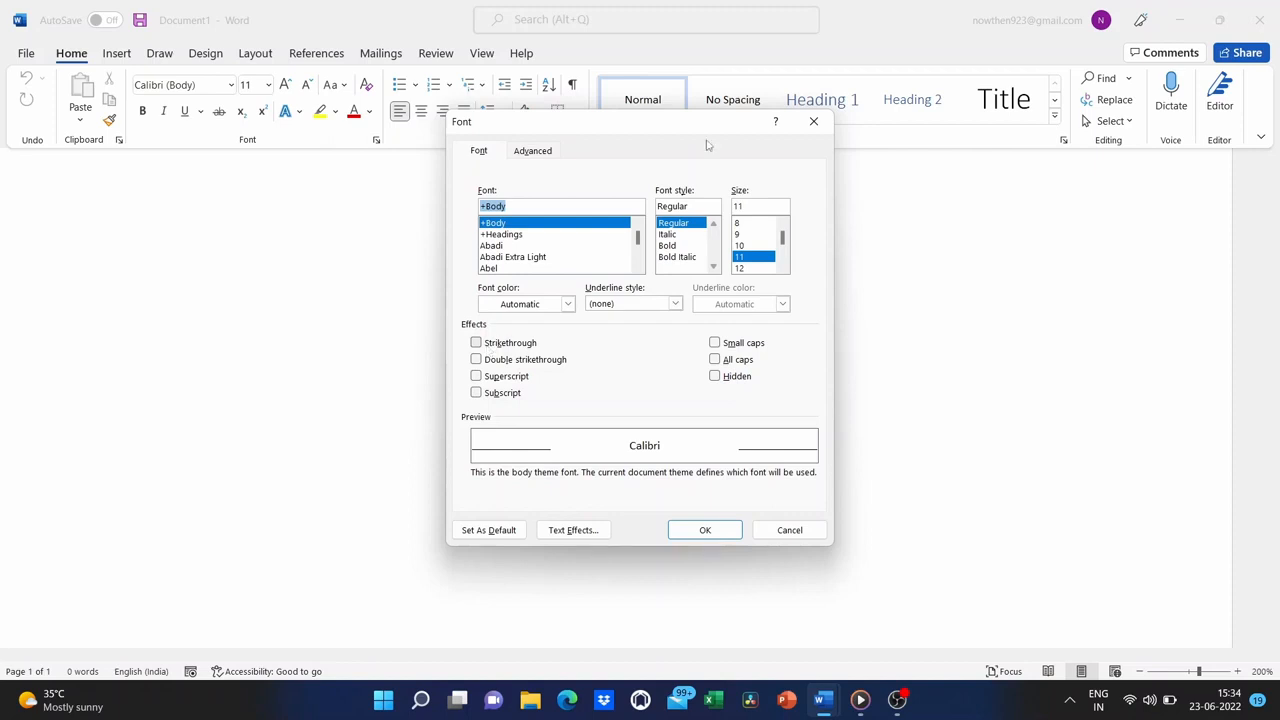
left_click(813, 121)
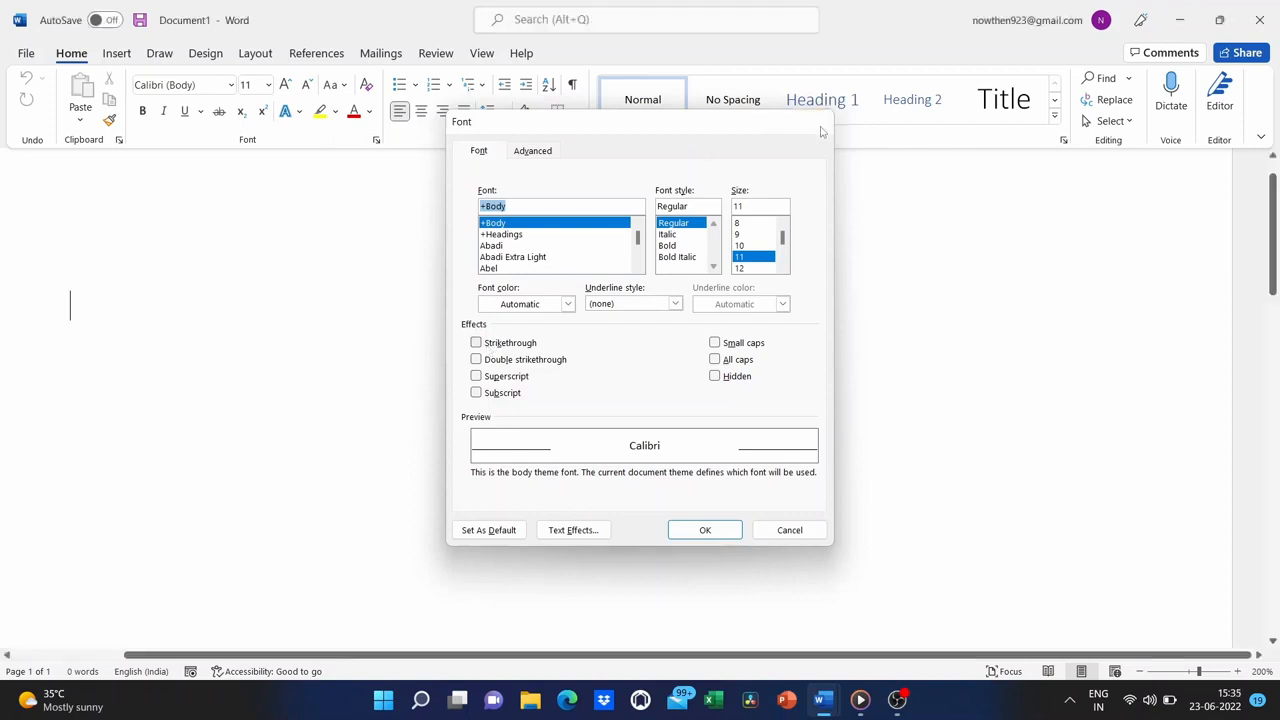
Look through the full Styles list, reposition its window over the page, and close it without applying a style
left_click(1063, 141)
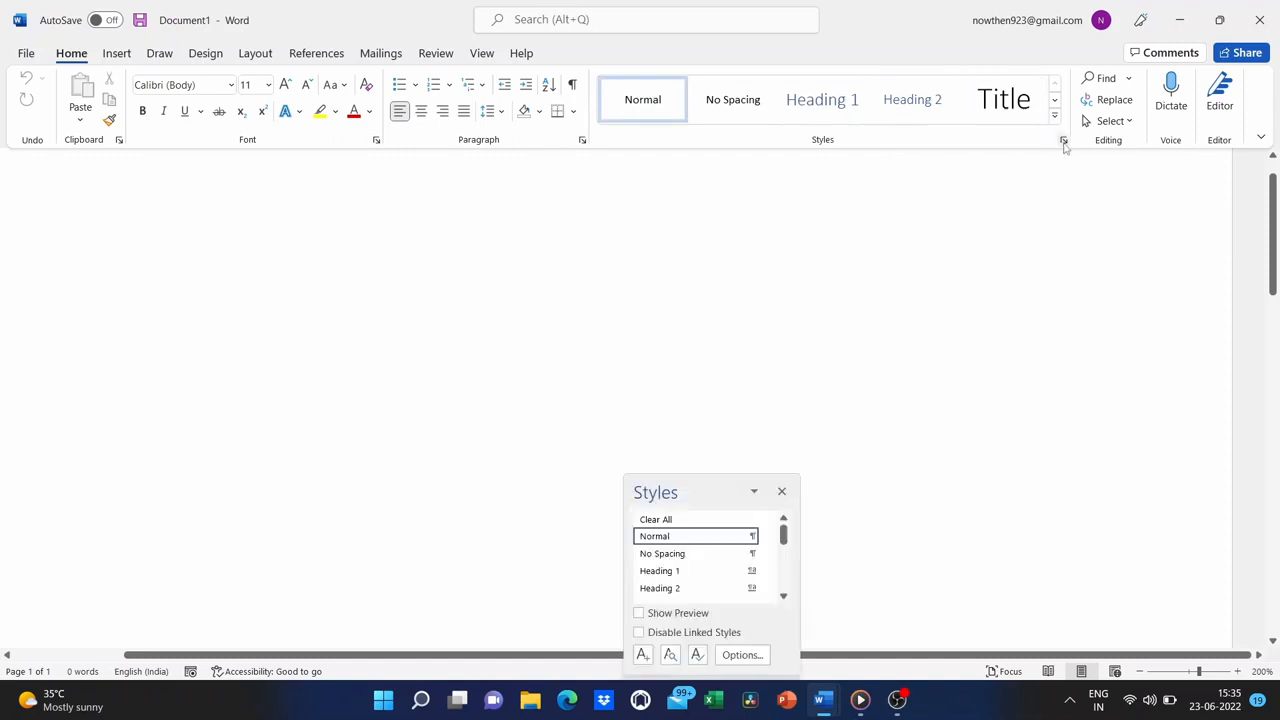
left_click(781, 493)
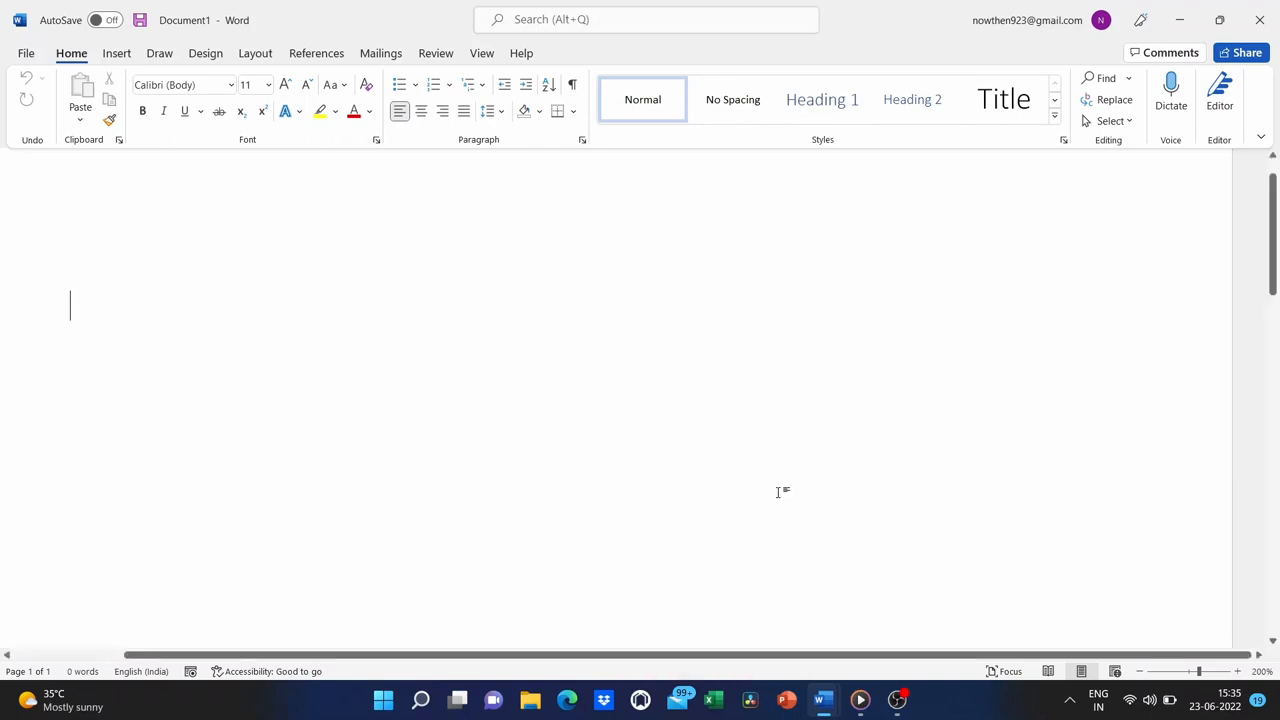
left_click(1064, 142)
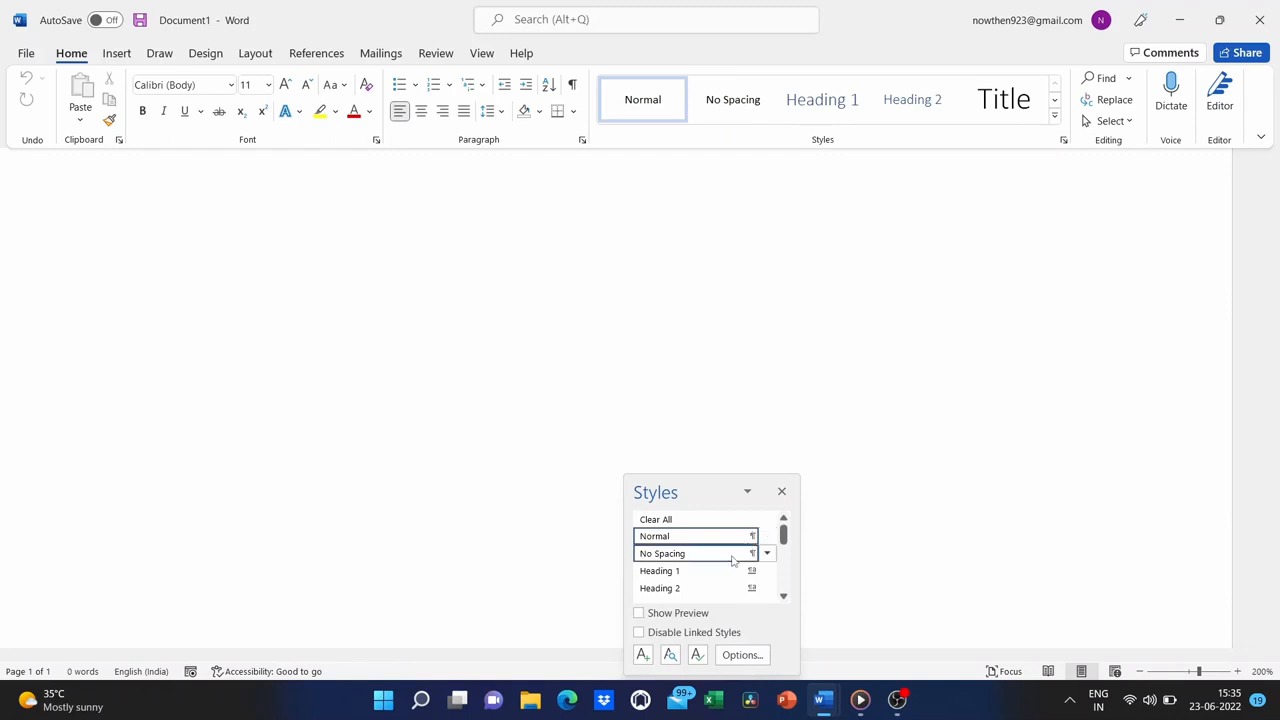
scroll(724, 573, "down", 3)
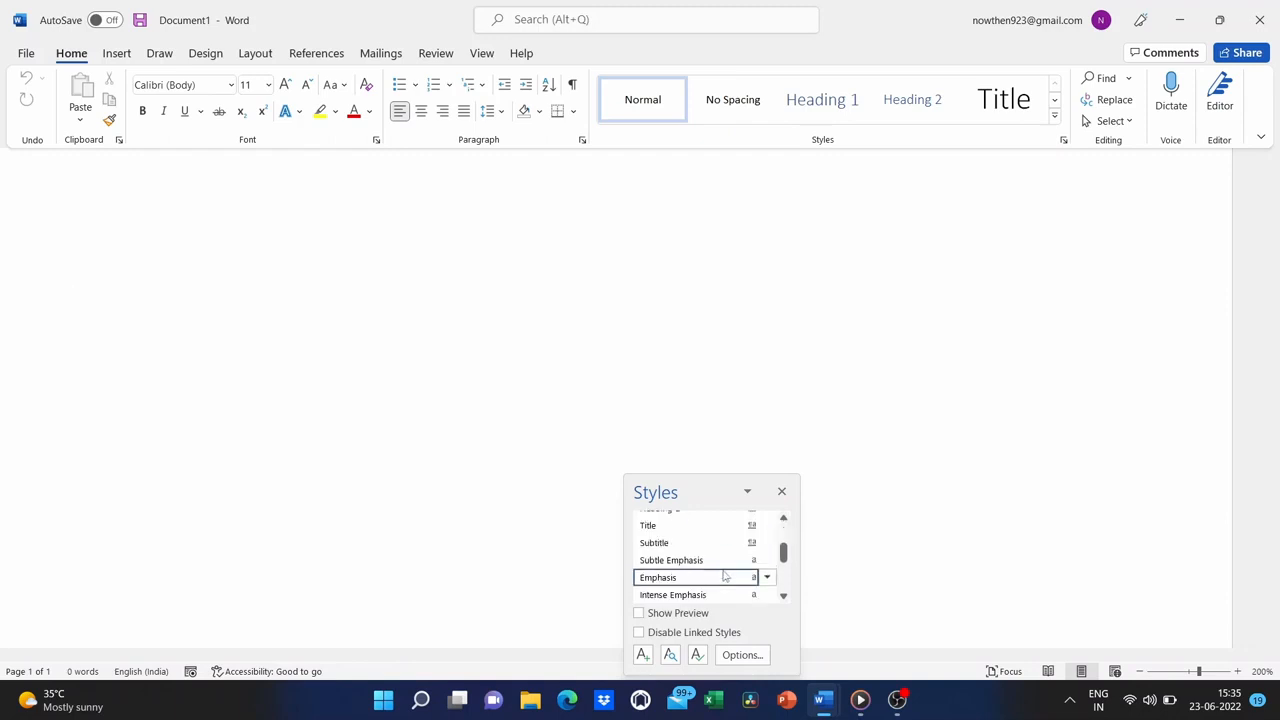
left_click_drag(723, 491, 773, 285)
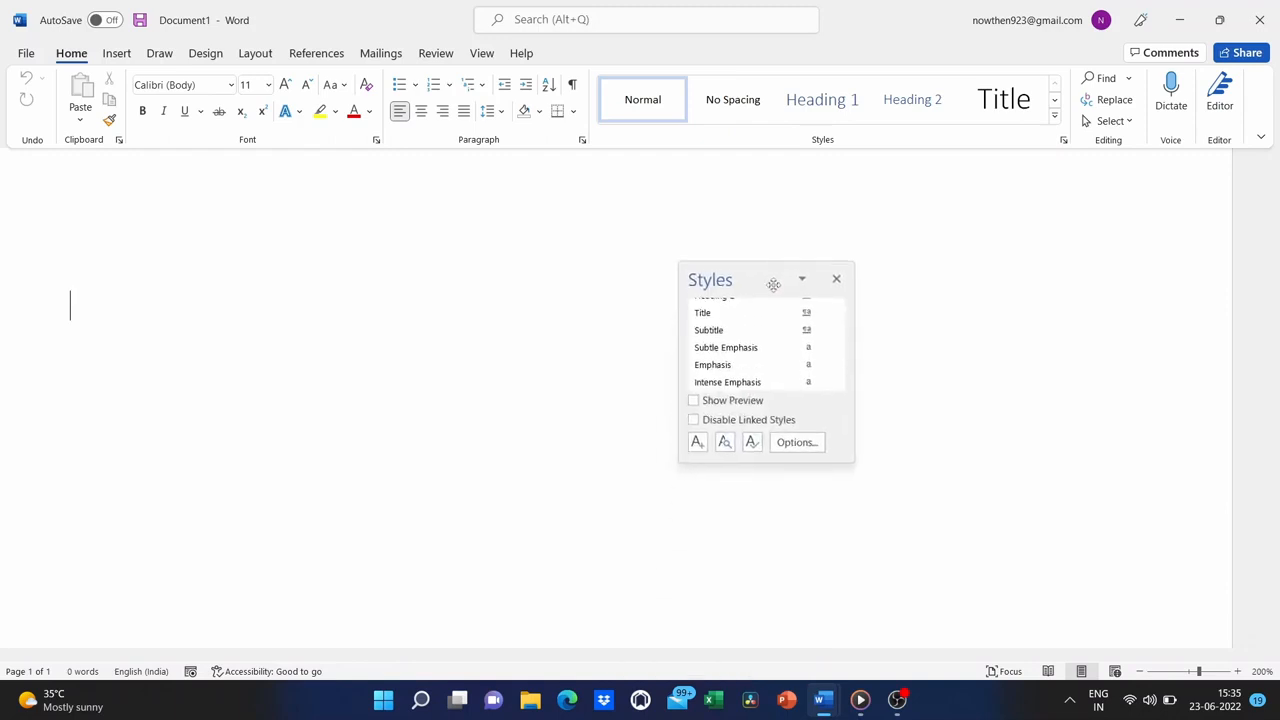
left_click(836, 280)
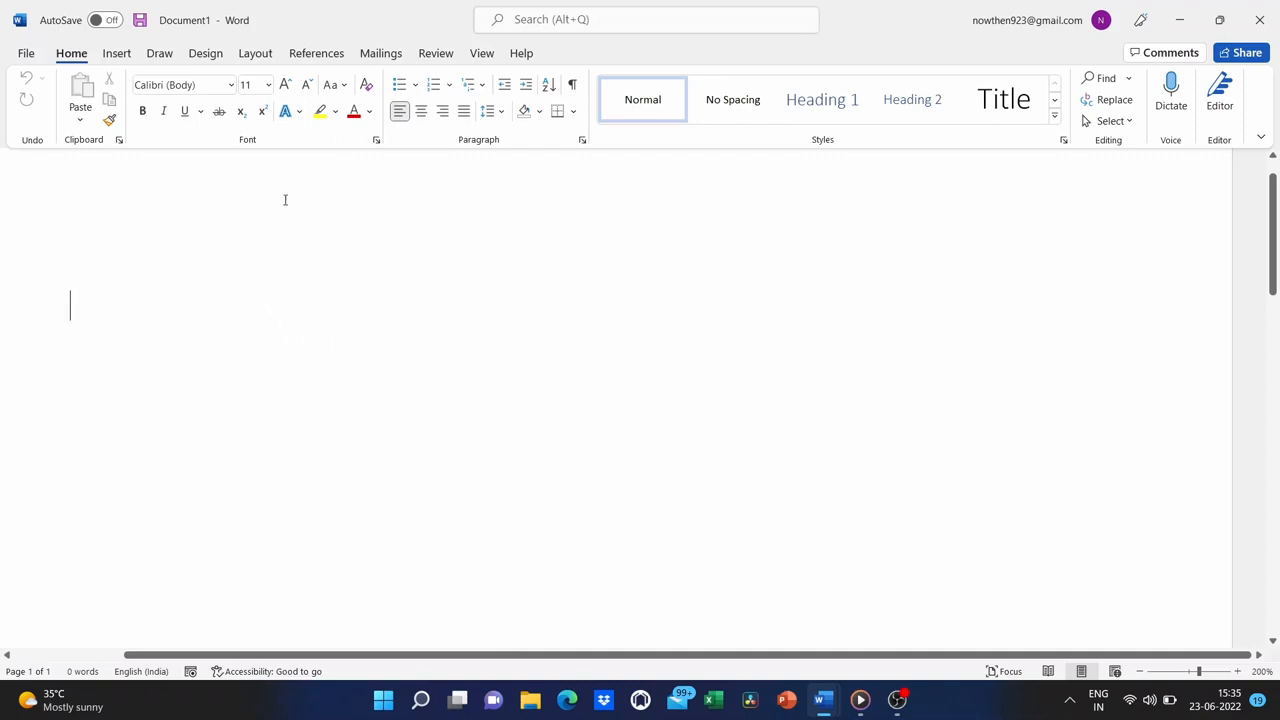
Reduce the document's zoom level to 100% so that the page appears at normal size
scroll(436, 186, "up", 1)
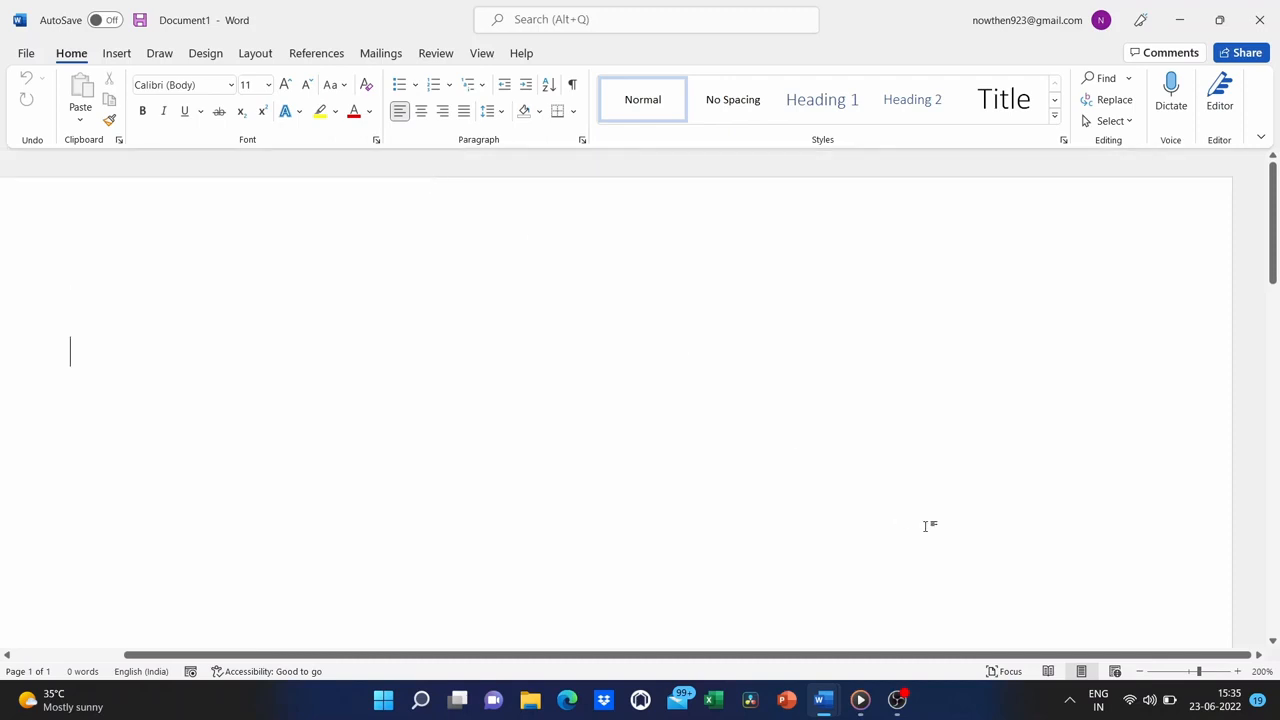
scroll(929, 523, "down", 5)
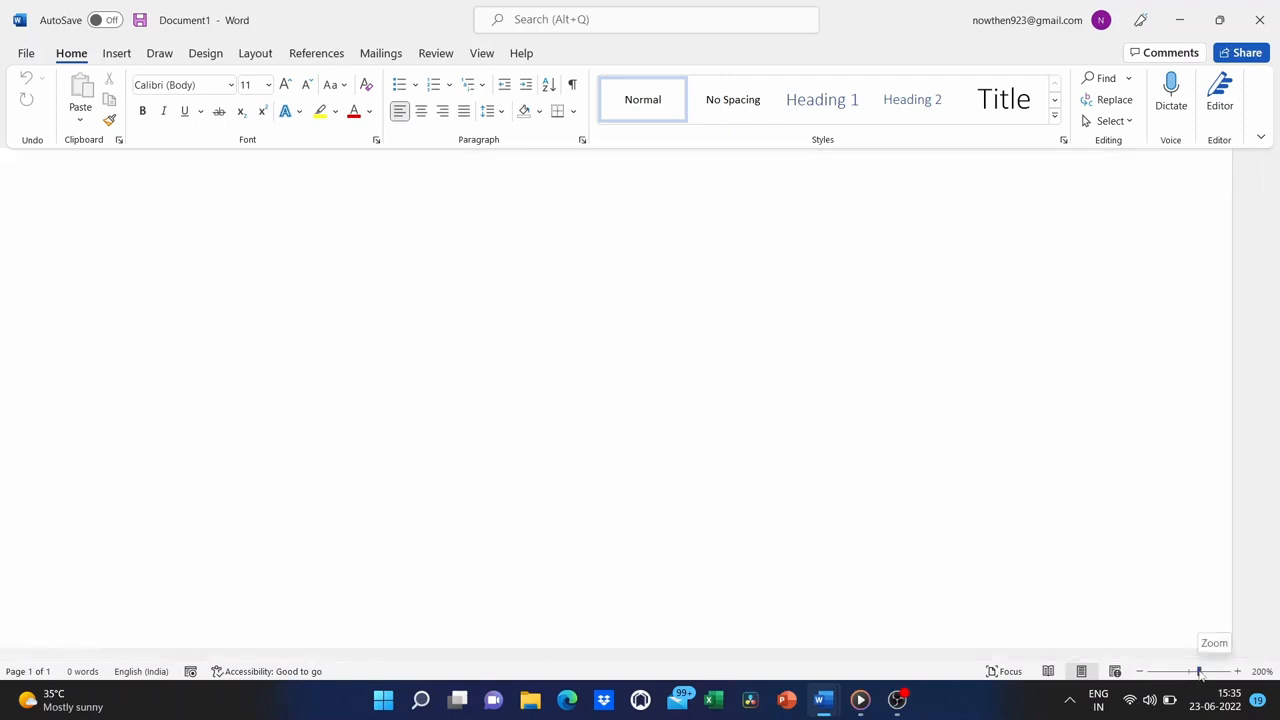
left_click_drag(1200, 675, 1197, 676)
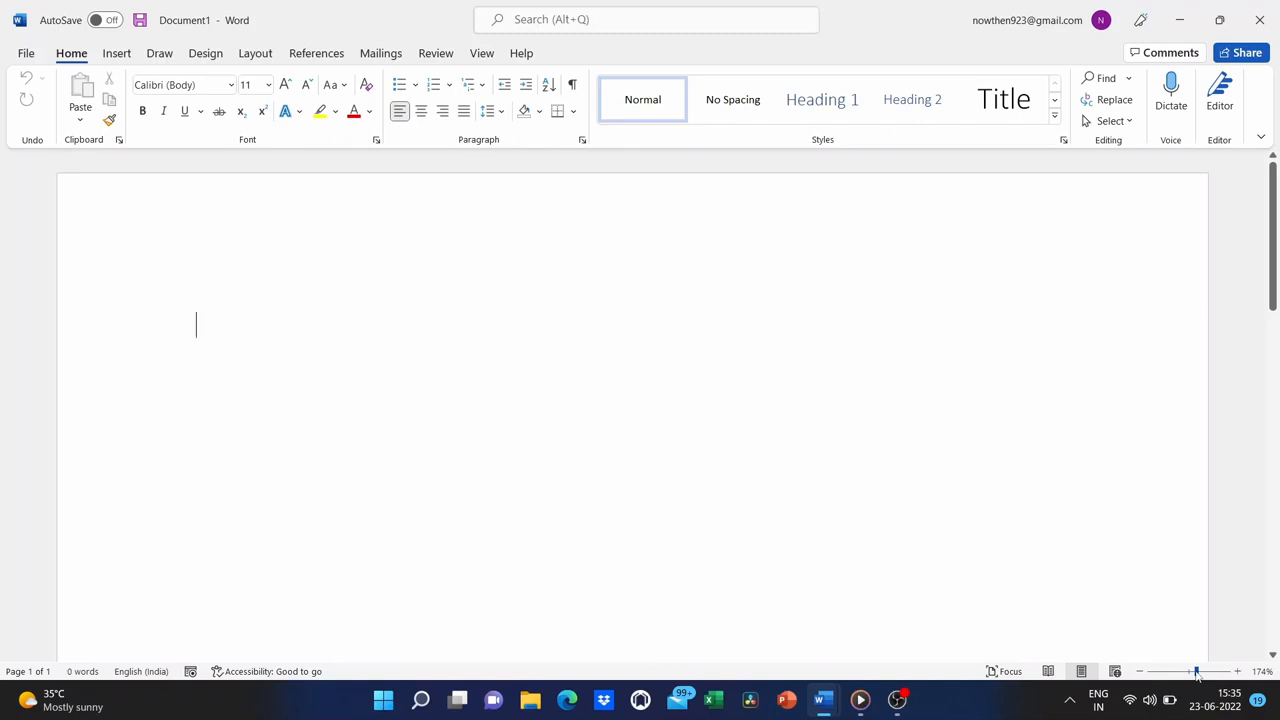
left_click_drag(1197, 676, 1193, 676)
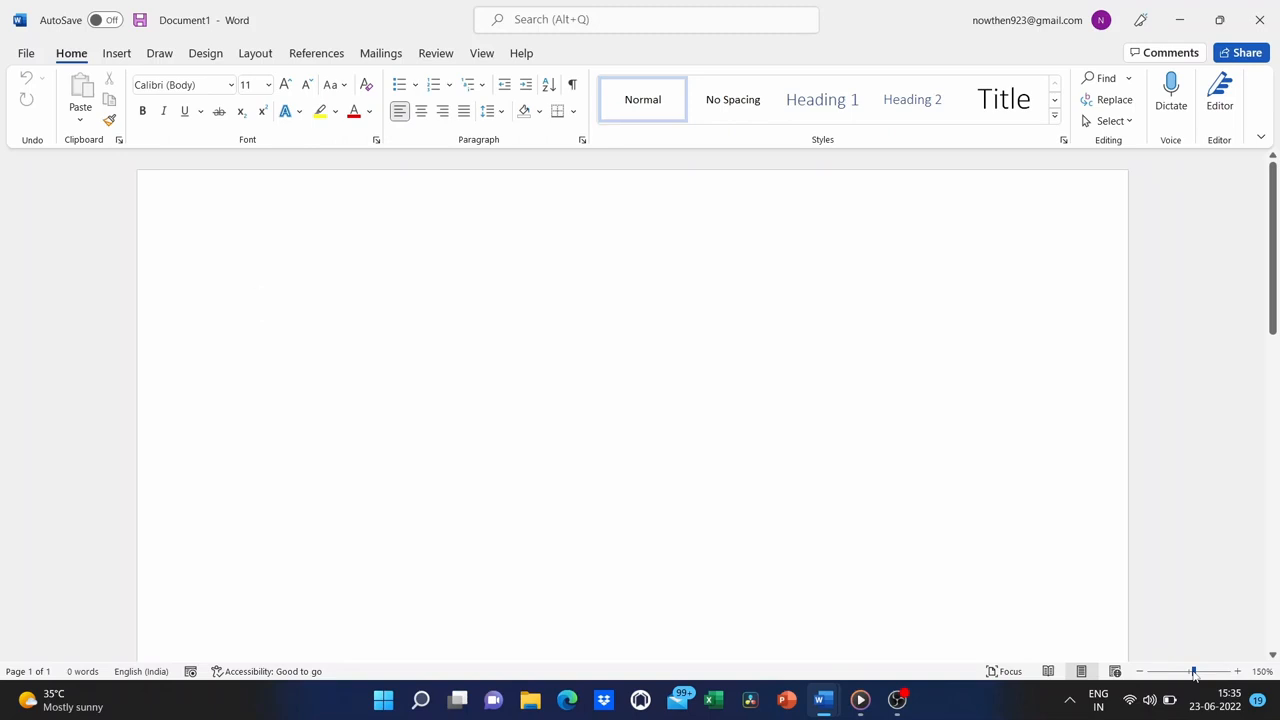
left_click_drag(1193, 676, 1189, 676)
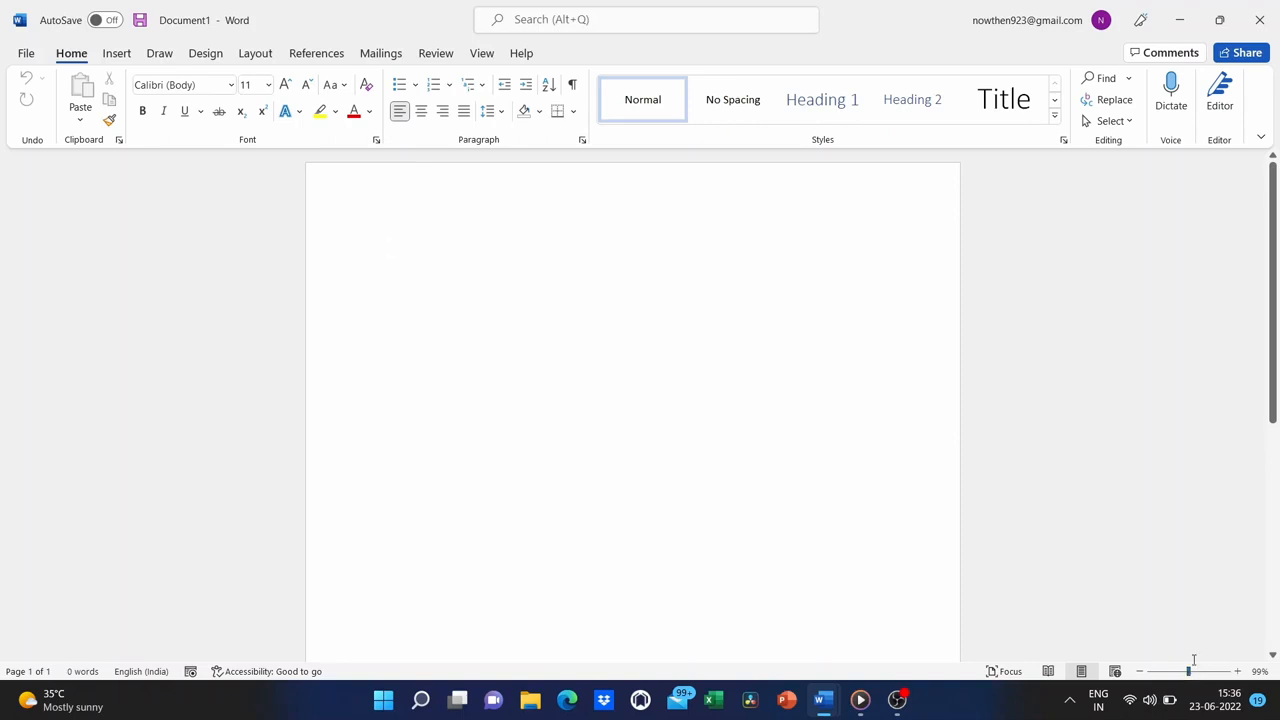
left_click_drag(1189, 676, 1187, 676)
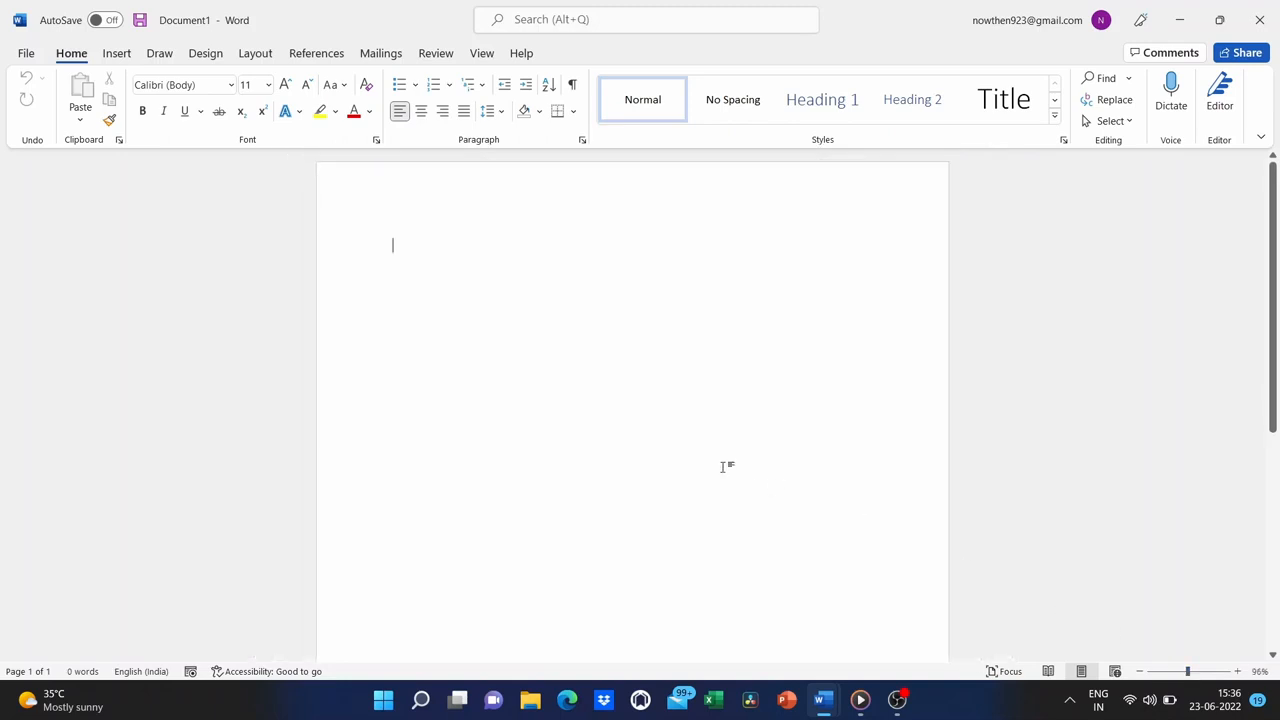
left_click(1237, 671)
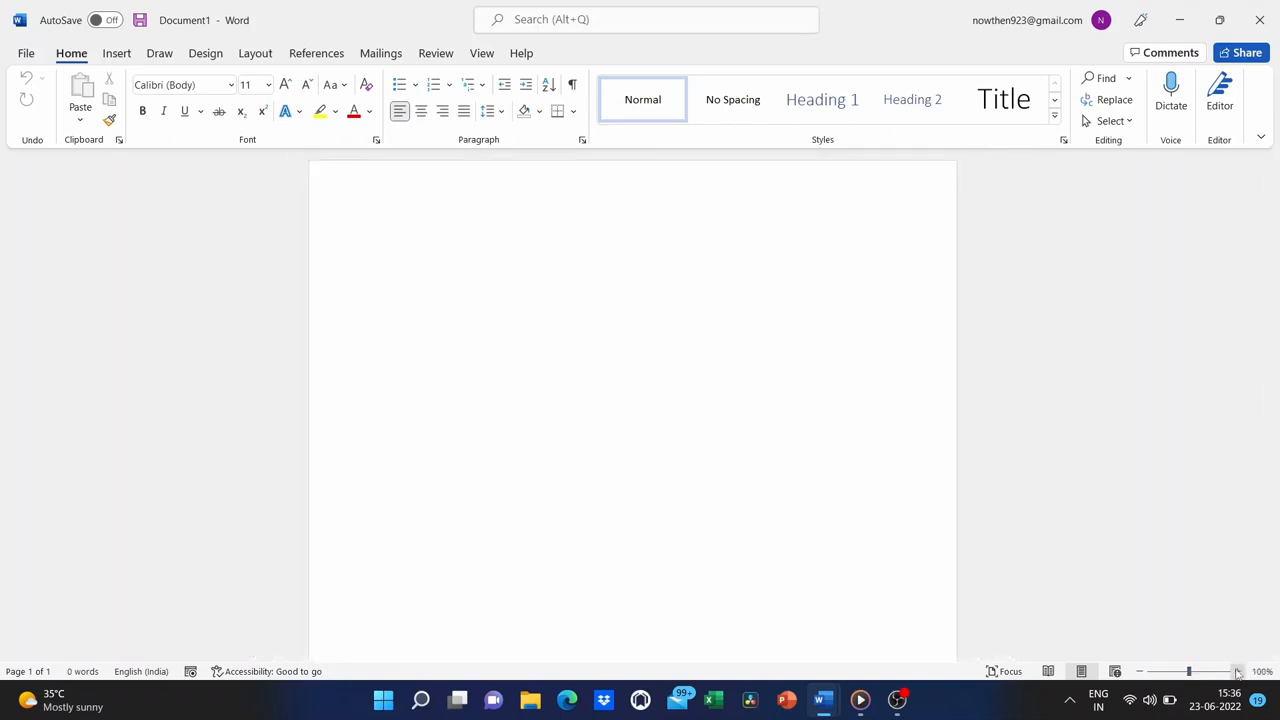
left_click(1237, 671)
left_click(1140, 673)
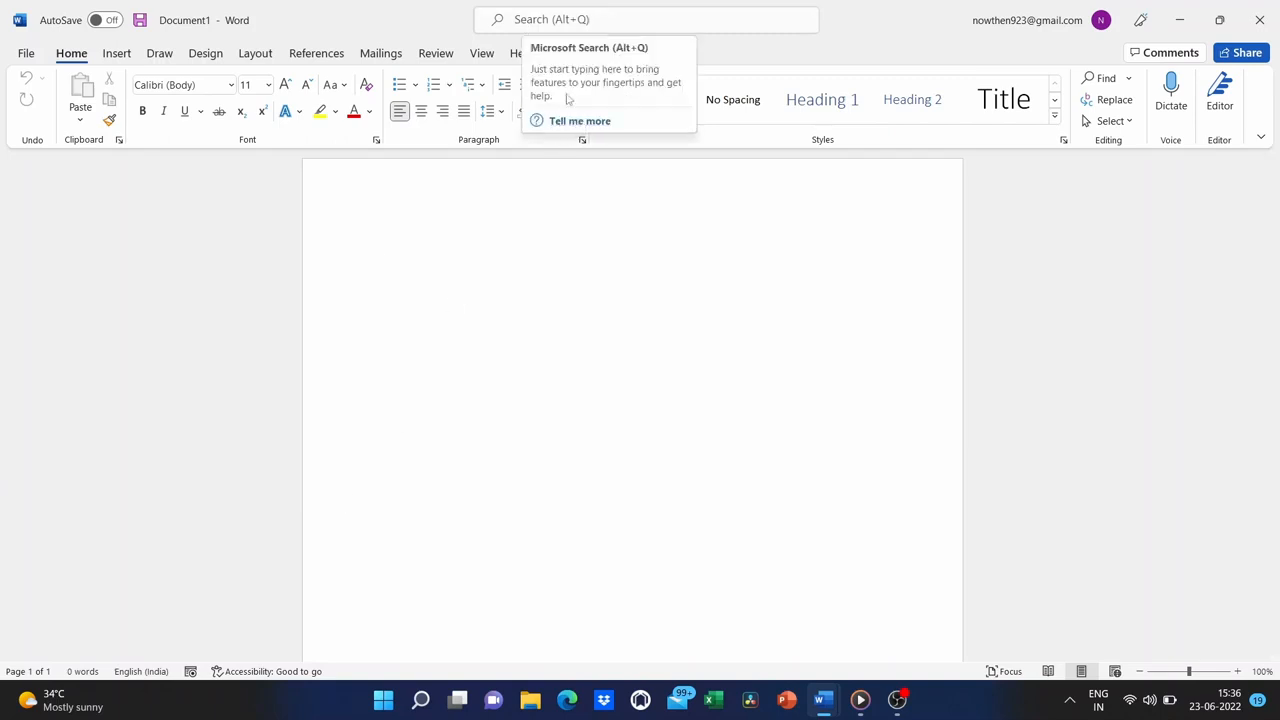
left_click(125, 58)
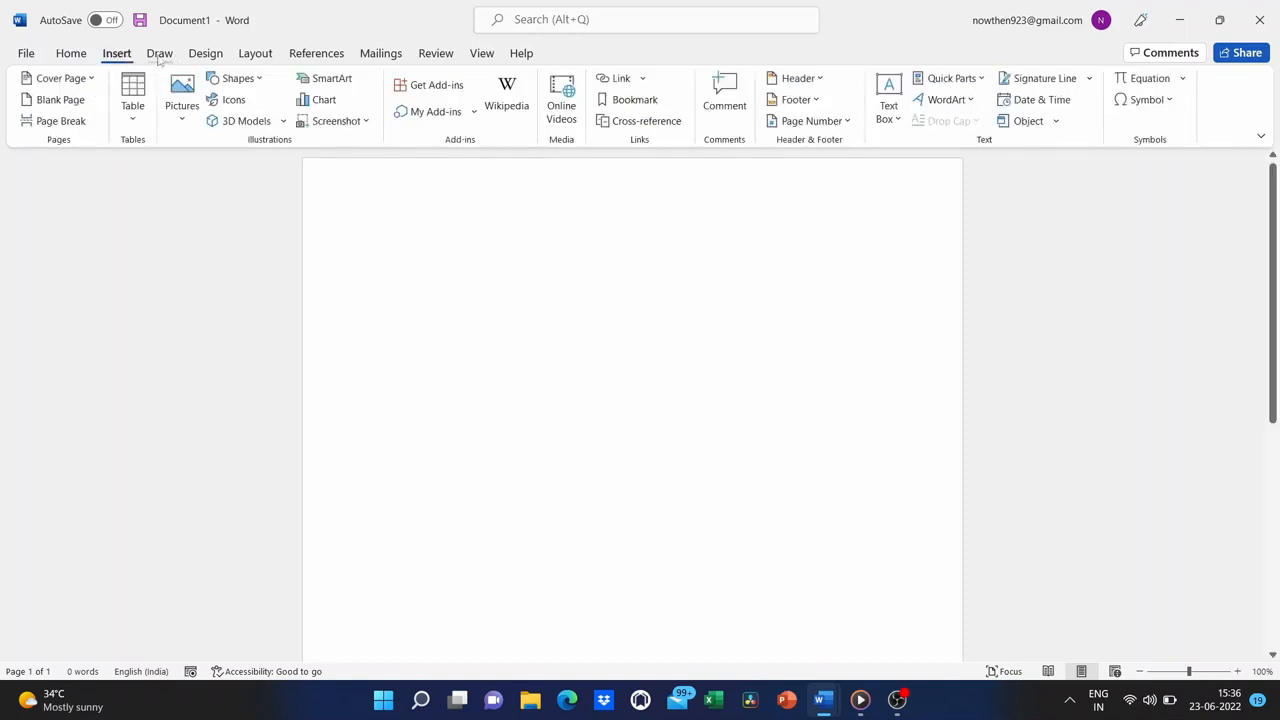
left_click(159, 56)
left_click(256, 55)
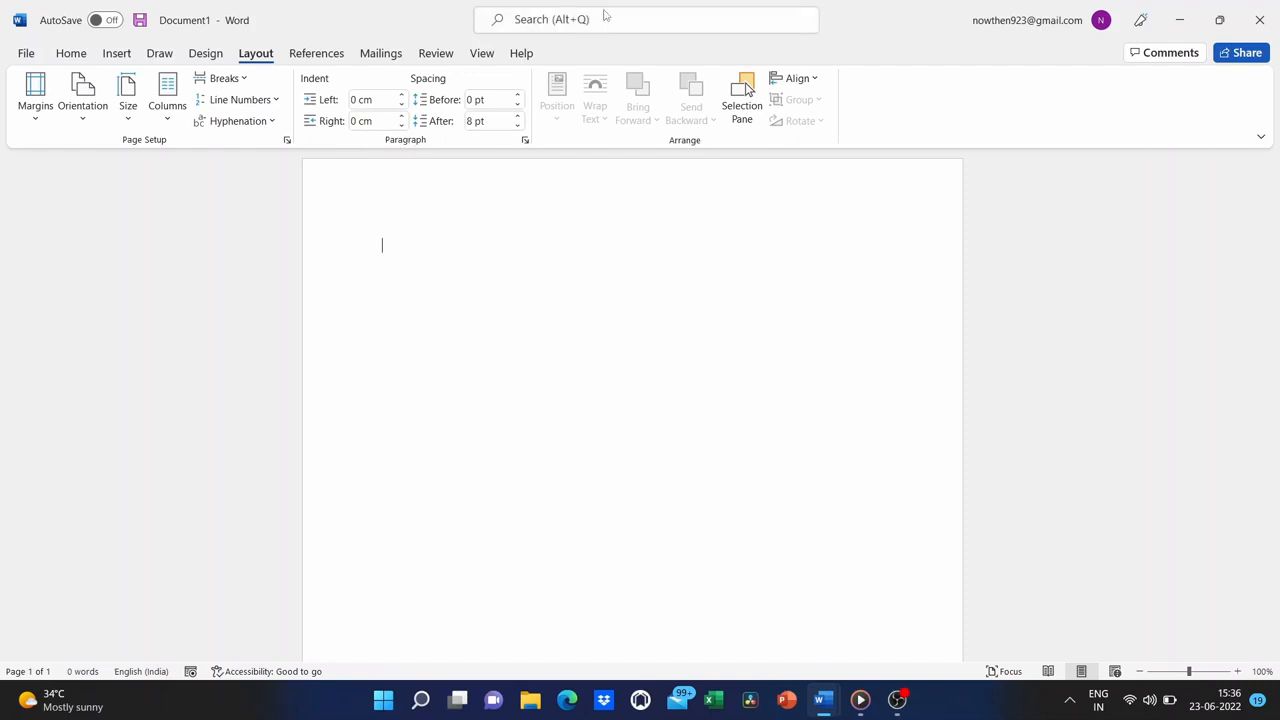
Search Word's commands for "rulers" and show the rulers next to the document
left_click(566, 22)
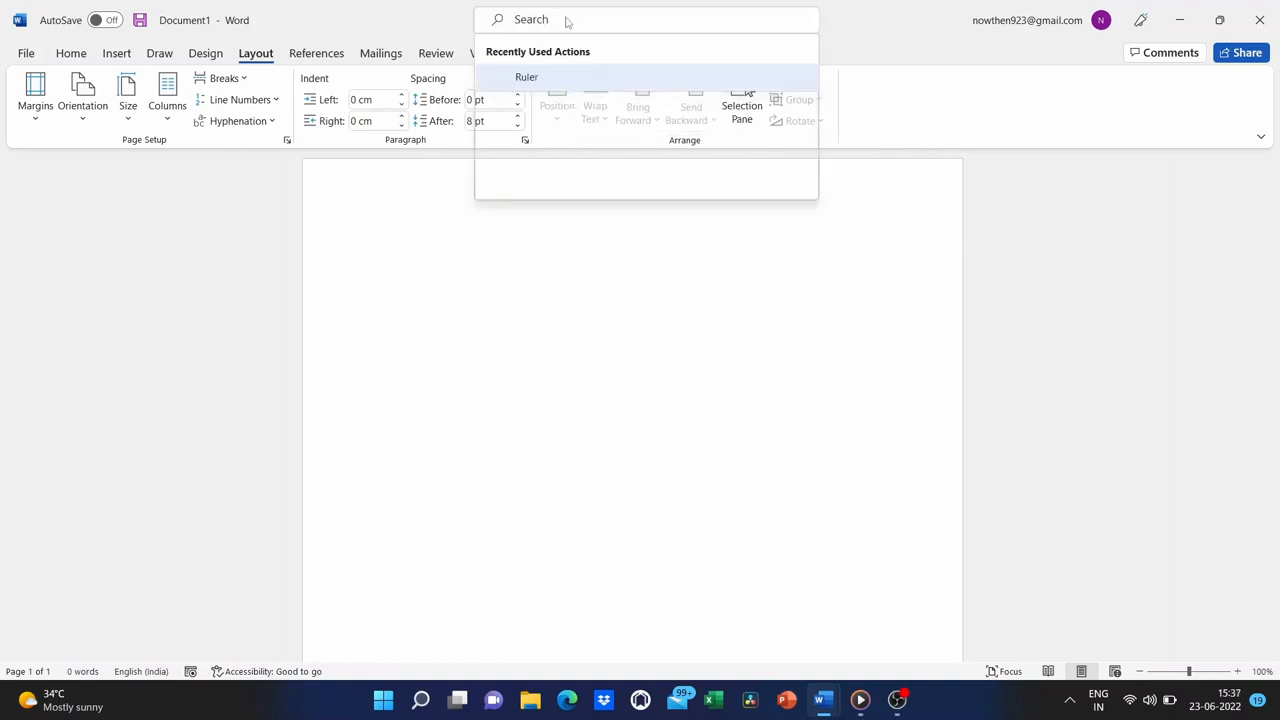
type("rulers")
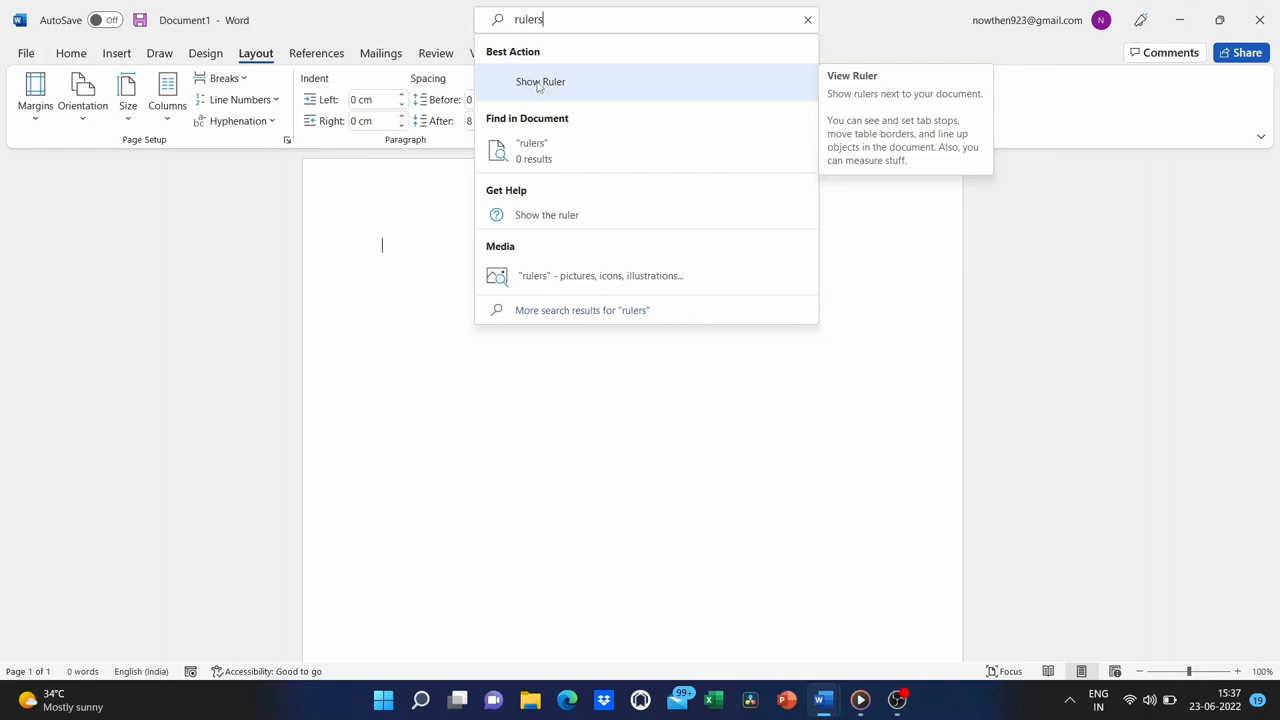
left_click(538, 84)
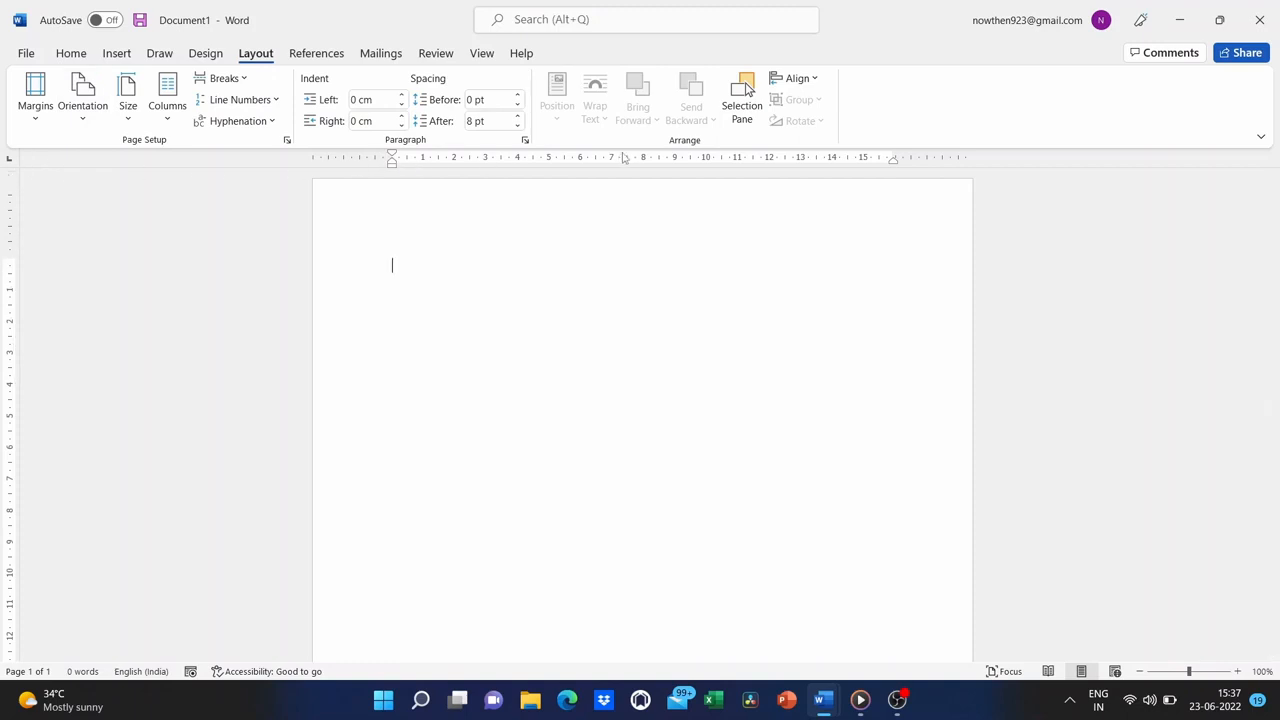
View the Paragraph indentation and spacing settings from the ruler's indent marker, and close them without changes
double_click(392, 163)
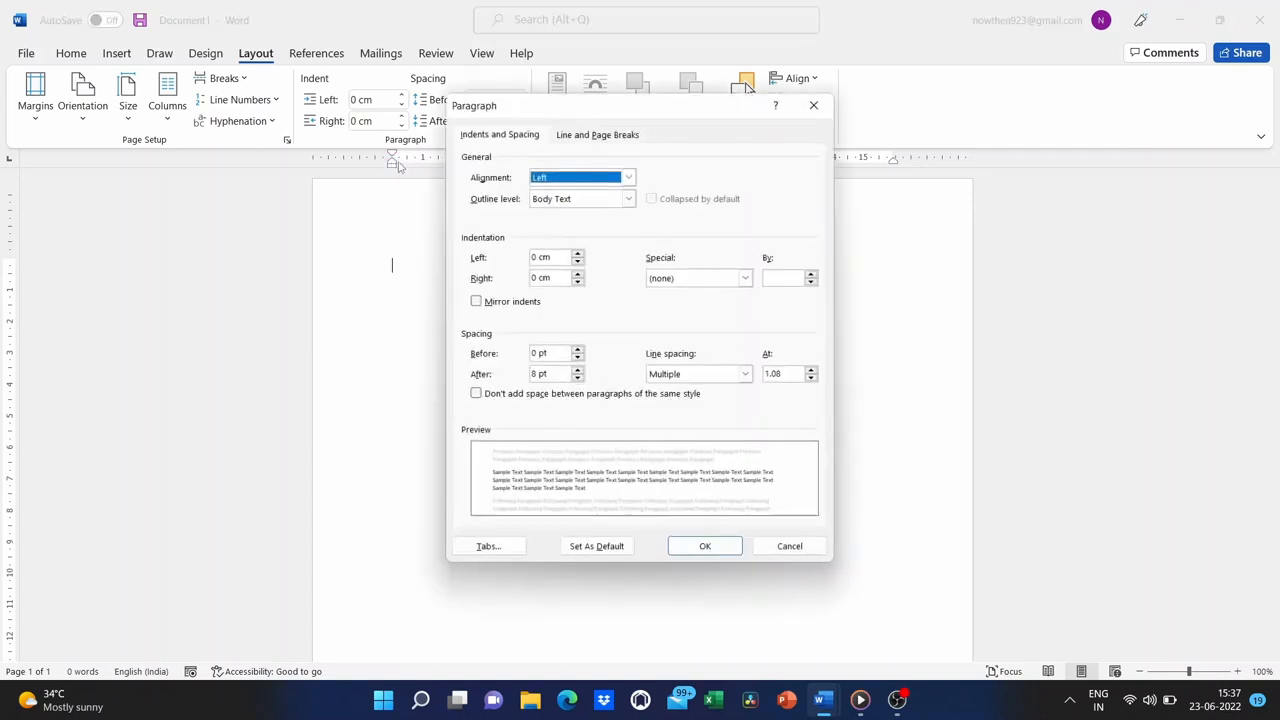
left_click(813, 105)
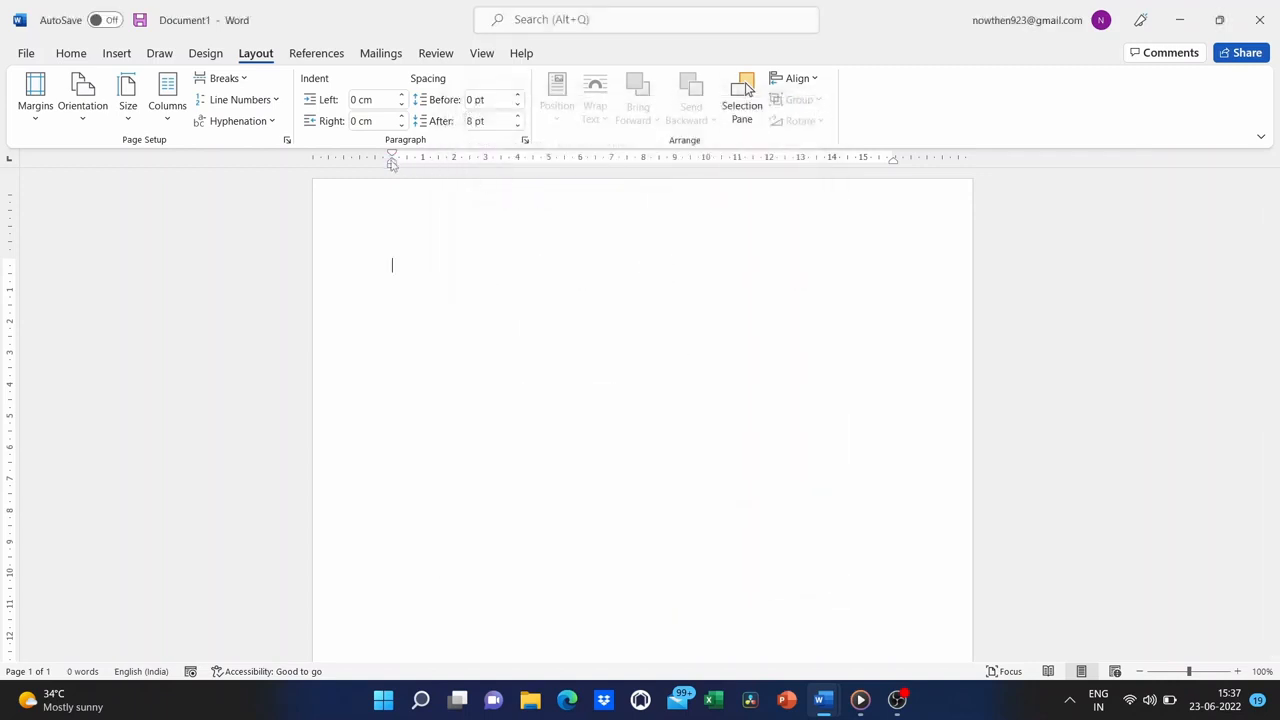
left_click_drag(392, 163, 392, 164)
Write Name and Period lines with underscore blanks, followed by the title line "The parts of speech: A review"
type("Name")
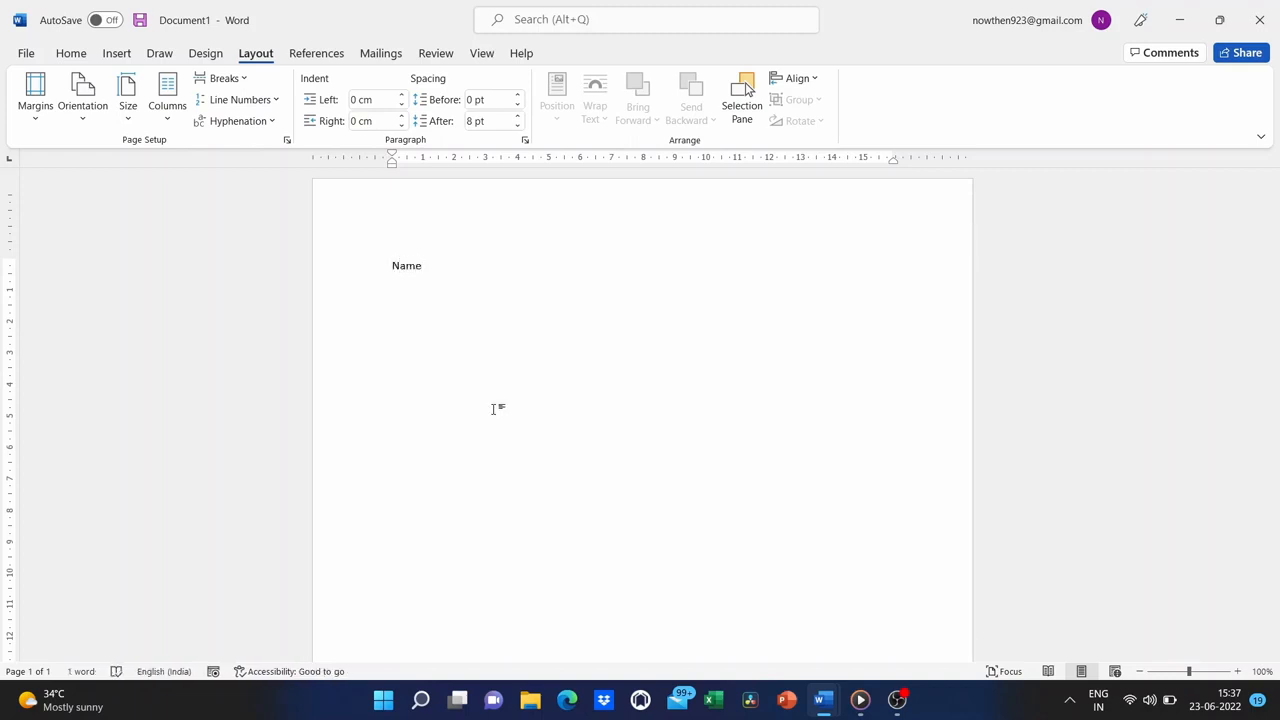
type("_________________-")
key("Return")
type("Pe")
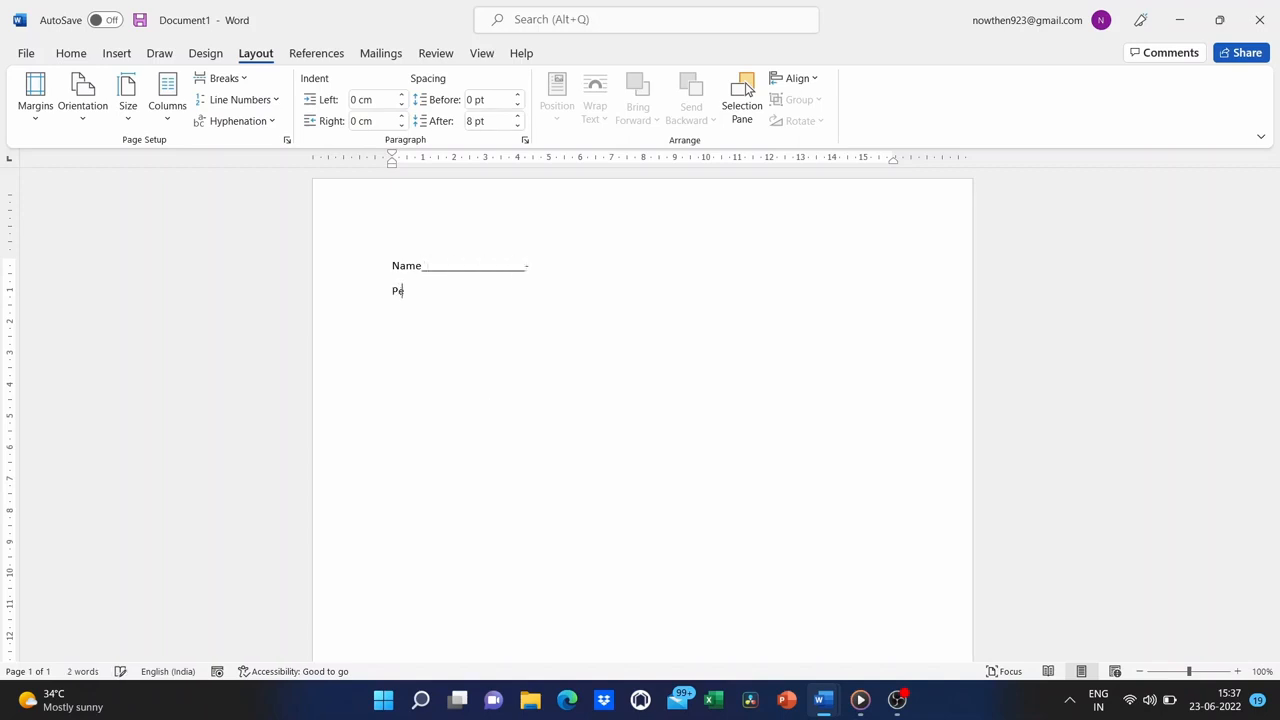
type("riod________________")
key("Return")
type("The parts of speech: A review")
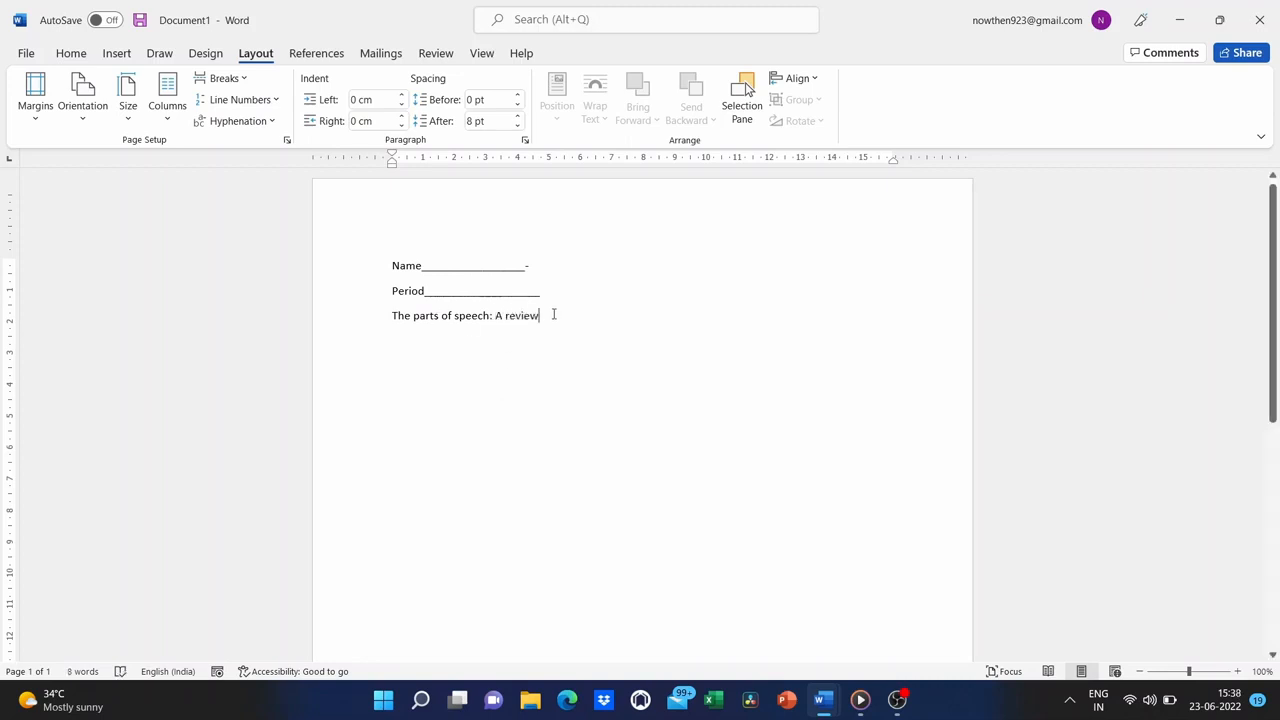
Center the title line "The parts of speech: A review" on the page
left_click_drag(553, 314, 390, 325)
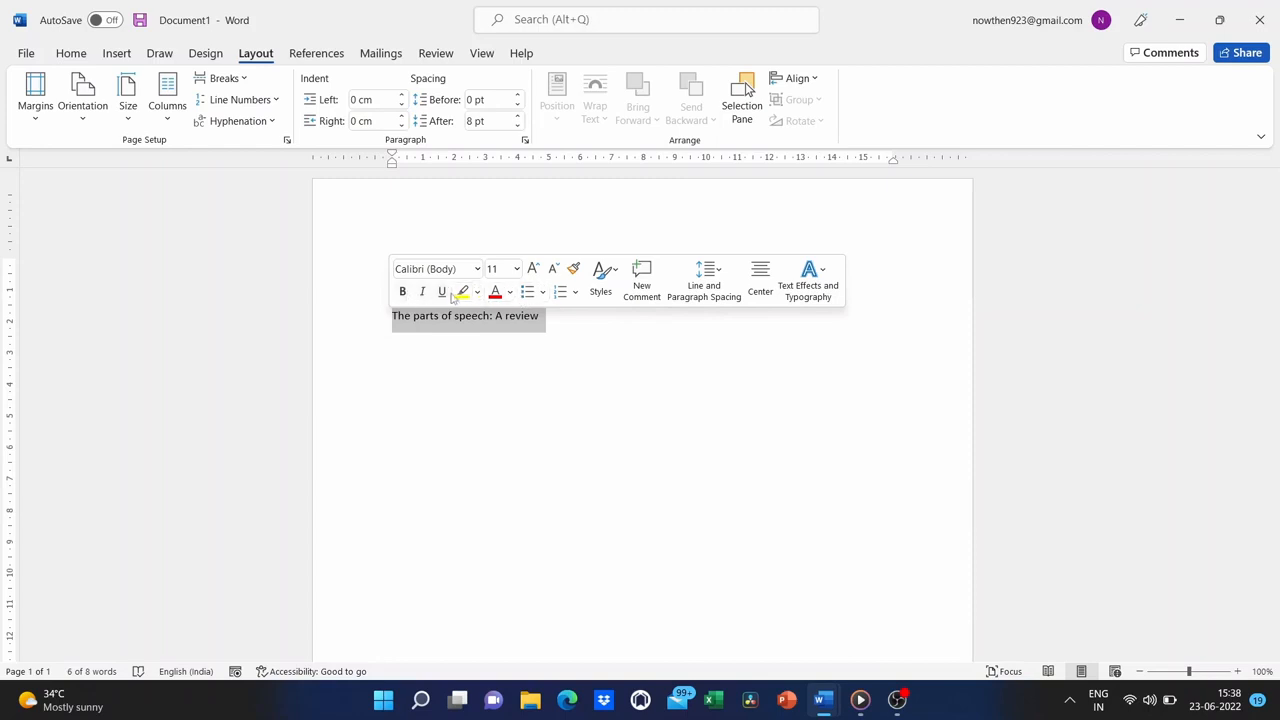
left_click(412, 343)
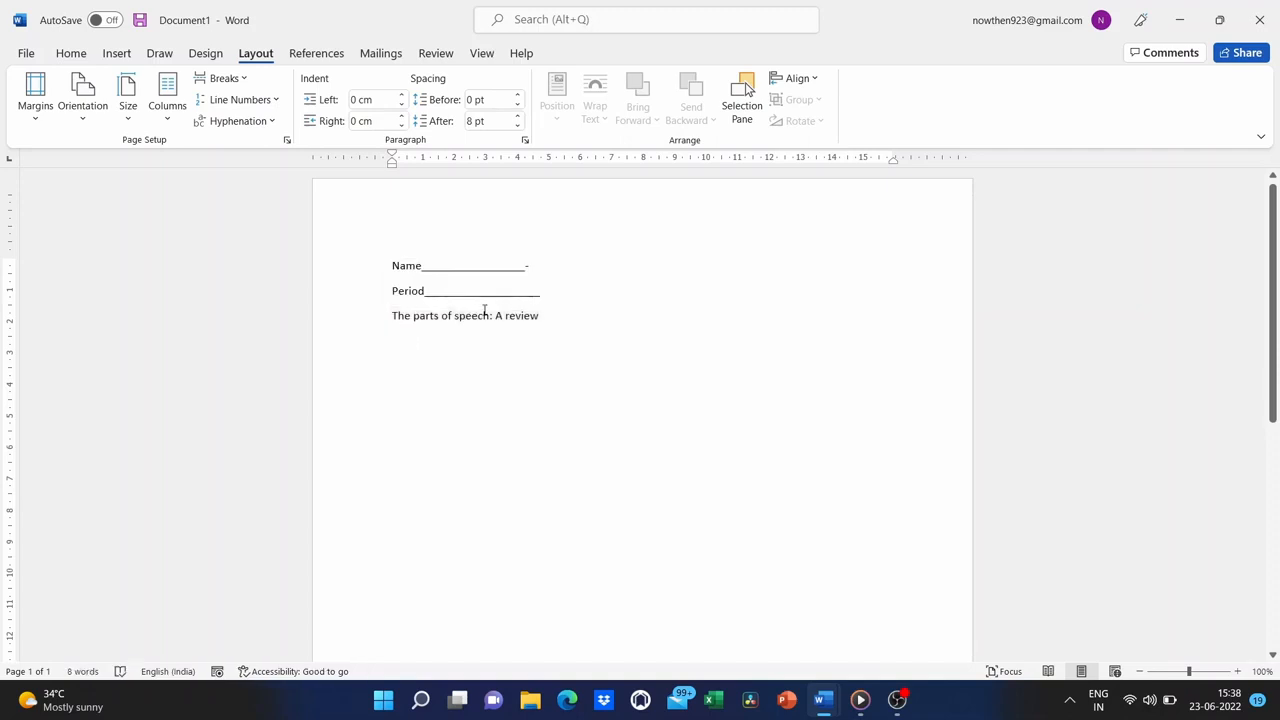
left_click(66, 56)
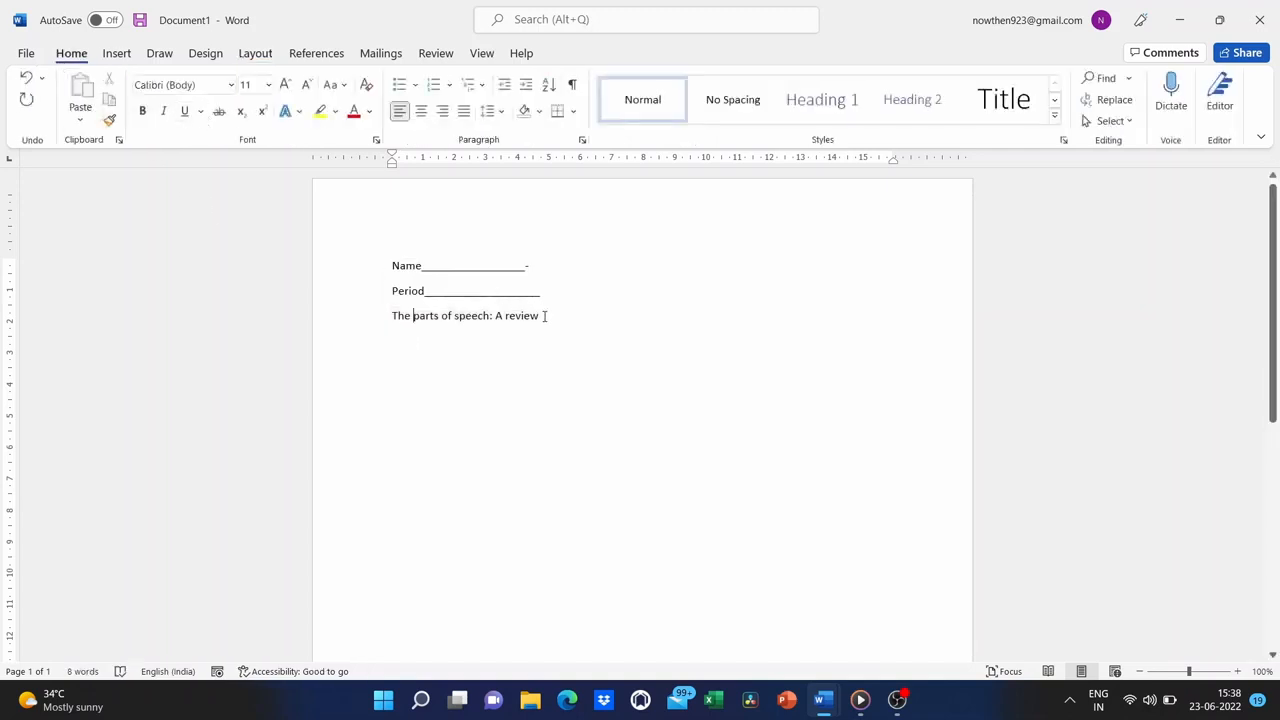
left_click_drag(543, 317, 360, 318)
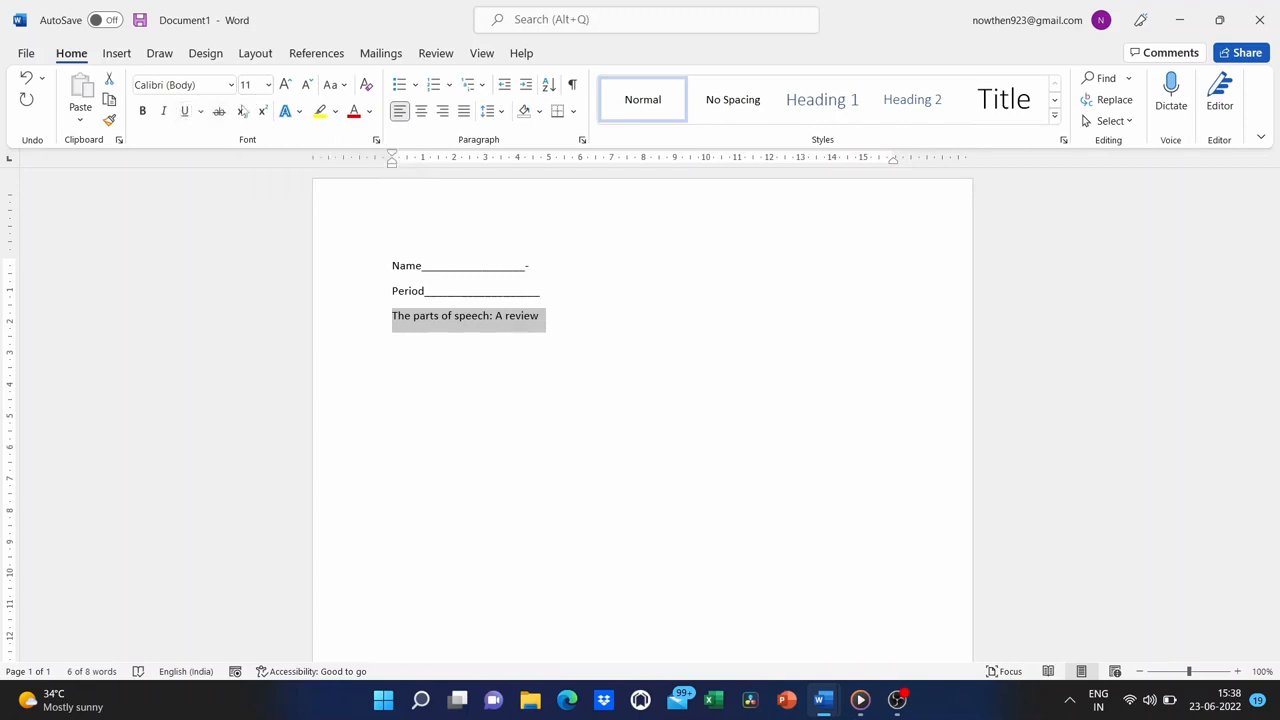
left_click(421, 111)
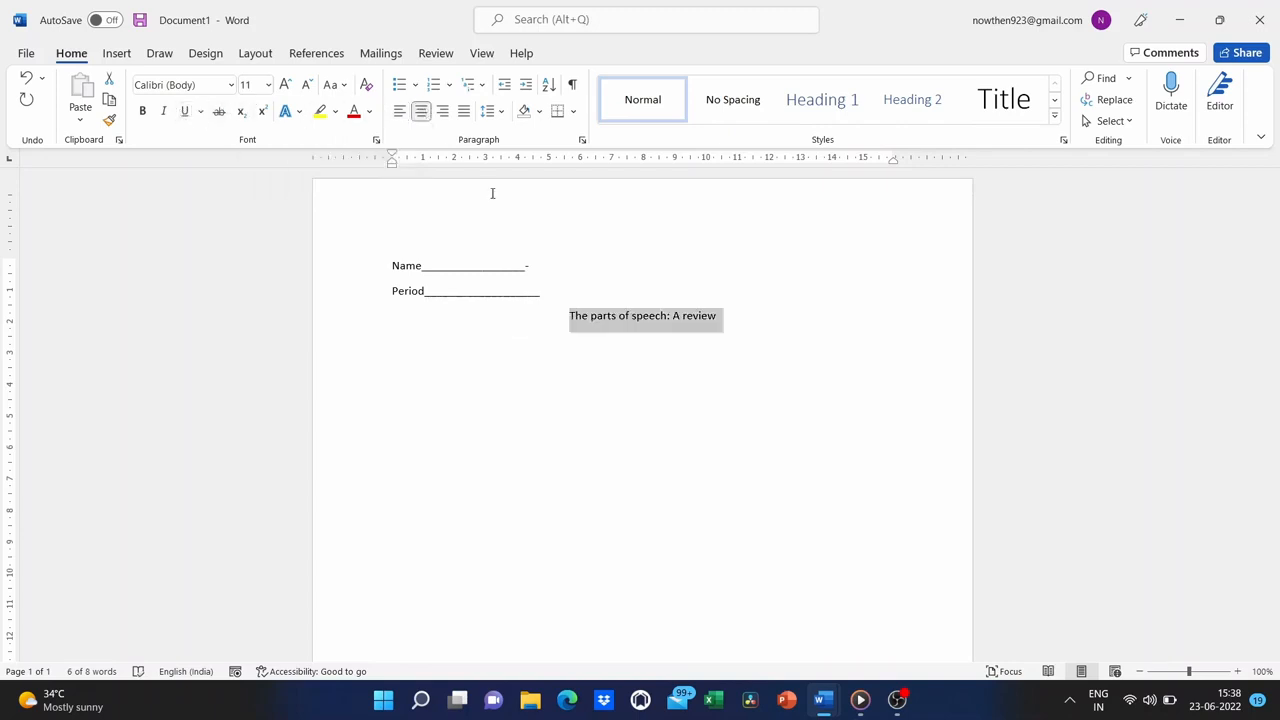
Underline and bold the title line, and set its font size to 22
left_click(185, 111)
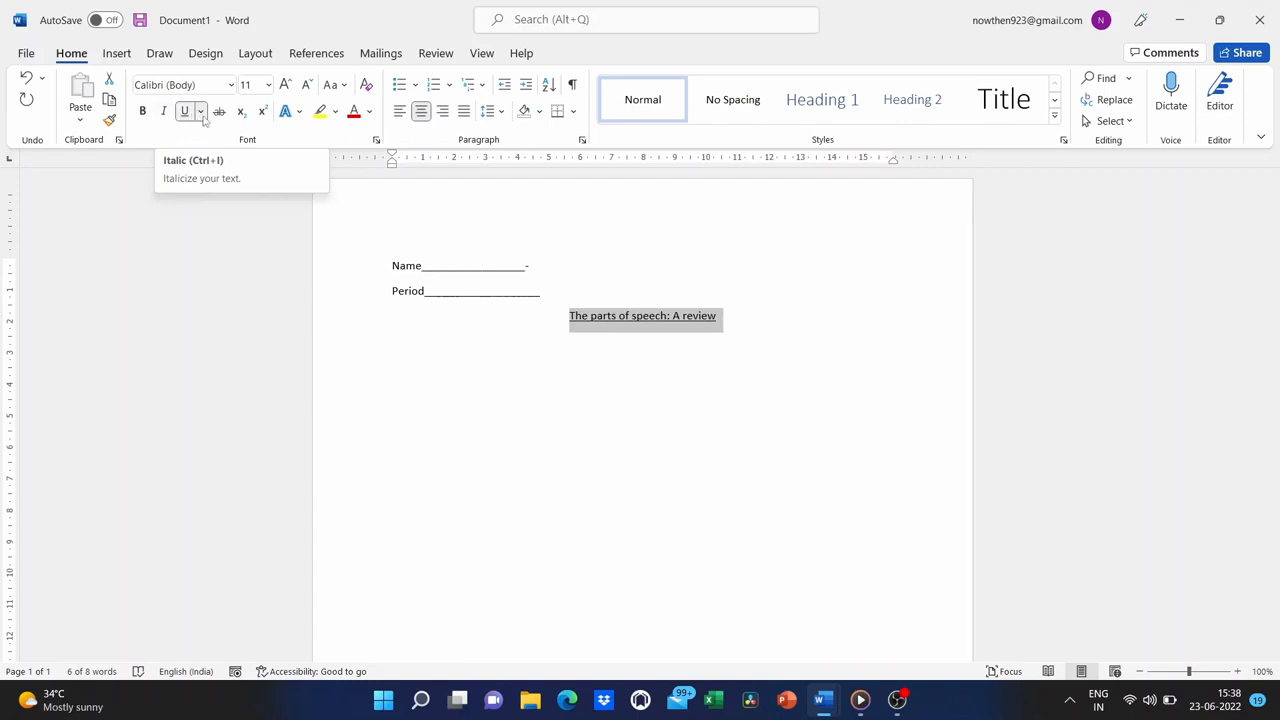
left_click(143, 112)
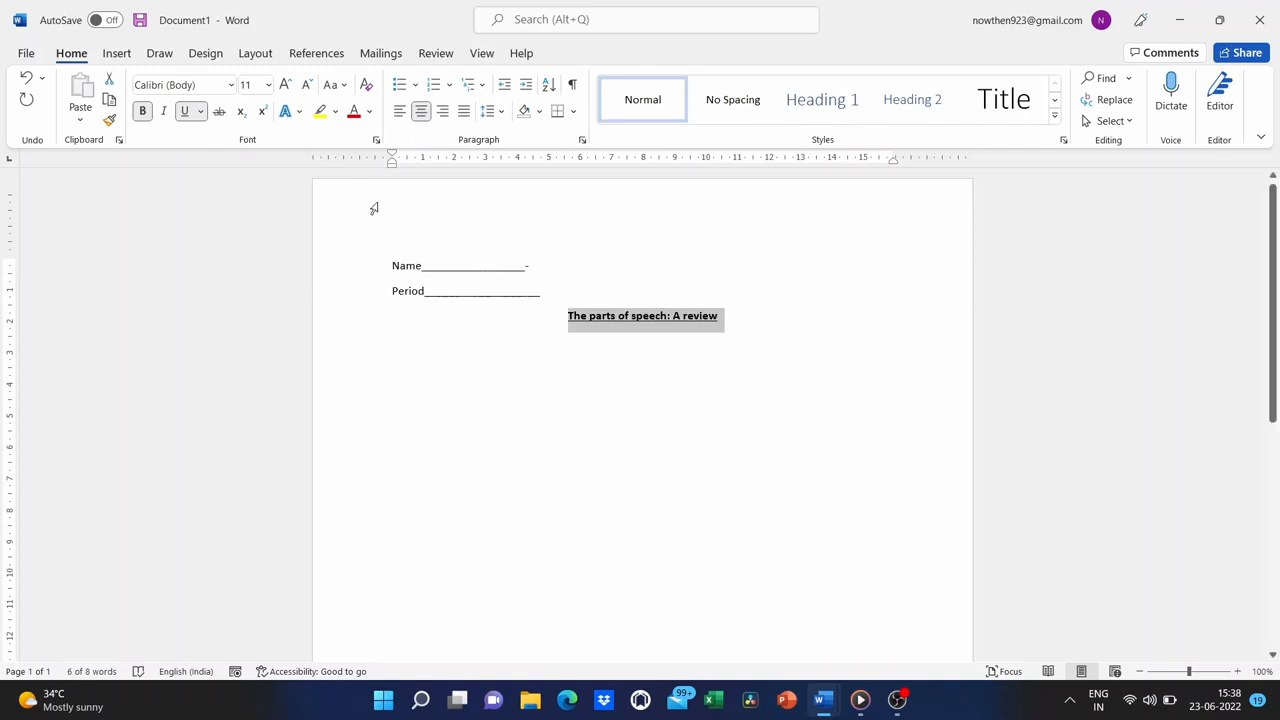
left_click(268, 85)
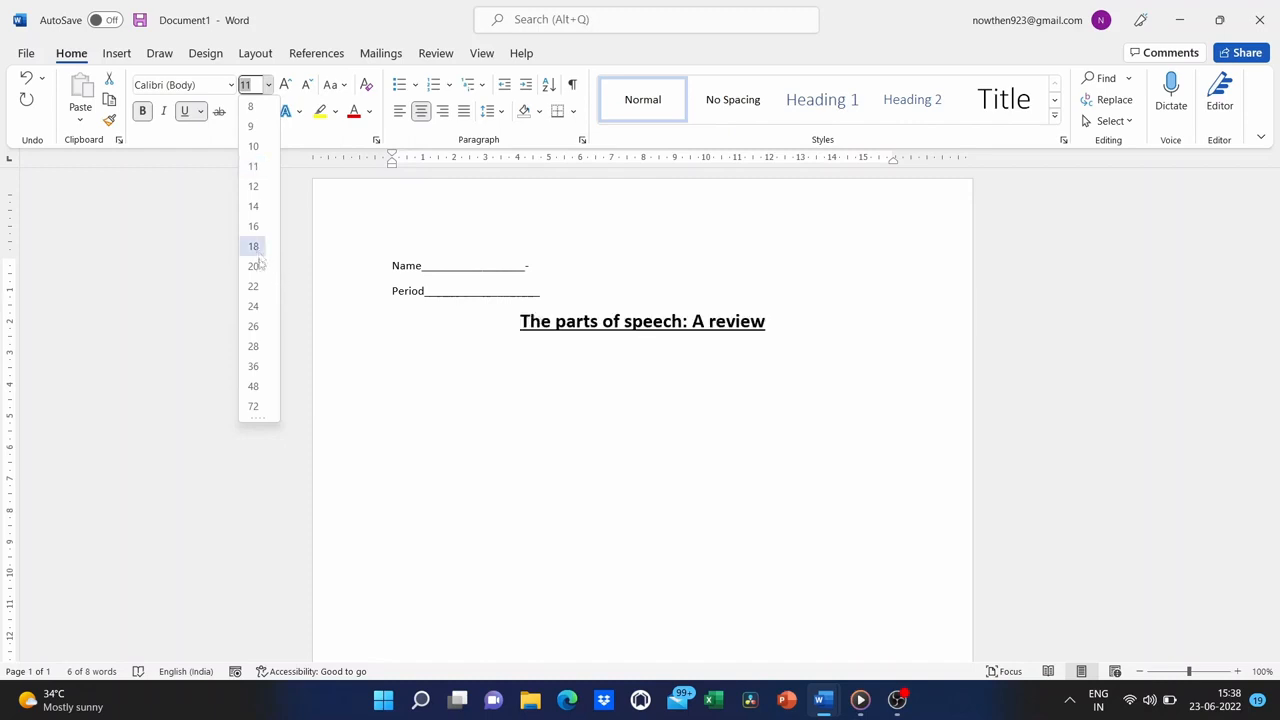
left_click(254, 286)
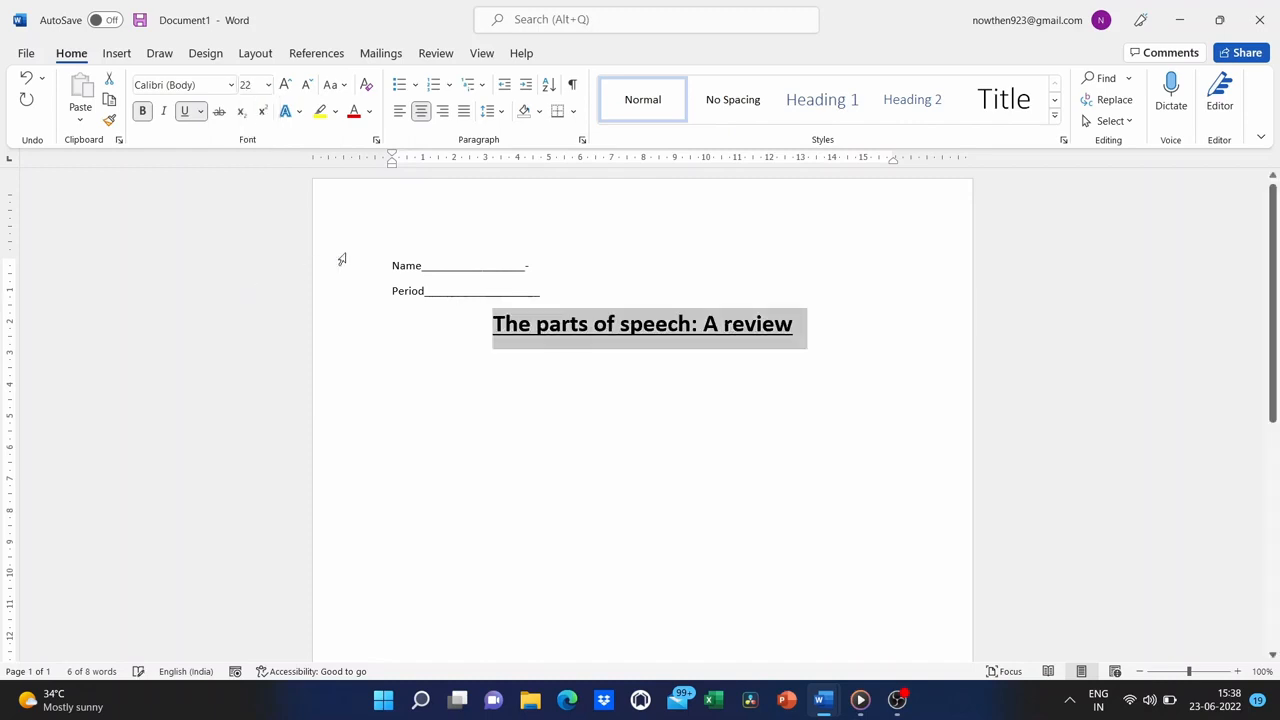
left_click(410, 225)
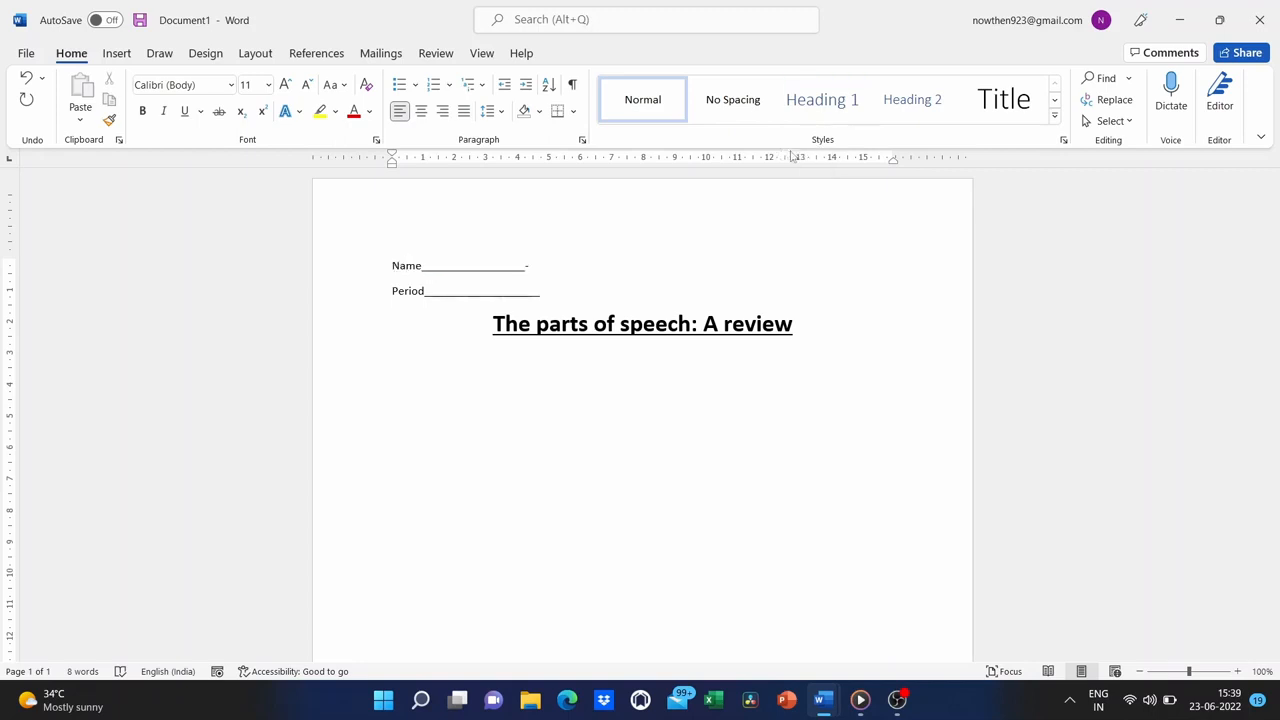
Undo the title's font size, bold, underline and centering, leaving the line in plain left-aligned text
key("ctrl+z")
key("ctrl+b")
key("ctrl+u")
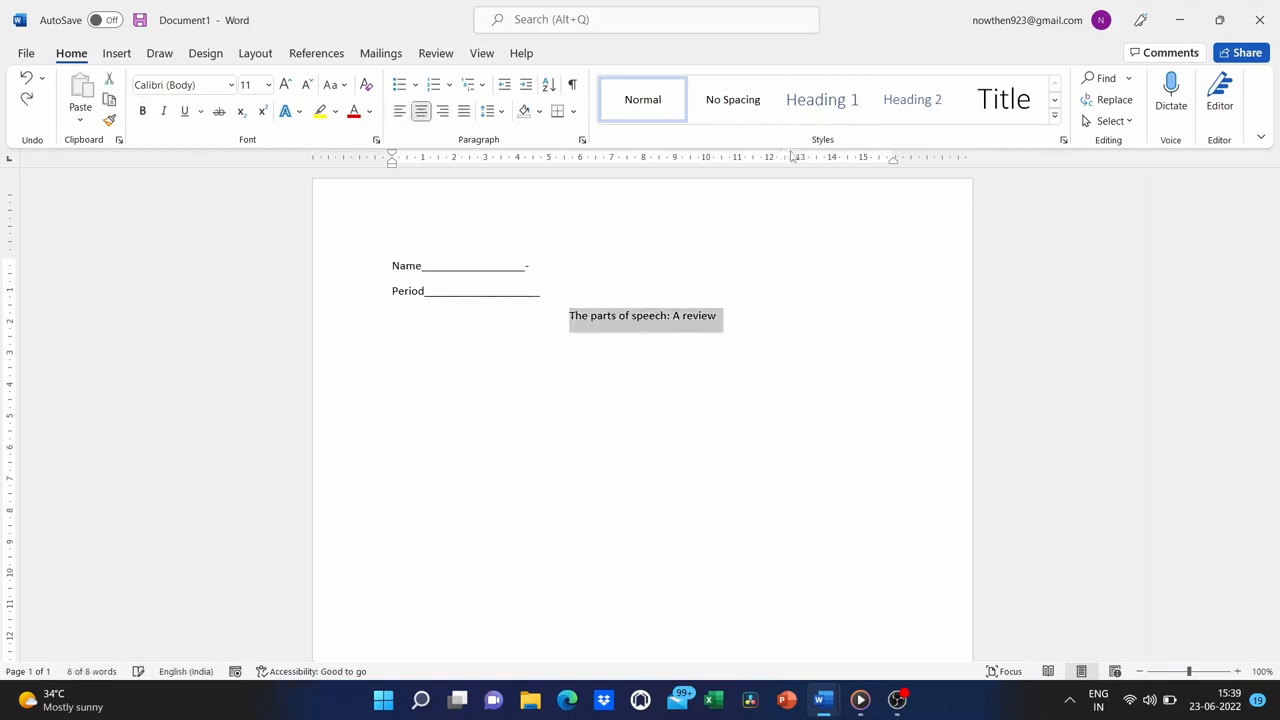
key("ctrl+l")
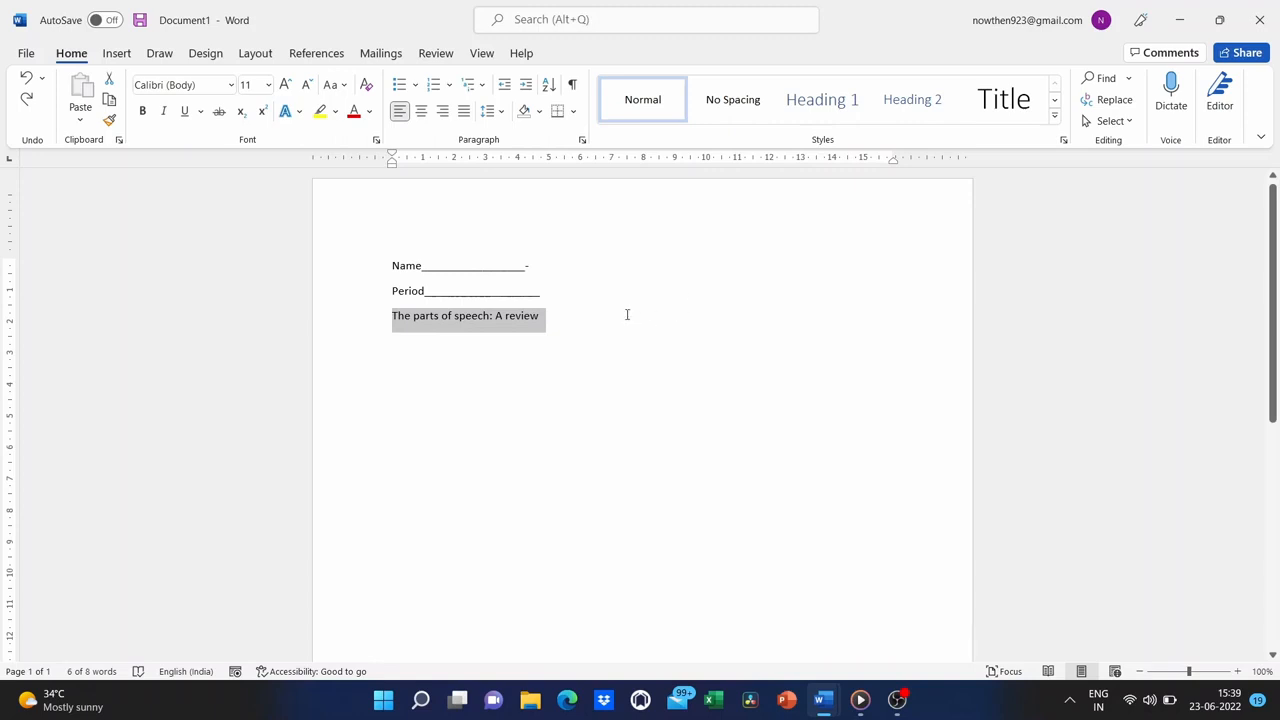
left_click(627, 314)
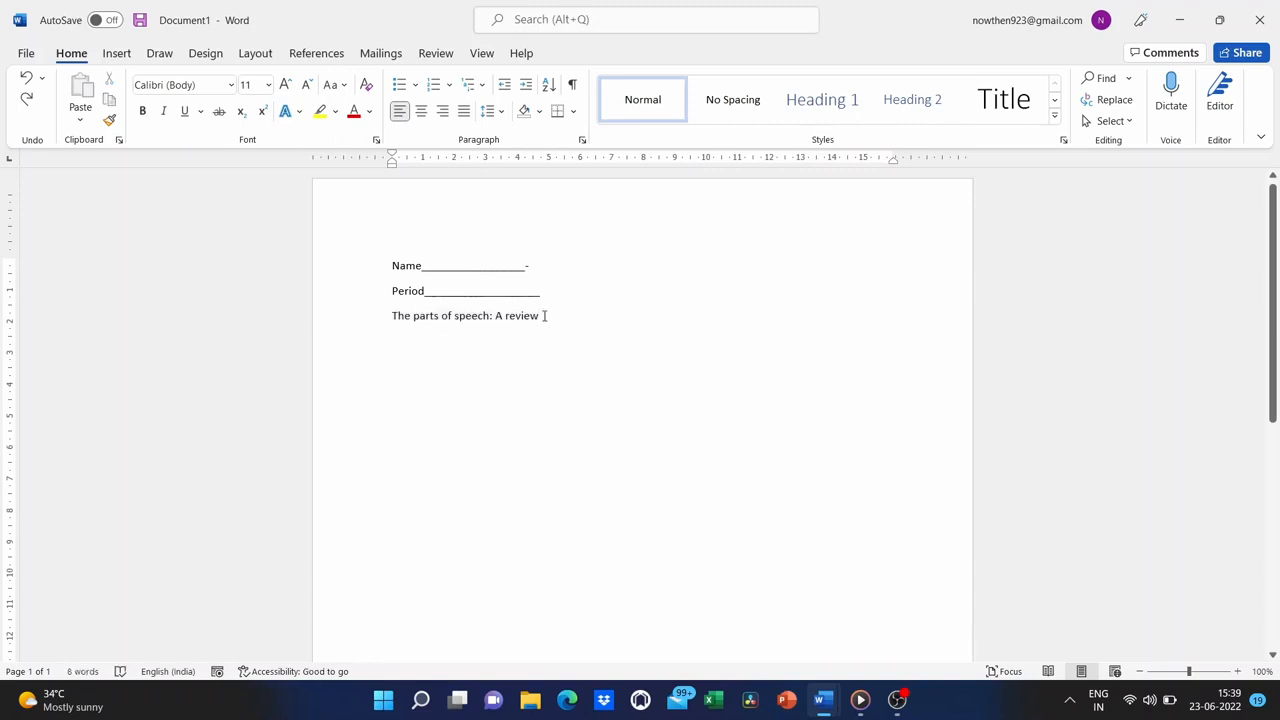
Try the Heading 1, Heading 2 and Heading 3 styles on the line "The parts of speech: A review"
left_click_drag(544, 316, 387, 316)
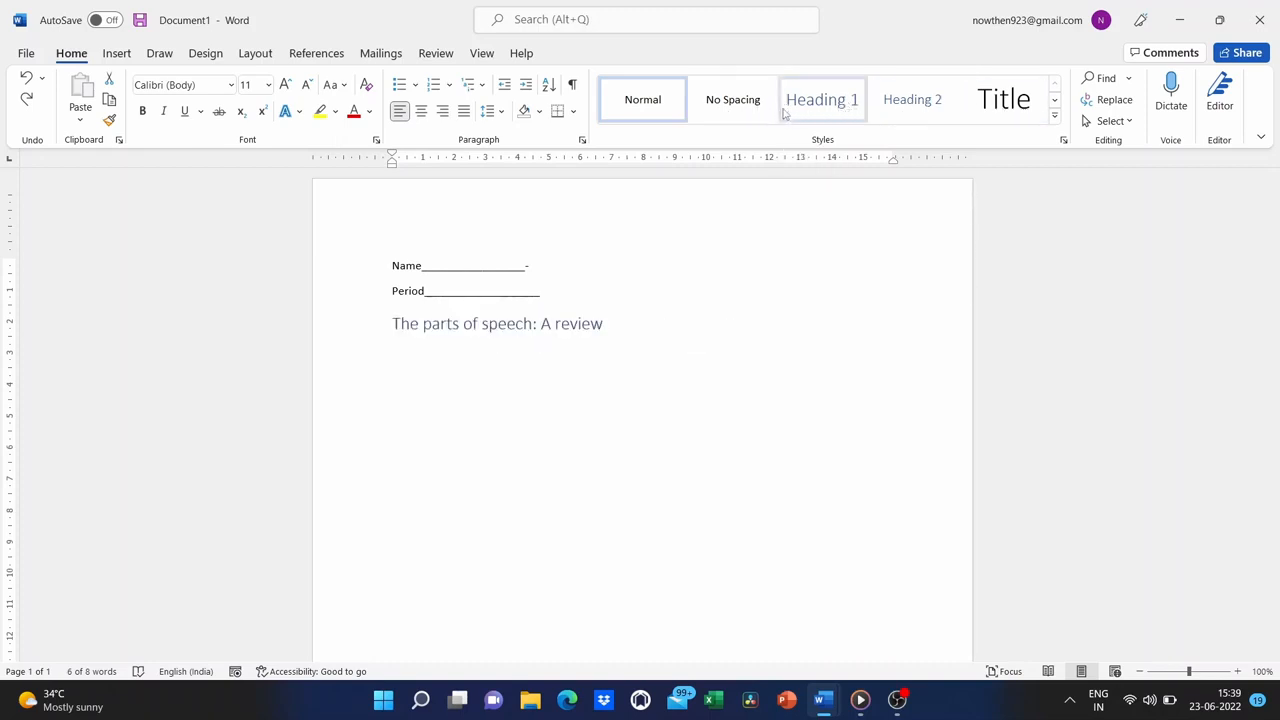
left_click(833, 107)
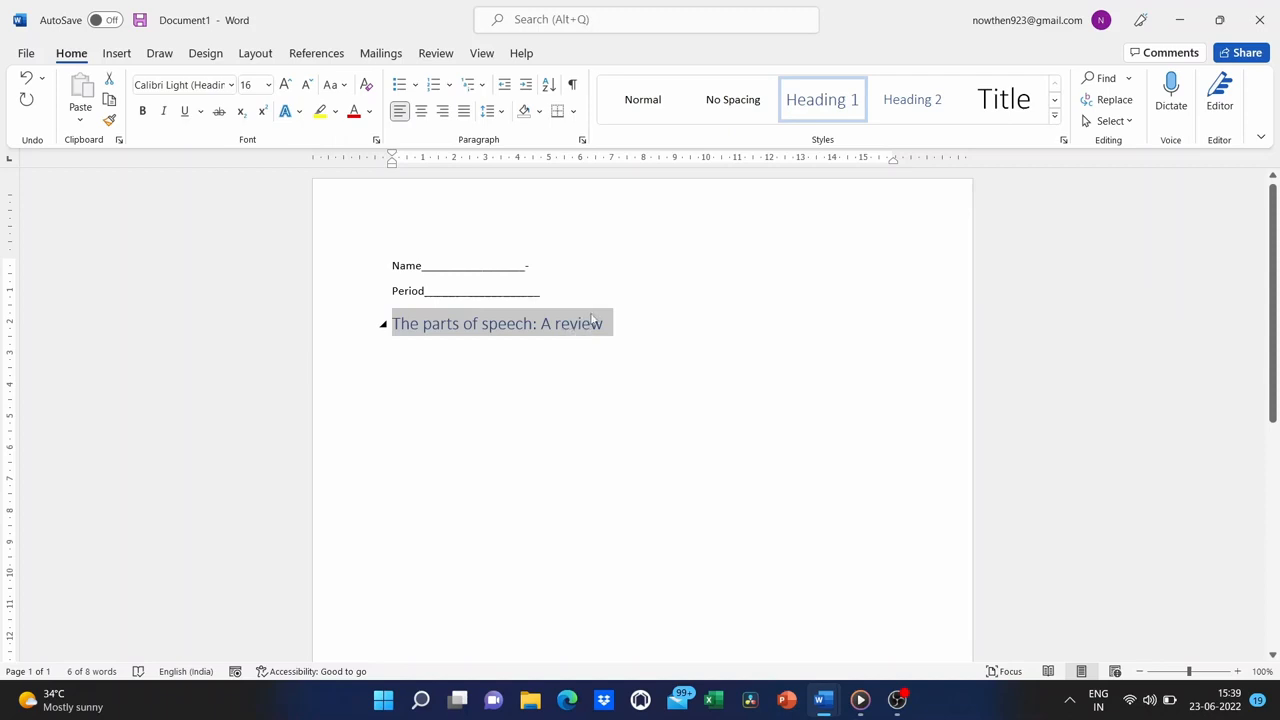
left_click(921, 101)
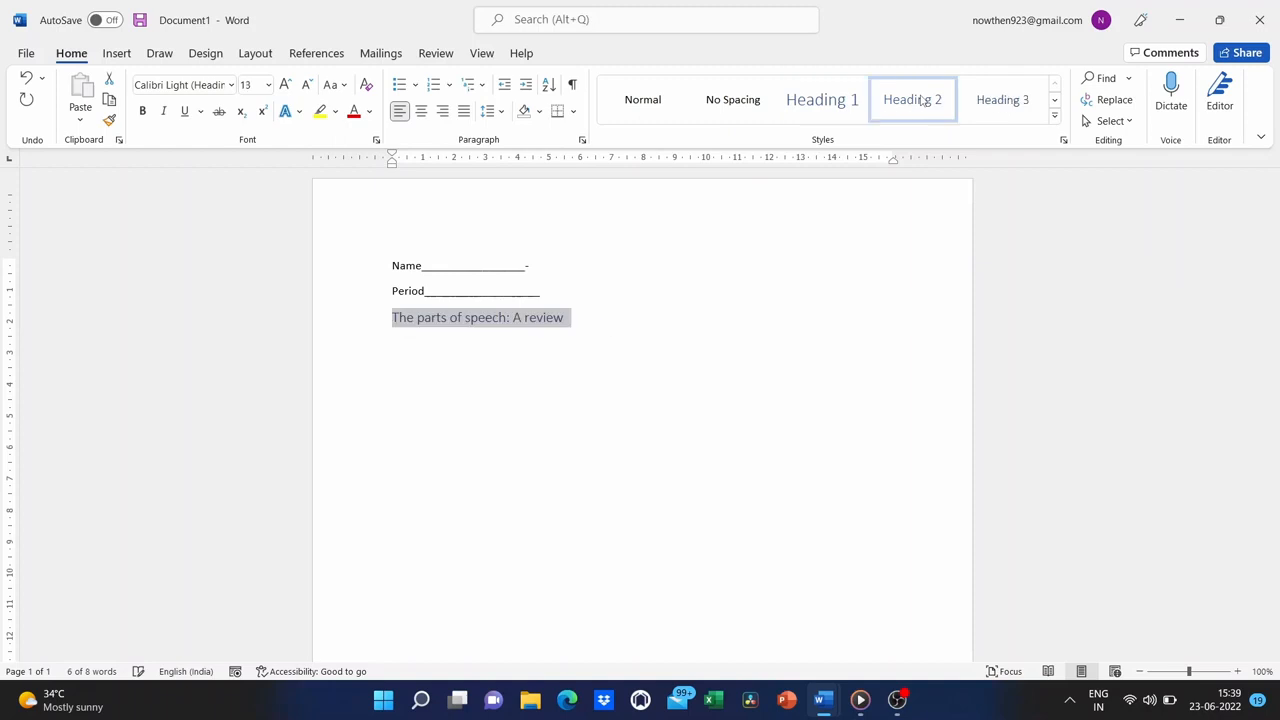
left_click(1020, 101)
Format the line "The parts of speech: A review" with the Title style, centered and underlined
left_click(1054, 116)
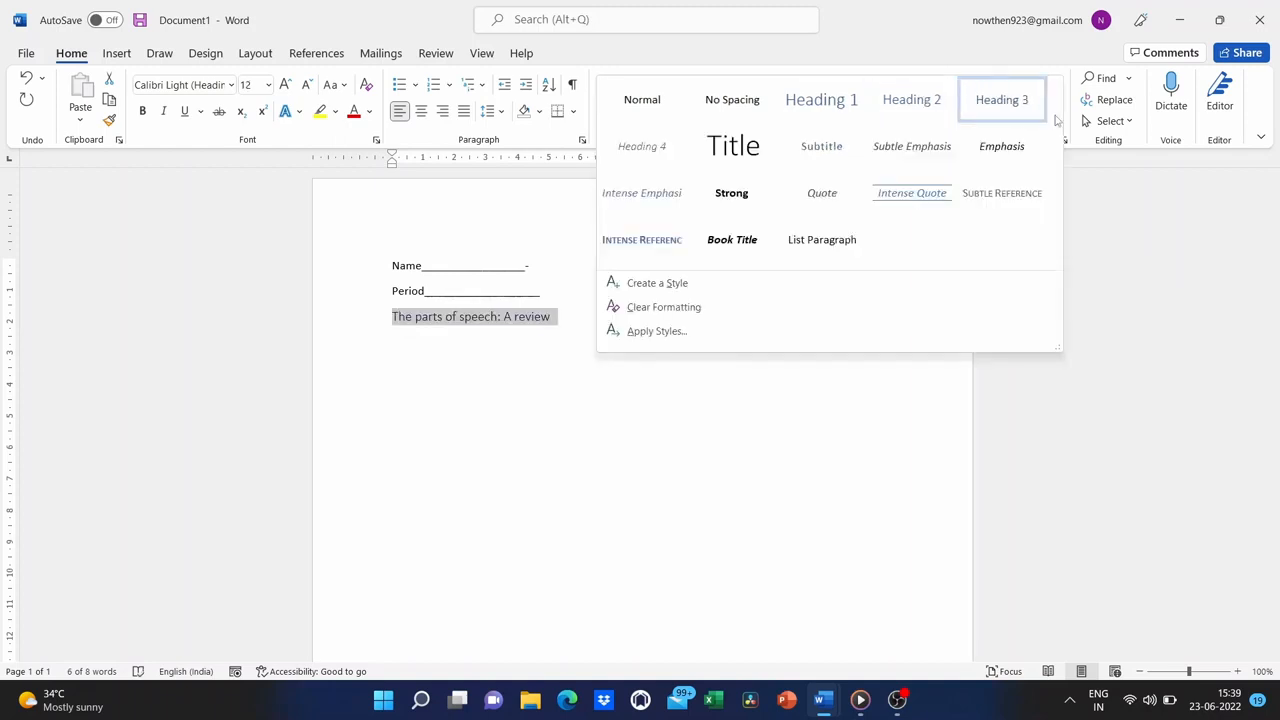
left_click(740, 150)
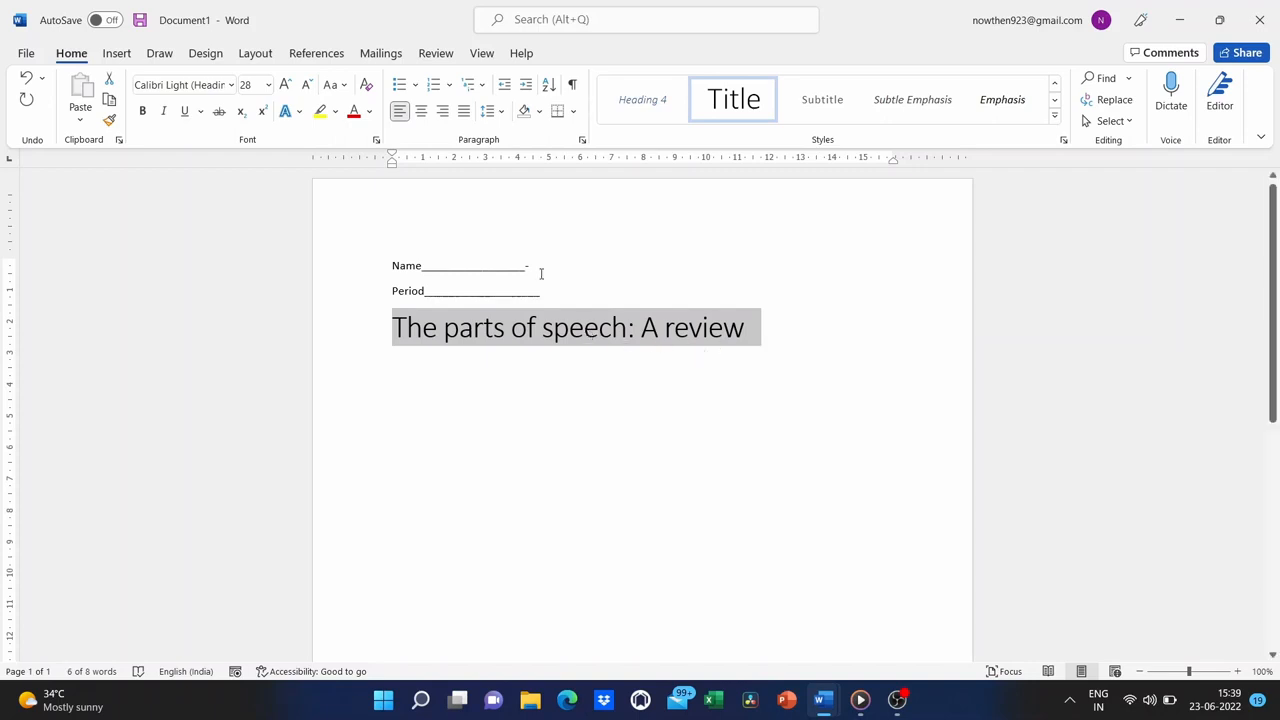
left_click(421, 112)
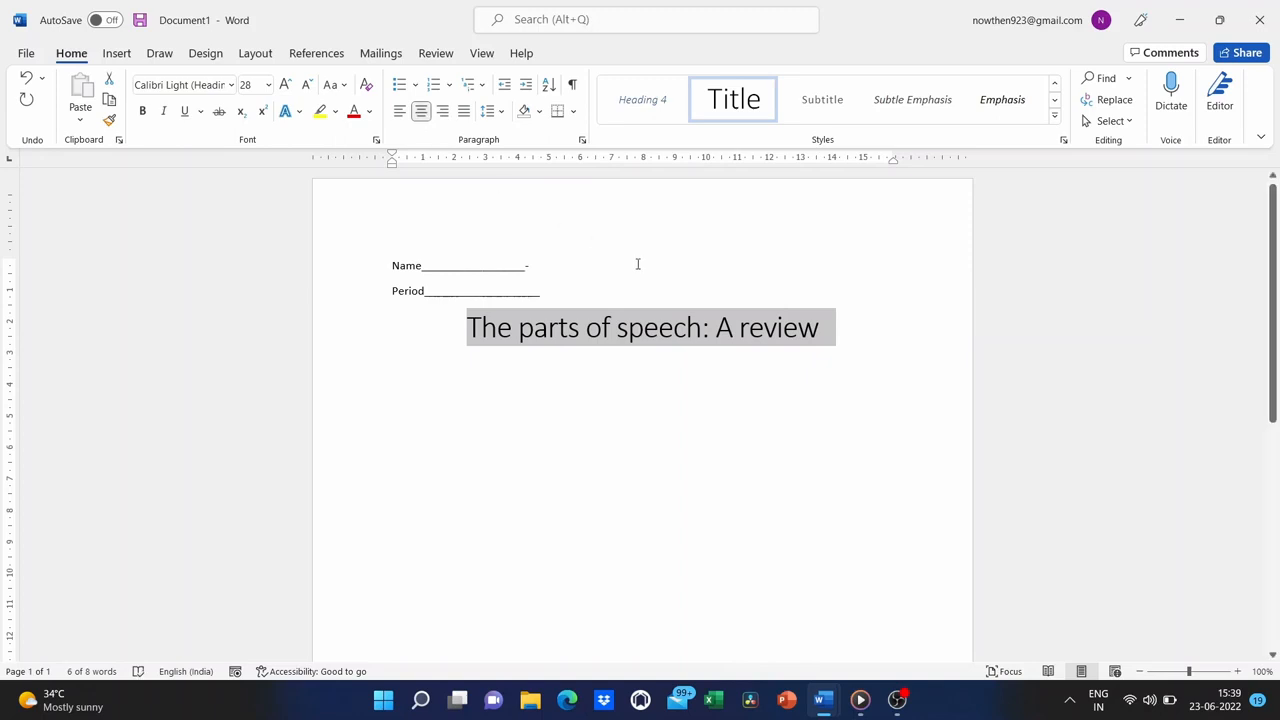
left_click(185, 112)
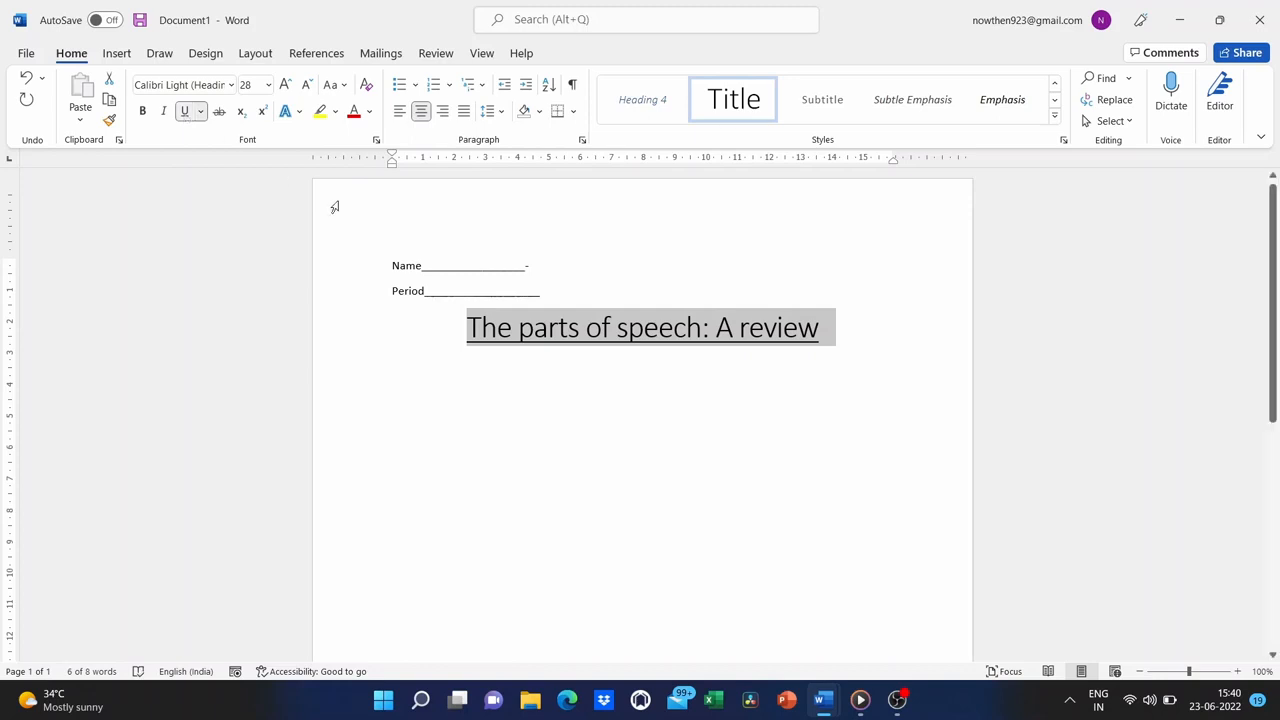
left_click(573, 226)
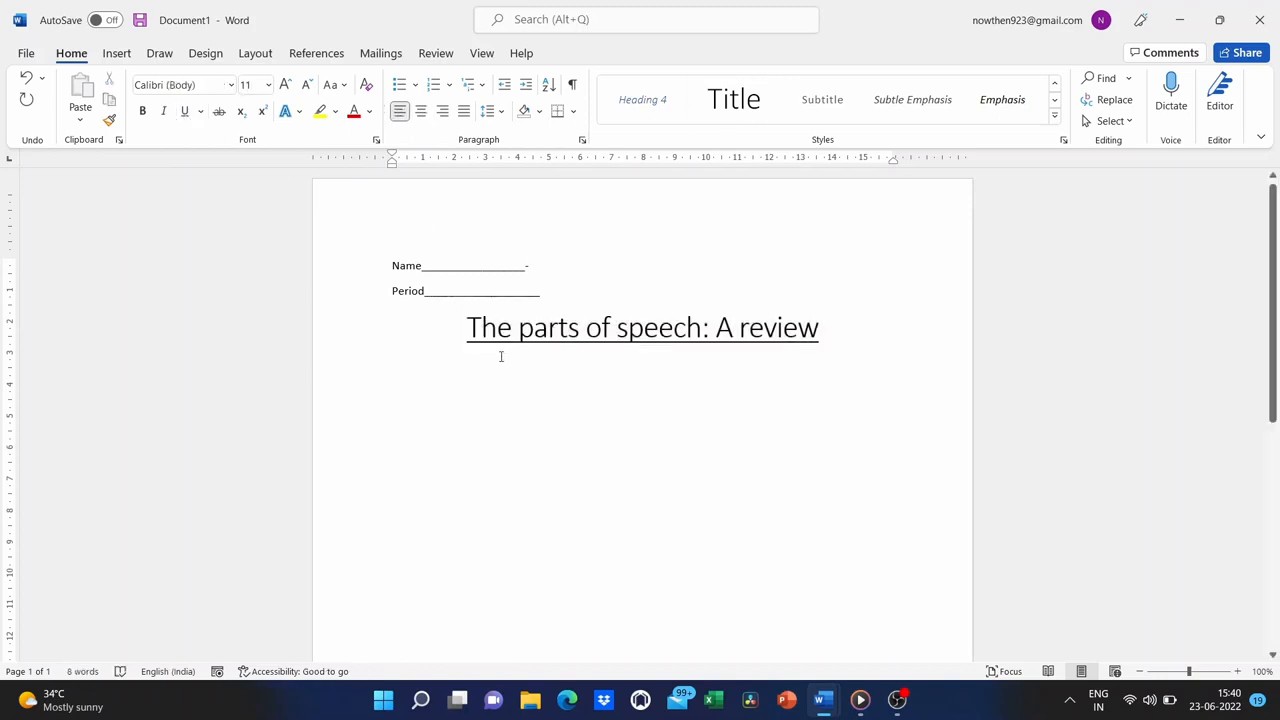
Add two lines of random filler text in the body below the title, ending the second one with "a f"
left_click(828, 330)
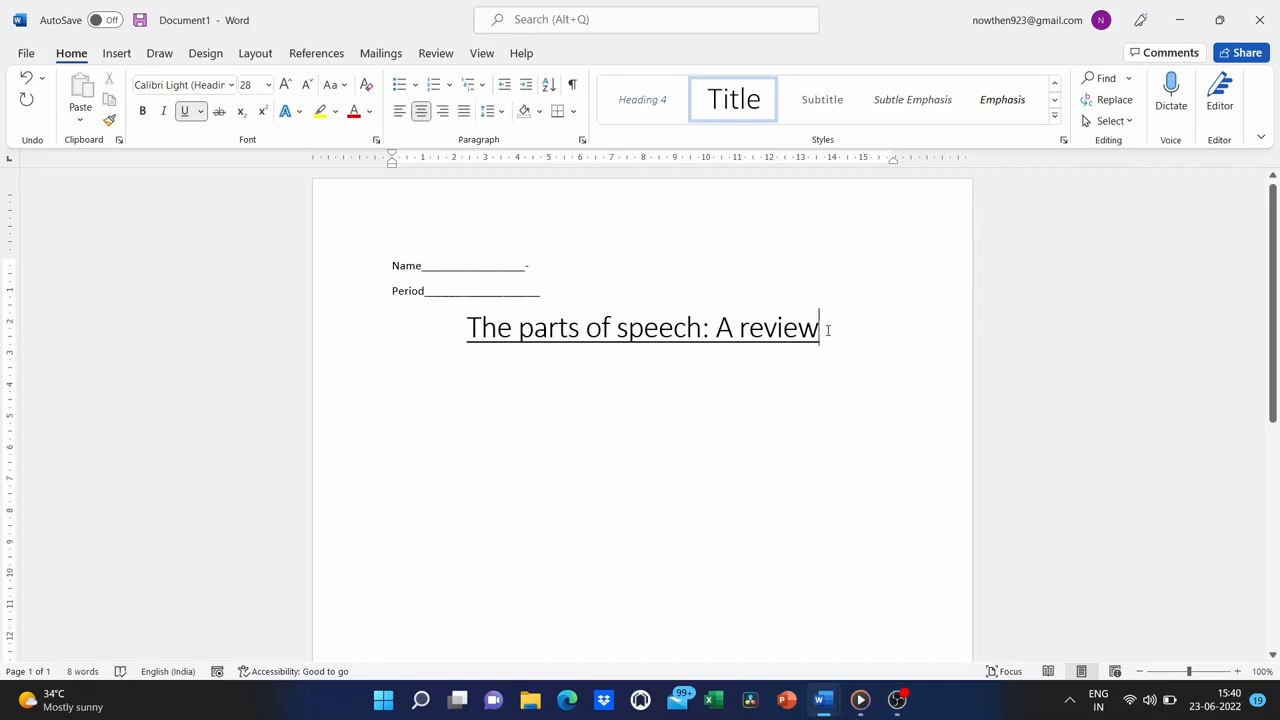
key("Return")
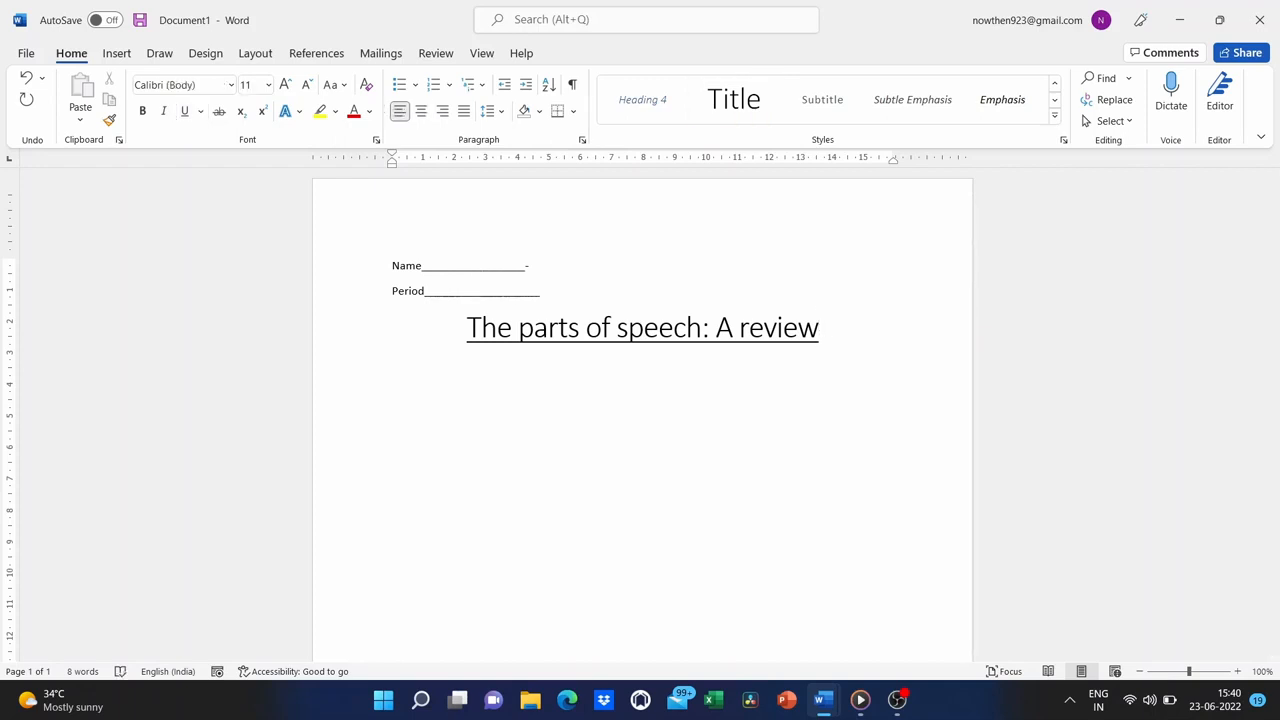
type("alflkajkfdhfoihwoufhahfdjashfa jfao")
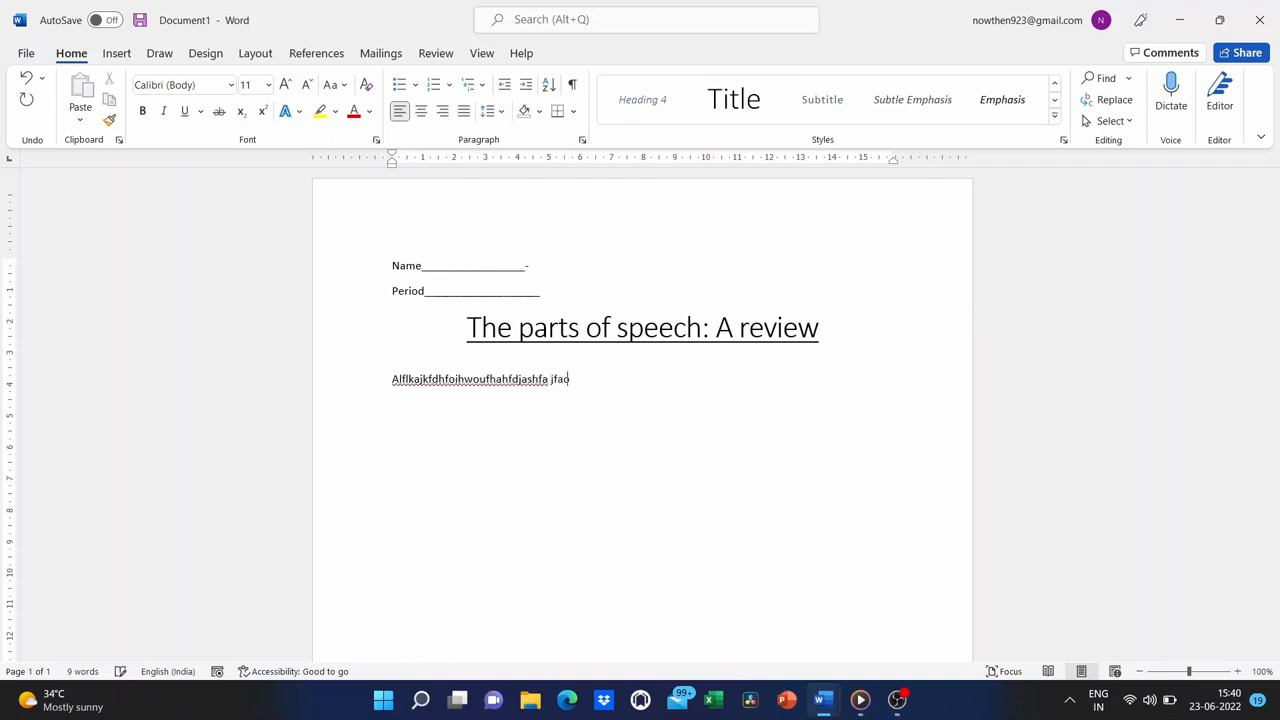
type("h doafh ihf dah fehdaf jsdh fas")
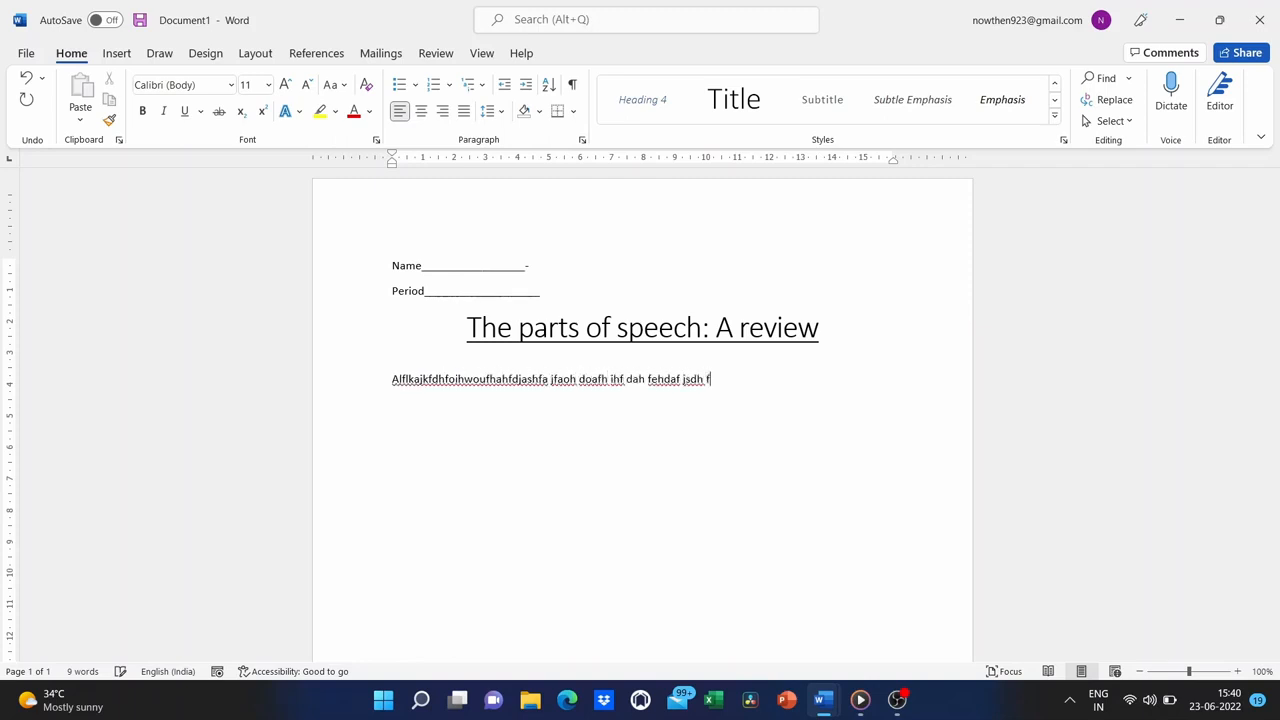
key("Return")
type("hfu iawhefiu ahiudf hsiafh  fhf piuahf uih fdiuh a")
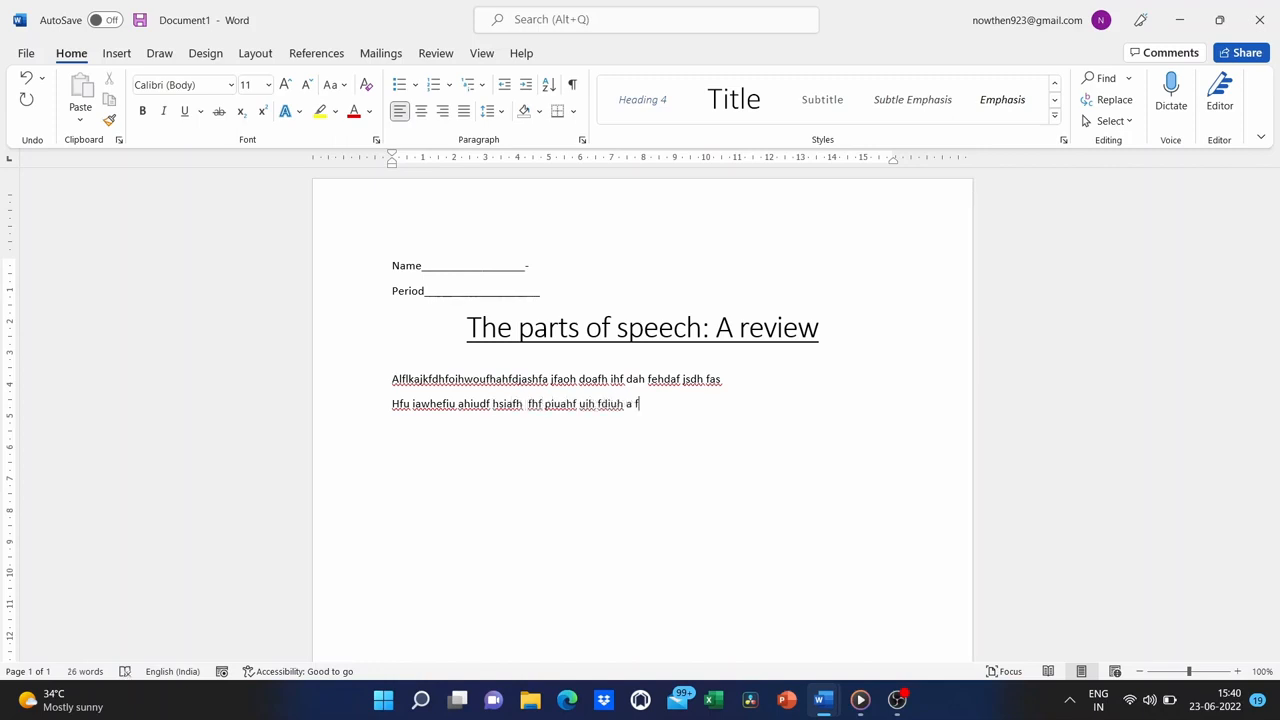
type(" f")
Leave several blank lines and add the filler lines "Iehrt I afoi sdfi", "Jfaiodfj aoij fda", "Fajoi jaoif a" and the start "Iahfi"
key("Return")
key("Return")
key("Return")
key("Return")
key("Return")
key("Return")
type("lehrt i")
type("afoi sdfi")
key("Return")
type("Jfaiodfj aoij fda")
key("Return")
type("Fajoi jaoif a  ")
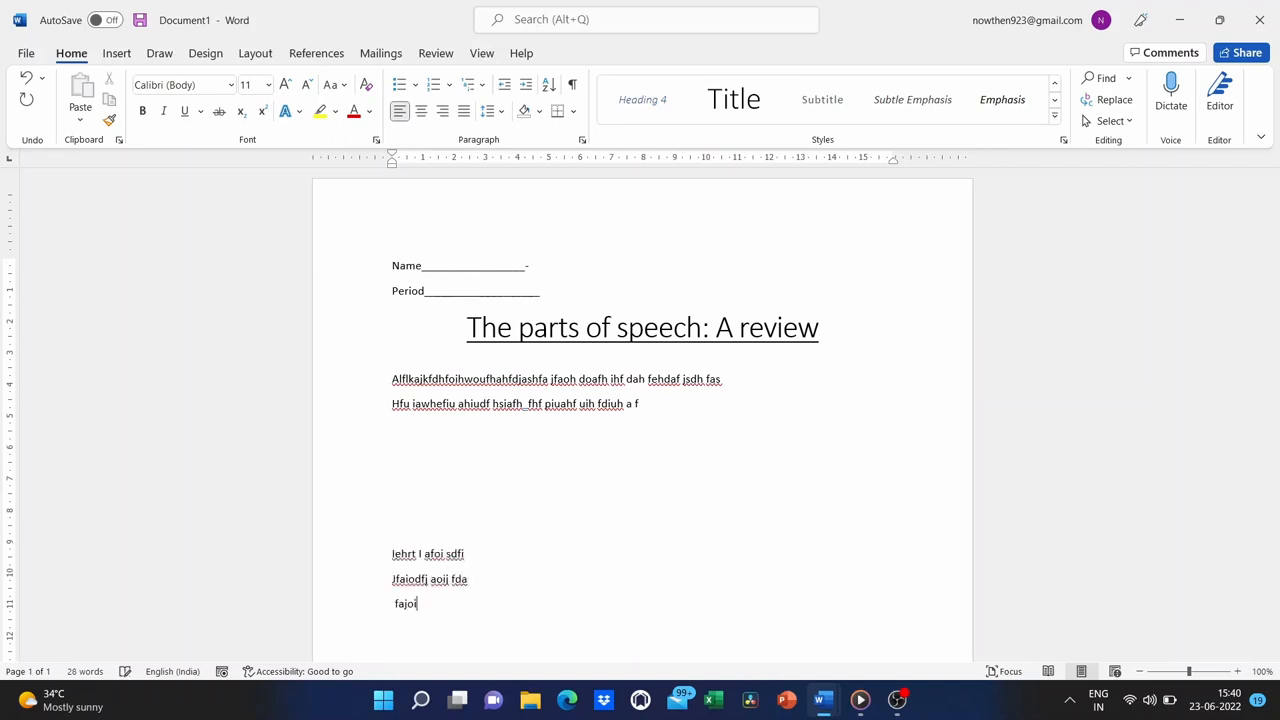
type("Iahfi ")
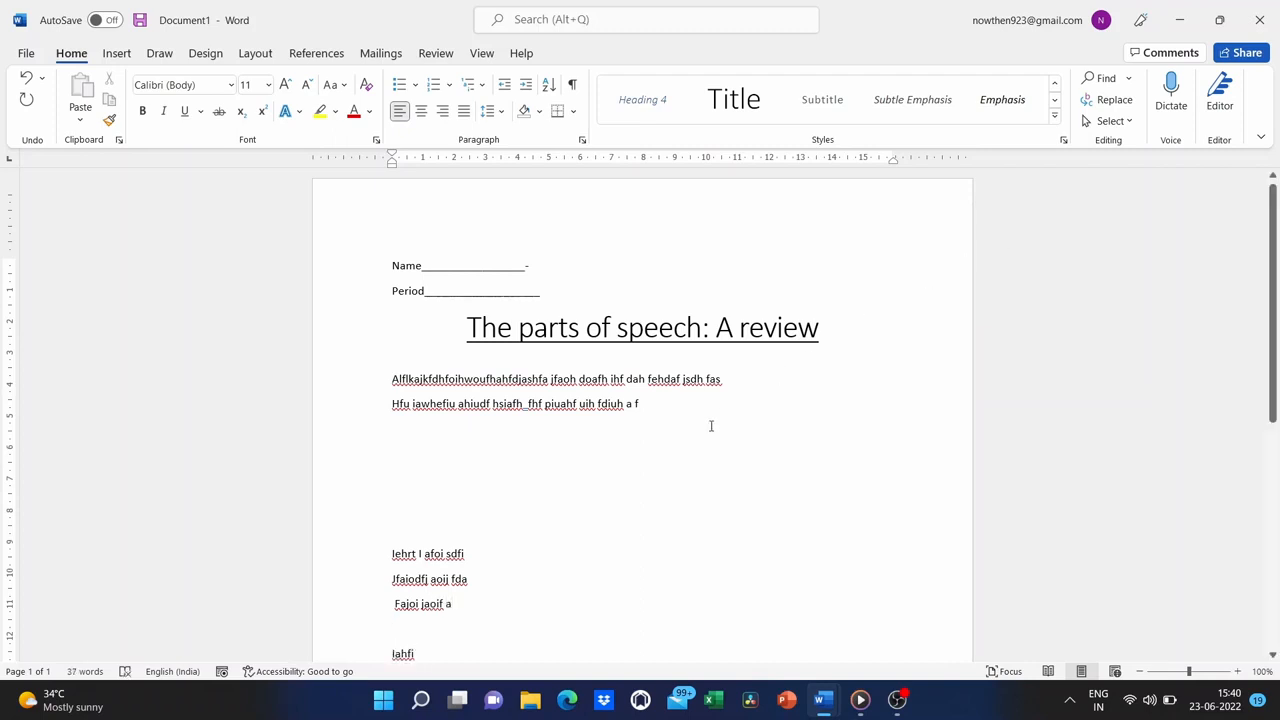
Complete the "Iahfi" line with "ja fsoidj fj" and add the short filler lines "Iaj f aj", "J", "Jfa" and "F jaj f"
type("ja fsoidj fj")
key("Return")
type("Jaj f aj")
key("Return")
type("J")
key("Return")
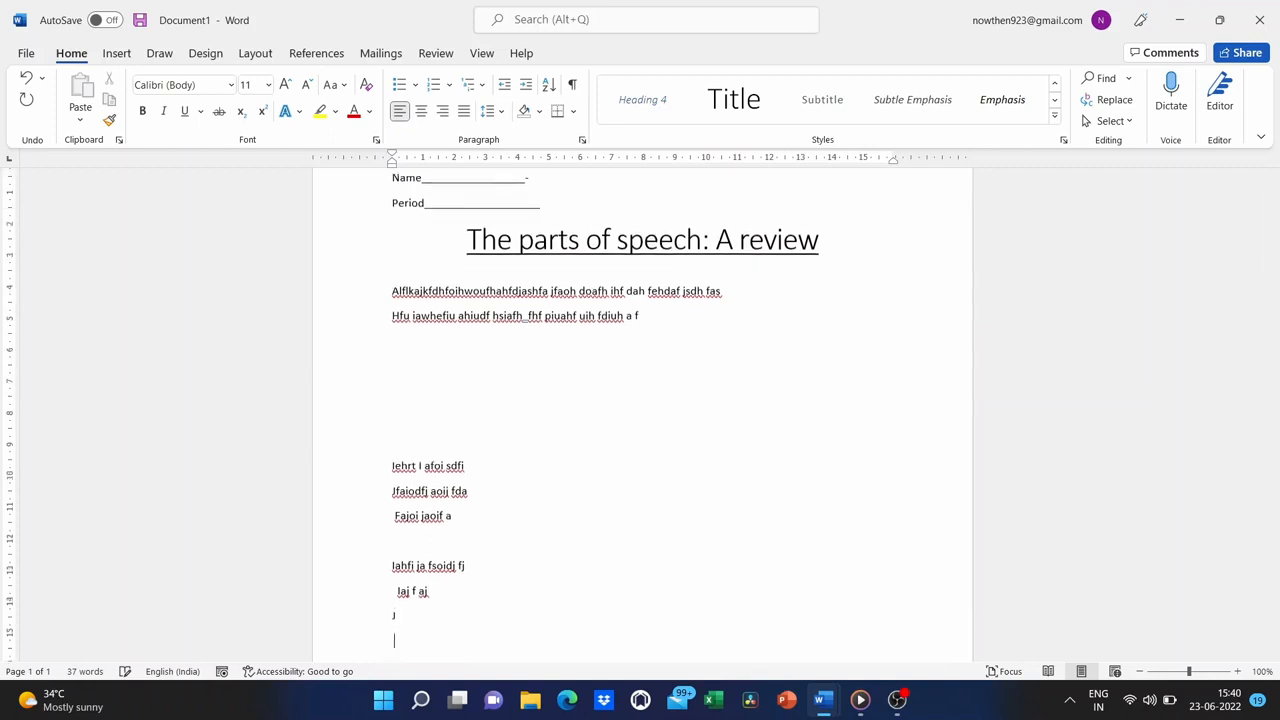
type("Ifa")
key("Return")
type("F jaj f")
Leave a blank line after "F jaj f" and add the filler lines "F aijf", "A j" and "Fa"
key("Return")
key("Return")
type("F aijf")
key("Return")
type("A ")
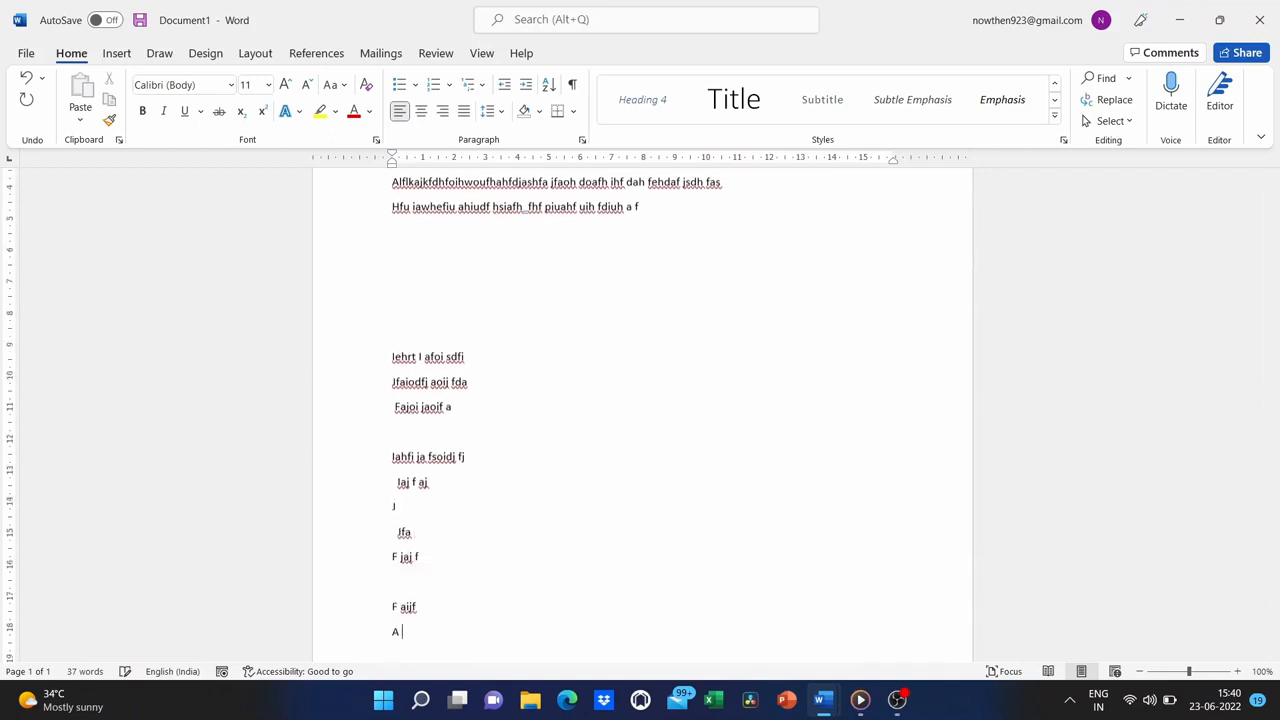
type("j")
key("Return")
type("Fa")
key("Return")
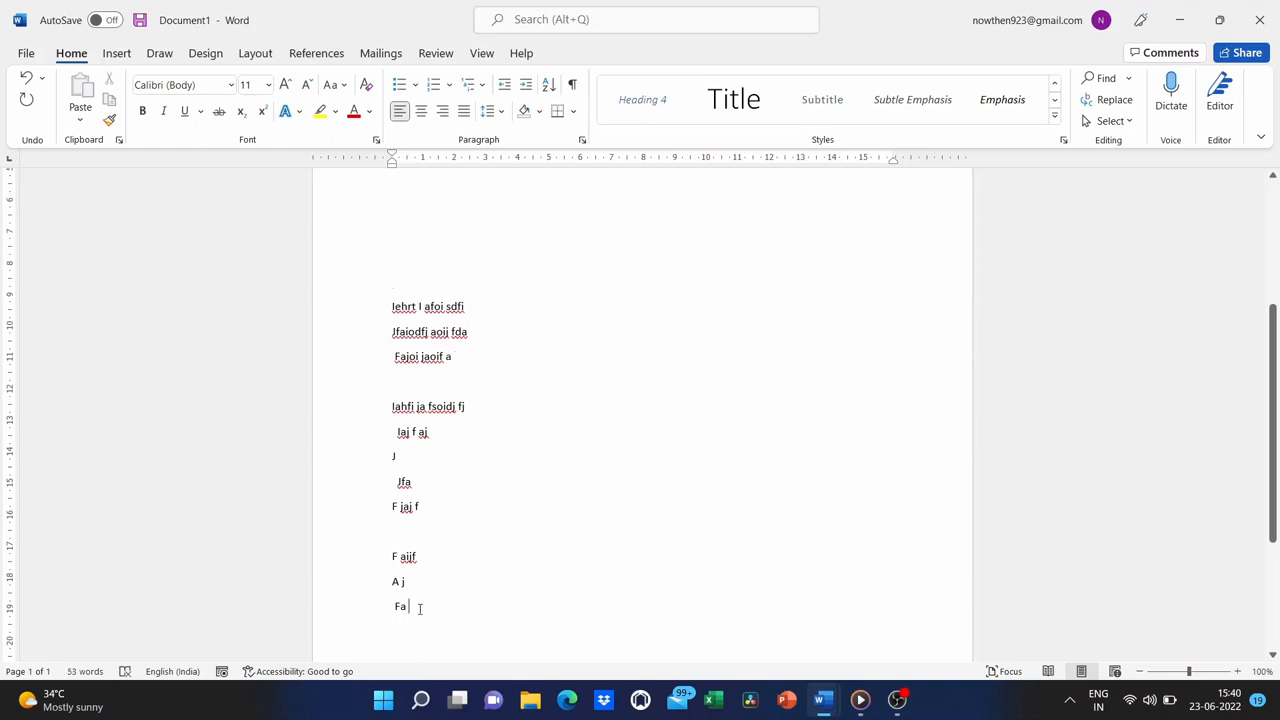
Place the insertion point at various spots in the document, including a blank line, the title line and the Name line
scroll(448, 583, "down", 3)
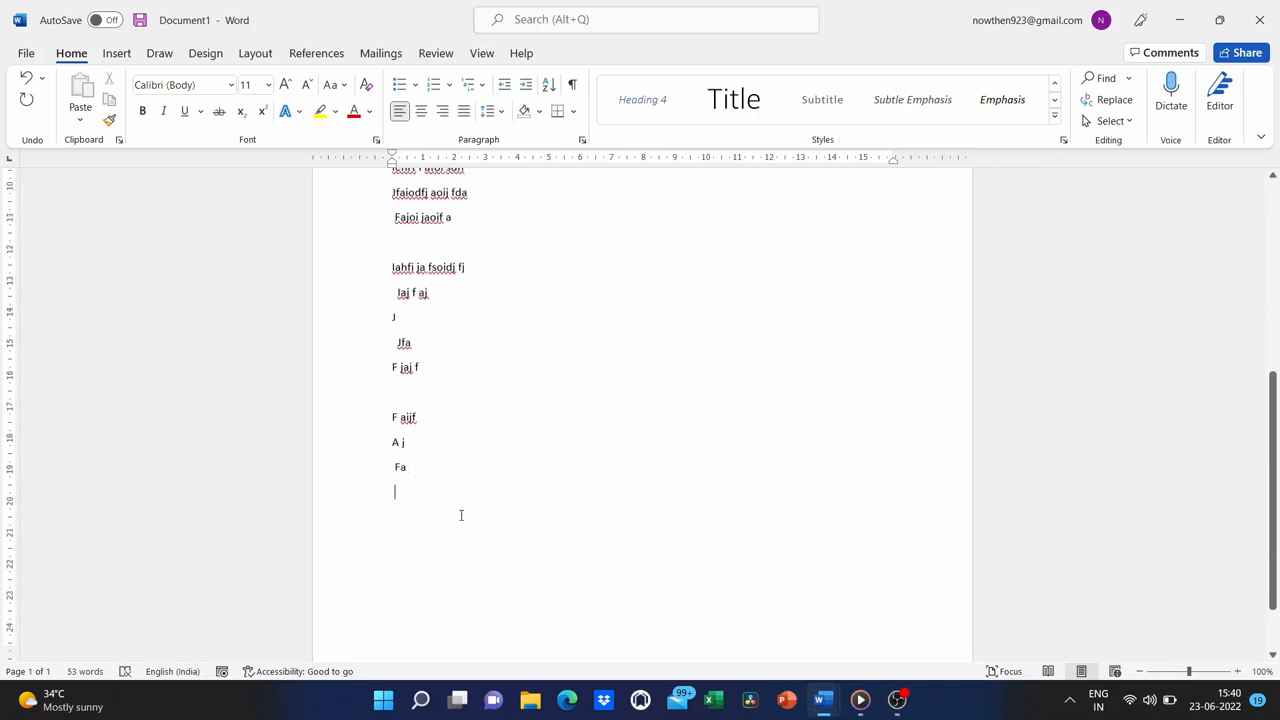
left_click(396, 520)
left_click(393, 577)
left_click(478, 315)
left_click(696, 418)
scroll(476, 366, "up", 4)
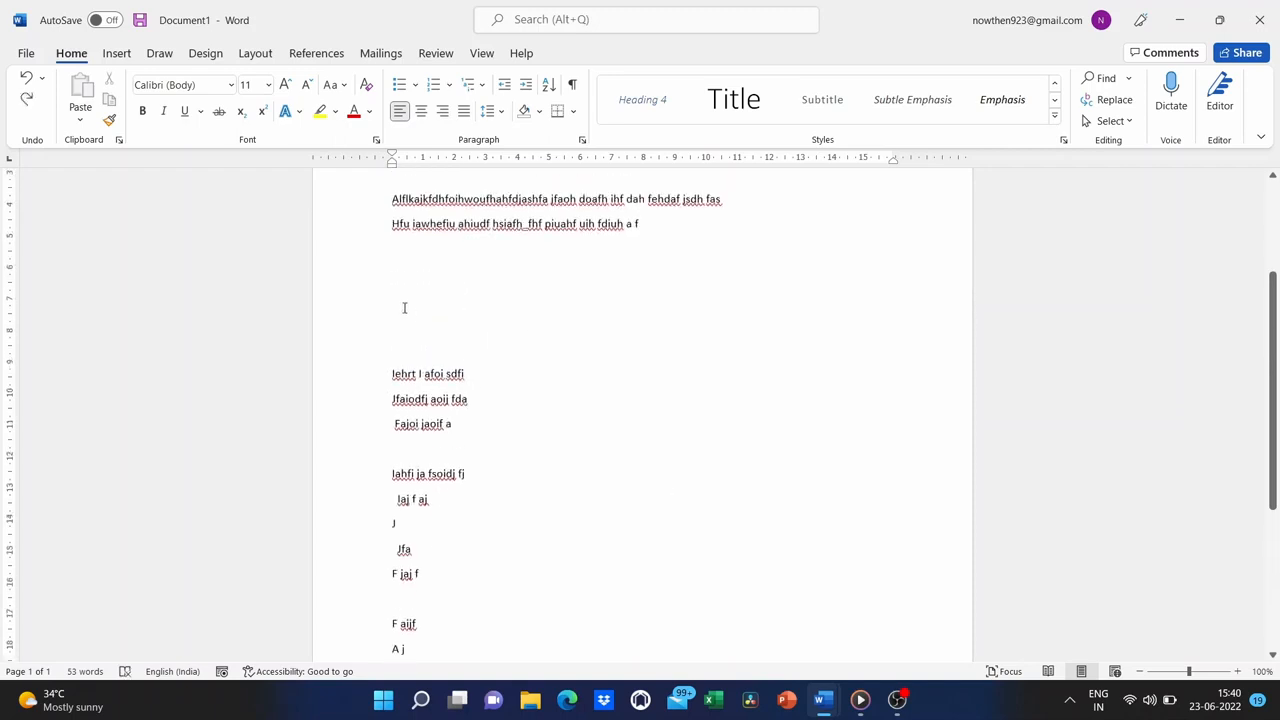
left_click(391, 296)
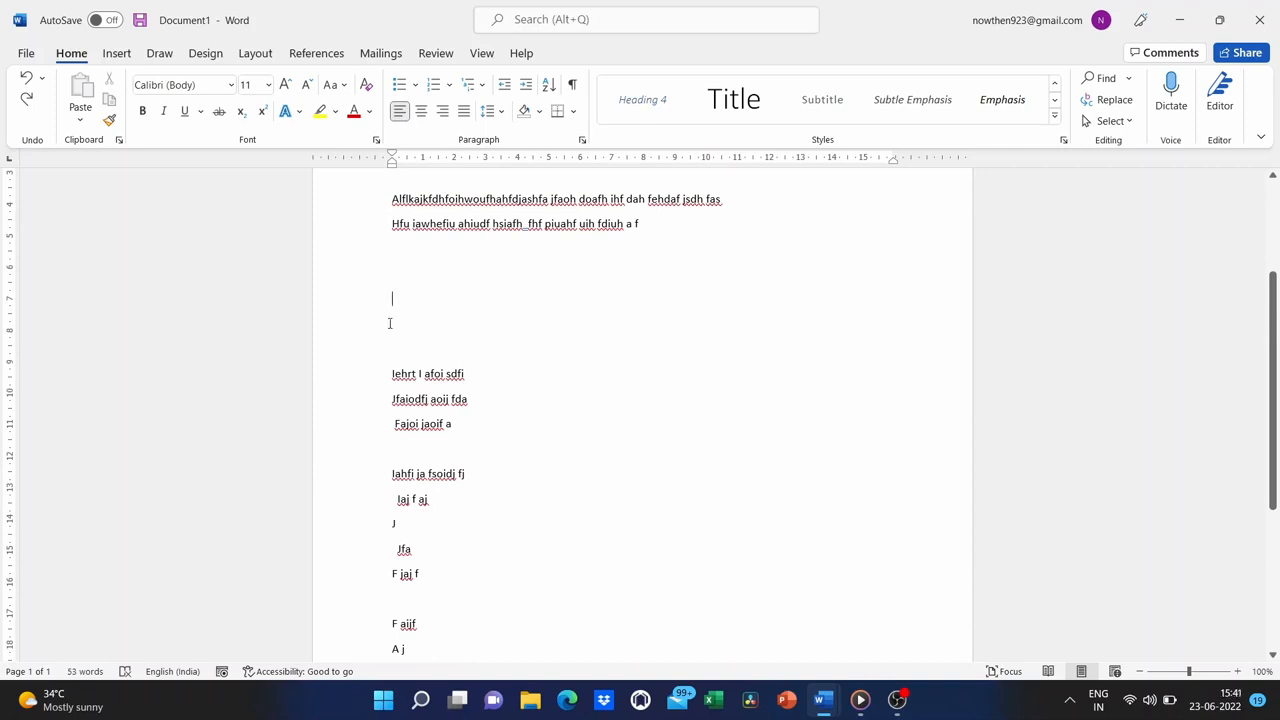
scroll(385, 247, "up", 2)
left_click(385, 247)
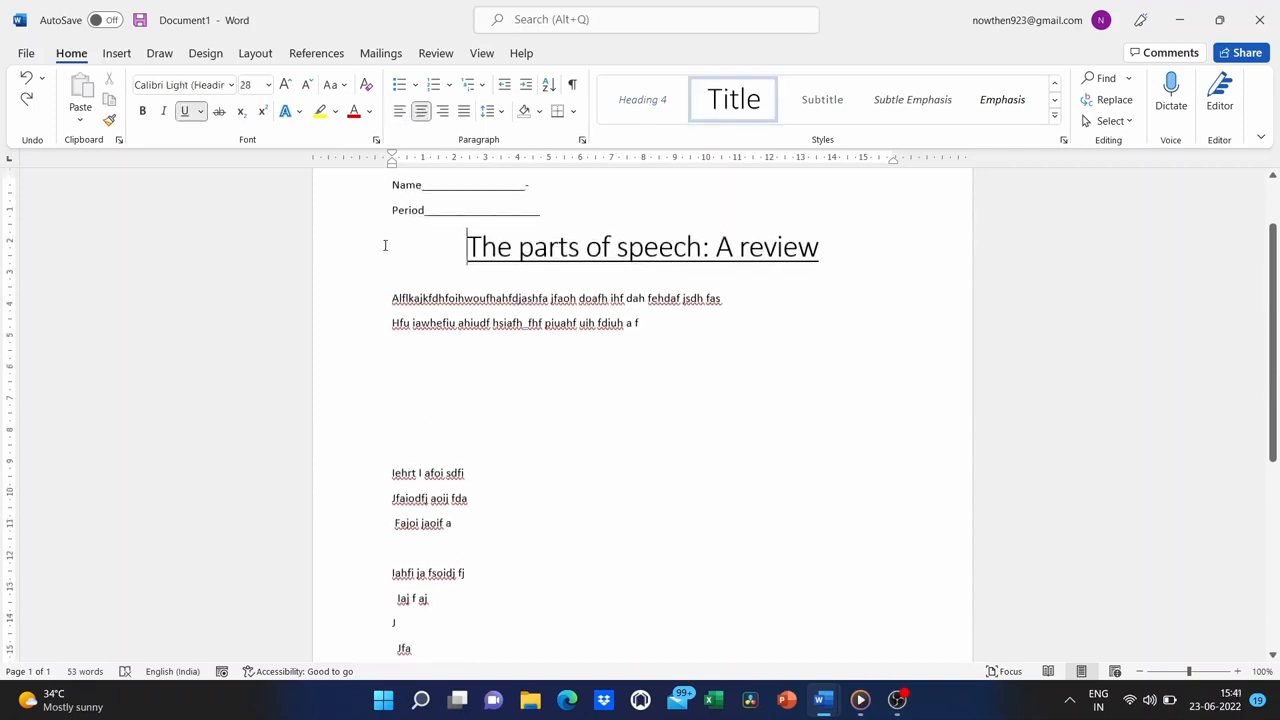
left_click(408, 186)
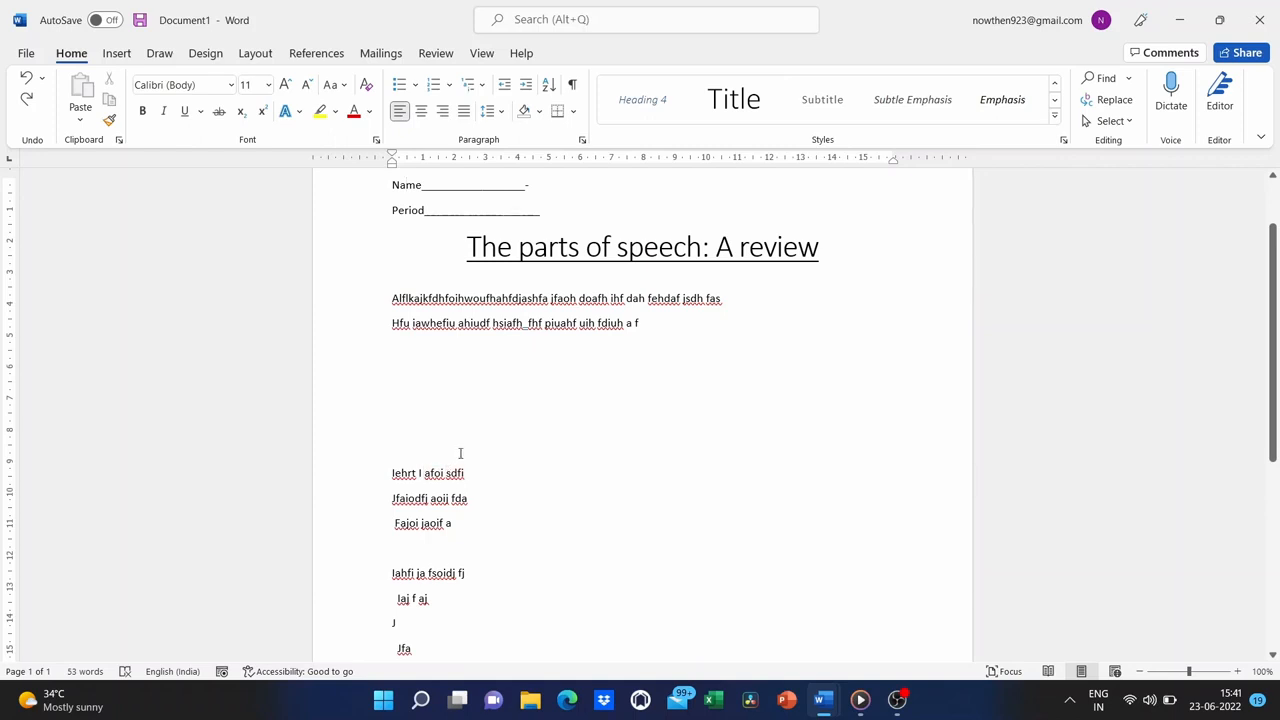
Insert several more blank lines directly above the filler line "Iehrt I afoi sdfi"
key("Return")
key("Return")
key("Return")
key("Return")
key("Return")
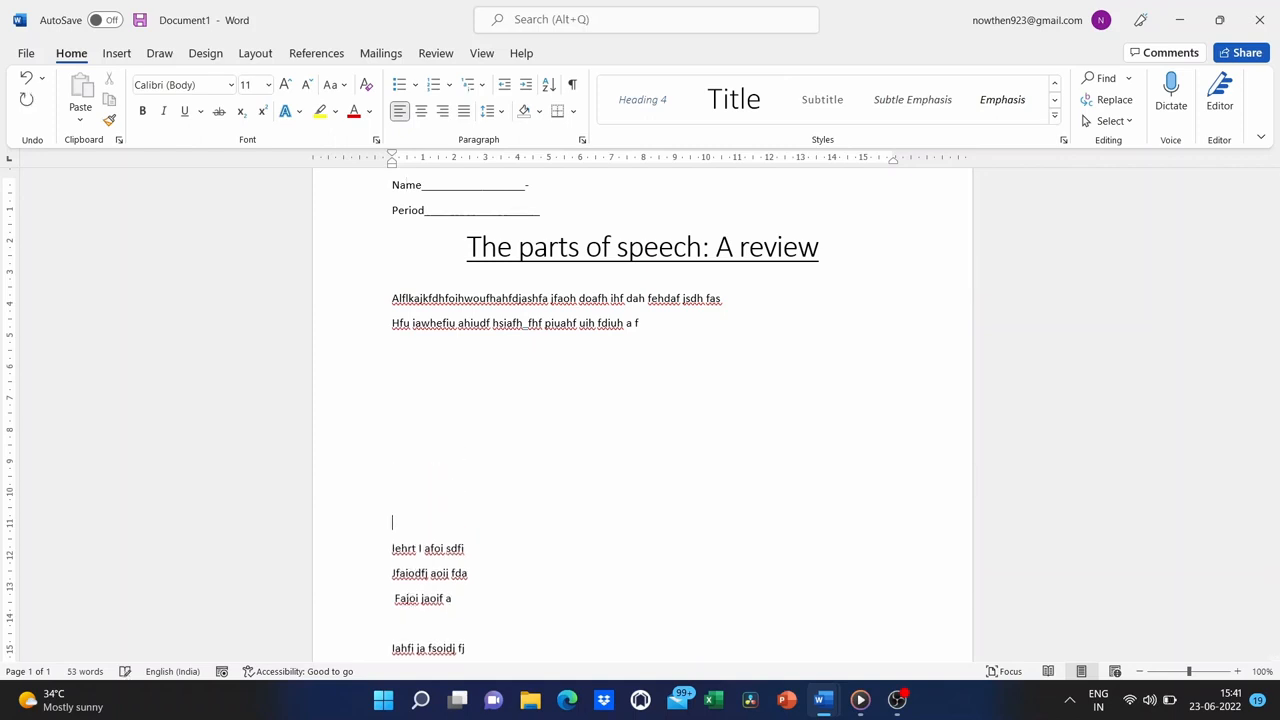
Look over the whole page, from the Name and Period header down to the last filler line and back
scroll(640, 400, "down", 5)
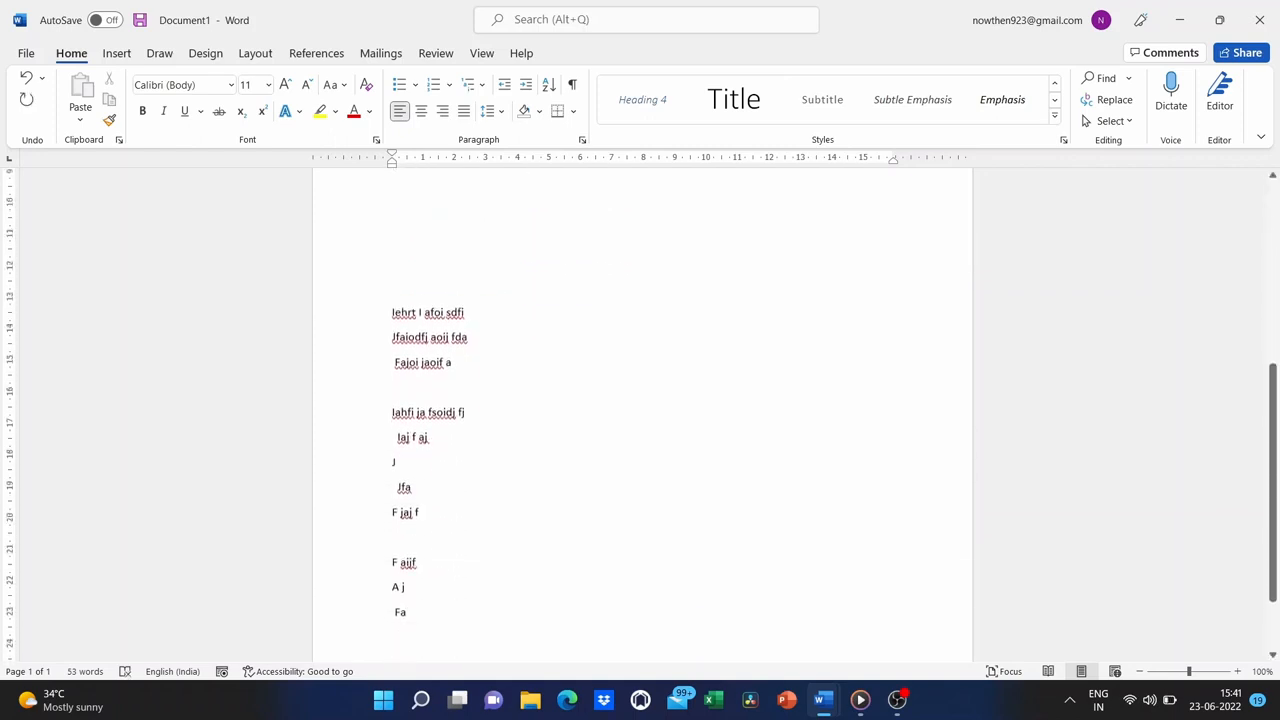
scroll(442, 516, "up", 5)
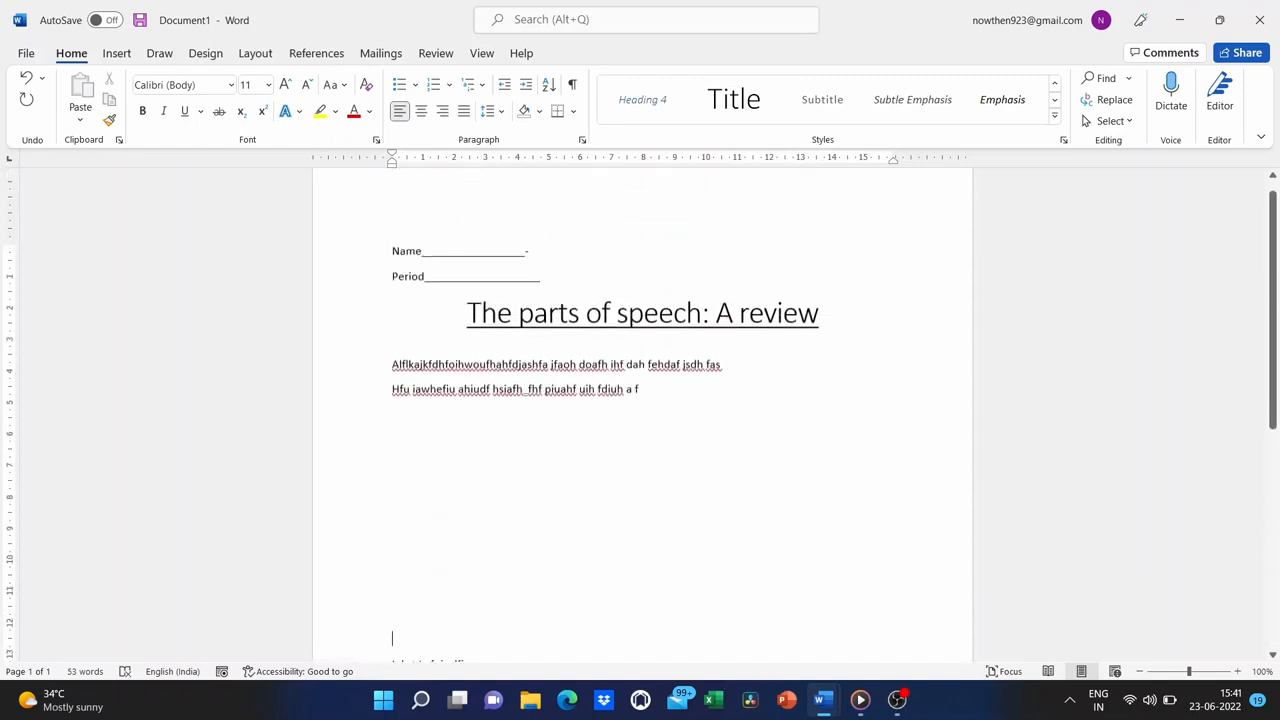
scroll(442, 516, "down", 5)
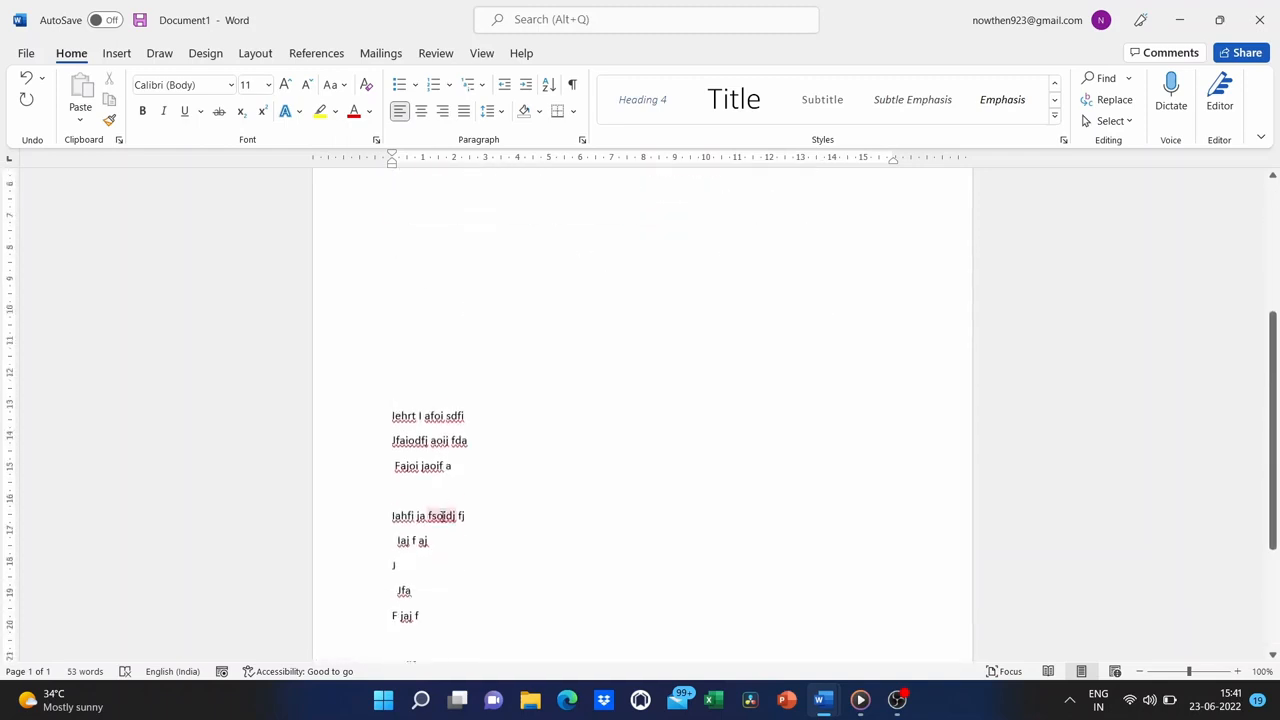
scroll(442, 516, "up", 3)
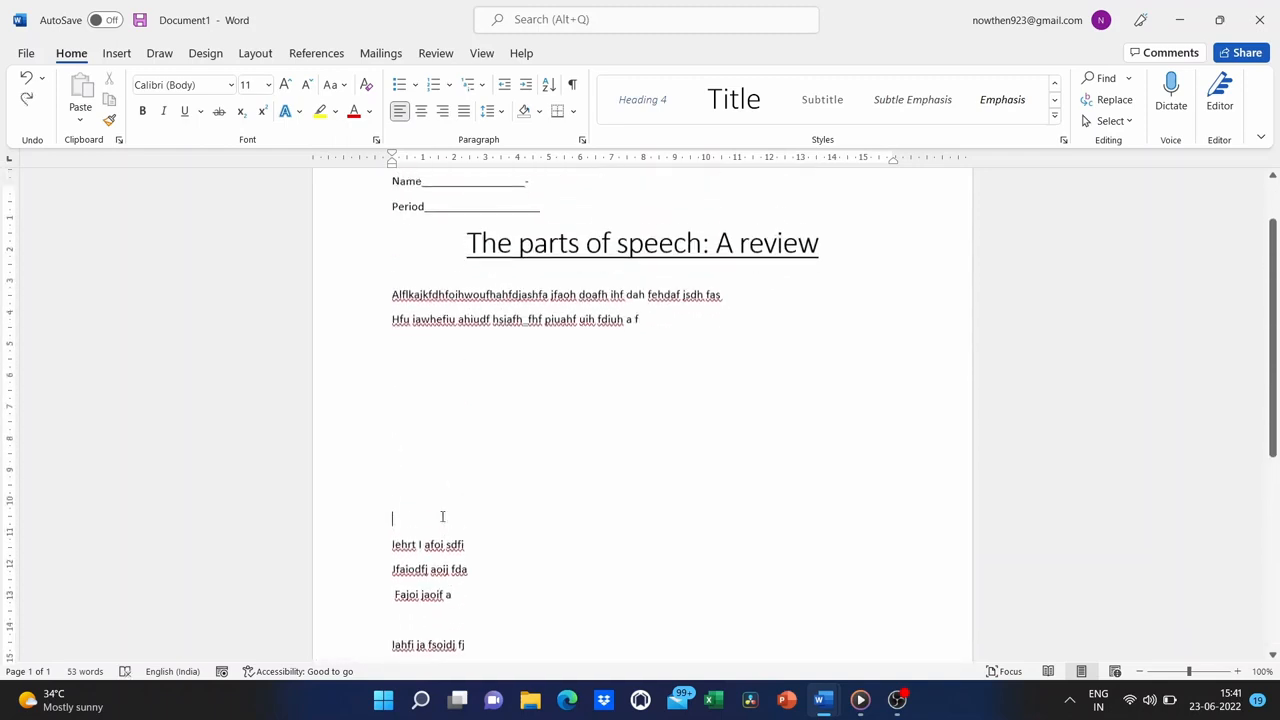
scroll(588, 562, "down", 1)
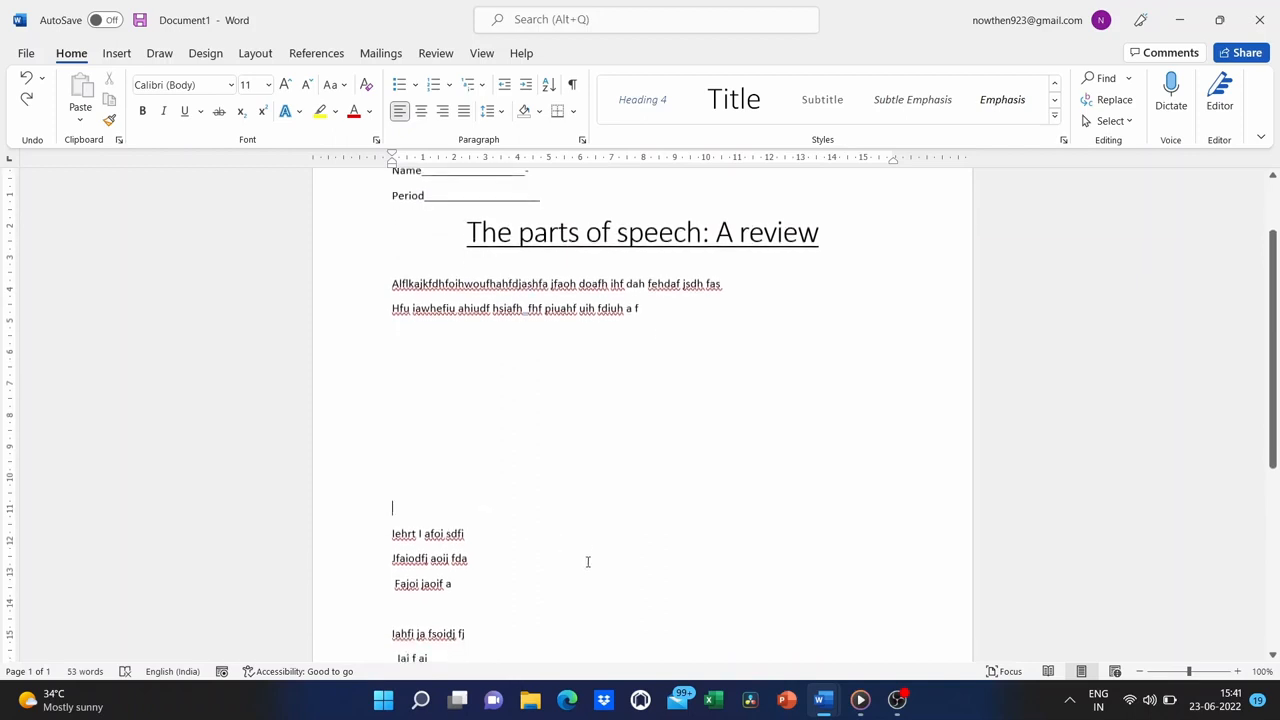
scroll(535, 388, "down", 6)
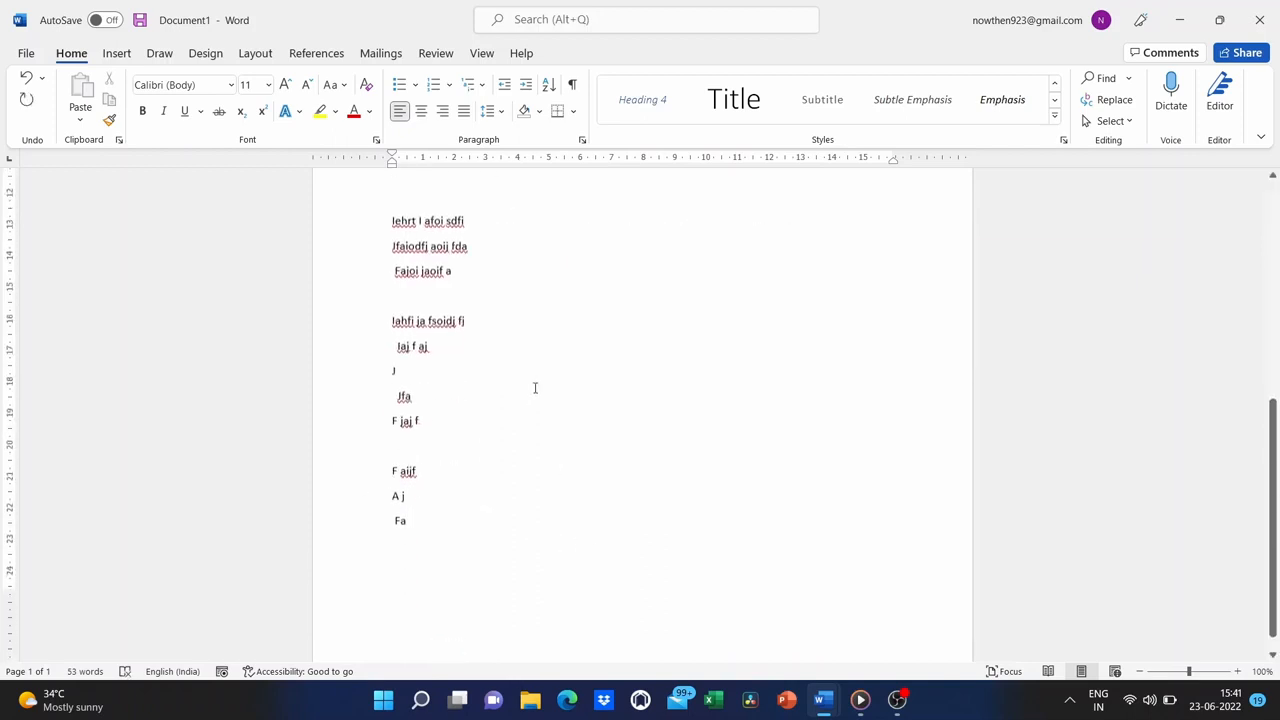
scroll(535, 388, "up", 1)
scroll(535, 388, "down", 1)
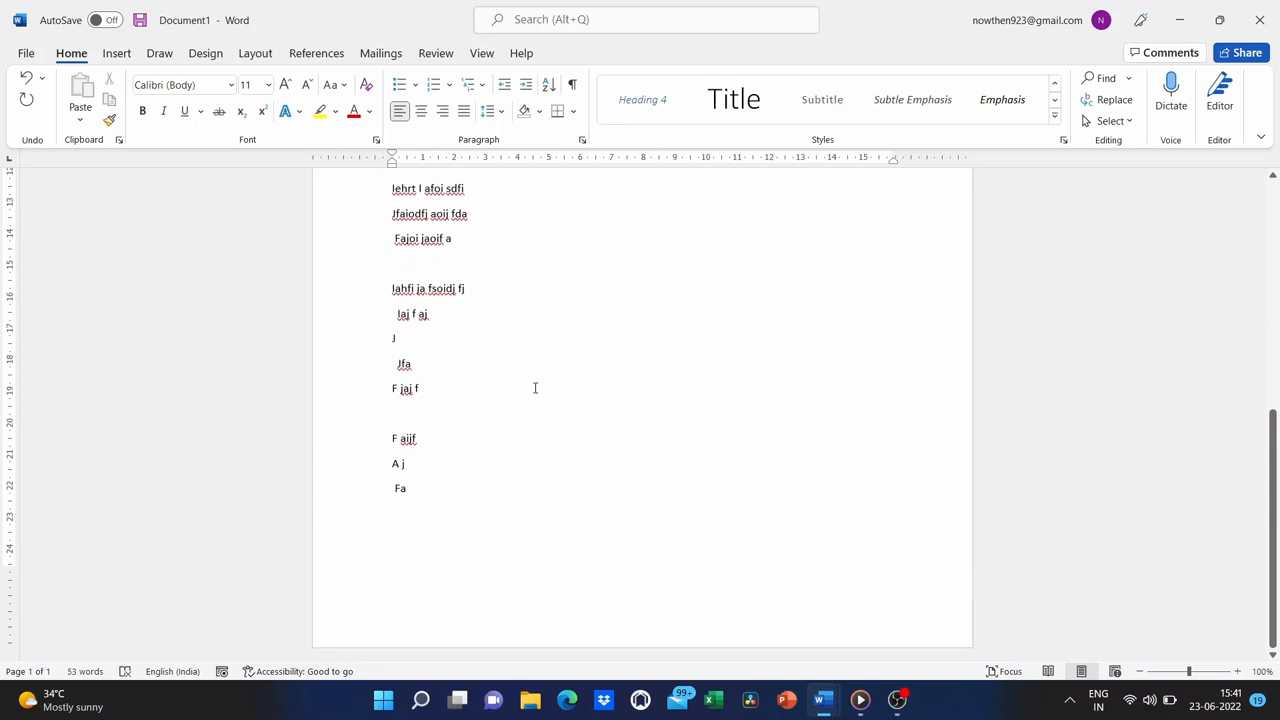
scroll(535, 388, "up", 6)
scroll(535, 388, "up", 3)
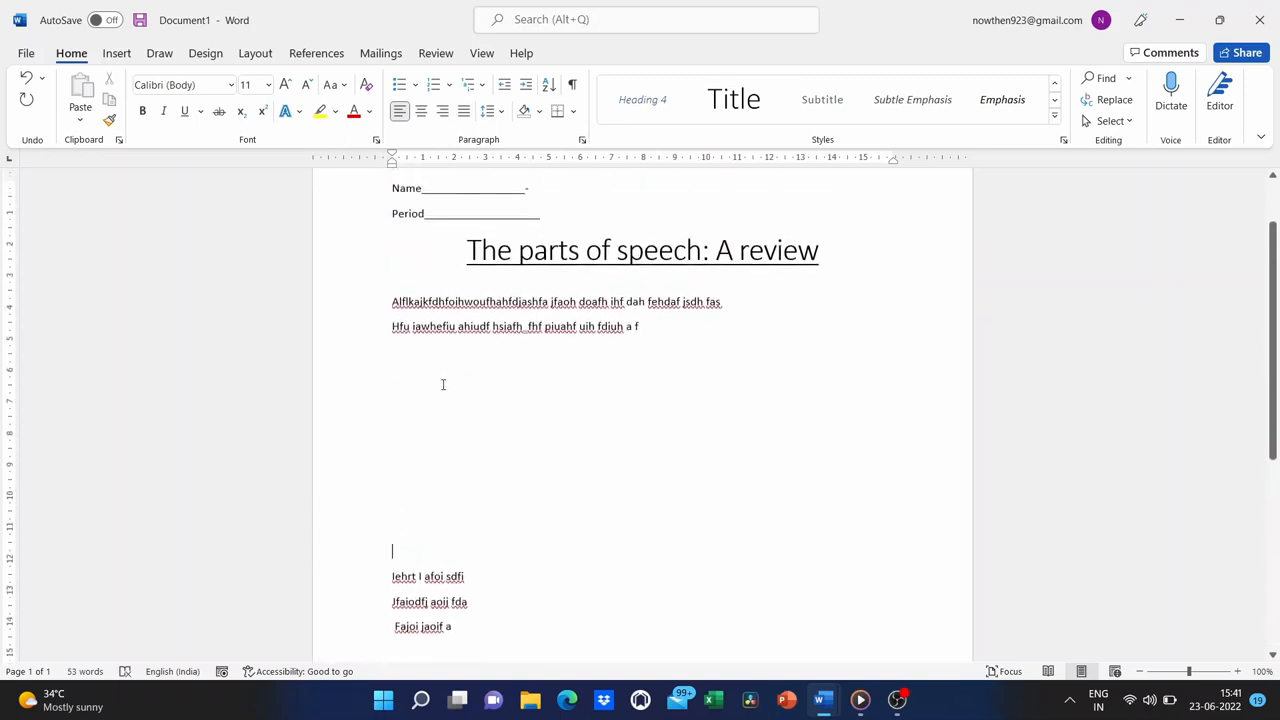
Append "kfha" to the last filler line "Fa" and add the line "Afj f" below it
scroll(429, 517, "down", 7)
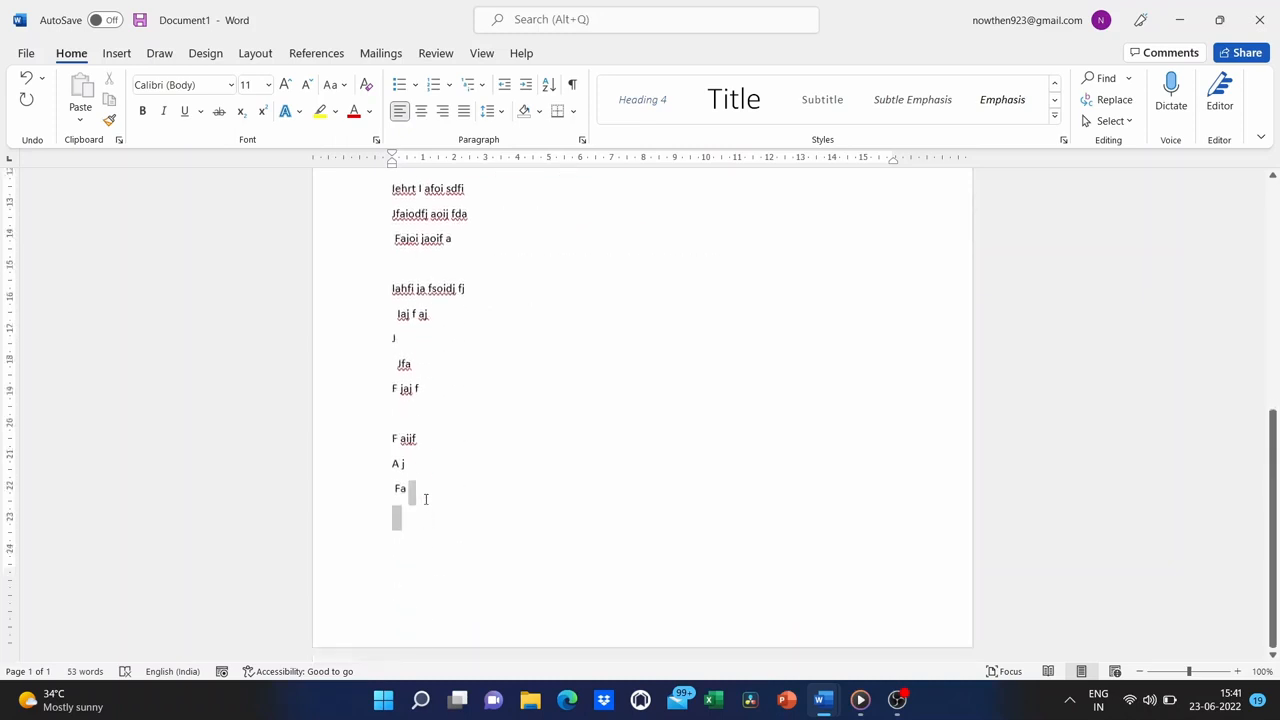
left_click(424, 490)
type("kfha")
key("Return")
type("Afj f")
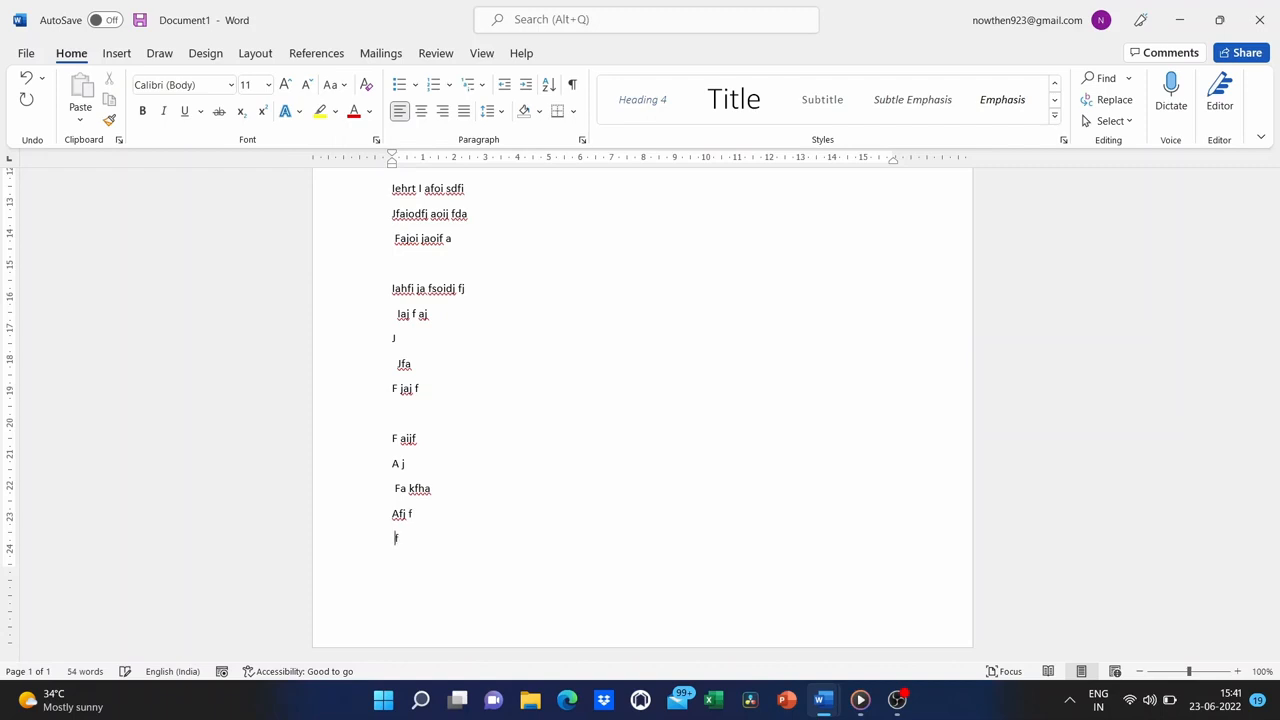
Continue the filler text onto a second page with the lines "Fa df a", "F" and "Affd ka"
key("Return")
type("Fa df a")
key("Return")
type("F")
key("Return")
type("Affd k")
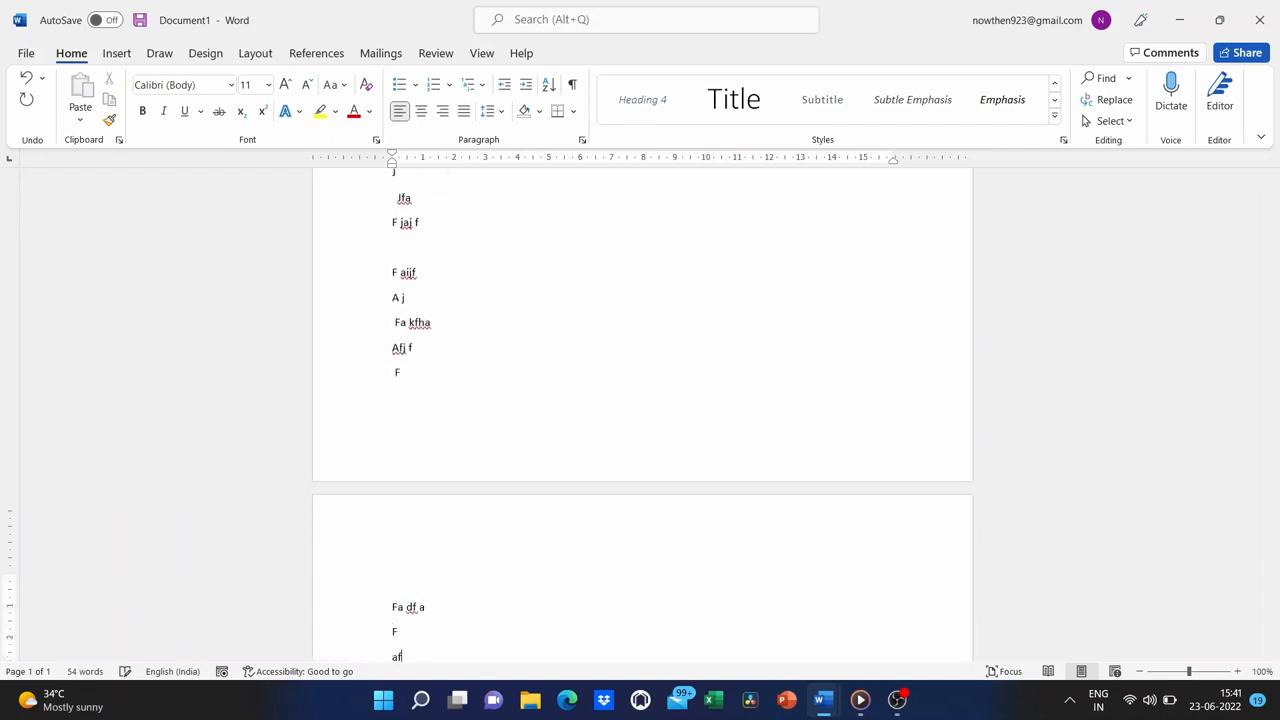
type("a")
Add the filler lines "Af" and "Fafa;f" on the second page, each preceded by a blank line
key("Return")
key("Return")
type("Af")
key("Return")
key("Return")
type("Fafa;f")
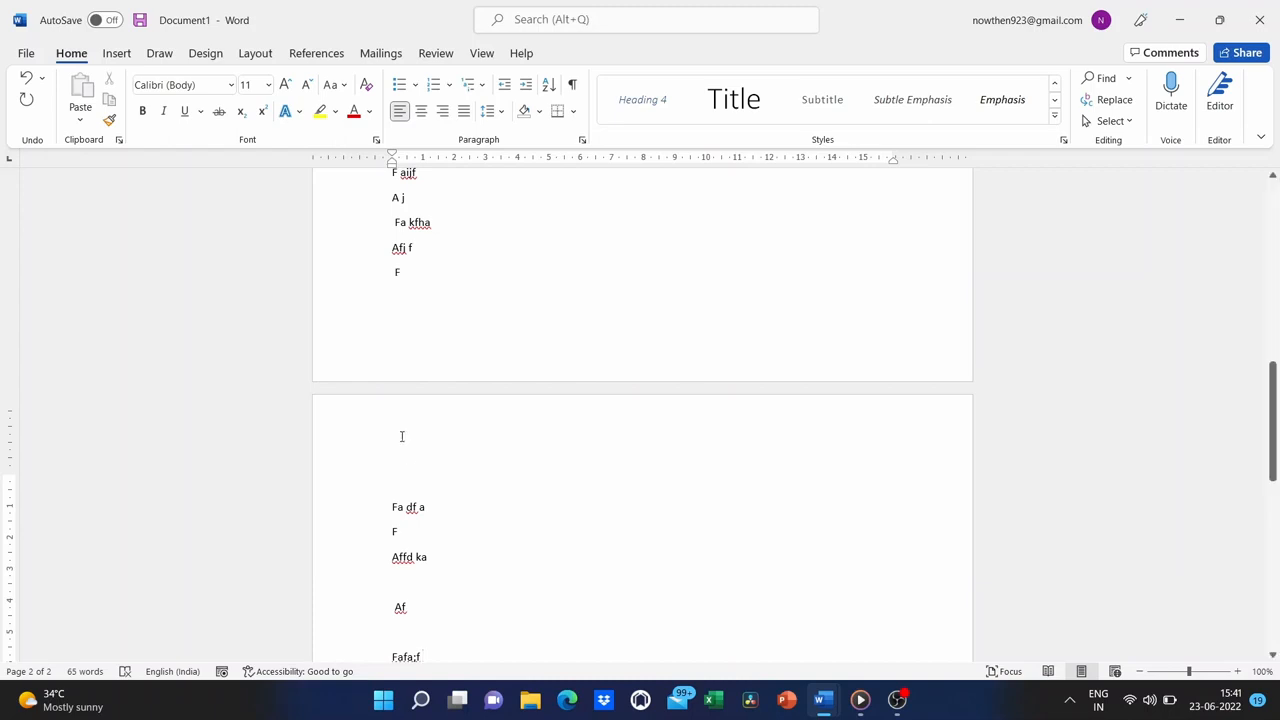
Look over the second page and the page break, returning to the worksheet header on the first page
scroll(448, 502, "down", 3)
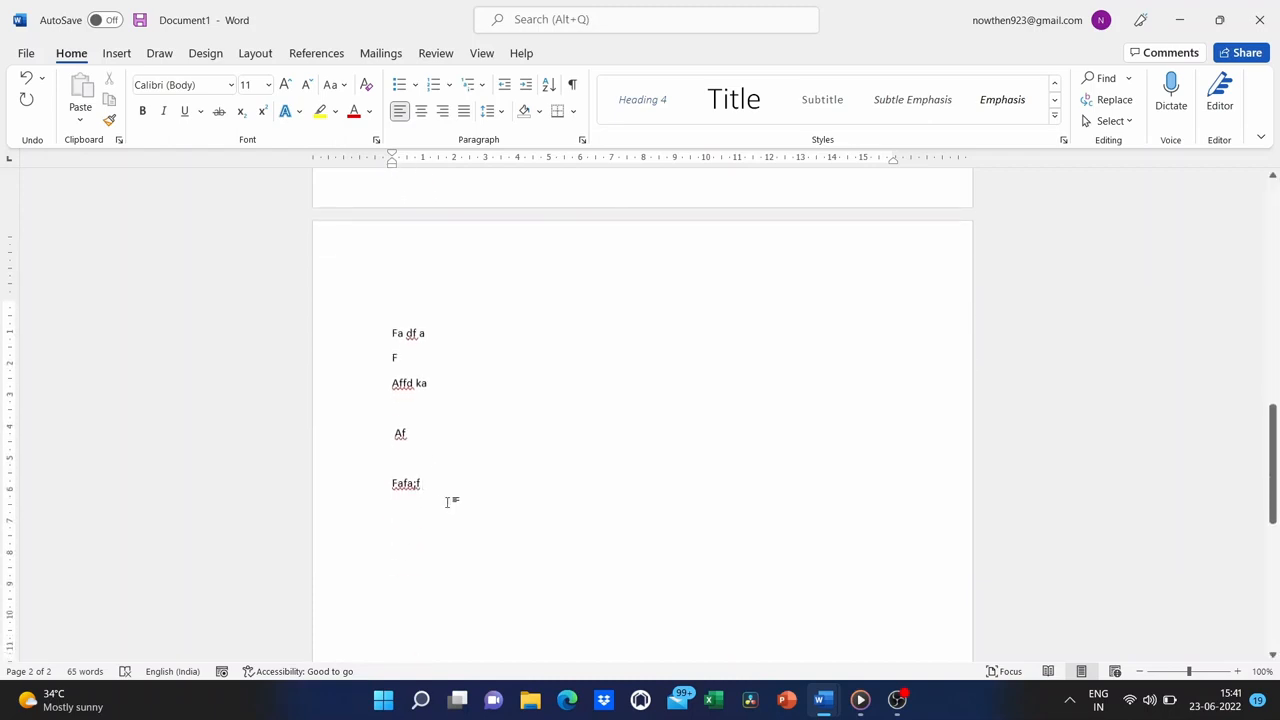
scroll(448, 502, "up", 1)
scroll(448, 502, "up", 2)
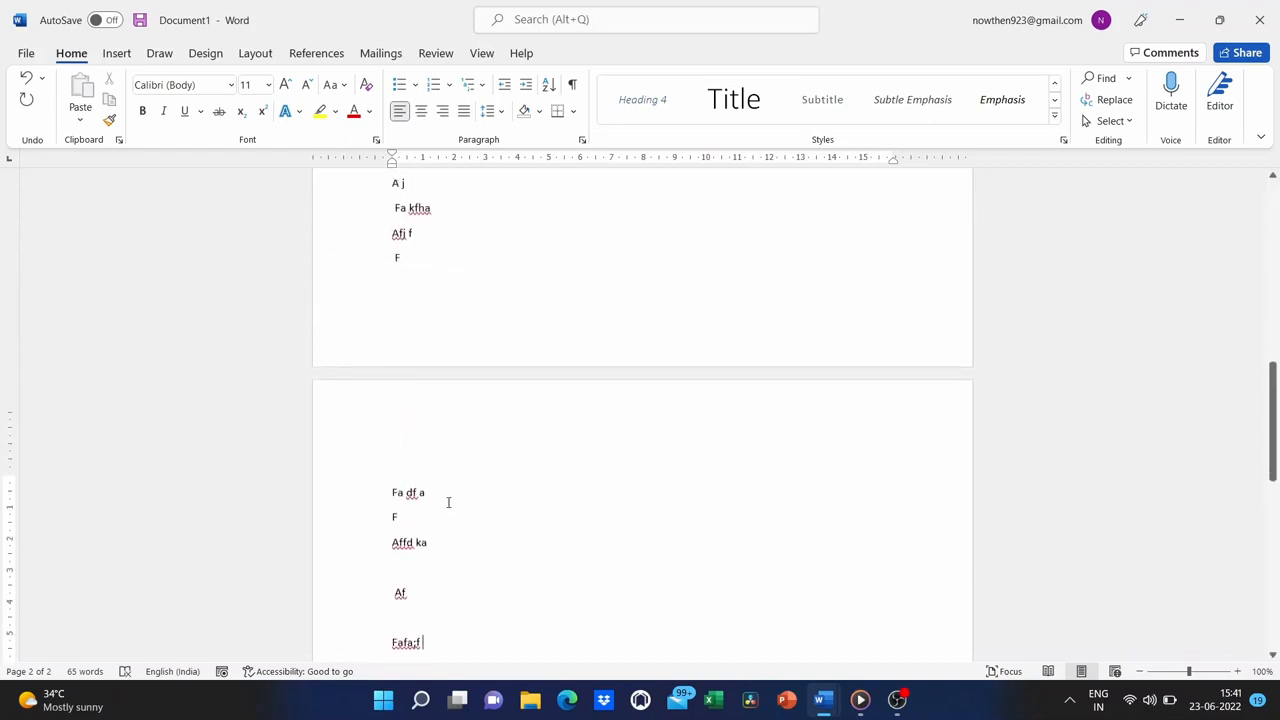
scroll(448, 502, "down", 3)
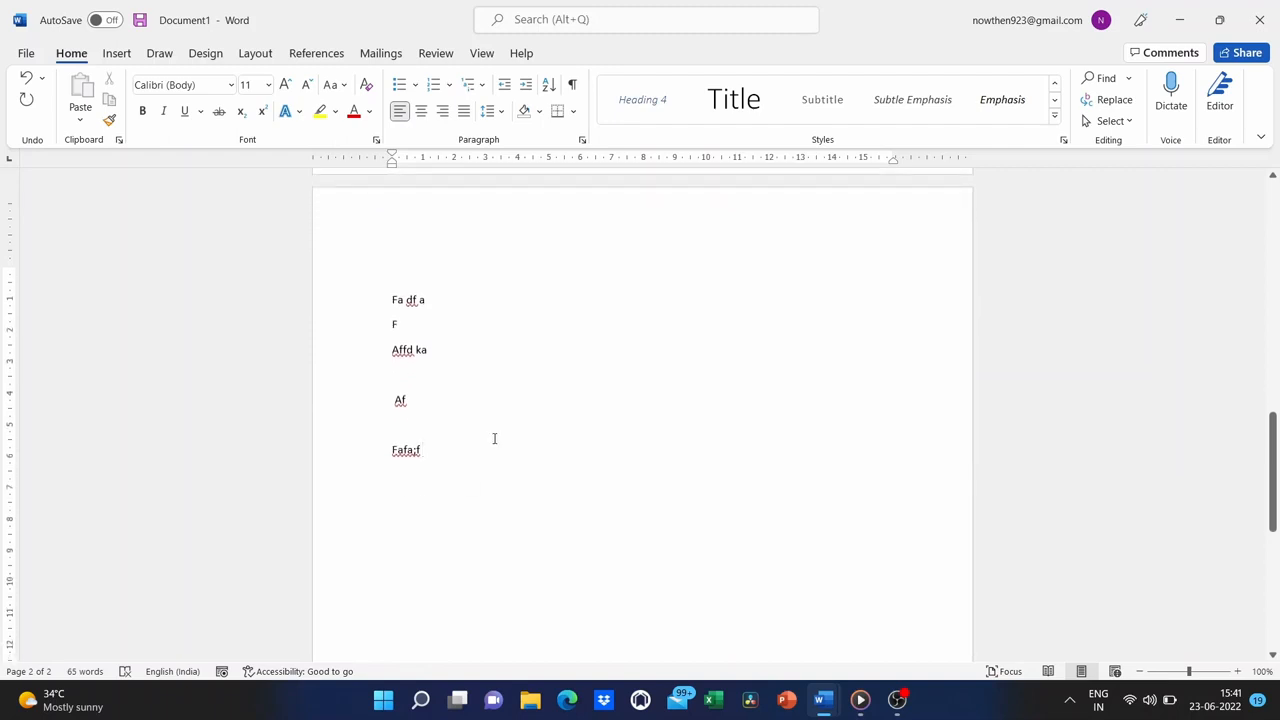
scroll(494, 438, "up", 10)
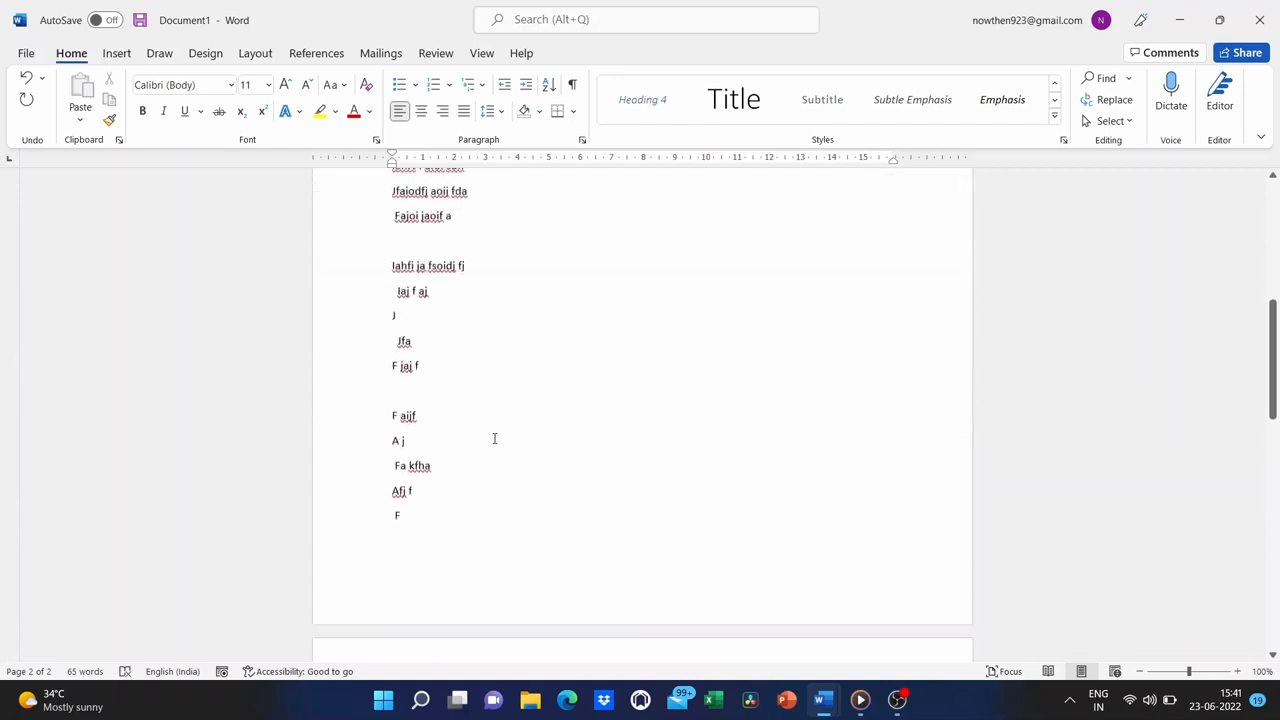
scroll(494, 438, "up", 6)
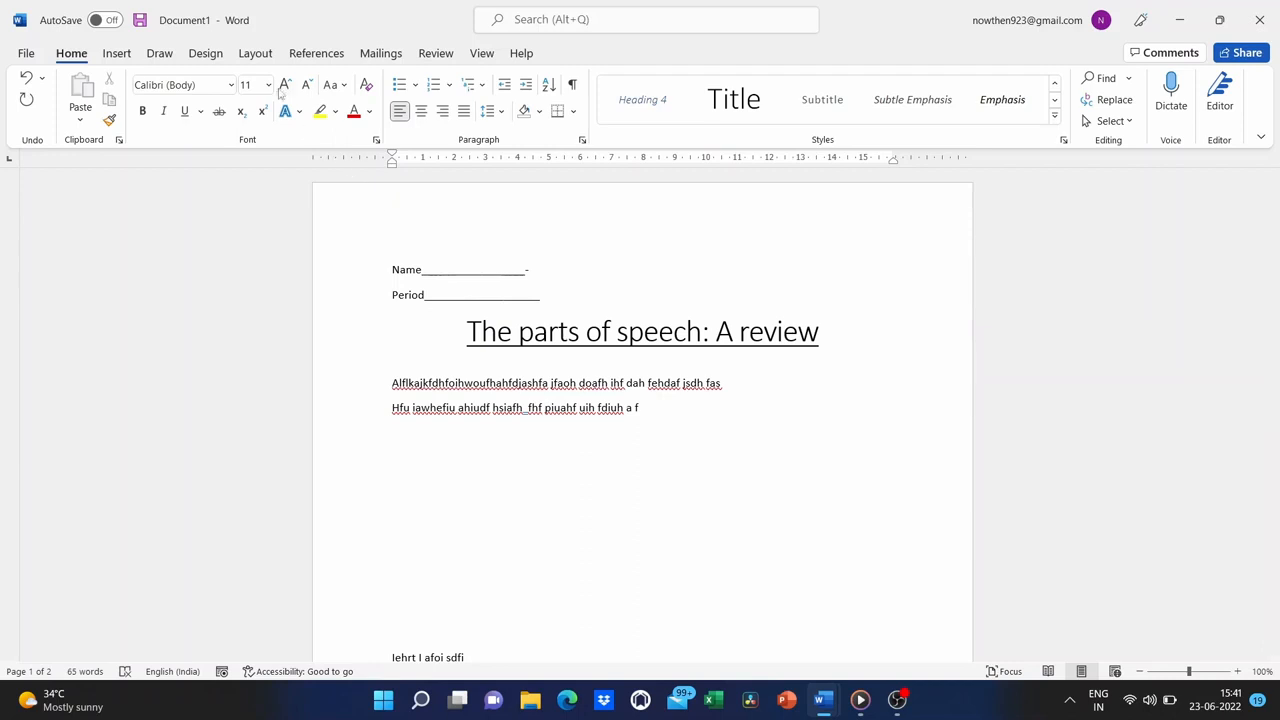
Insert the picture "pexels-chris-f-10149093" from the device's Downloads folder after the last filler line
left_click(118, 54)
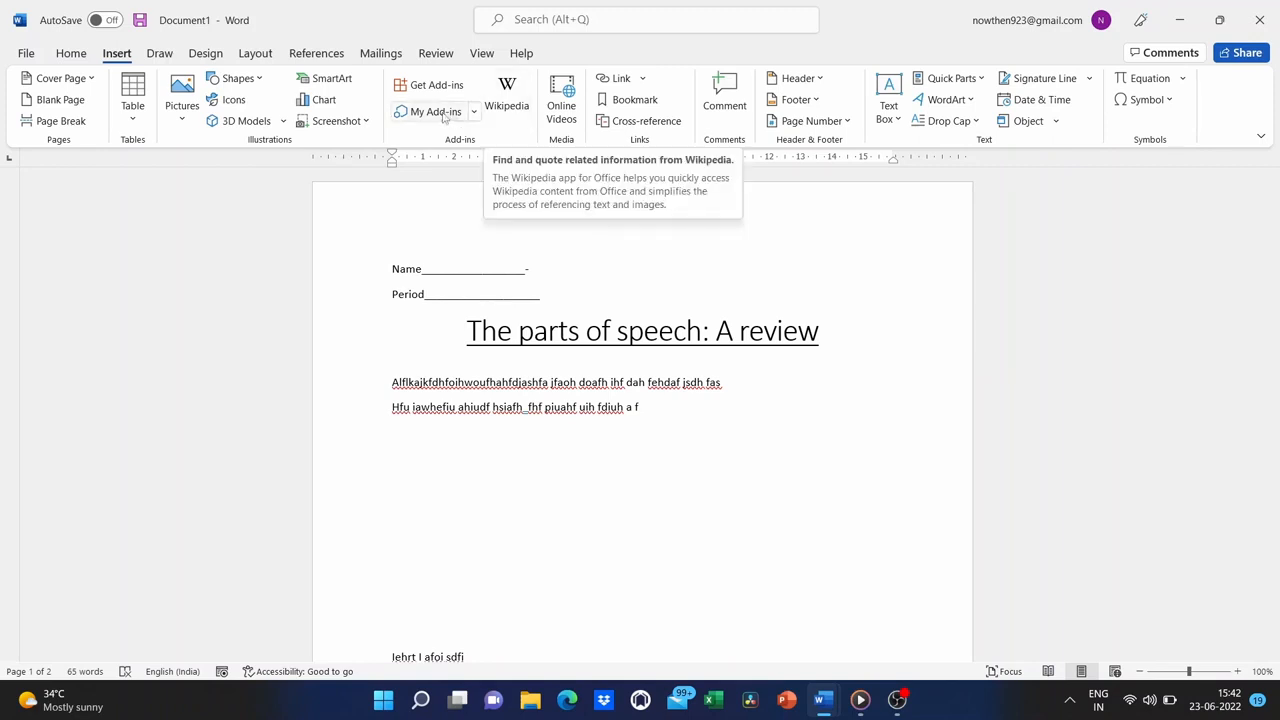
left_click(505, 103)
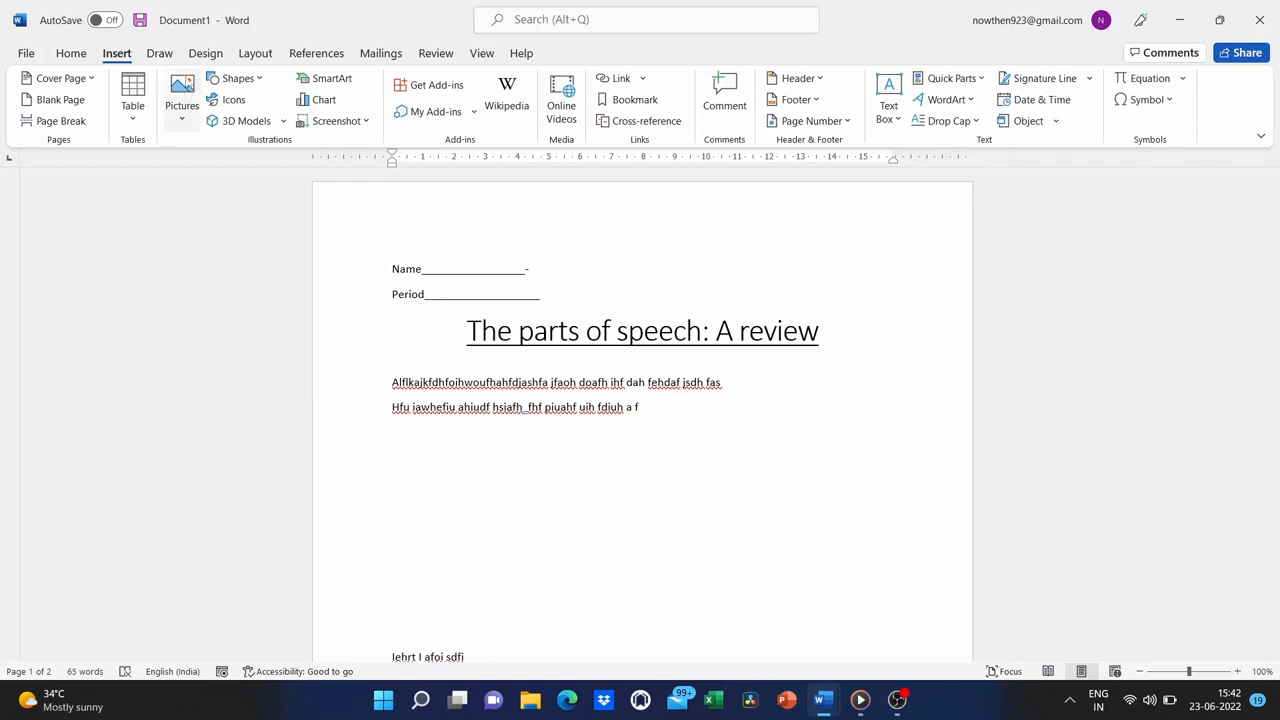
left_click(184, 90)
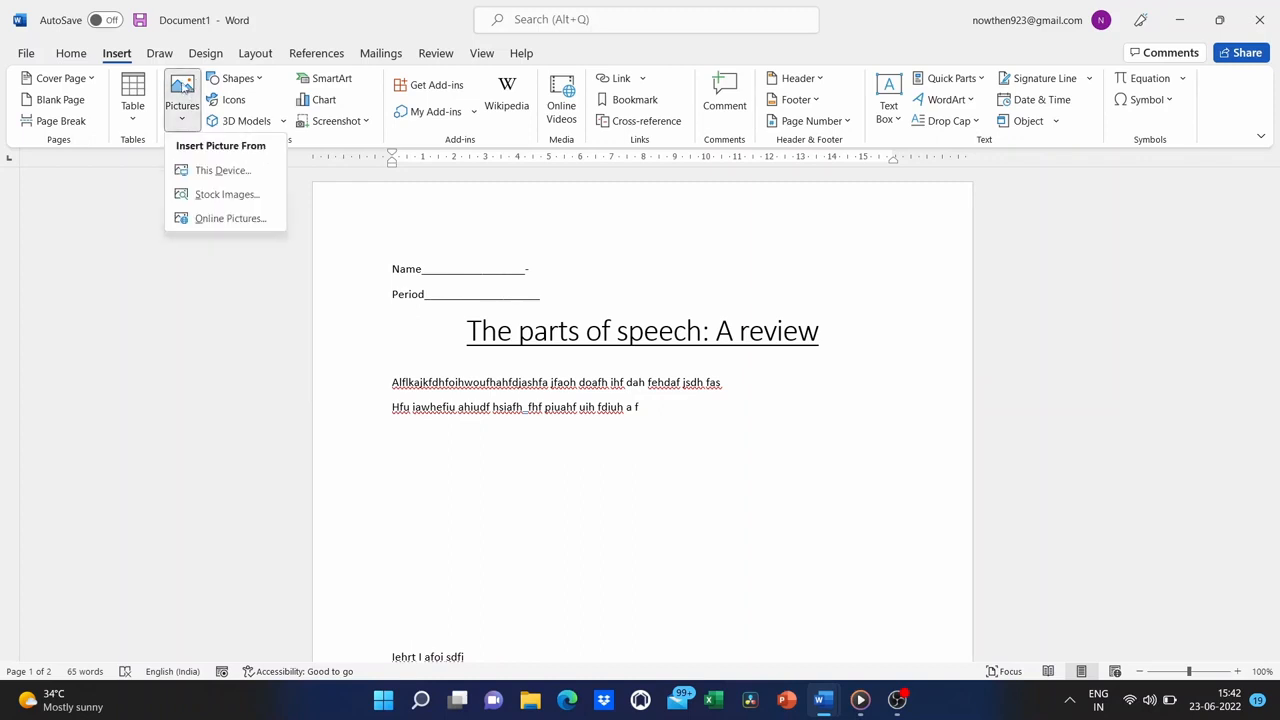
left_click(225, 170)
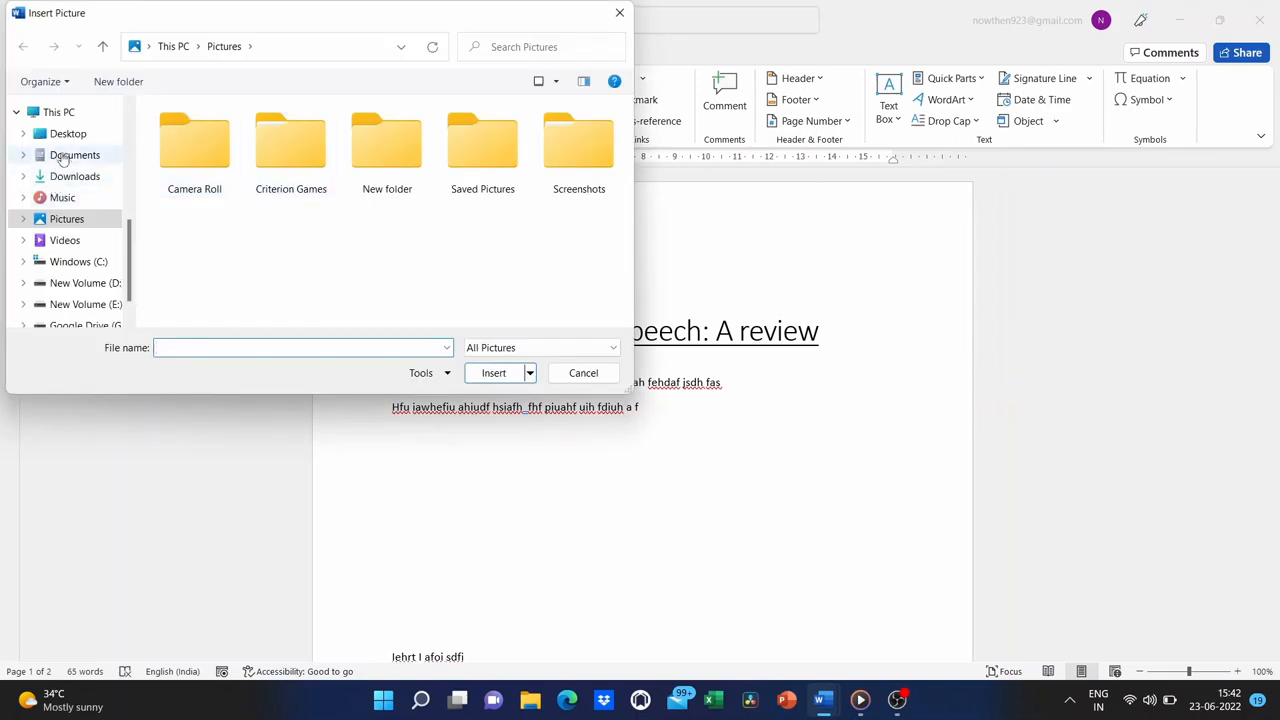
left_click(63, 167)
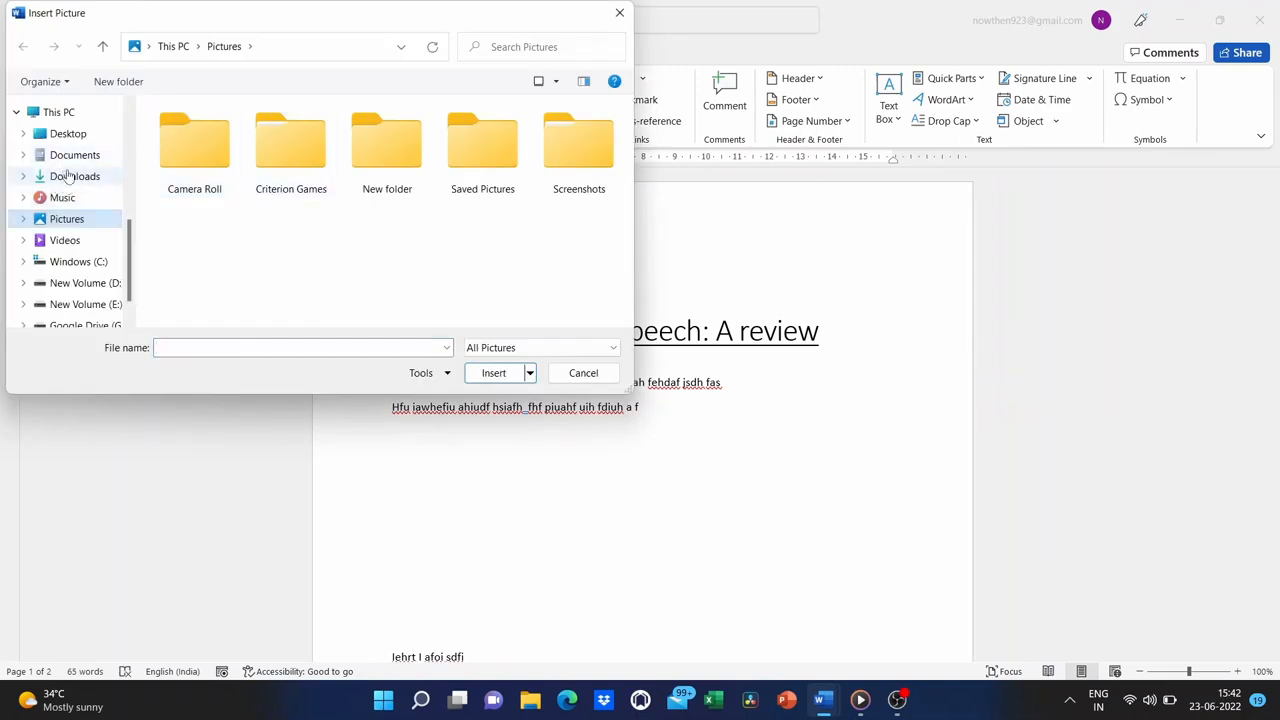
left_click(68, 176)
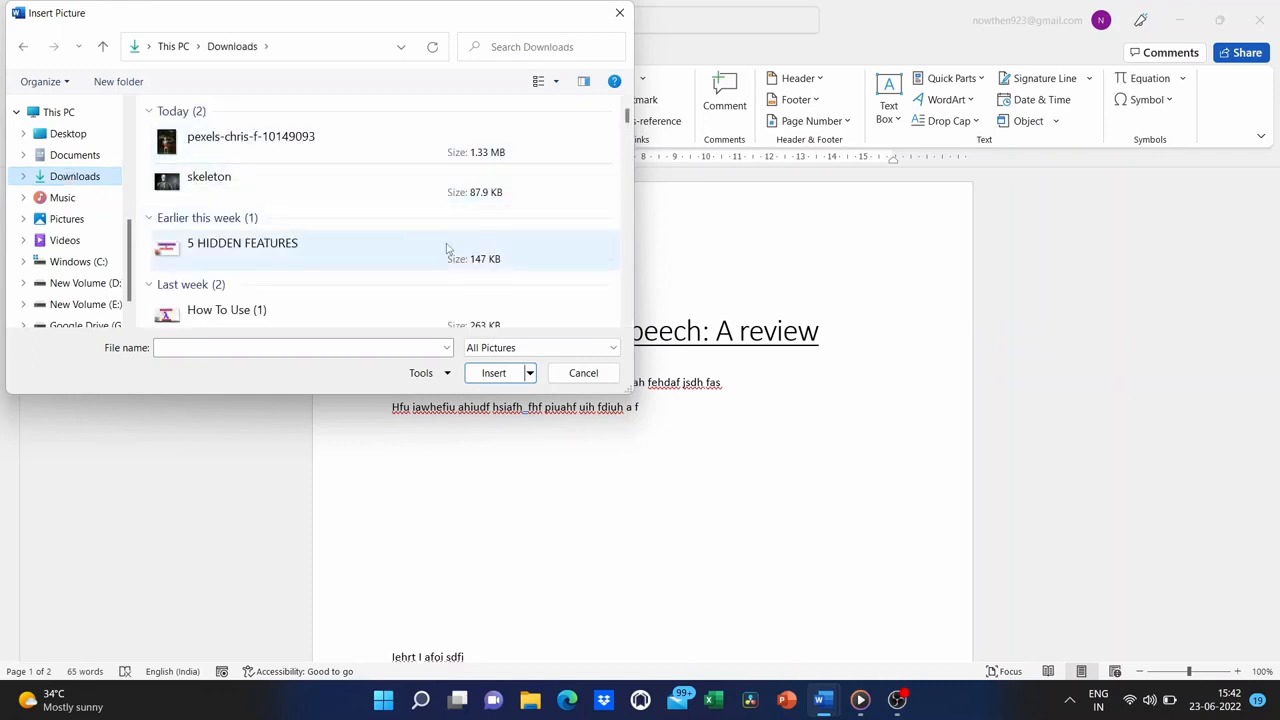
left_click(469, 152)
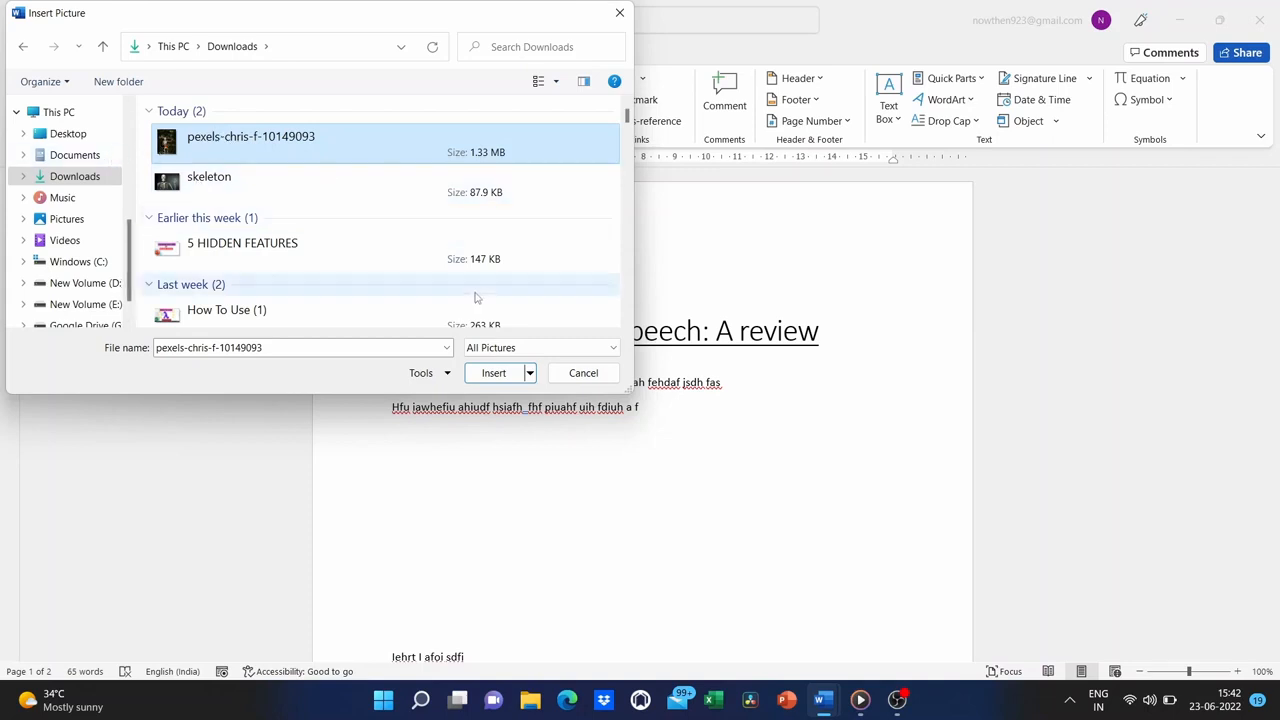
left_click(495, 374)
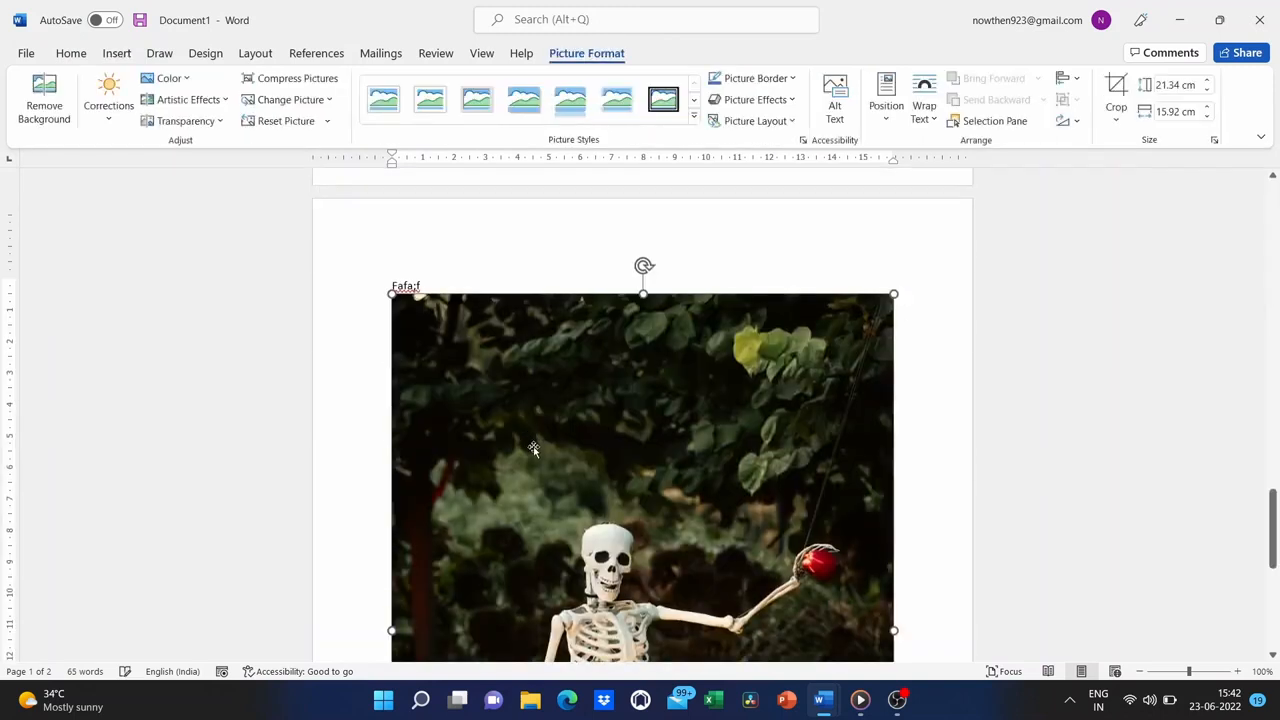
Examine the inserted skeleton picture from top to bottom, and the pages before it up to the worksheet header
scroll(533, 446, "down", 5)
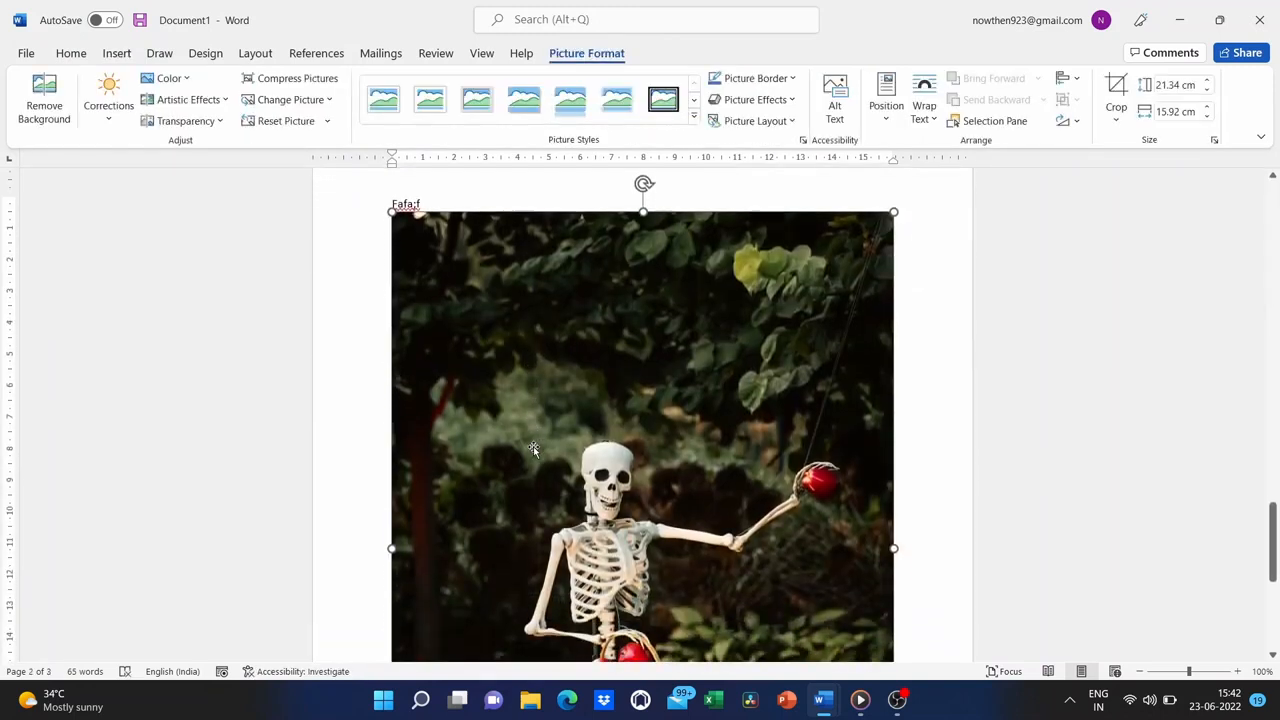
scroll(533, 446, "down", 4)
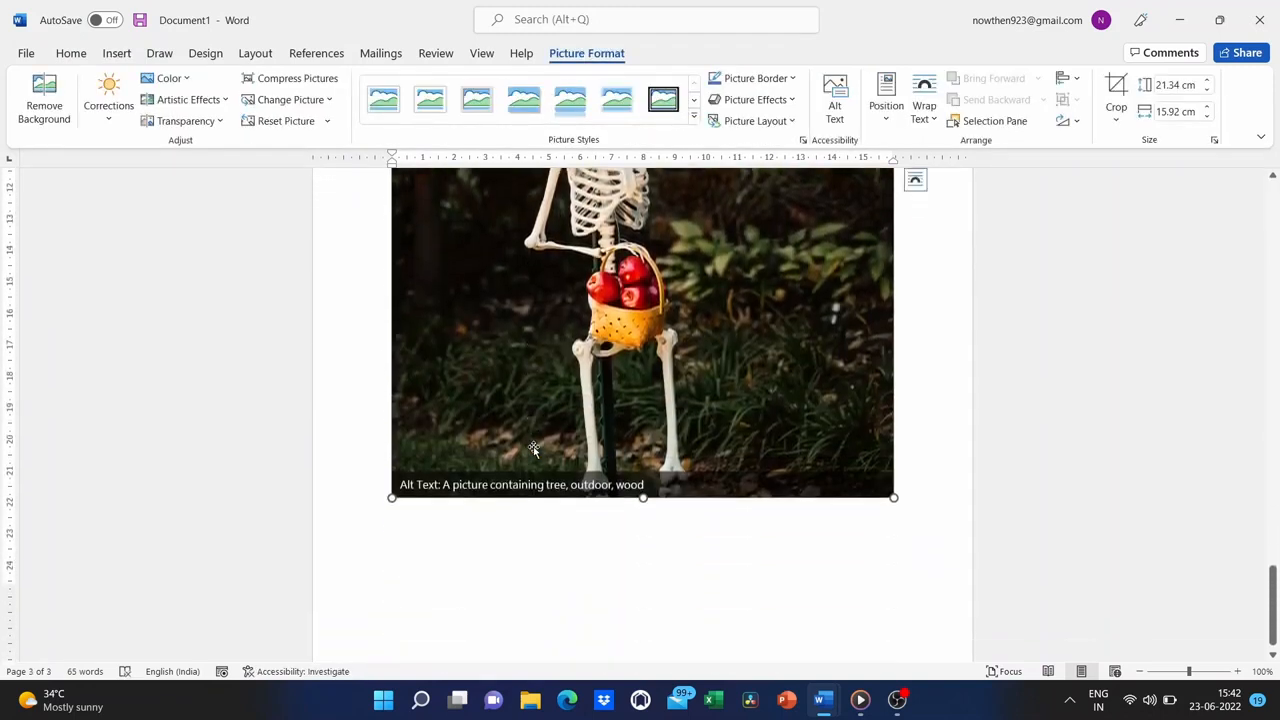
scroll(533, 446, "up", 4)
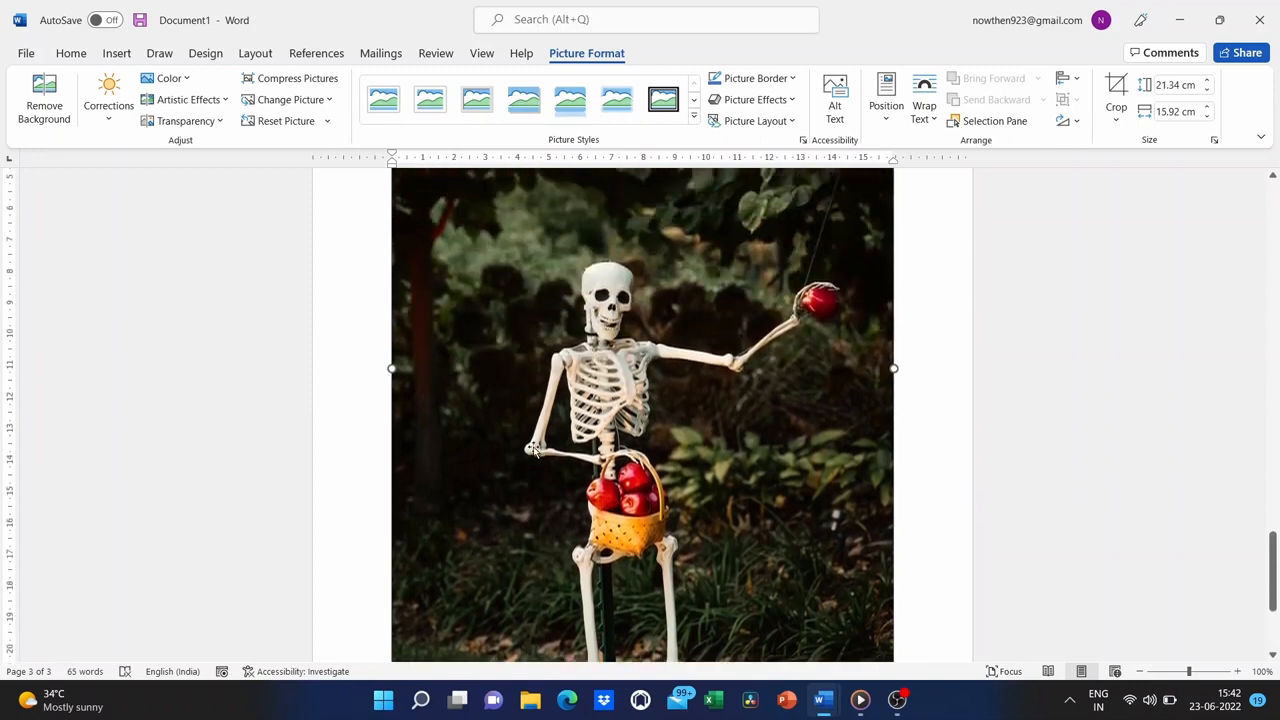
scroll(620, 333, "up", 15)
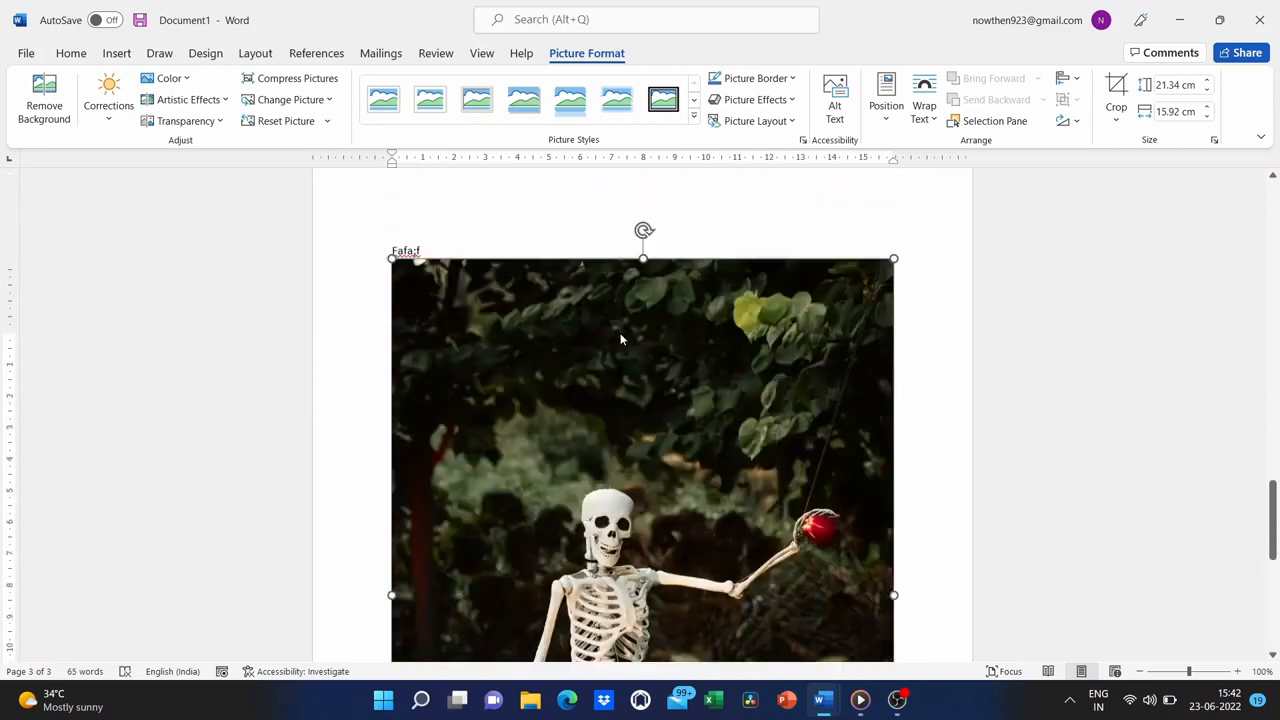
scroll(620, 333, "up", 3)
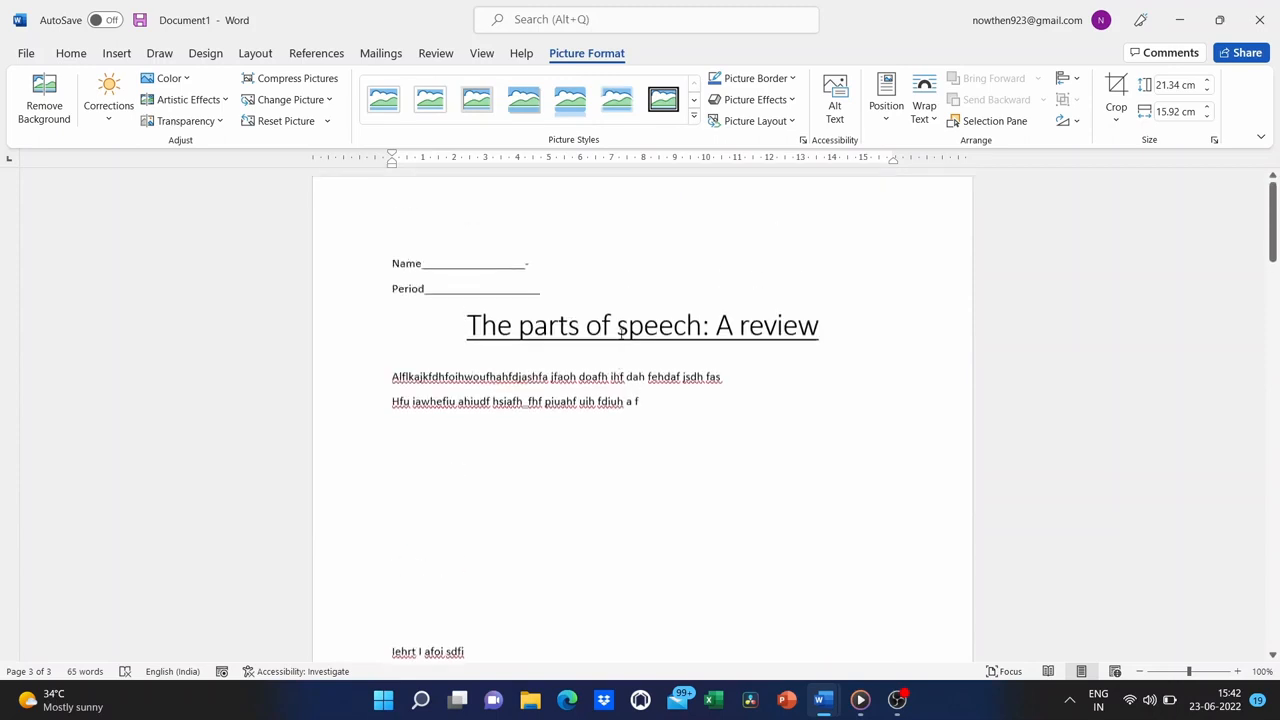
scroll(620, 333, "down", 8)
scroll(620, 333, "up", 4)
scroll(620, 333, "up", 4)
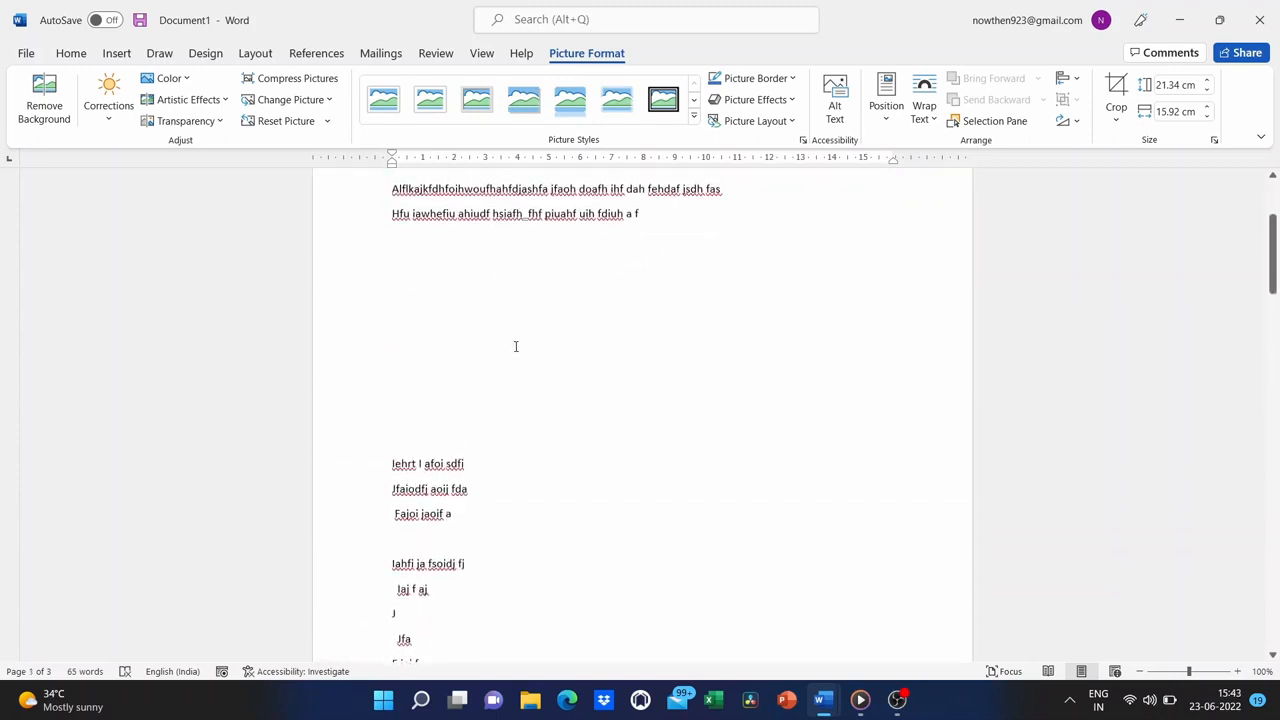
Go back through the filler text to the skeleton picture and check how much of the page it fills
scroll(516, 346, "down", 9)
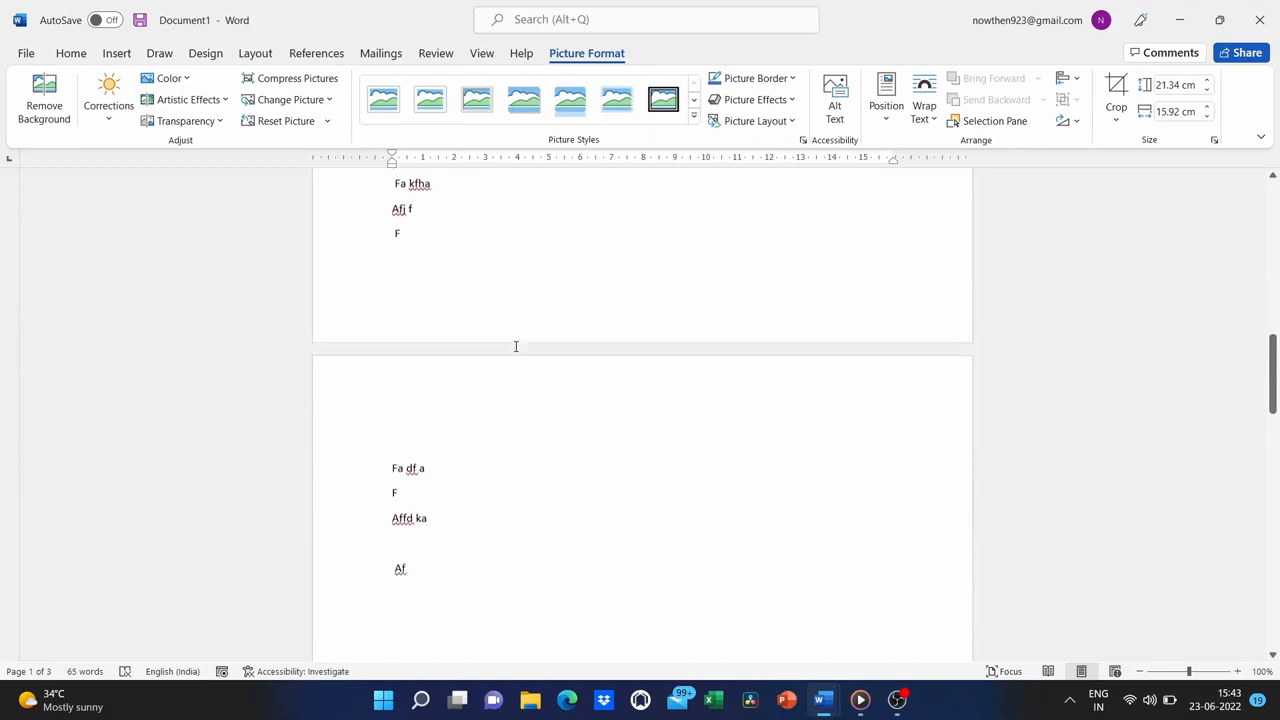
scroll(516, 346, "down", 5)
scroll(516, 346, "down", 10)
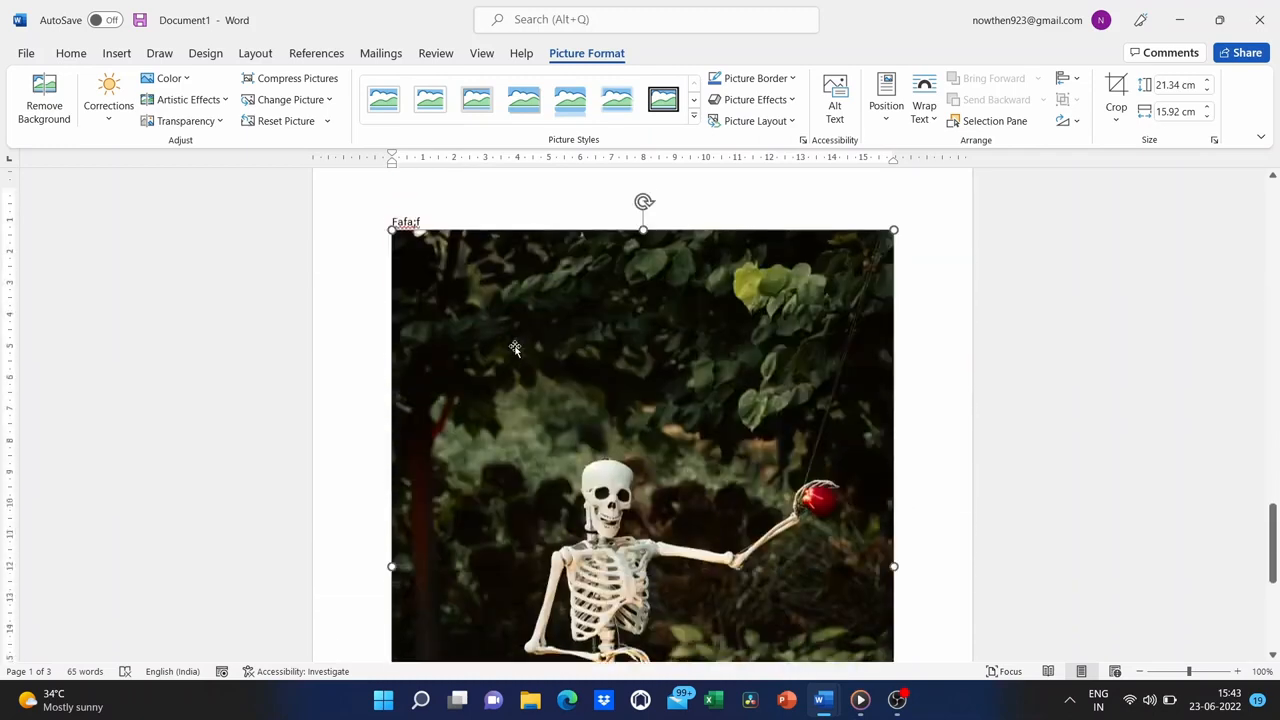
scroll(515, 348, "up", 1)
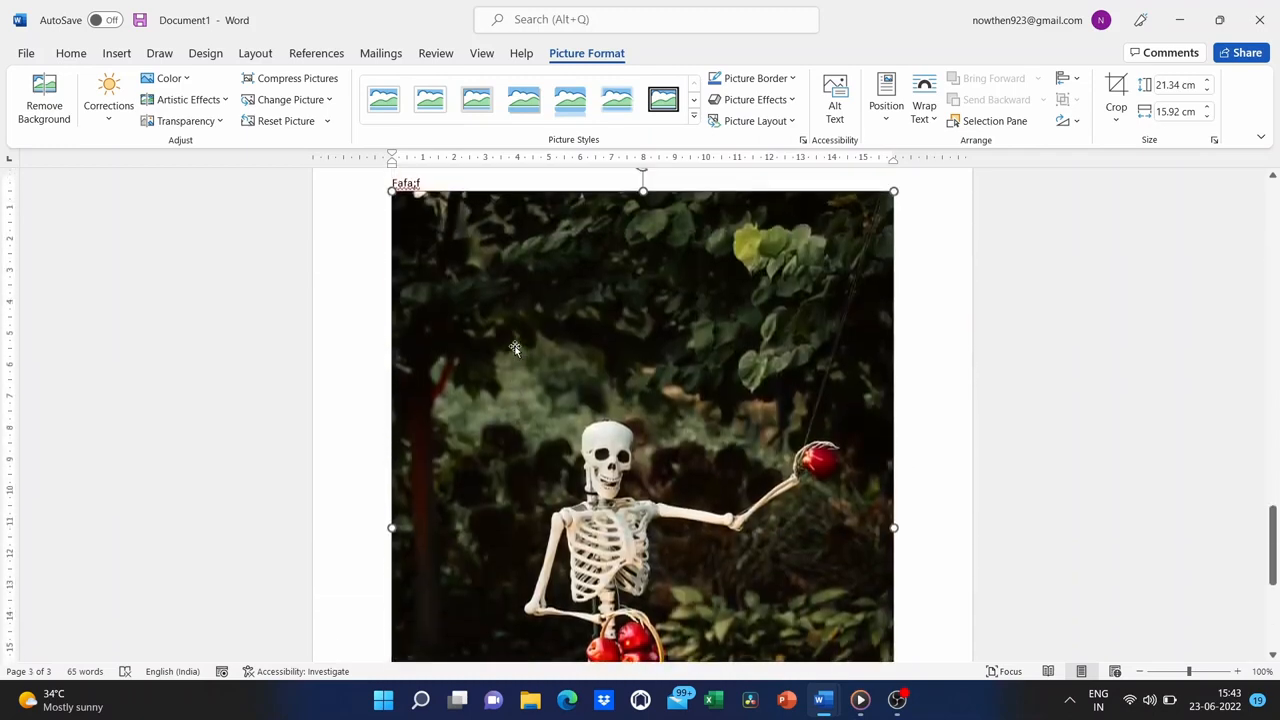
scroll(515, 348, "down", 4)
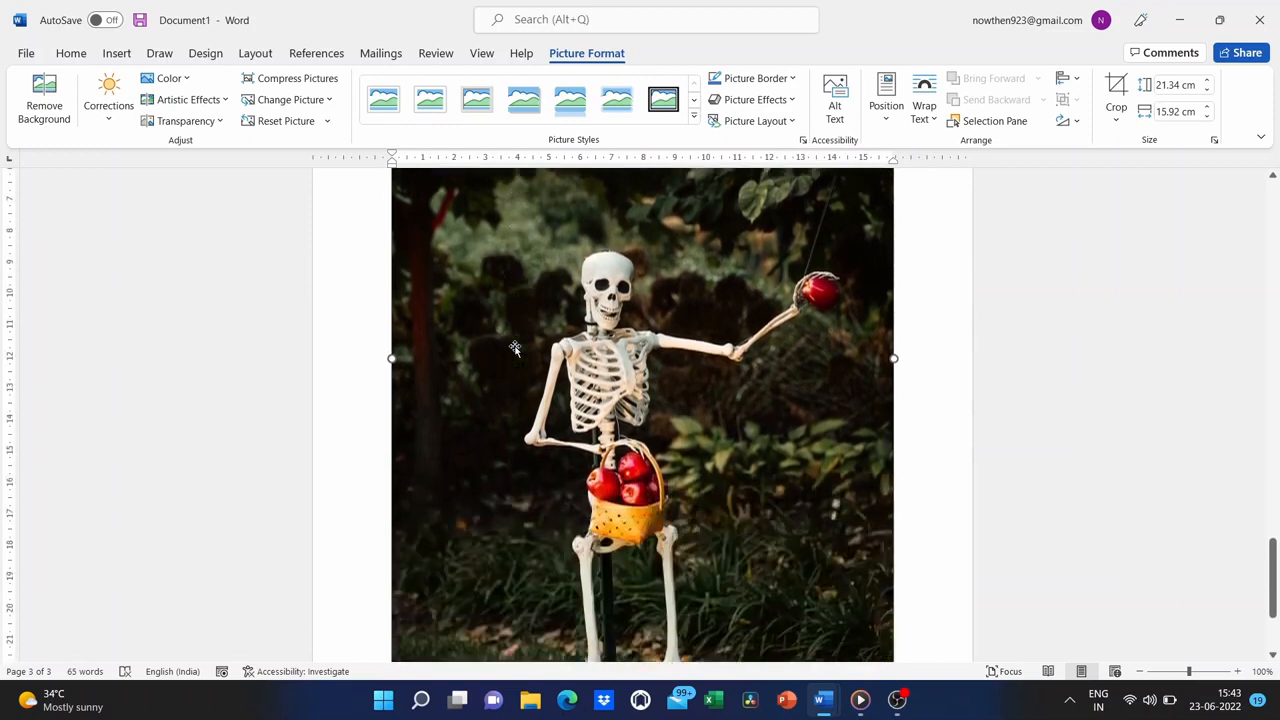
scroll(515, 348, "up", 1)
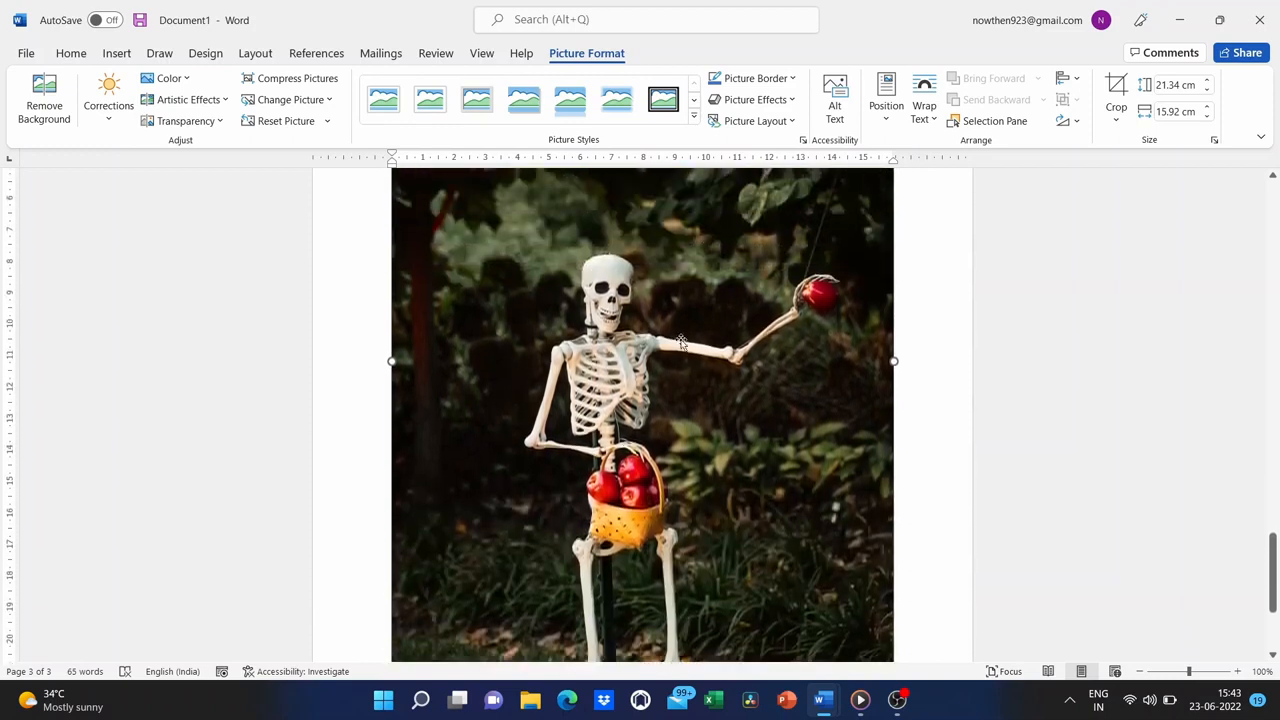
scroll(610, 365, "up", 1)
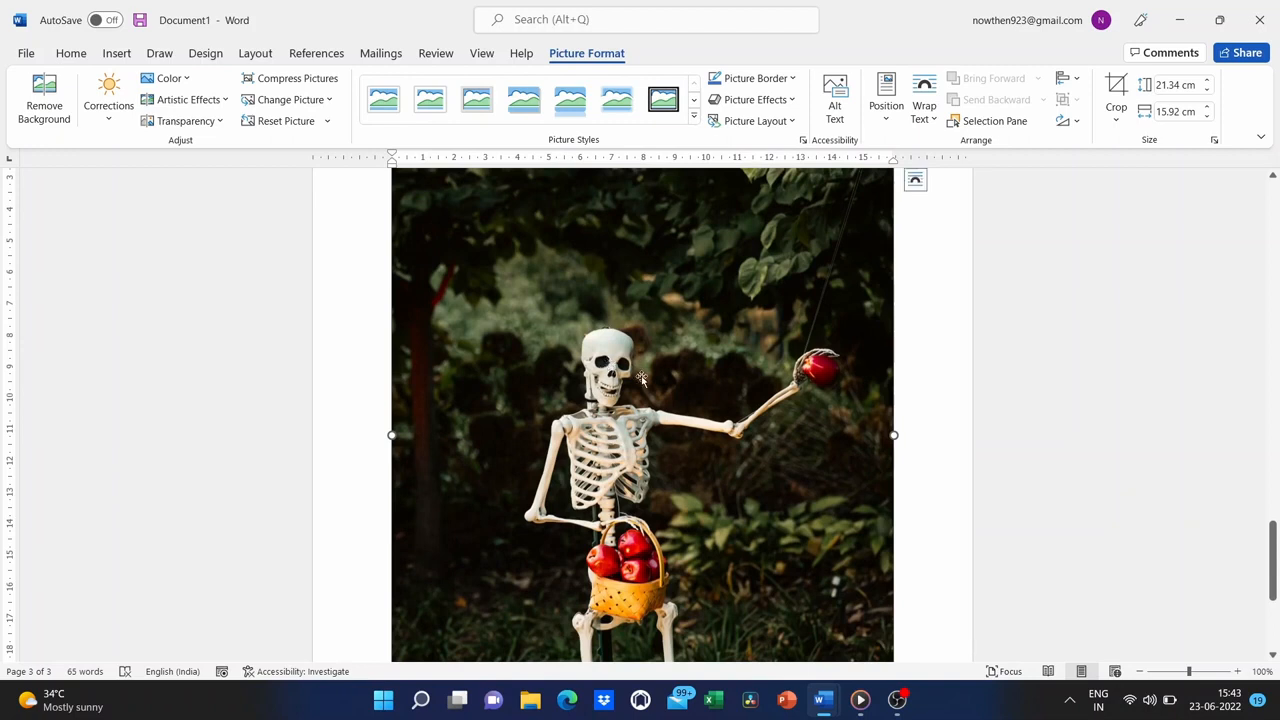
Select the skeleton picture and shrink it proportionally to about 8 cm high and 6 cm wide
scroll(939, 303, "down", 3)
left_click(940, 303)
left_click(716, 300)
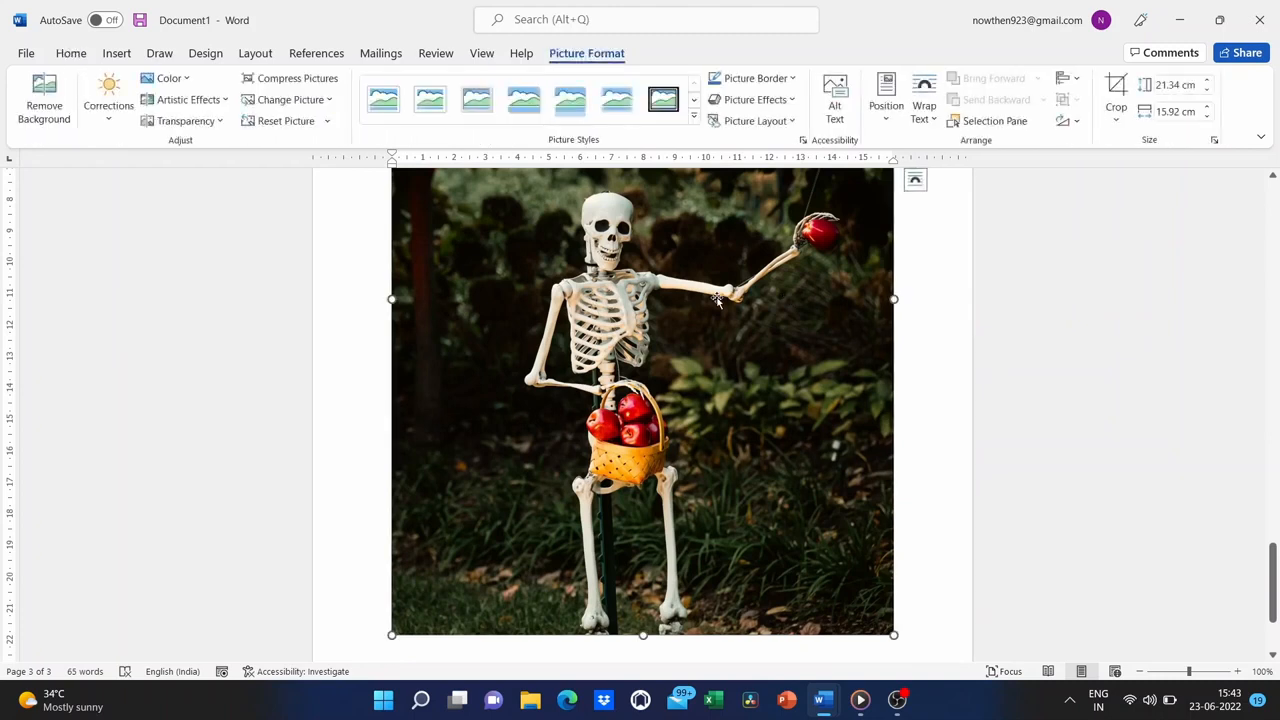
scroll(716, 300, "up", 2)
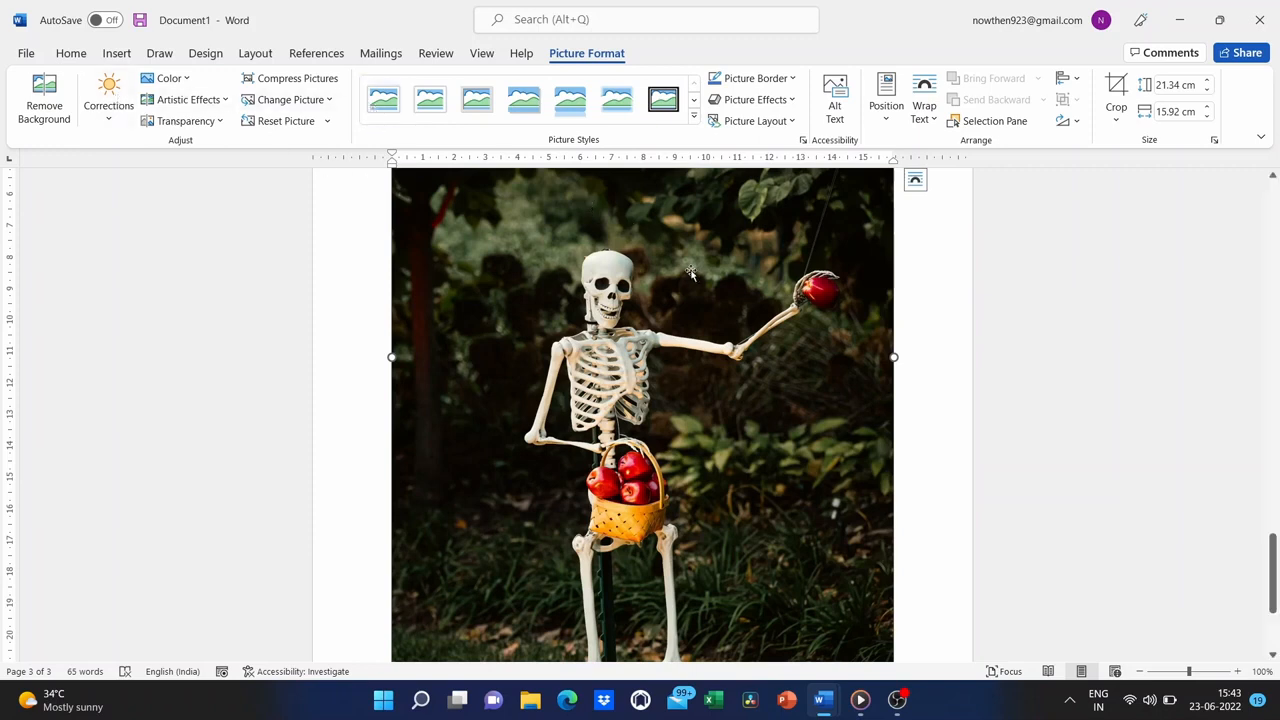
scroll(700, 321, "up", 2)
scroll(700, 318, "up", 1)
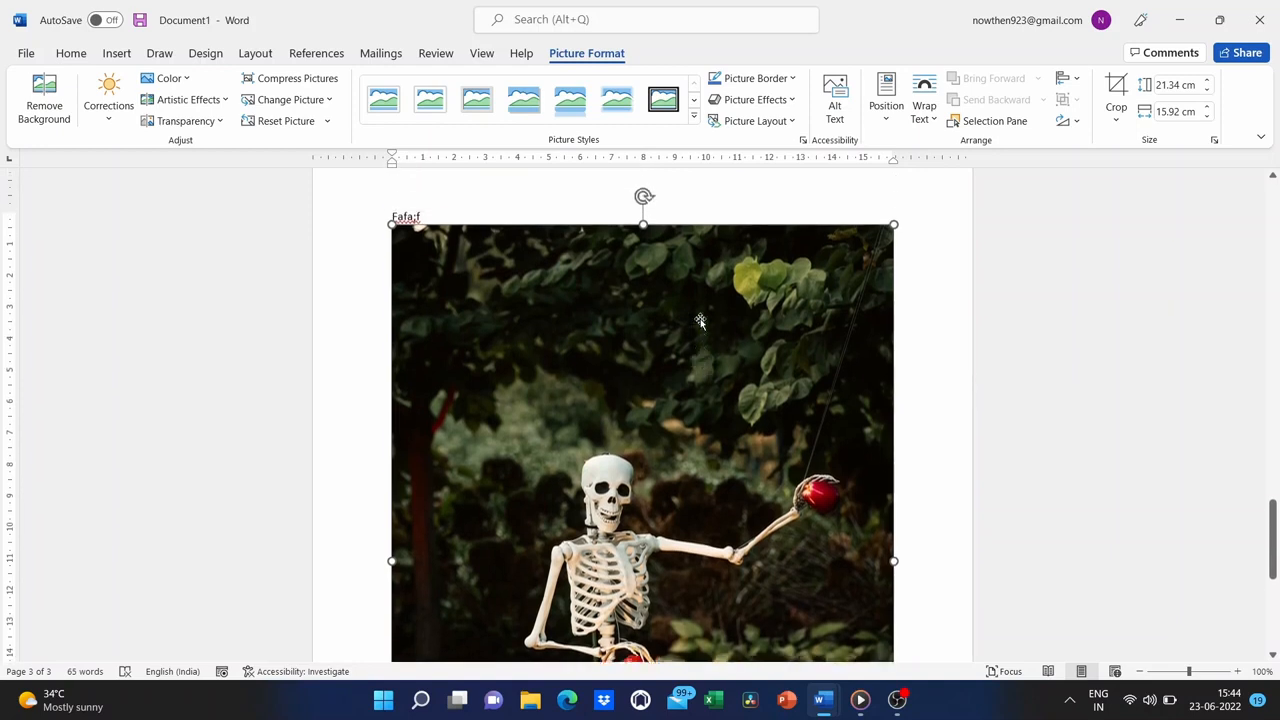
left_click_drag(893, 229, 728, 350)
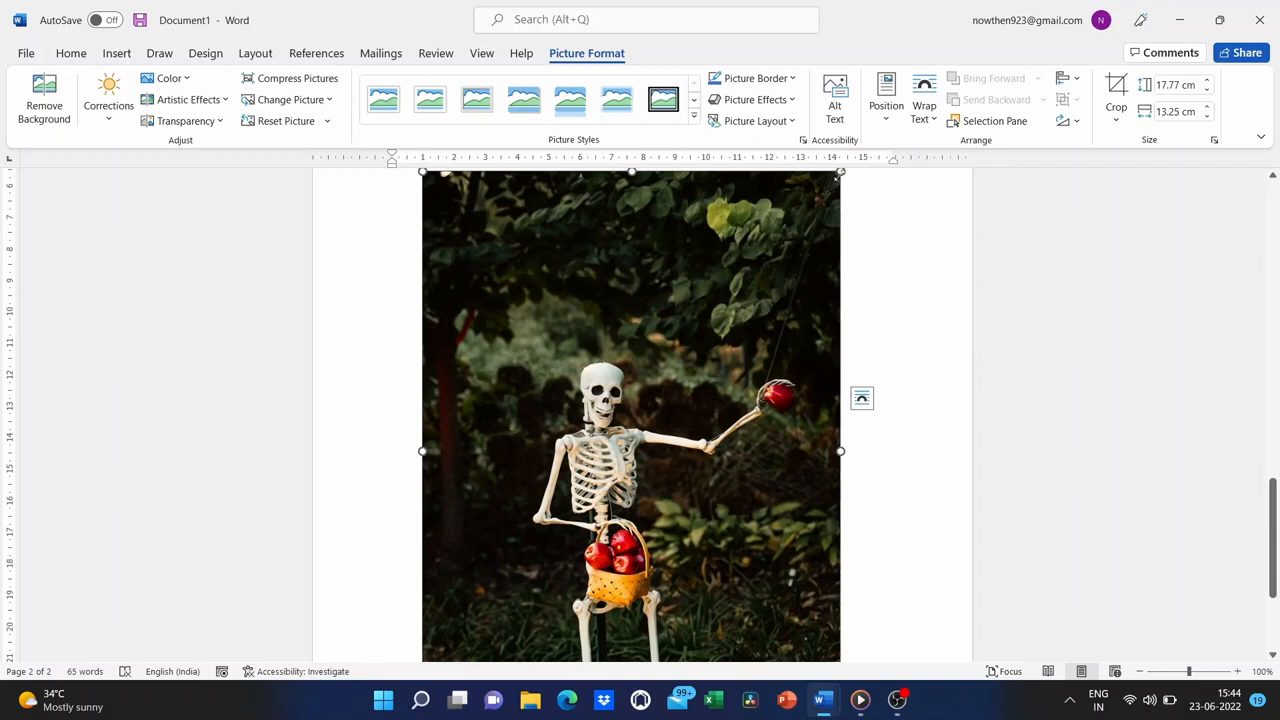
left_click_drag(839, 174, 615, 462)
scroll(712, 375, "up", 2)
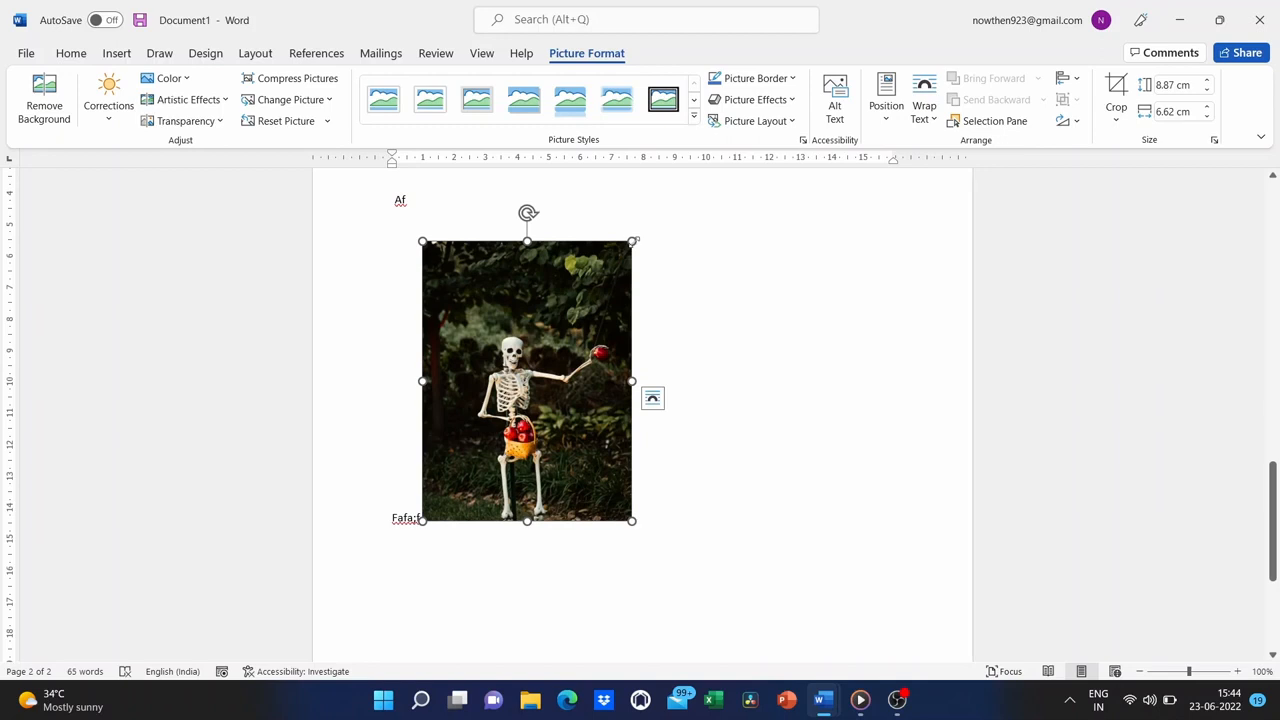
left_click_drag(632, 240, 611, 268)
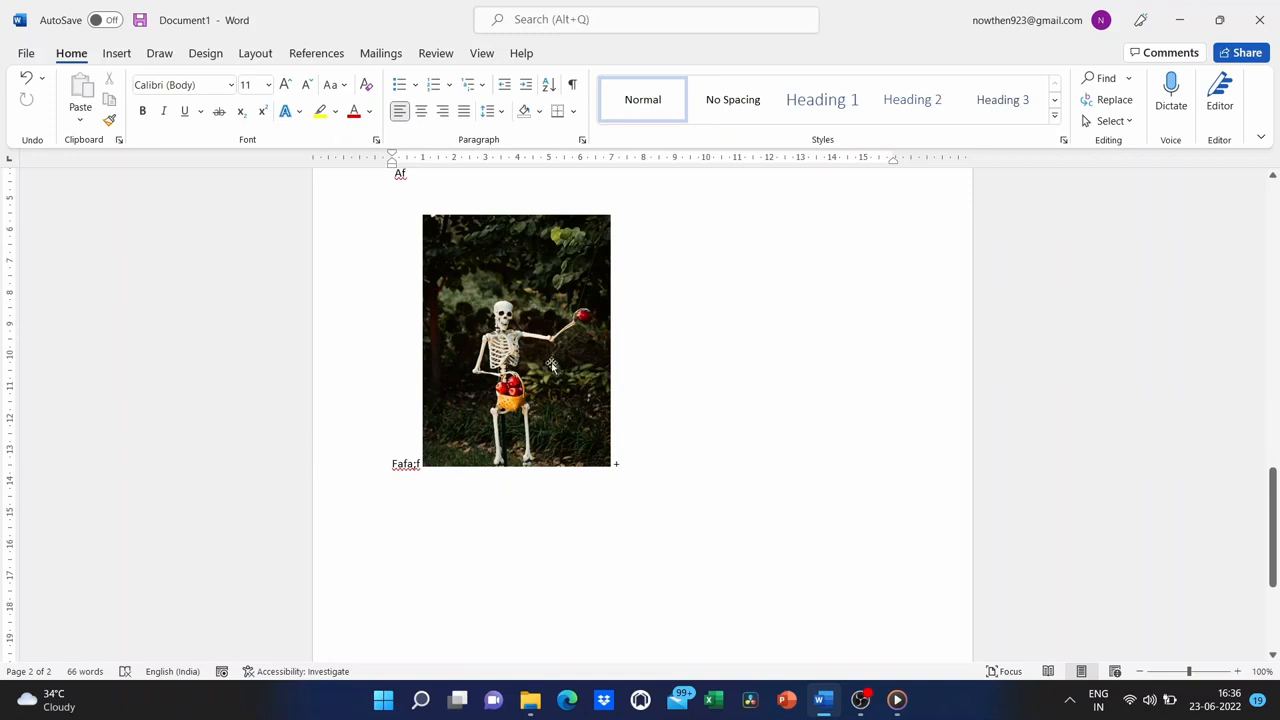
Move the inline skeleton picture up to the line between "Affd ka" and "Af"
key("F2")
left_click_drag(560, 224, 542, 272)
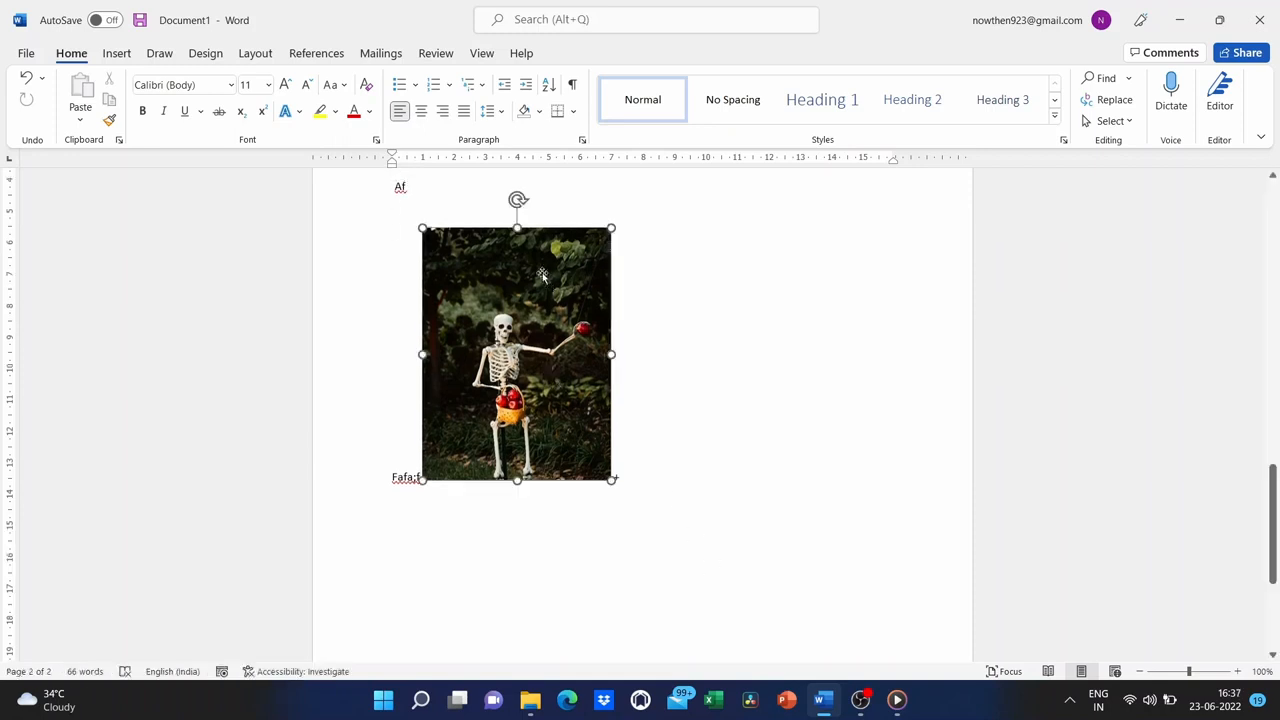
key("F2")
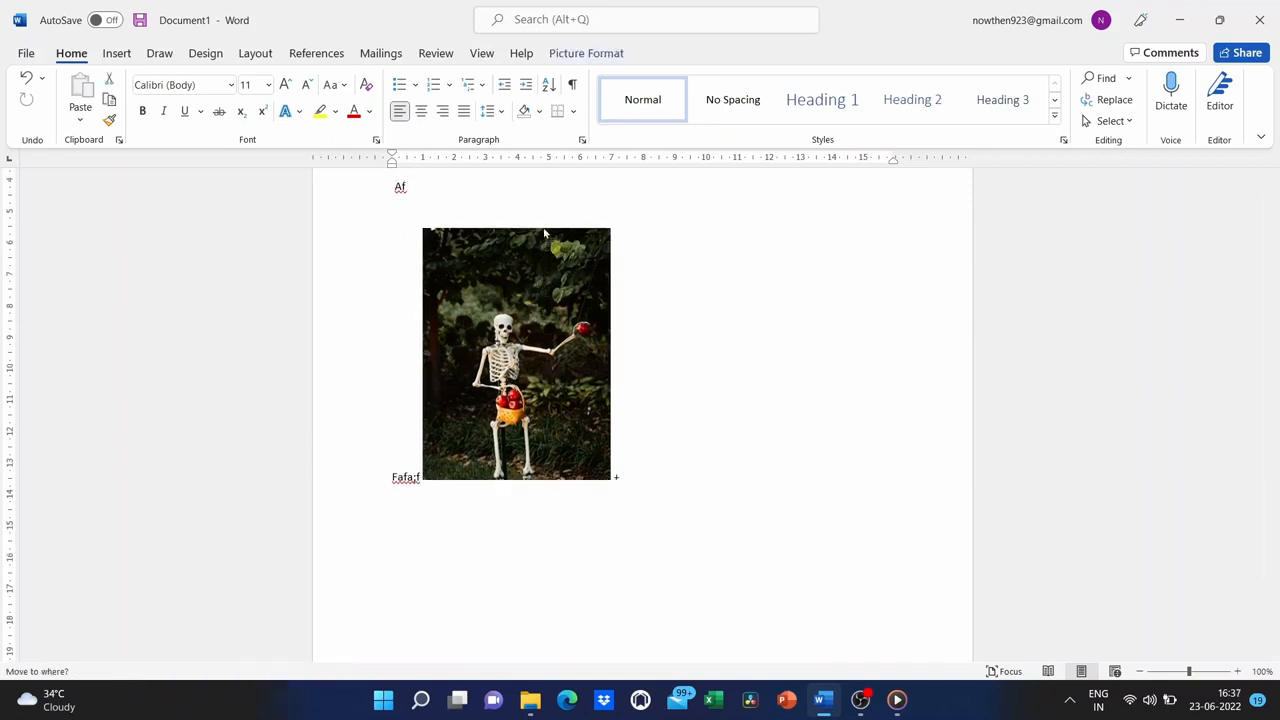
scroll(540, 250, "up", 1)
left_click(531, 295)
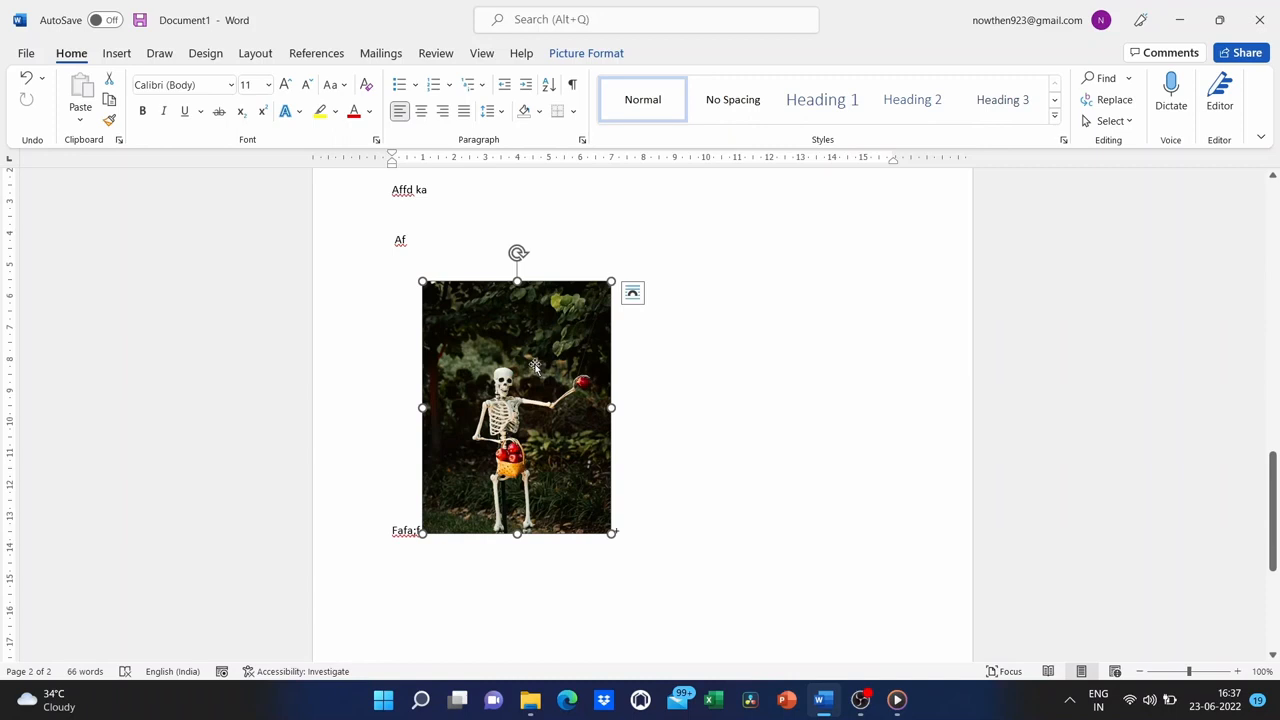
left_click_drag(535, 366, 587, 218)
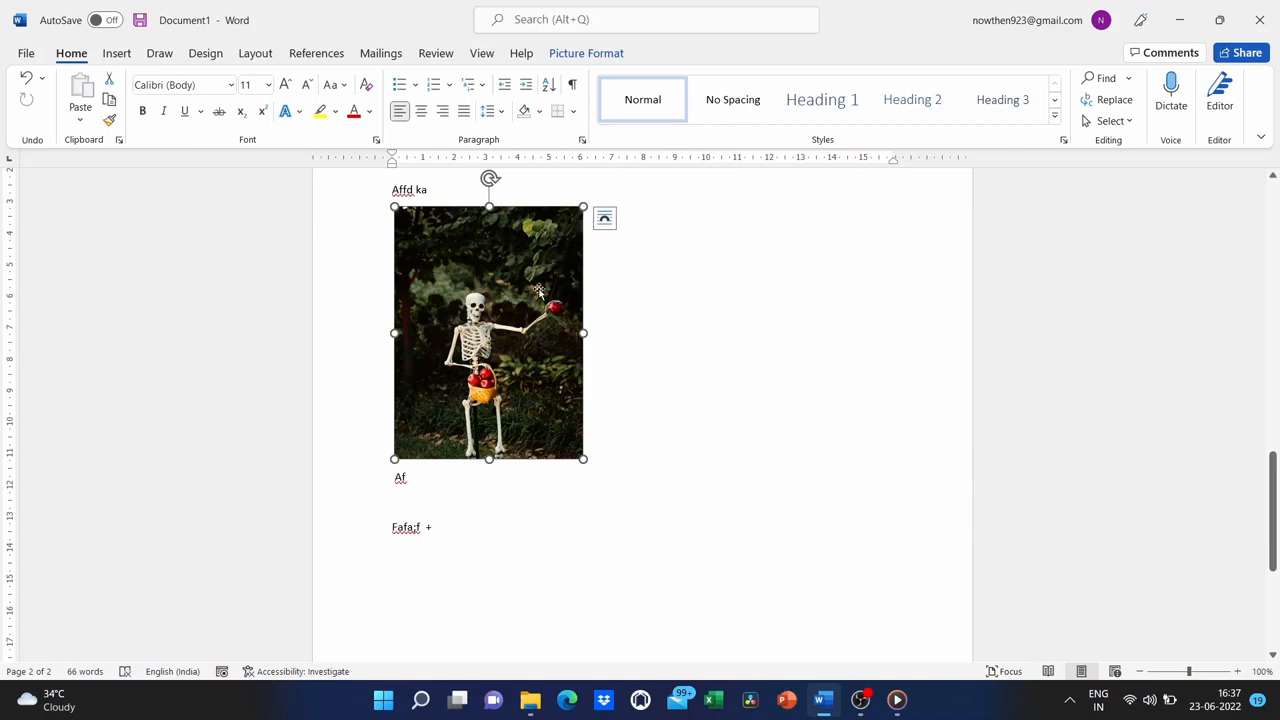
left_click_drag(536, 302, 564, 389)
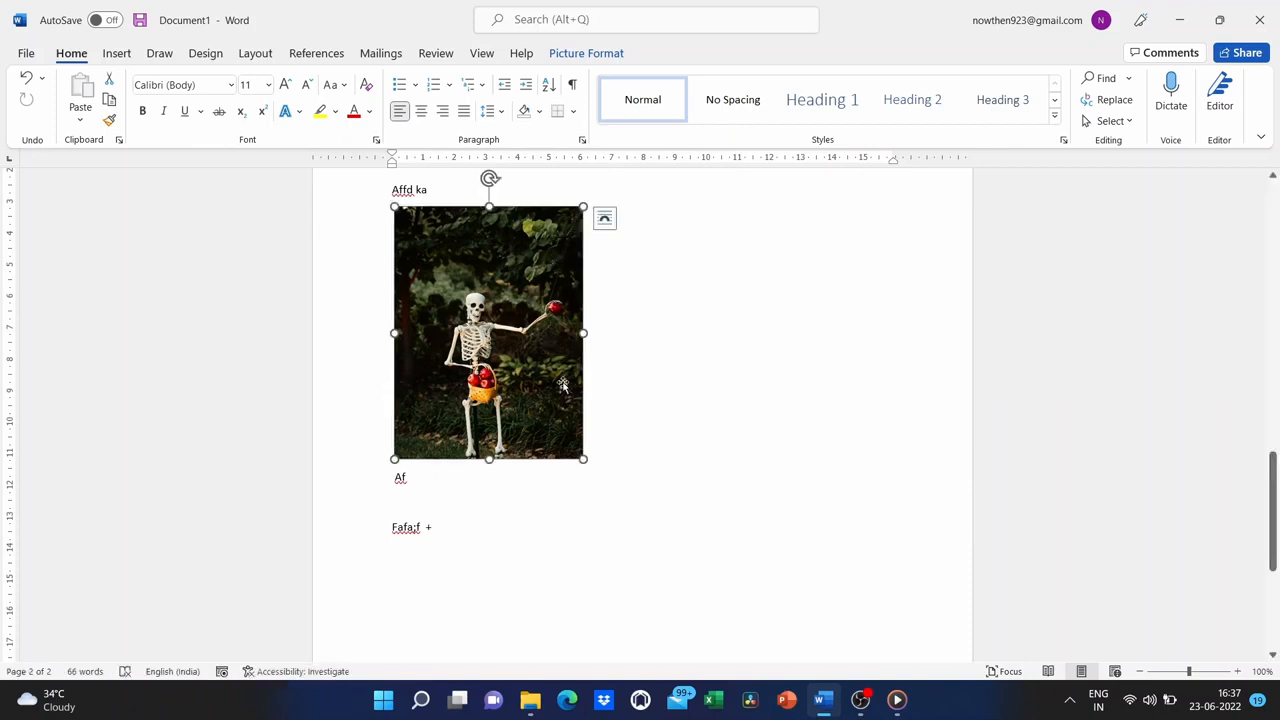
Review the skeleton picture's layout options and set its text wrapping to Behind Text
left_click(605, 221)
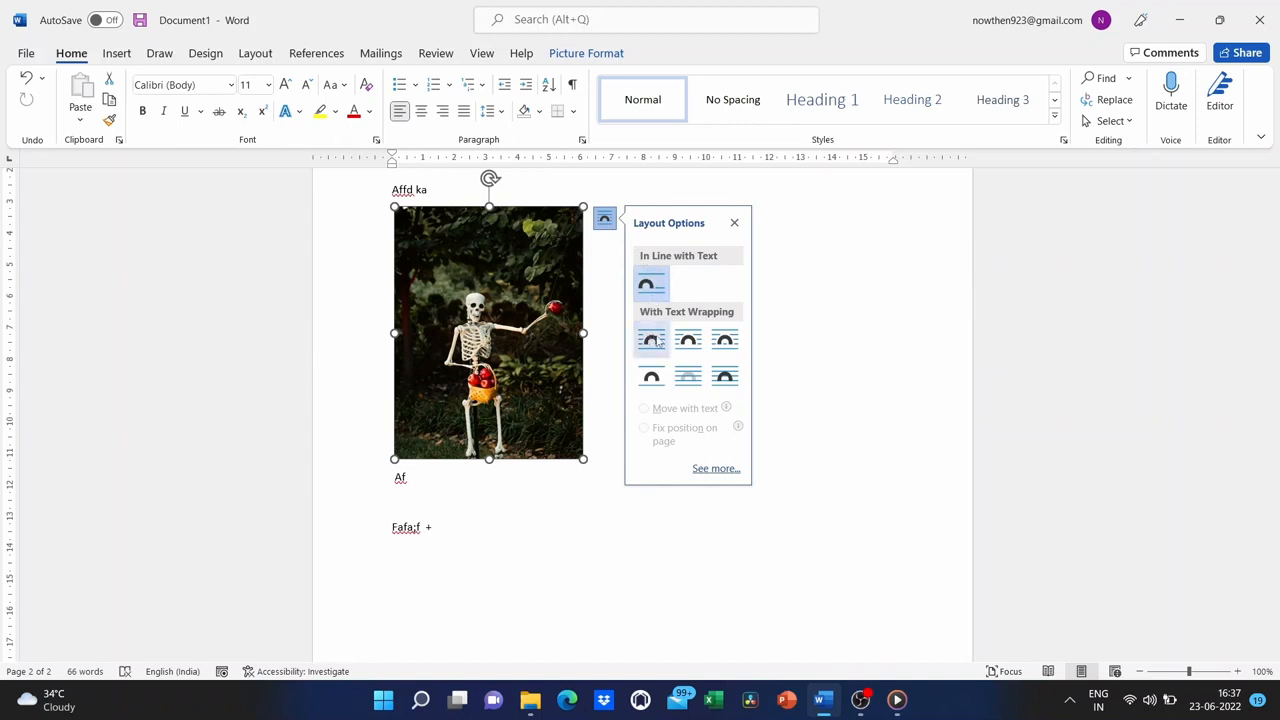
left_click(763, 291)
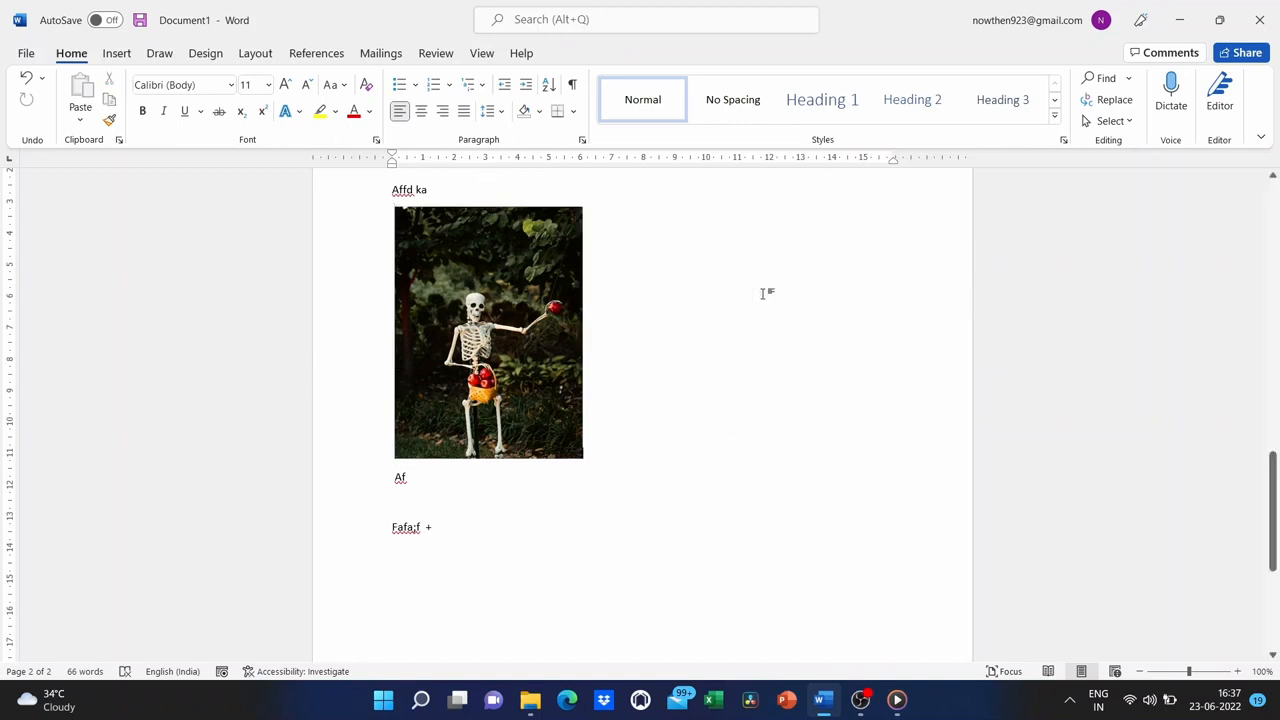
right_click(501, 313)
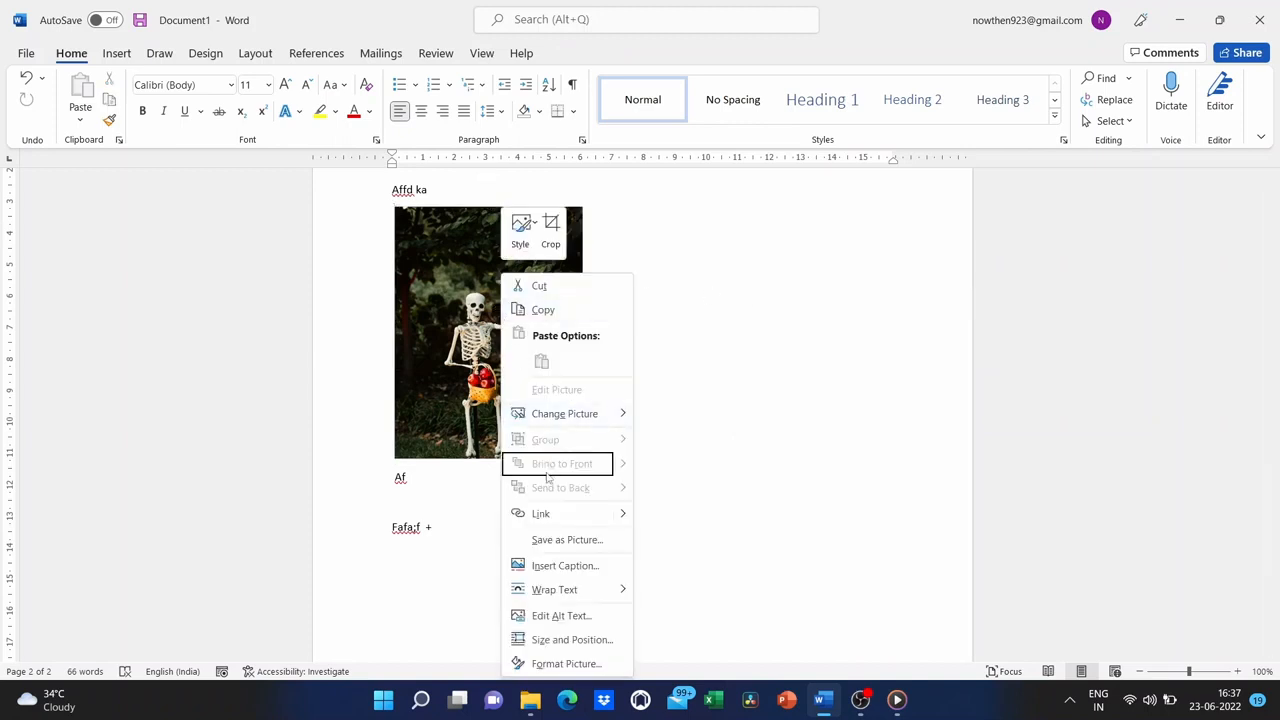
mouse_move(557, 583)
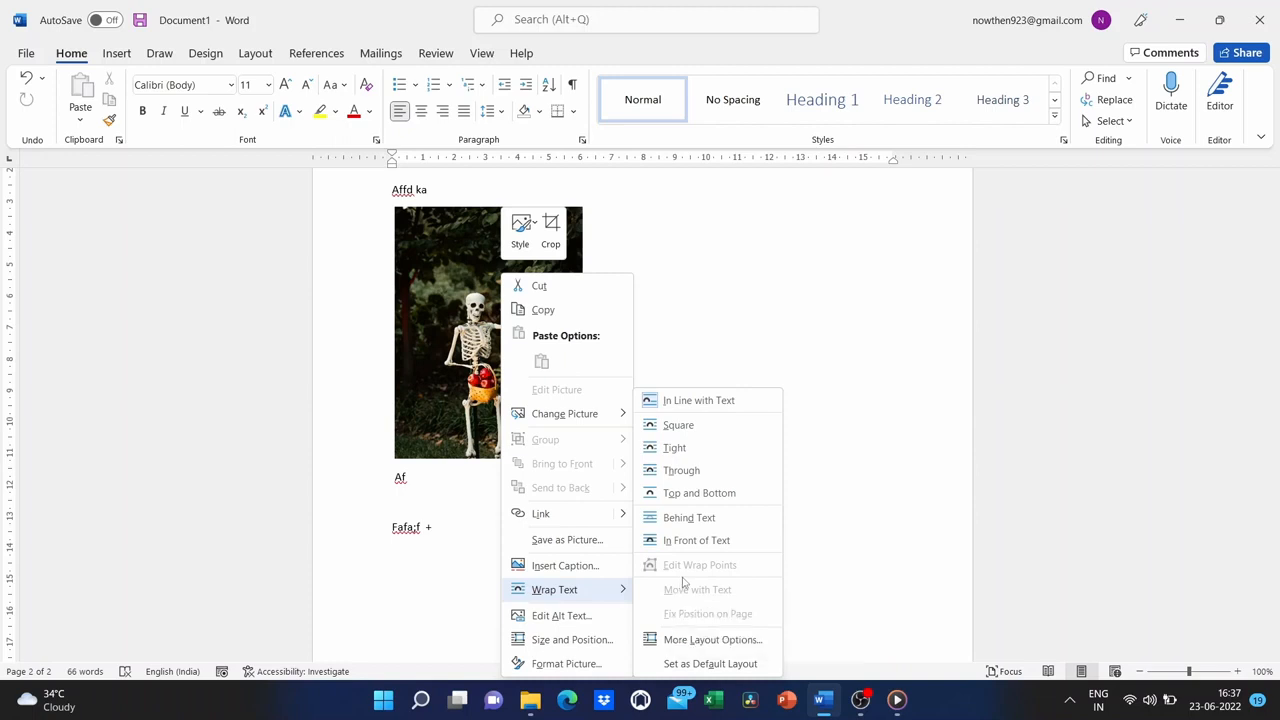
left_click(686, 402)
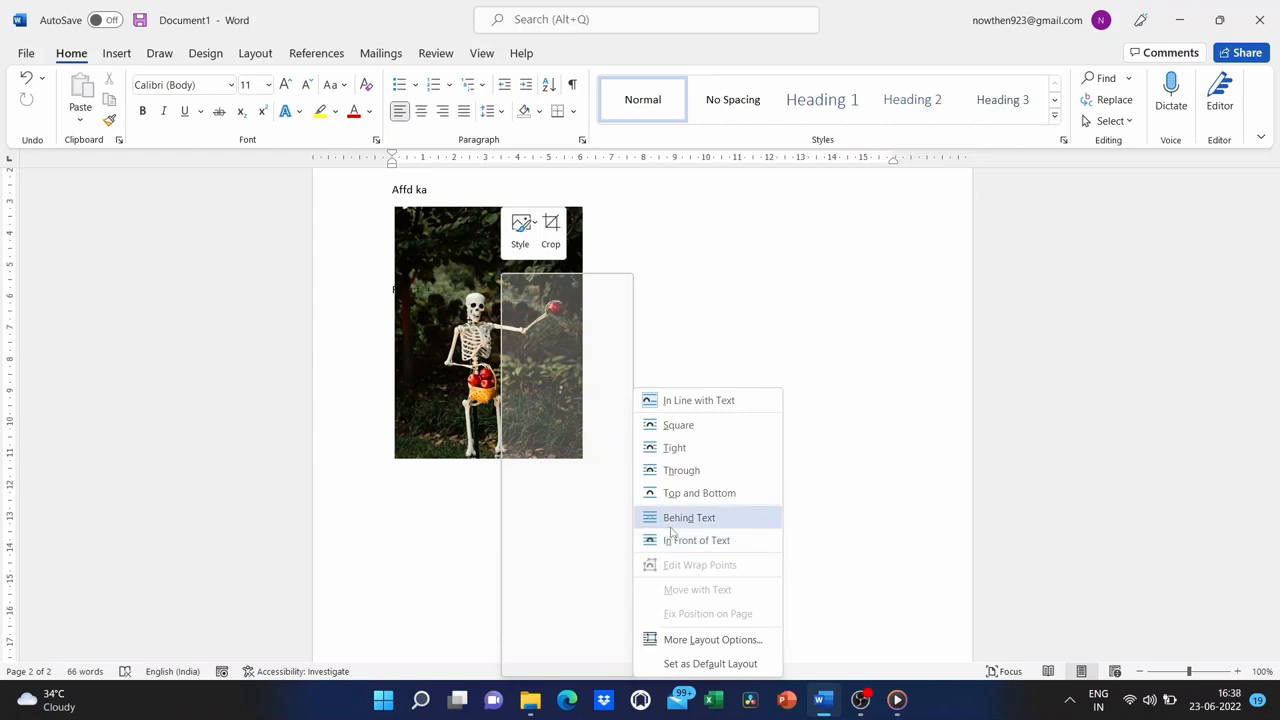
left_click(712, 519)
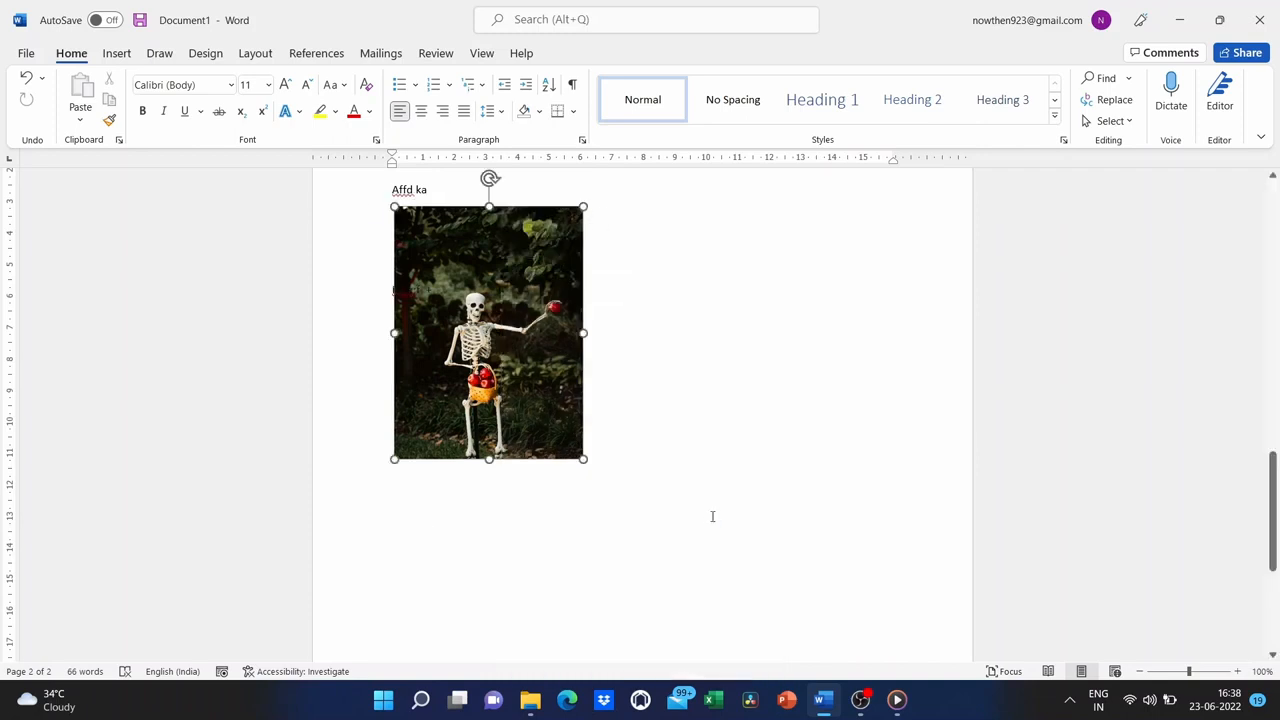
Move the skeleton picture from page 2 to page 1, into the gap below the second filler line
left_click_drag(442, 331, 581, 201)
scroll(675, 276, "up", 4)
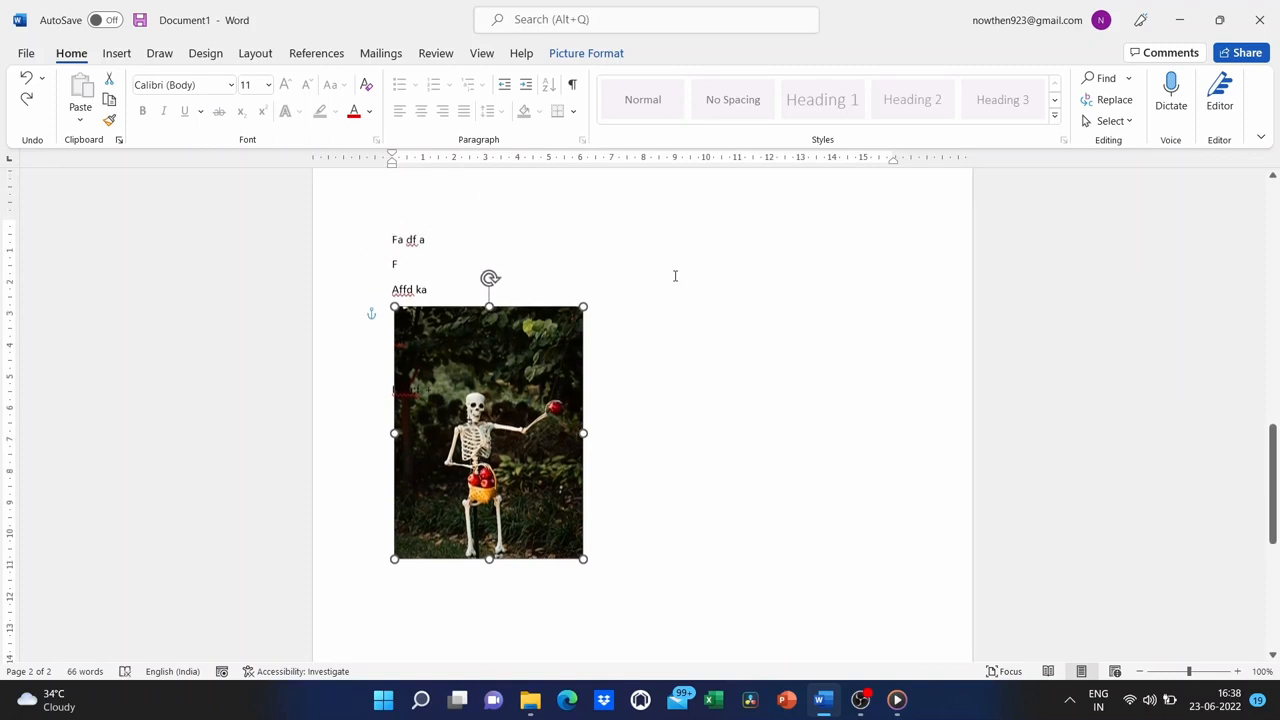
left_click_drag(490, 510, 625, 201)
scroll(655, 365, "up", 2)
scroll(655, 365, "up", 4)
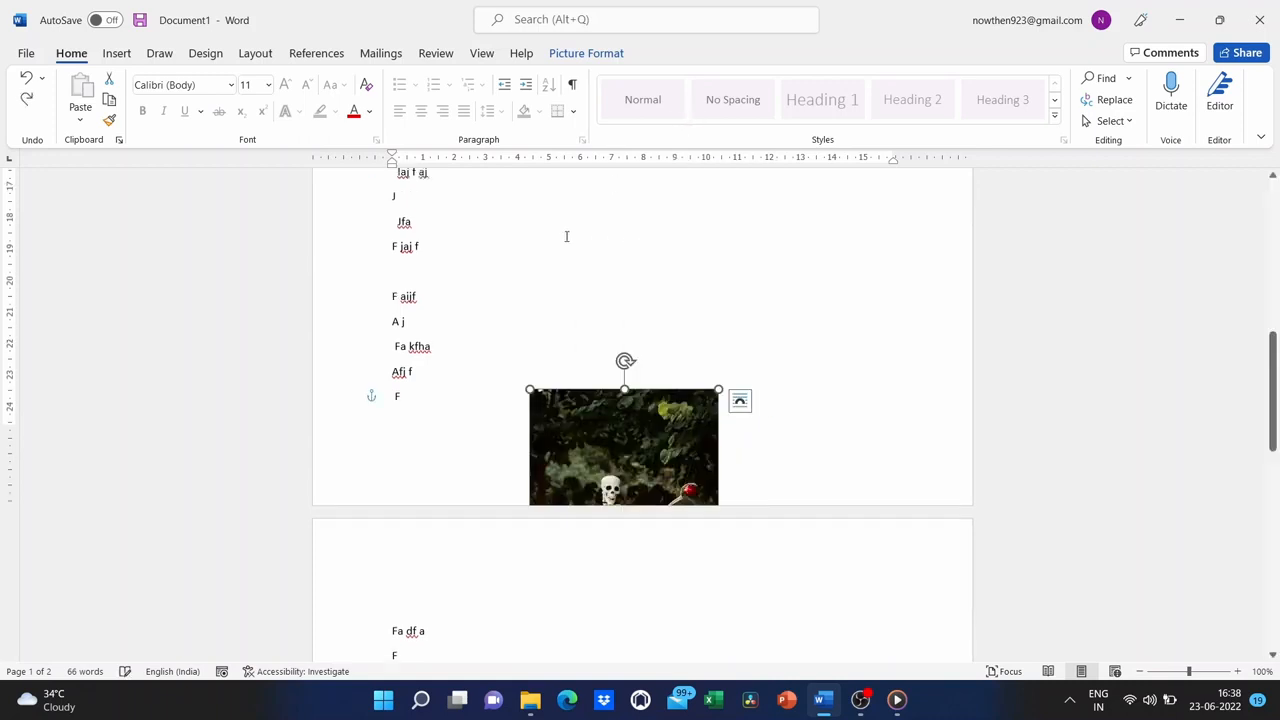
scroll(566, 237, "up", 2)
left_click_drag(587, 497, 432, 224)
scroll(786, 278, "up", 4)
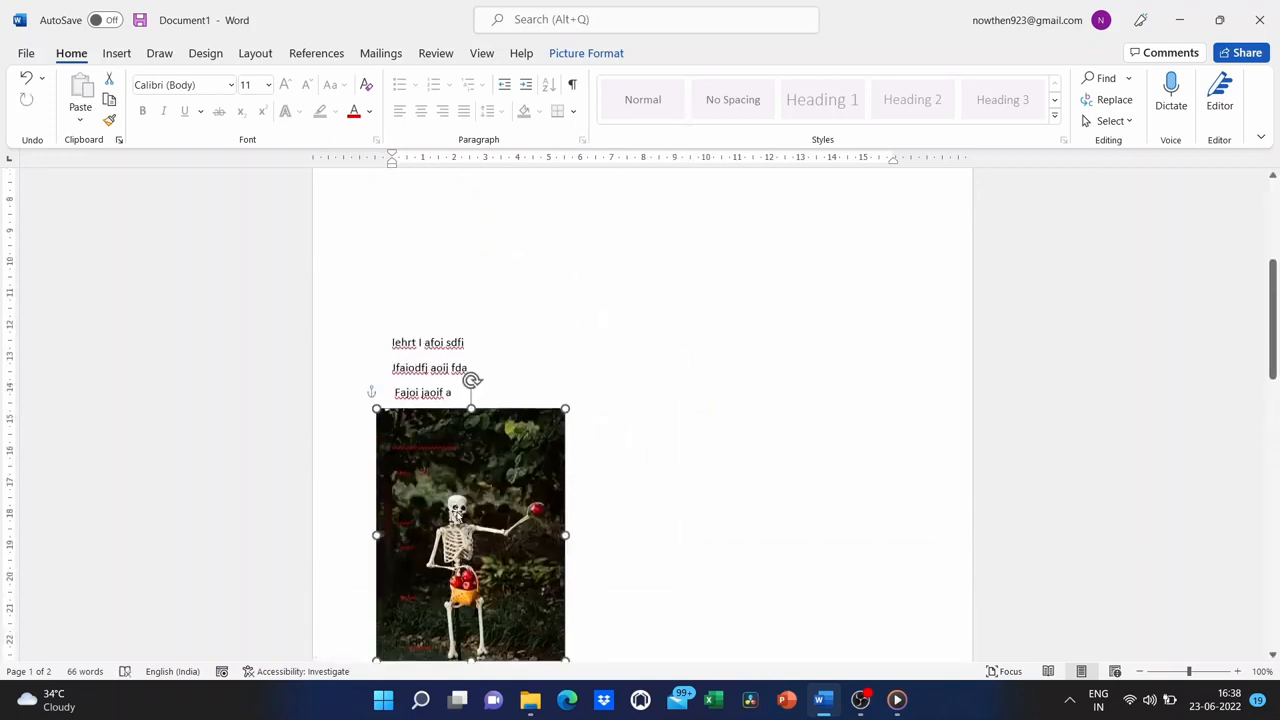
left_click_drag(457, 514, 606, 181)
scroll(407, 305, "up", 3)
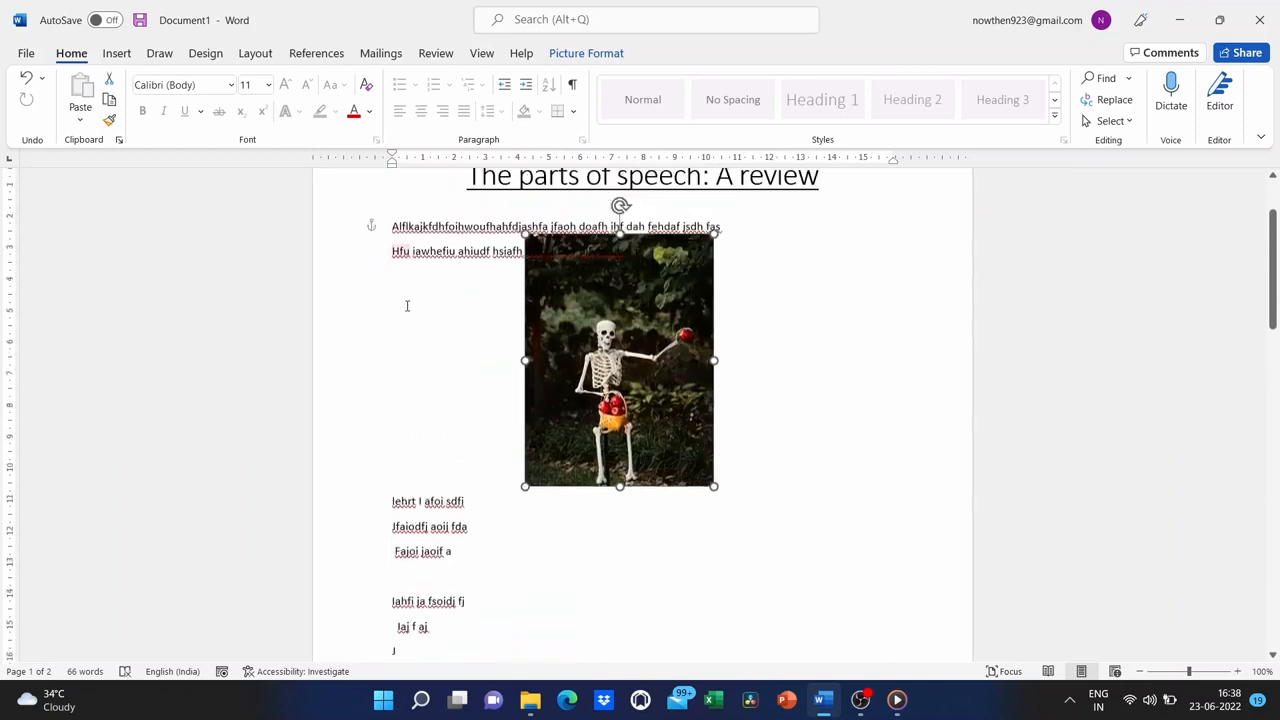
left_click_drag(528, 372, 591, 264)
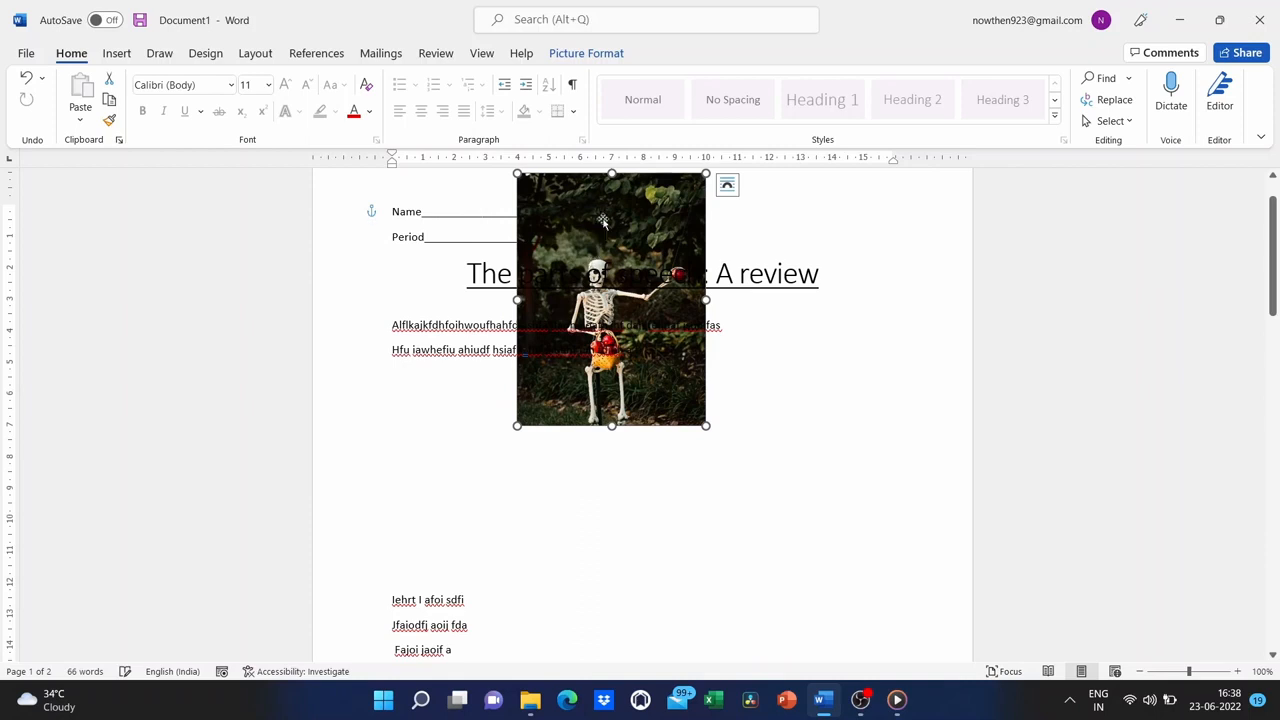
left_click_drag(603, 220, 575, 393)
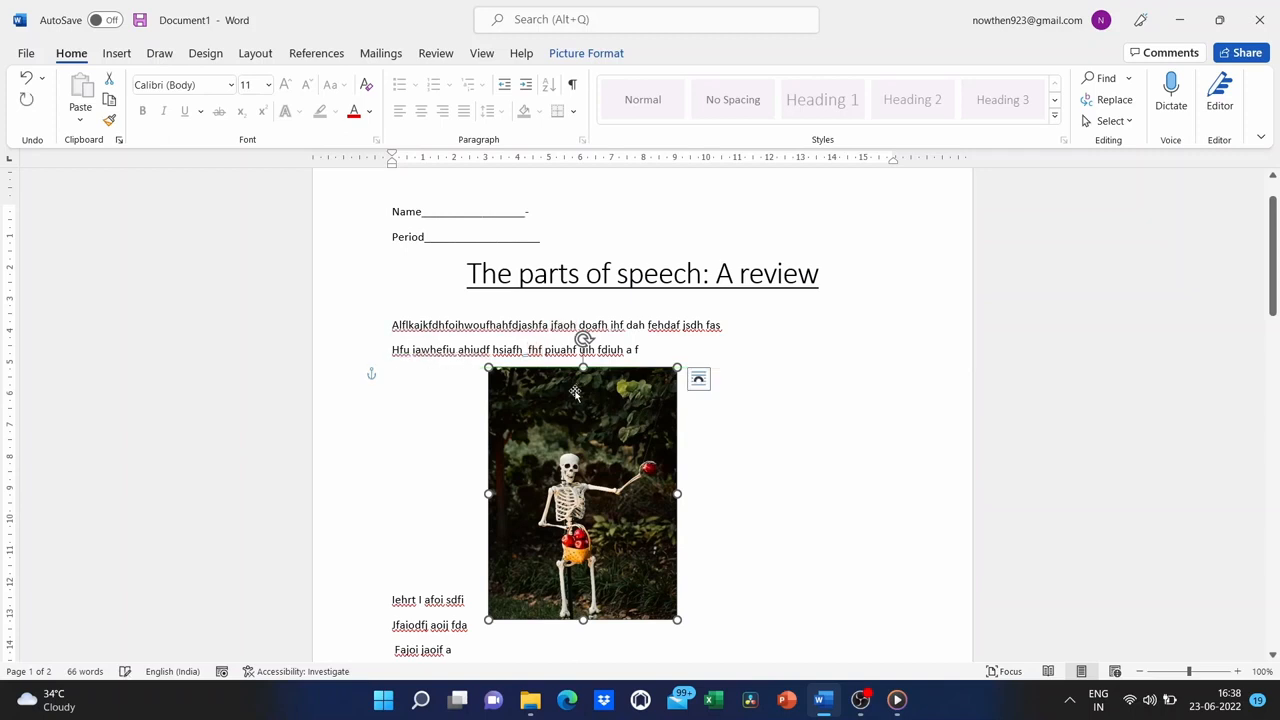
Add three blank lines above "Iehrt I afoi sdfi" and shift the skeleton picture closer to the left text margin
left_click(398, 584)
key("Return")
key("Return")
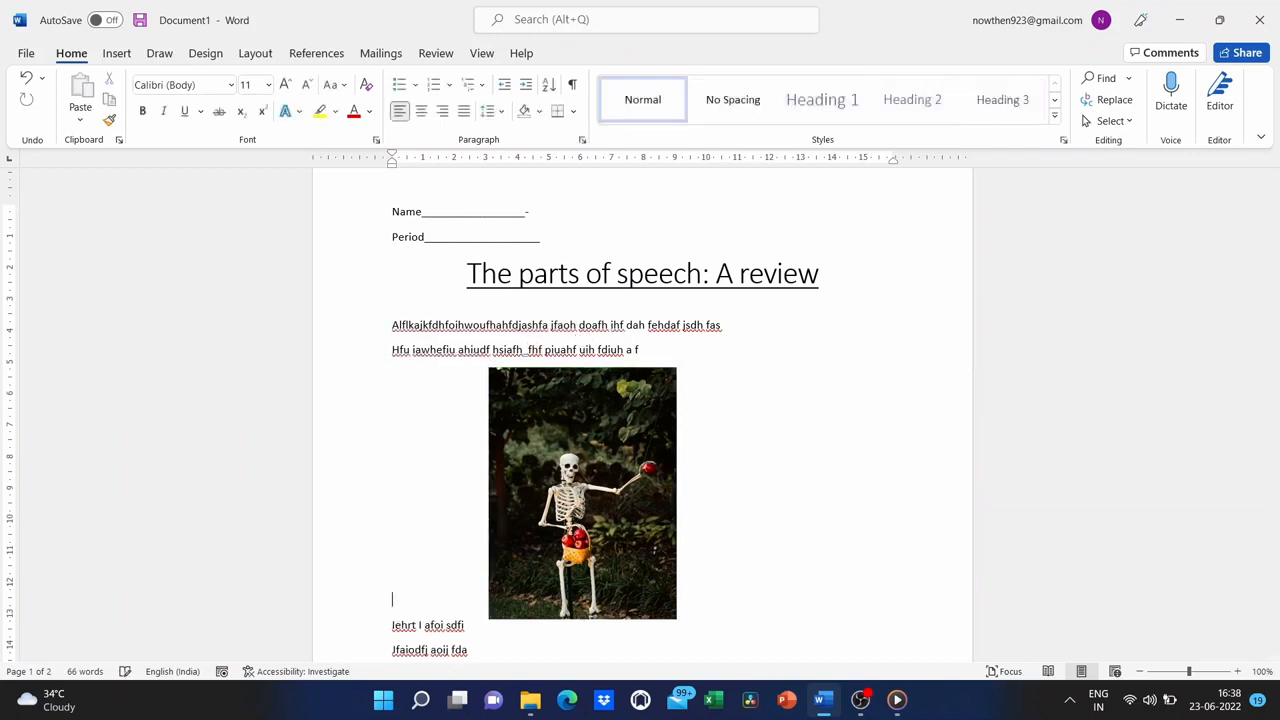
key("Return")
key("Return")
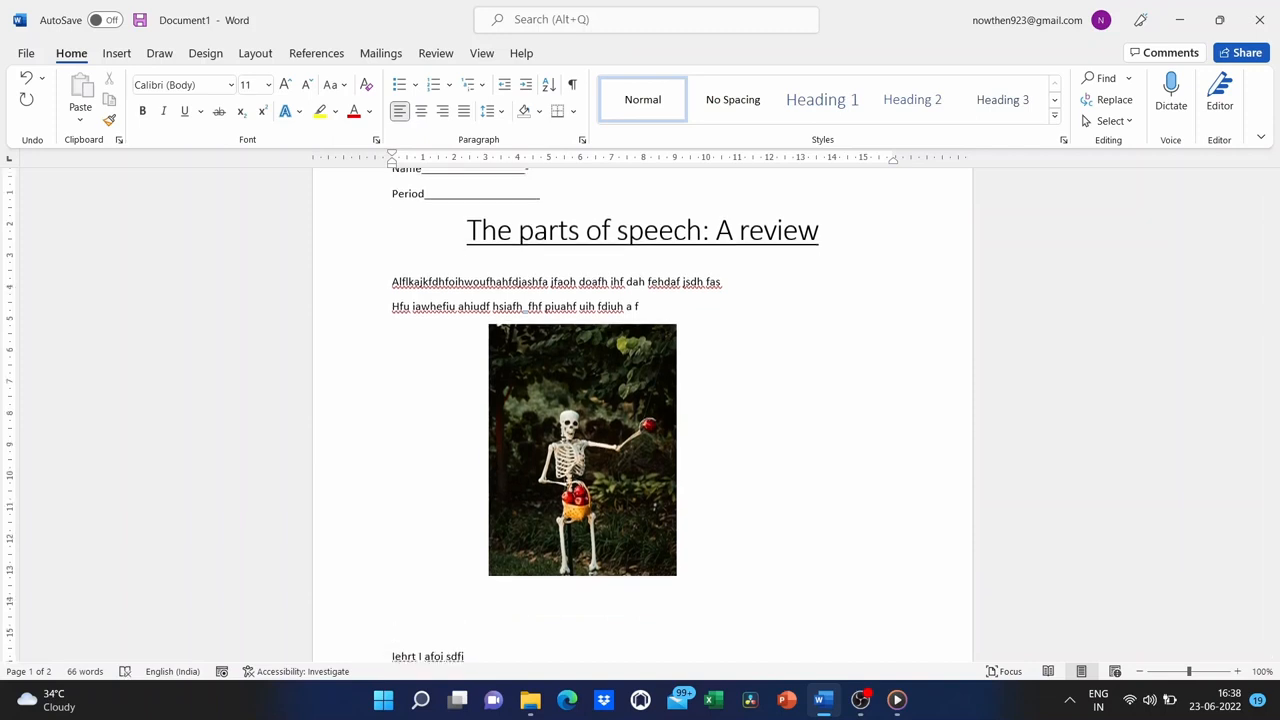
key("BackSpace")
left_click_drag(509, 443, 431, 453)
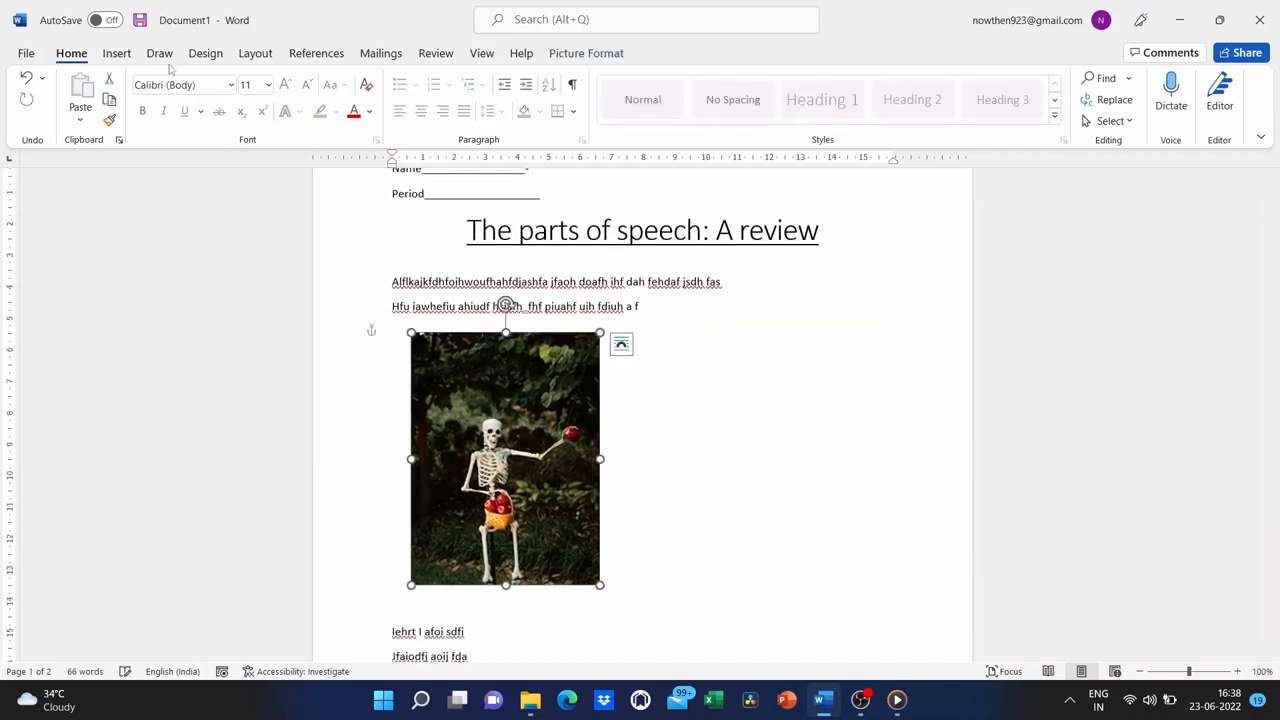
Look at the Online Pictures categories available for inserting an image, without inserting any
left_click(116, 53)
left_click(182, 98)
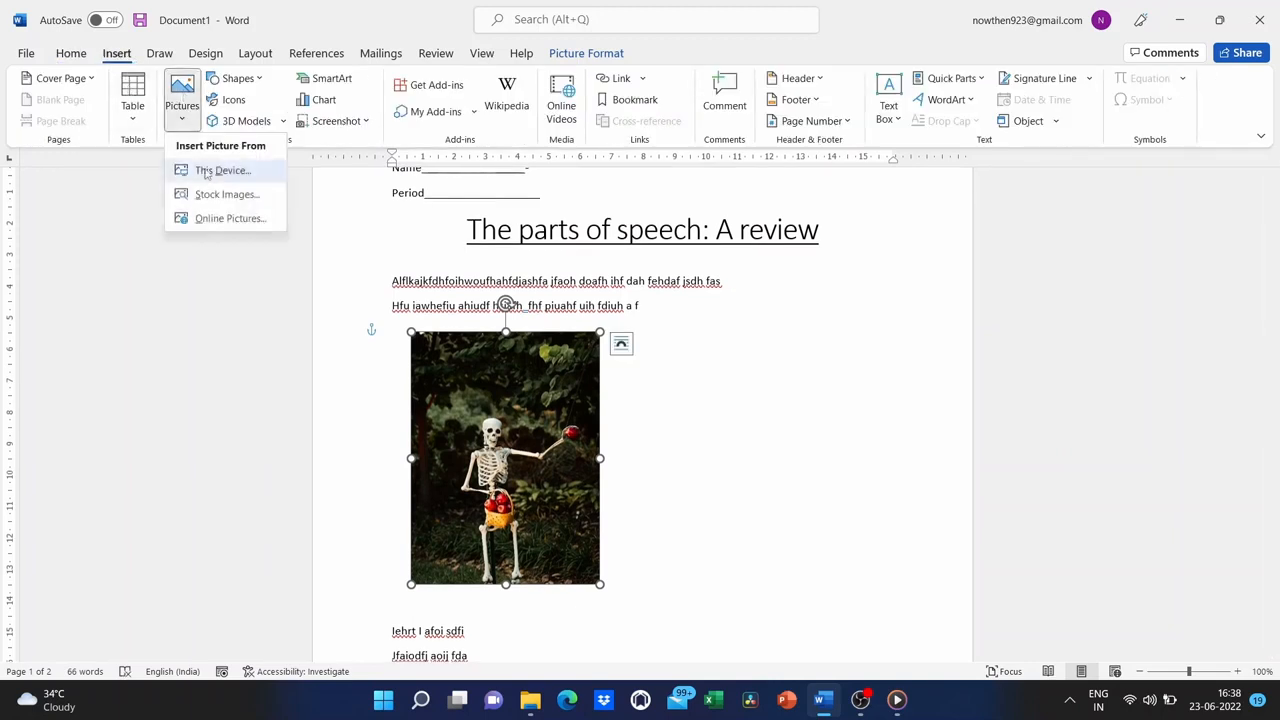
left_click(225, 218)
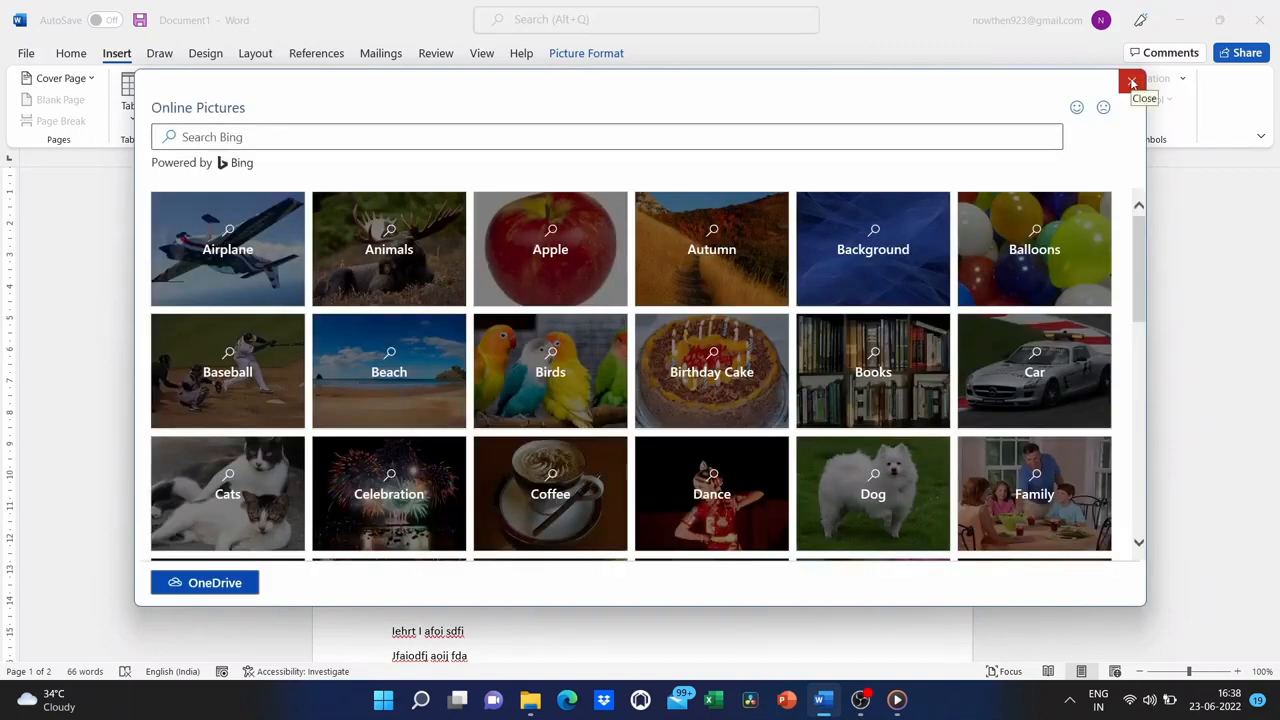
left_click(1133, 83)
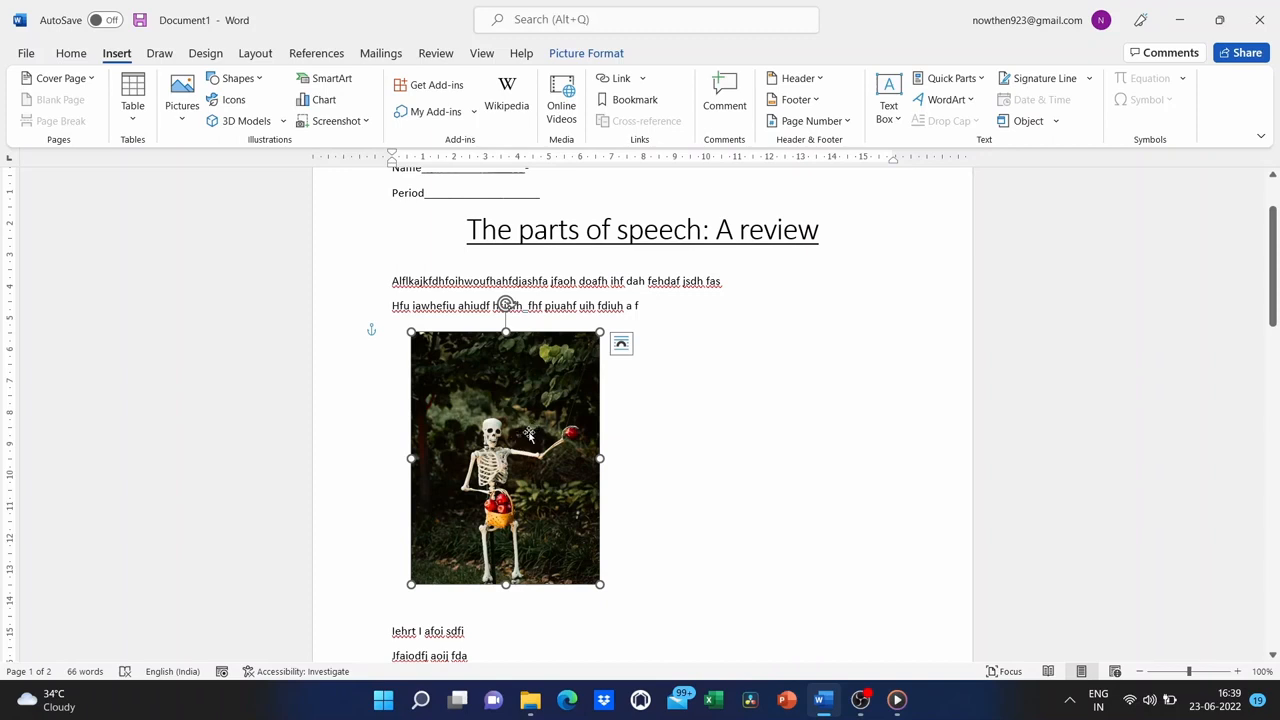
Align the skeleton picture's left edge with the left text margin
left_click_drag(527, 428, 499, 430)
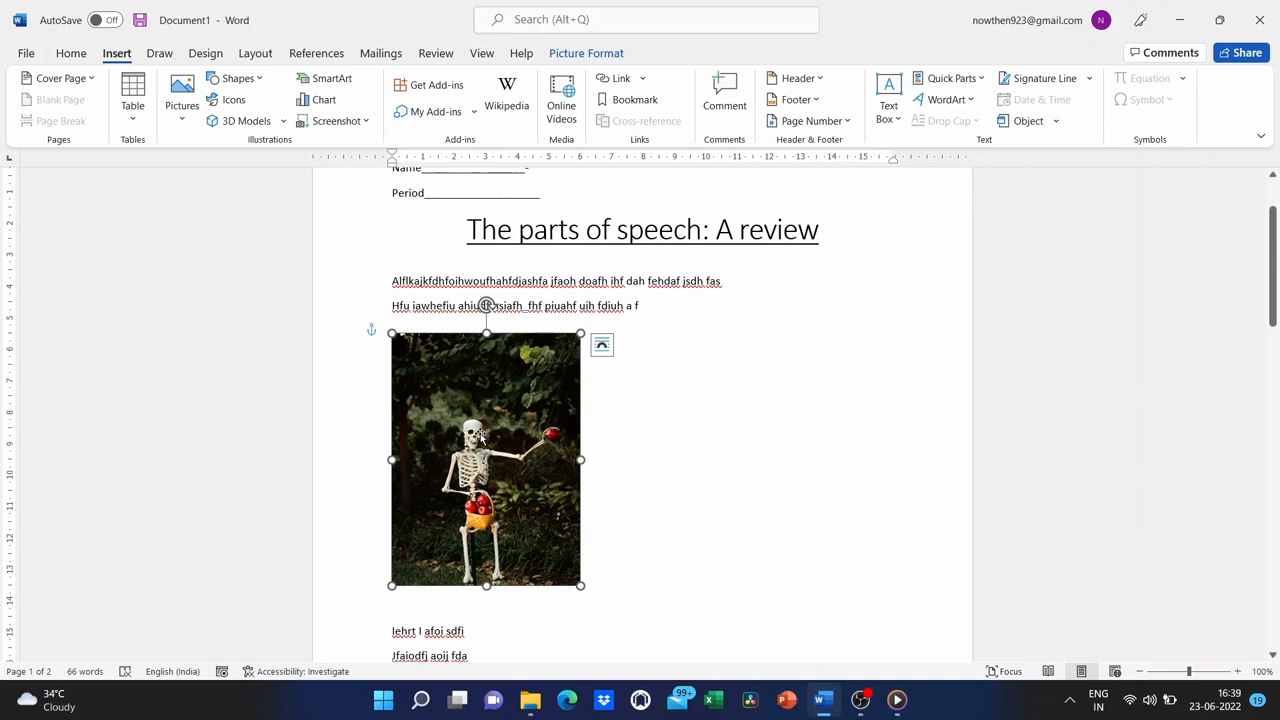
Try Remove Background on the skeleton picture and discard all changes
left_click(602, 57)
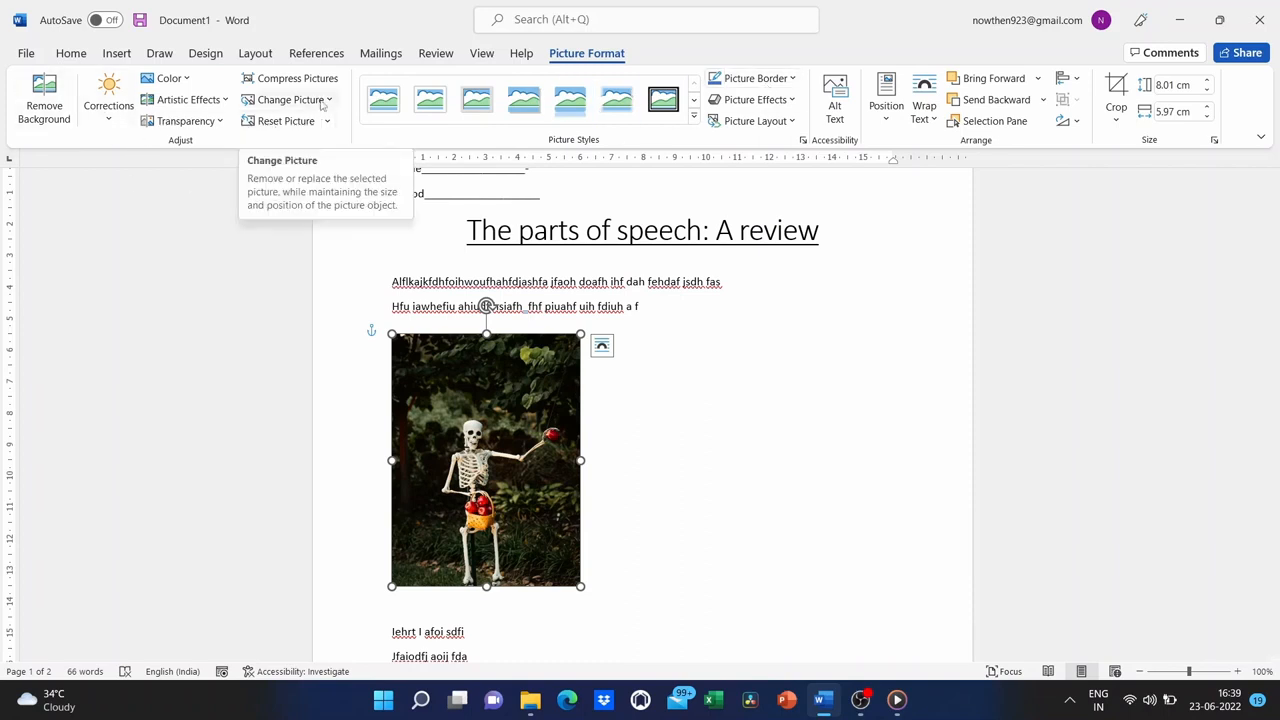
left_click(44, 100)
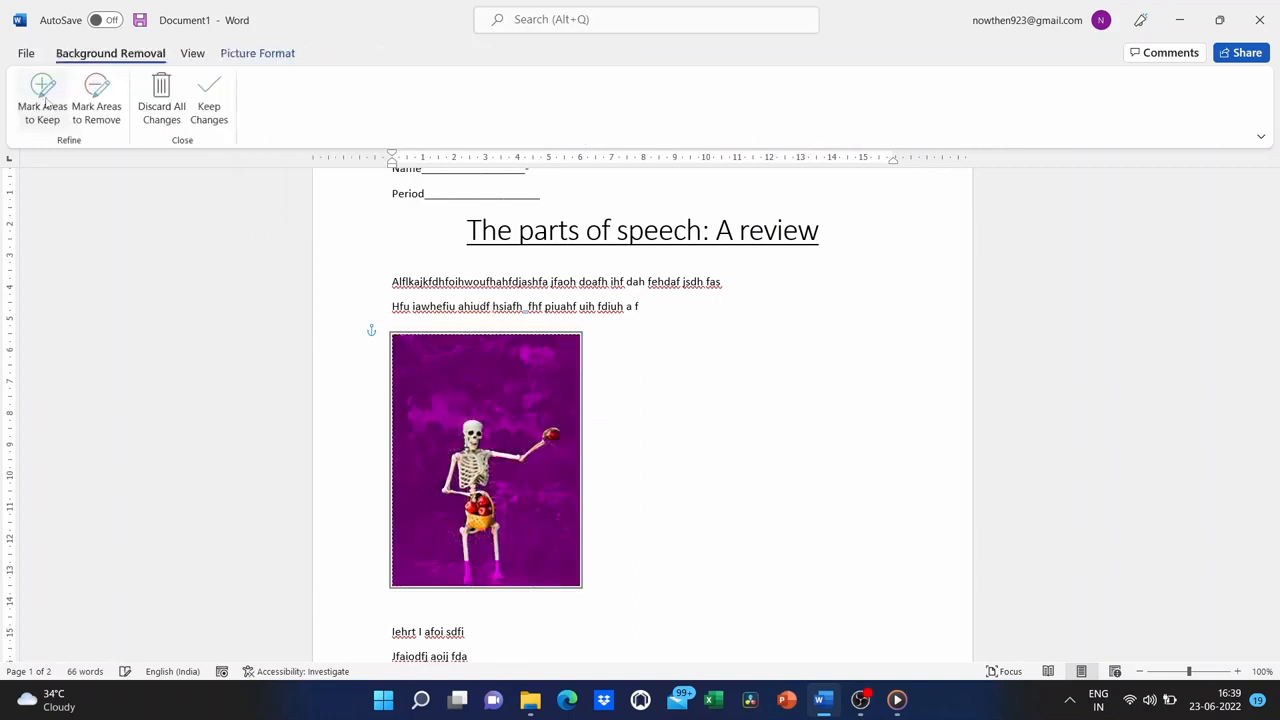
left_click(161, 104)
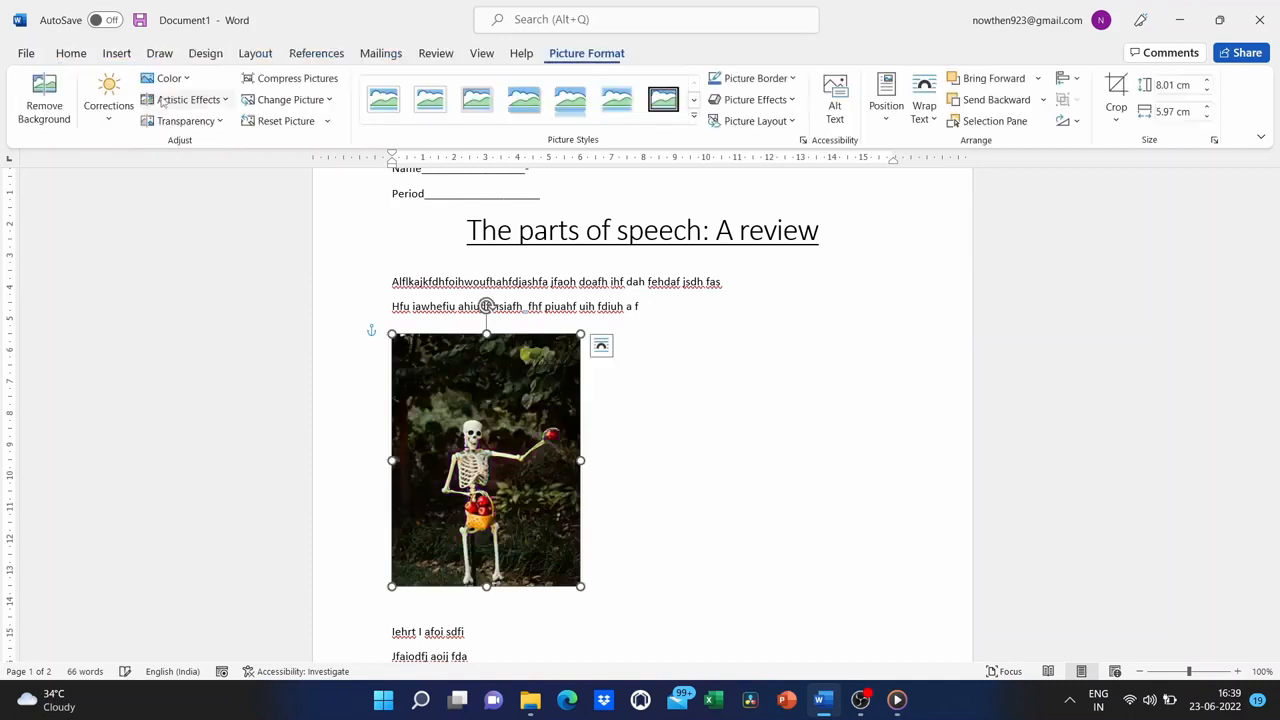
Look through the correction, color and artistic effect previews for the skeleton picture without applying any
left_click(108, 100)
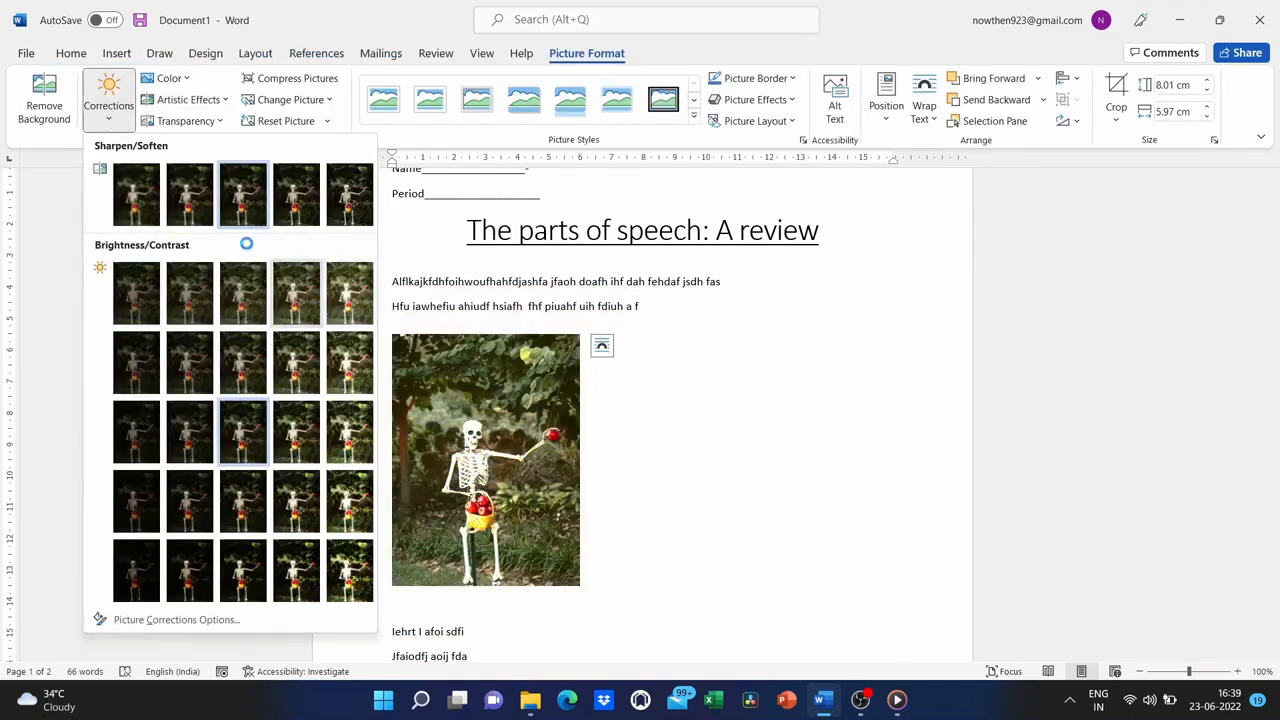
left_click(168, 78)
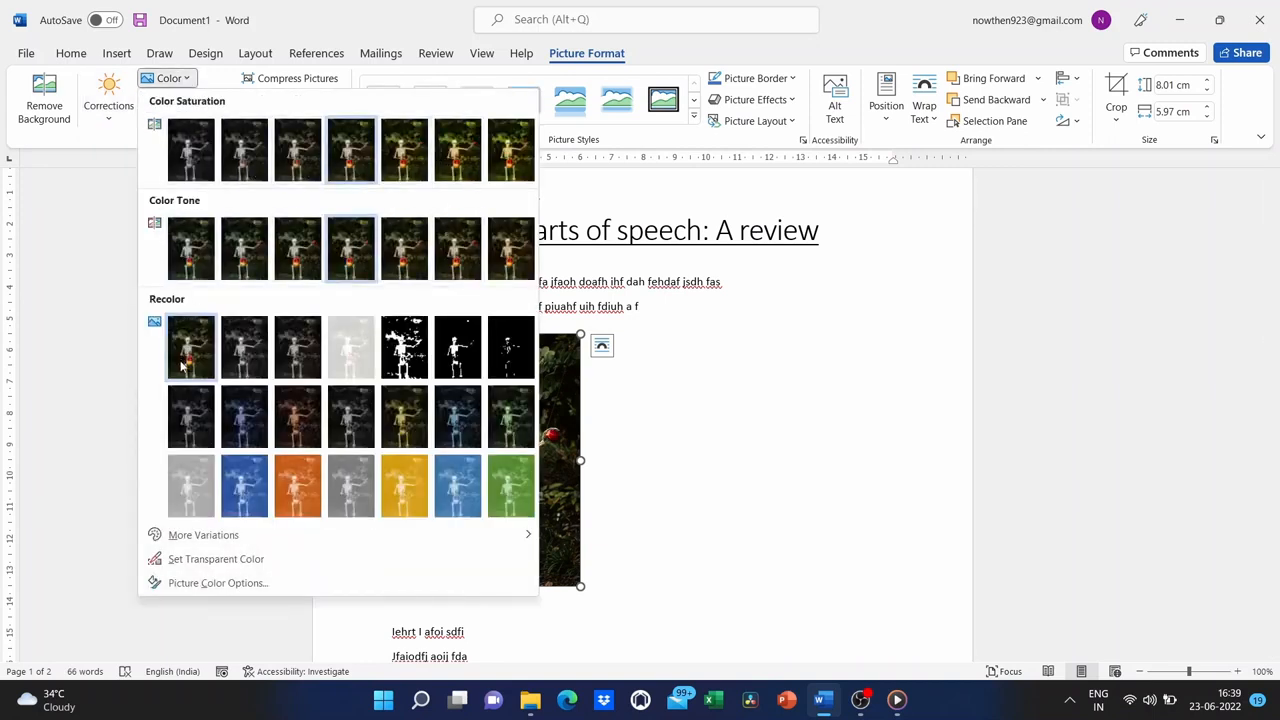
left_click(111, 118)
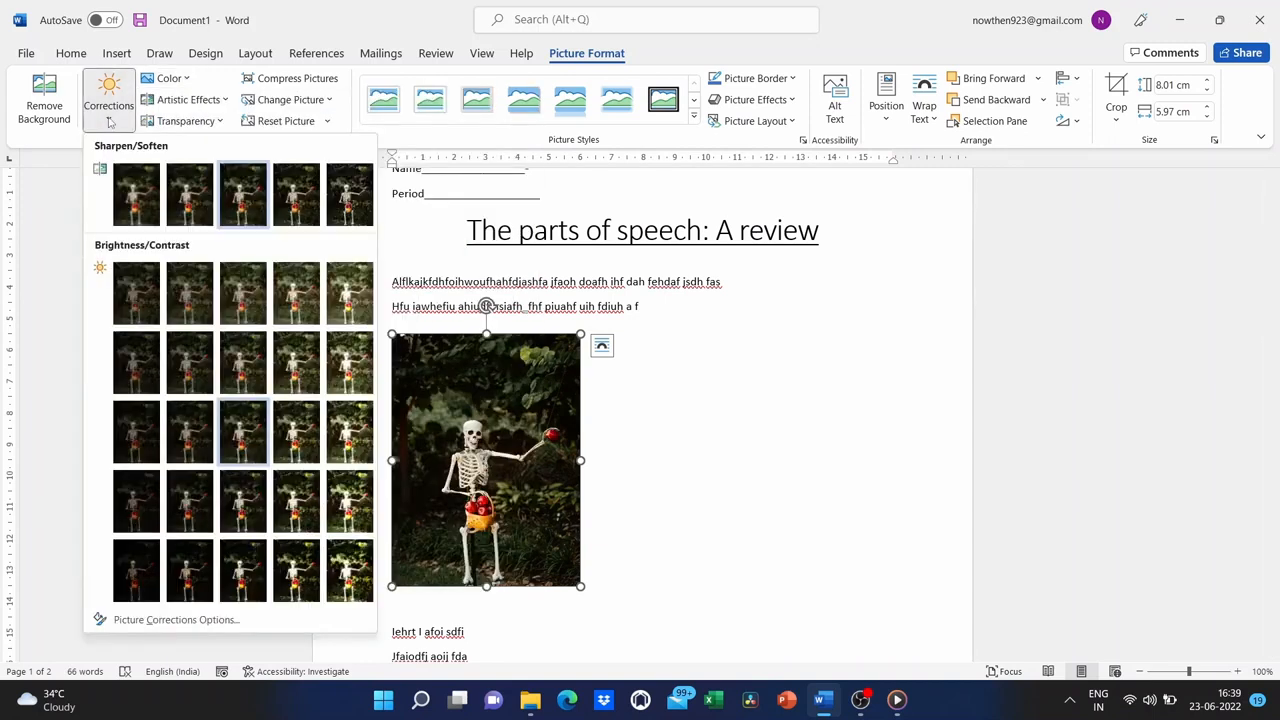
left_click(222, 99)
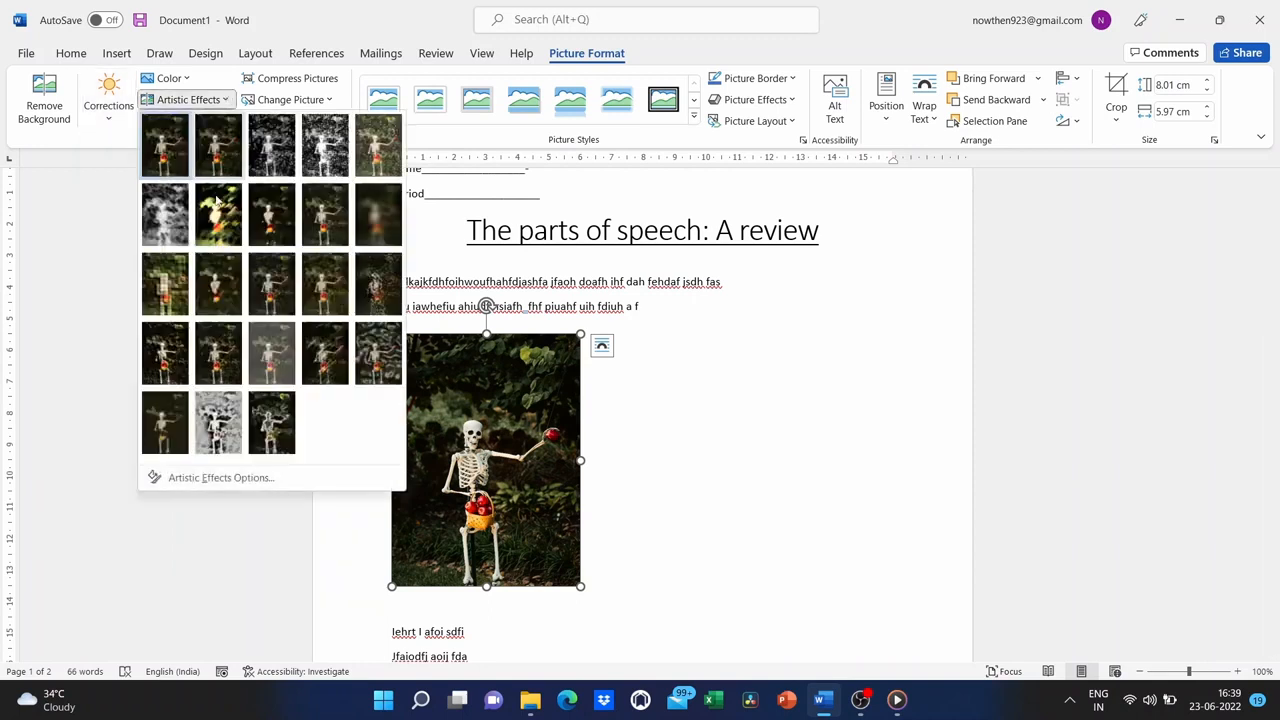
left_click(282, 235)
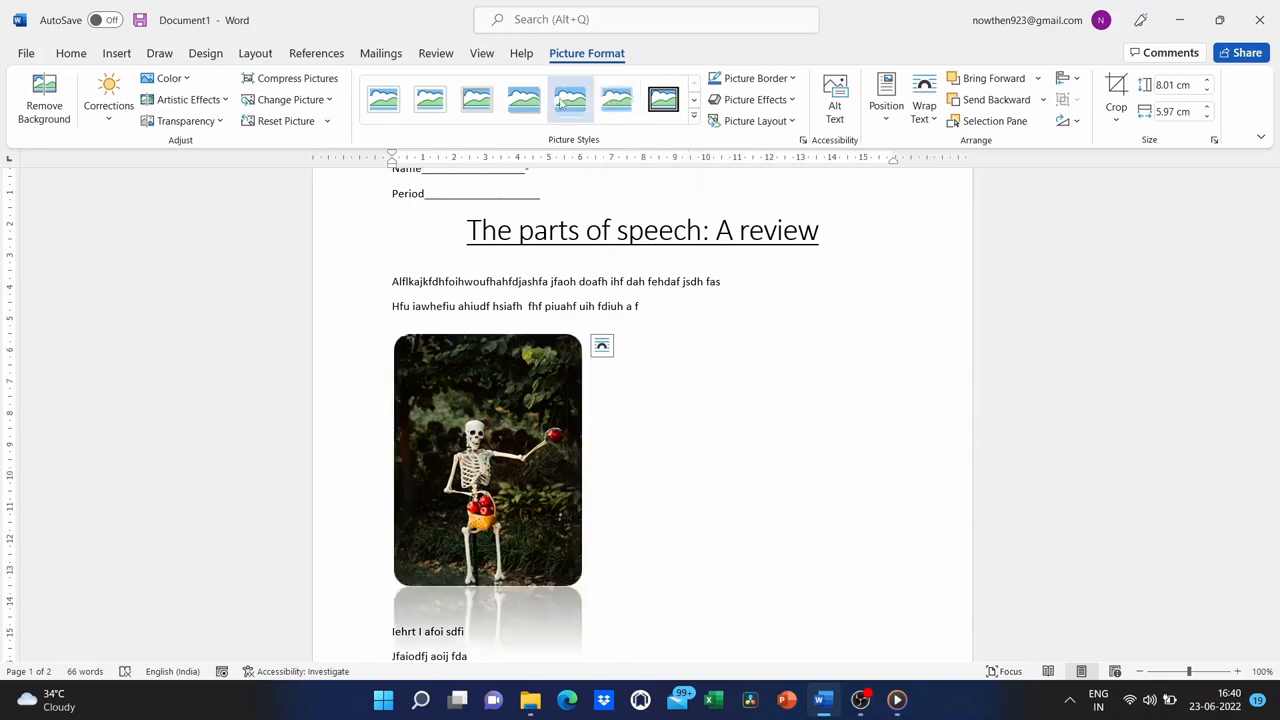
Try a soft-edged picture style on the skeleton picture, and apply the perspective style with a reflection instead
left_click(622, 96)
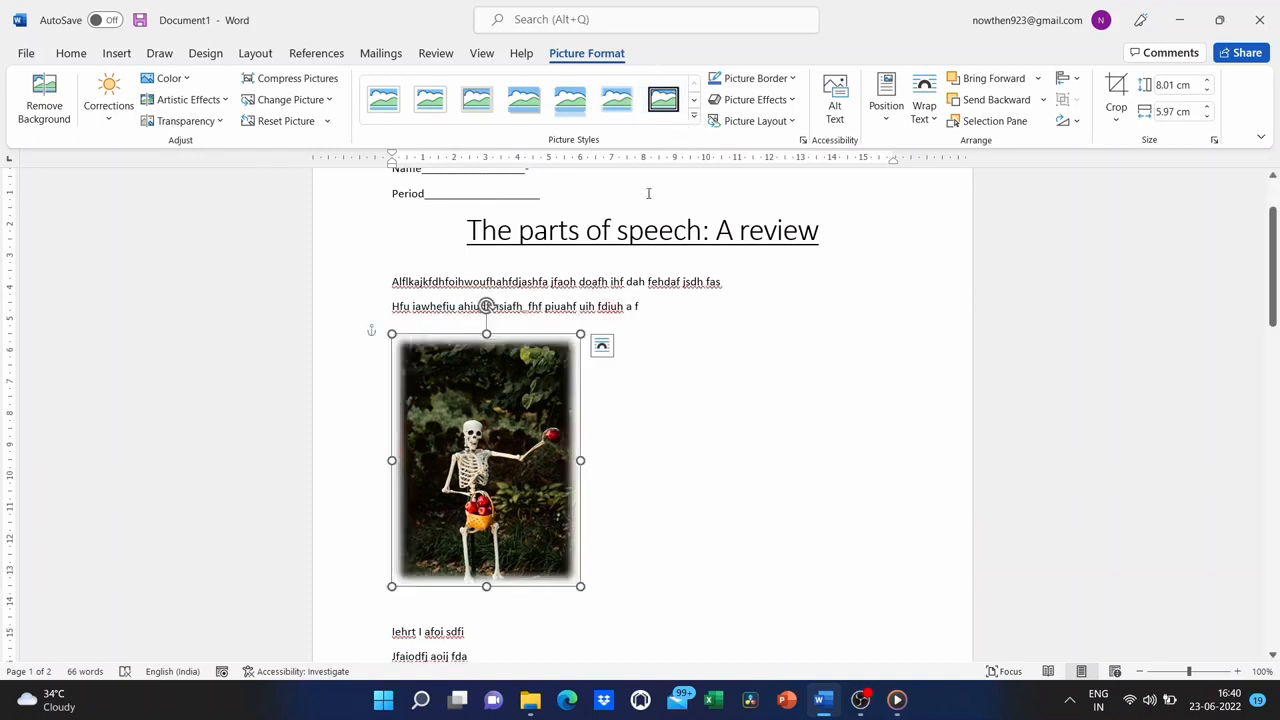
left_click(663, 99)
left_click(694, 117)
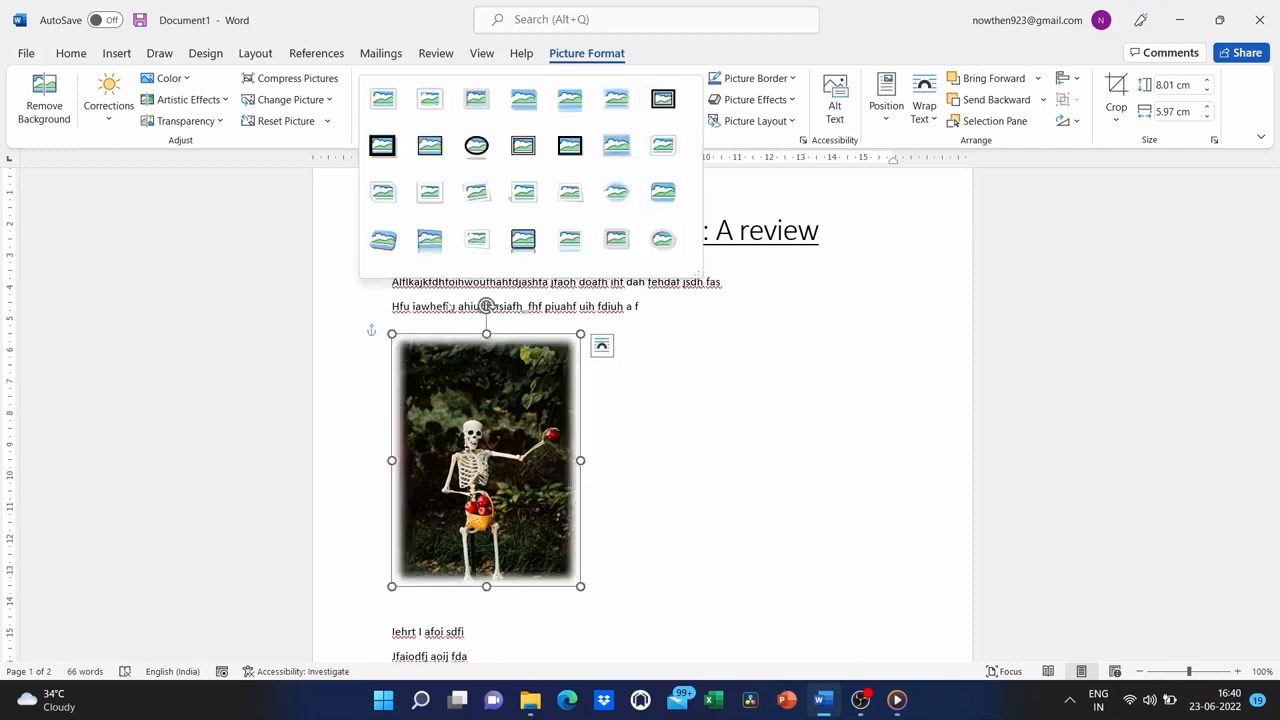
left_click(431, 241)
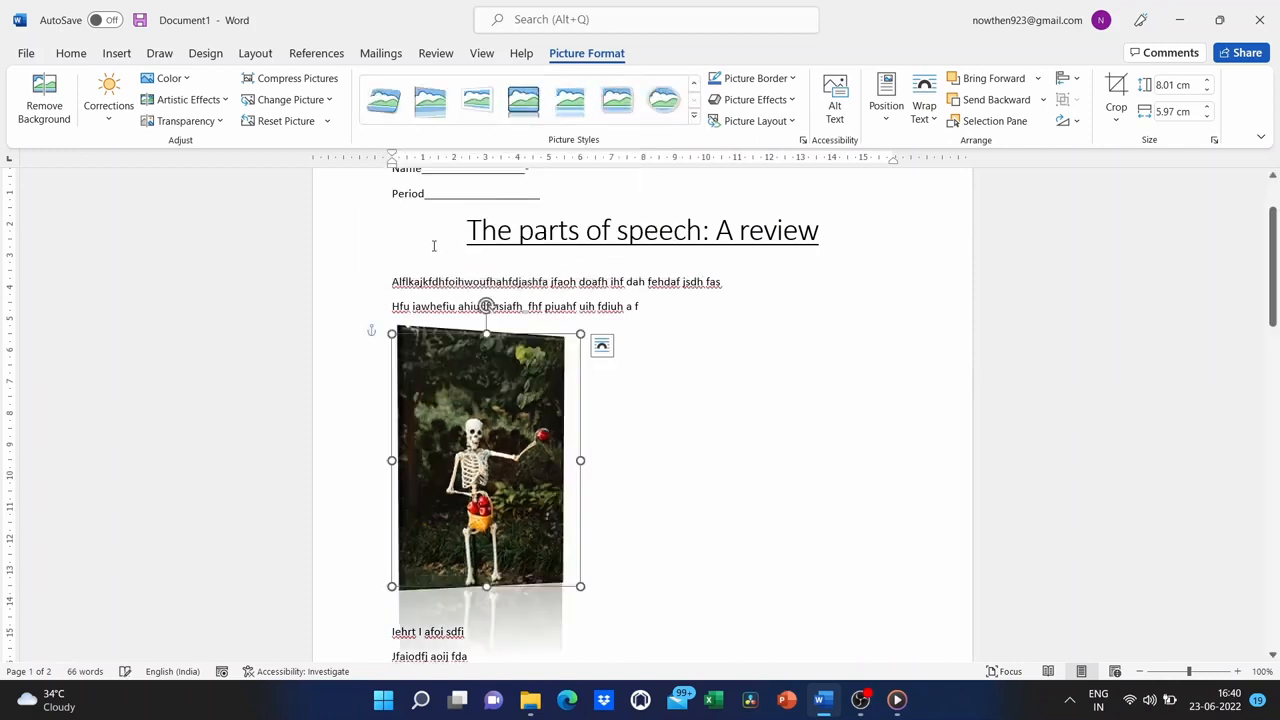
Try a white-framed picture style on the skeleton picture and apply the soft-edged rectangle style instead
left_click(694, 117)
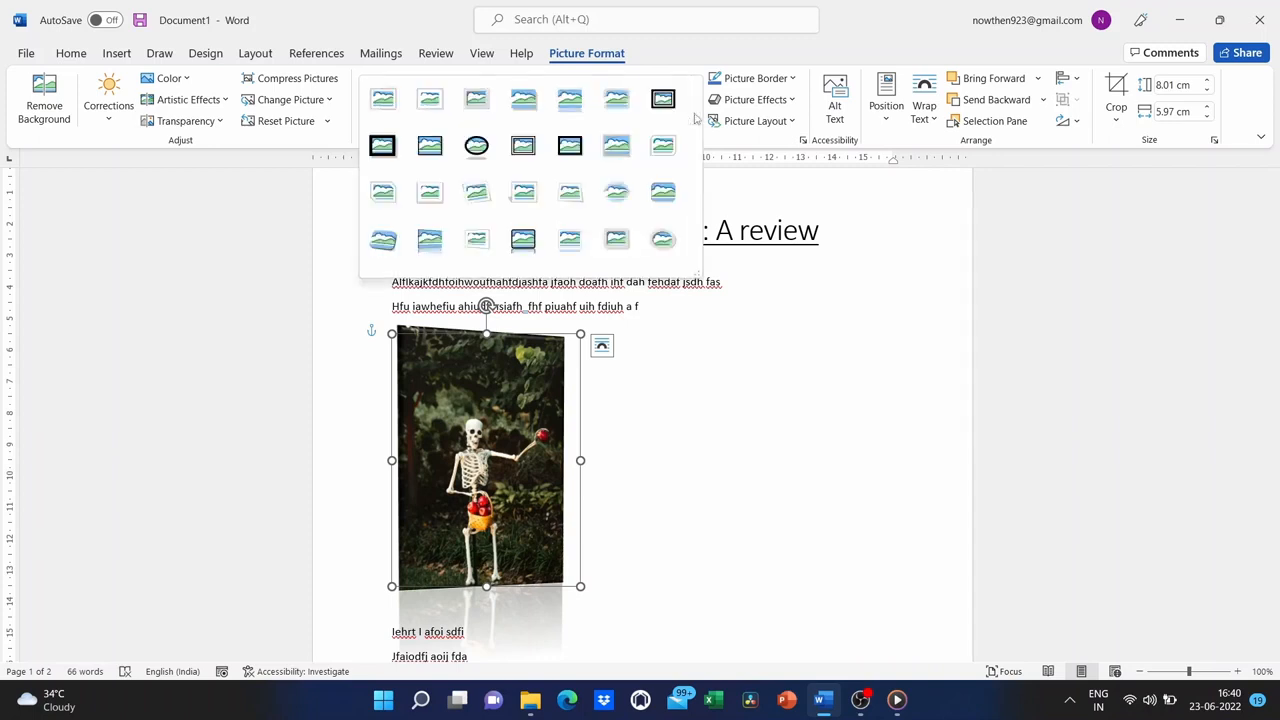
left_click(389, 103)
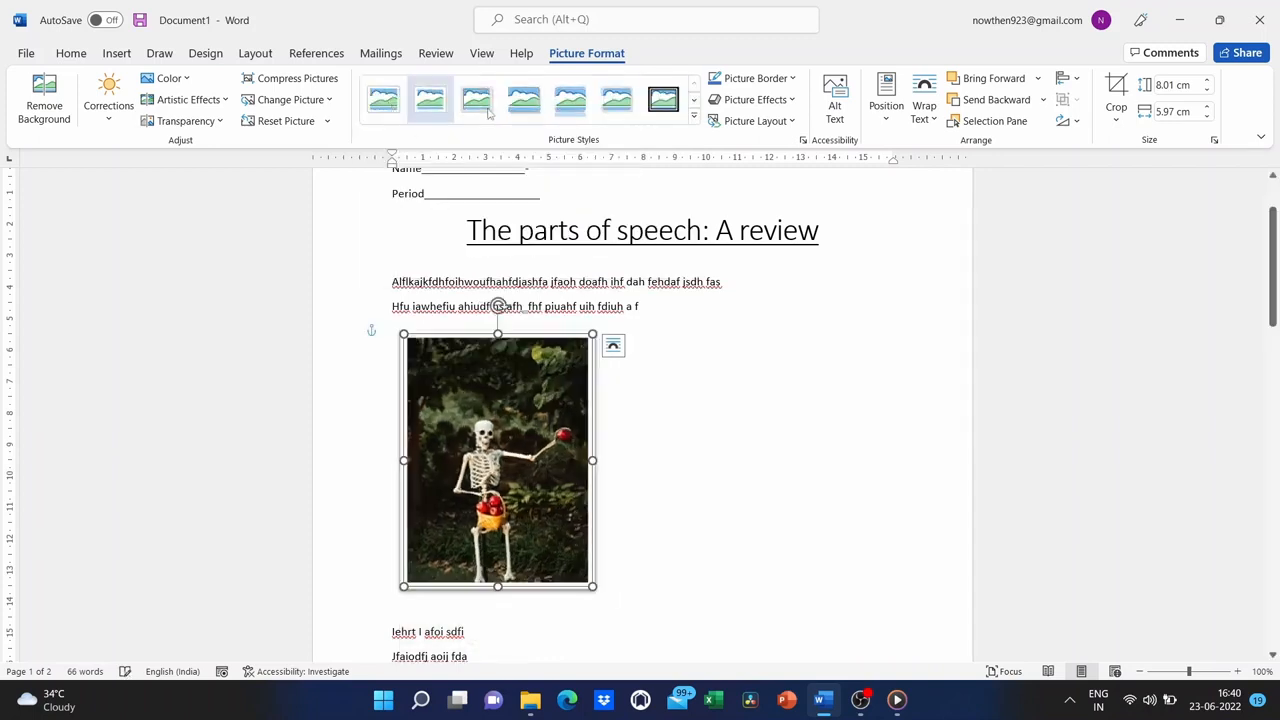
left_click(633, 103)
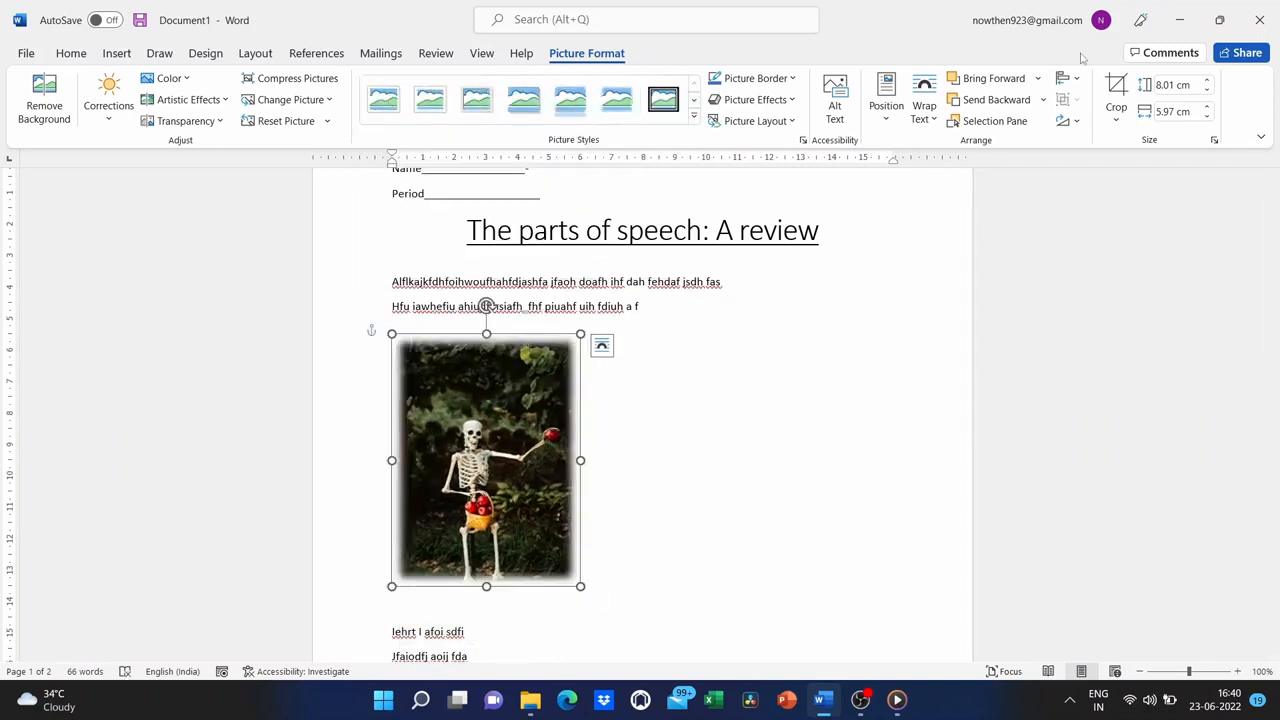
Crop the skeleton picture from its upper edge and both sides to about 5.51 cm high and 2.41 cm wide
left_click(1116, 95)
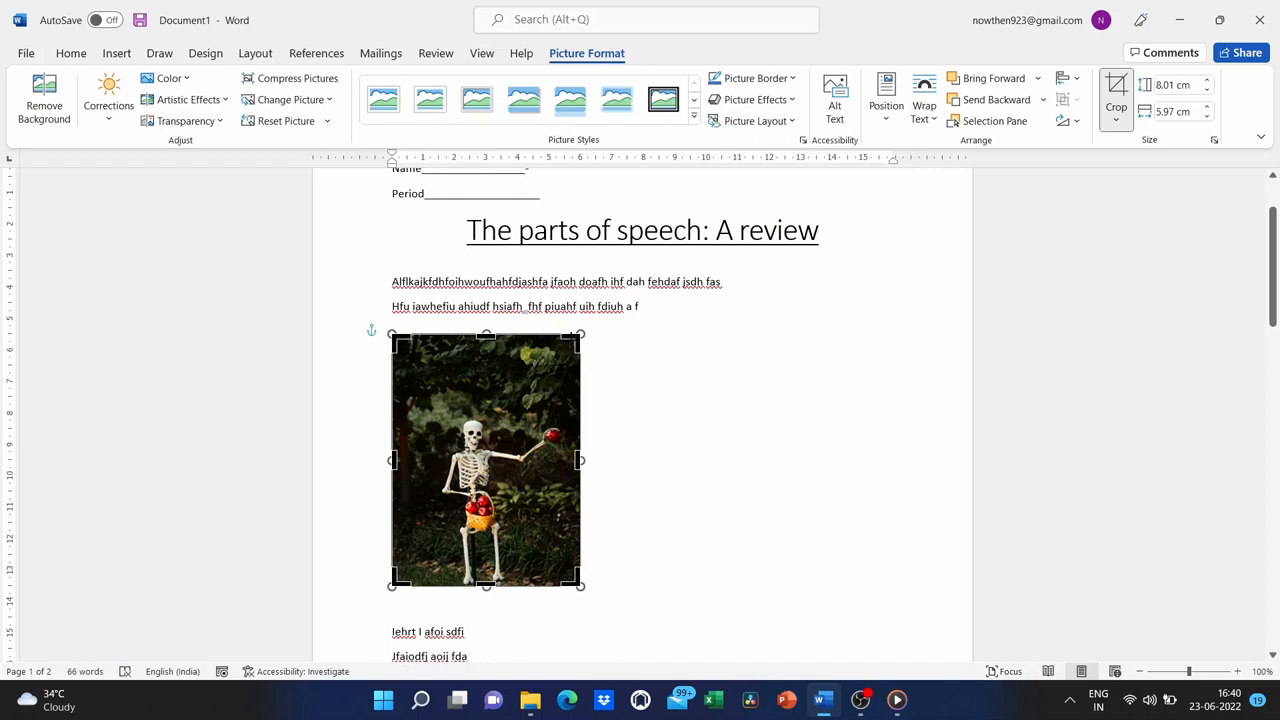
mouse_move(570, 338)
left_mouse_down()
mouse_move(570, 376)
mouse_move(570, 345)
left_mouse_up()
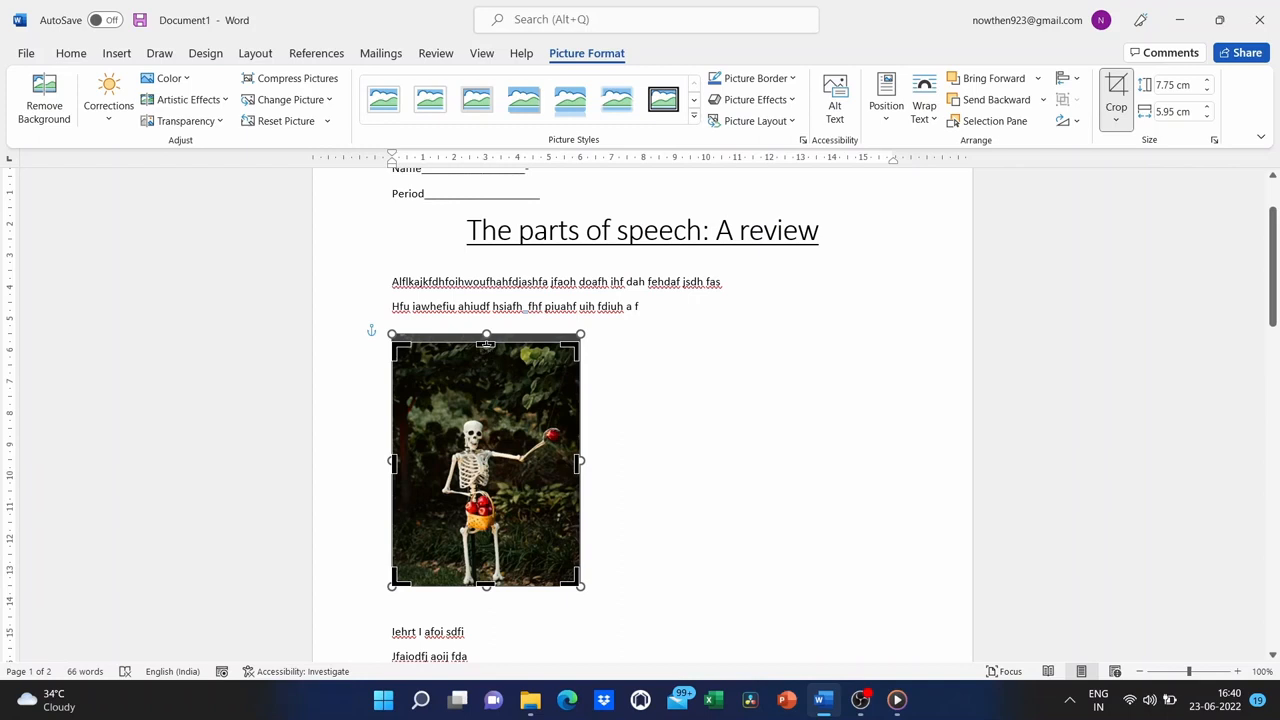
left_click_drag(486, 342, 502, 412)
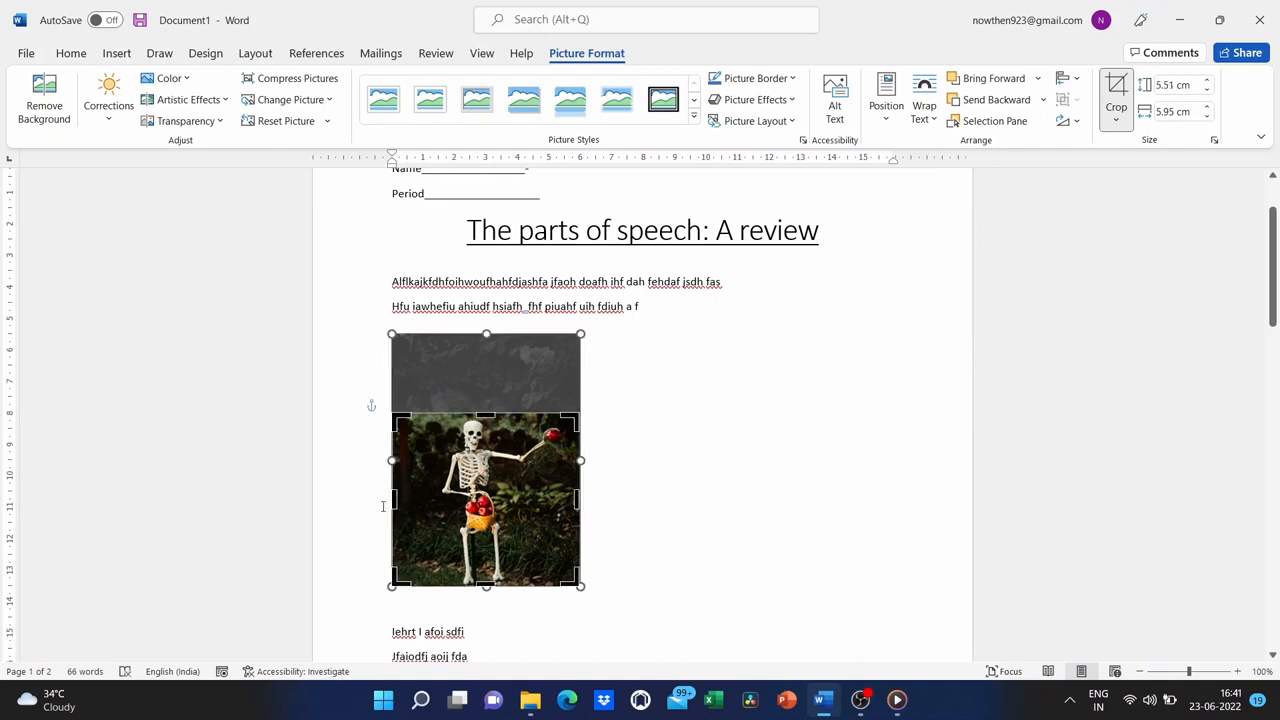
left_click_drag(393, 497, 436, 497)
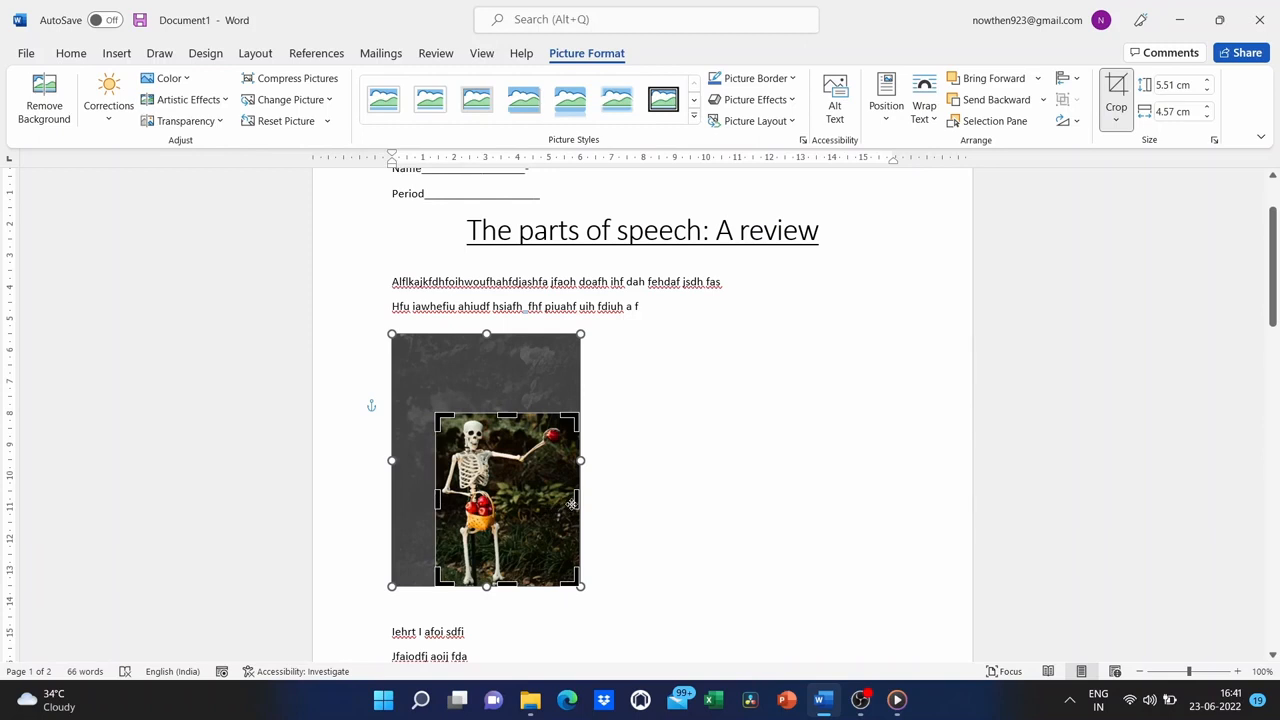
left_click_drag(577, 500, 511, 500)
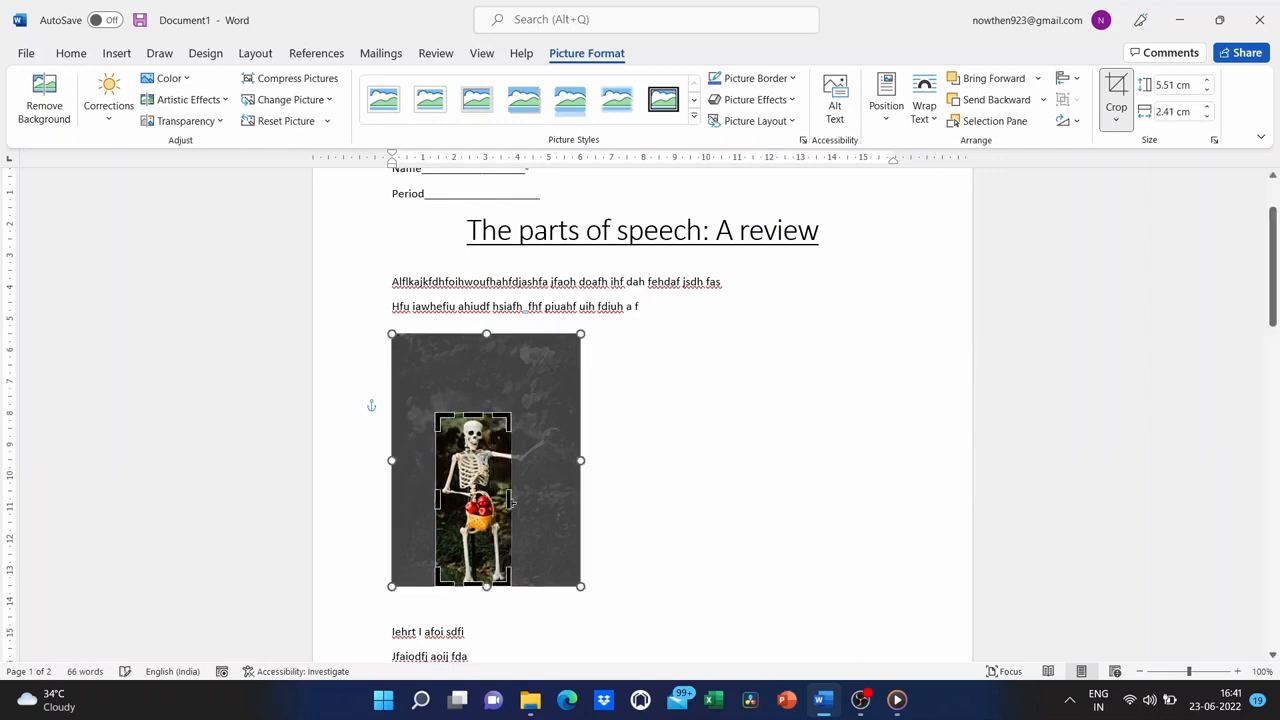
left_click(667, 492)
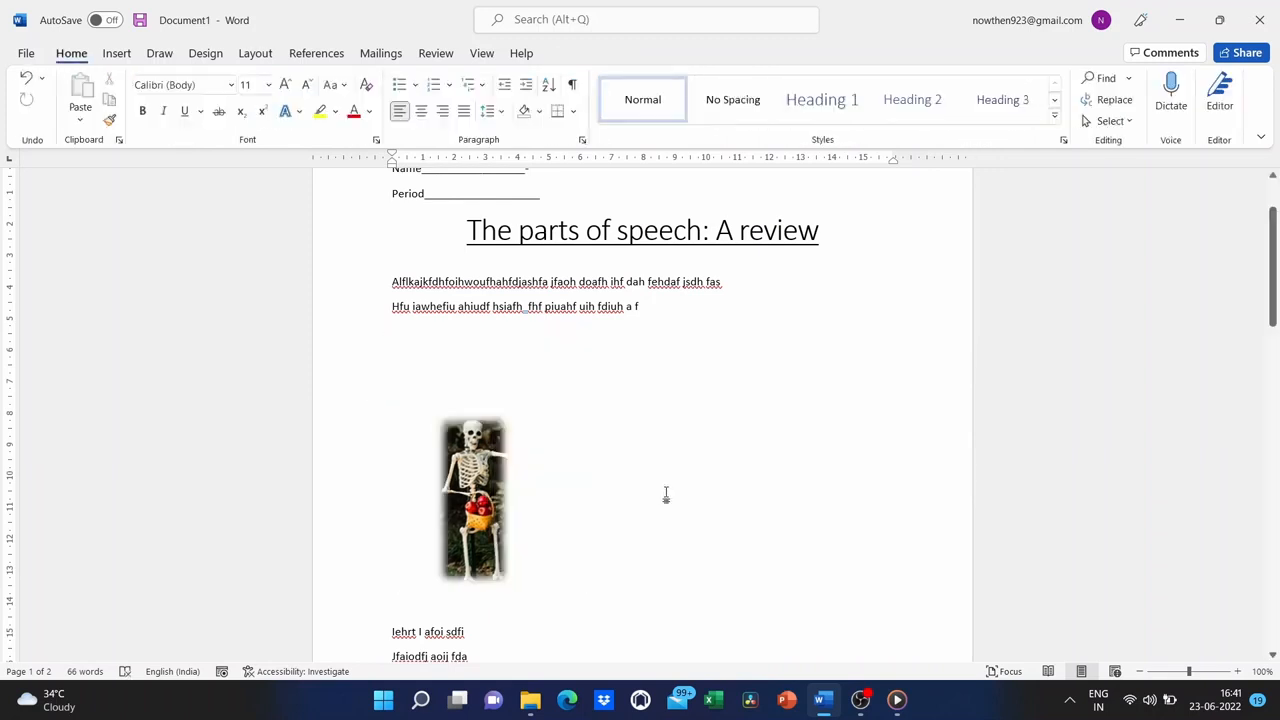
Enlarge the cropped skeleton picture proportionally to about 8.41 cm high and 3.68 cm wide
left_click(473, 466)
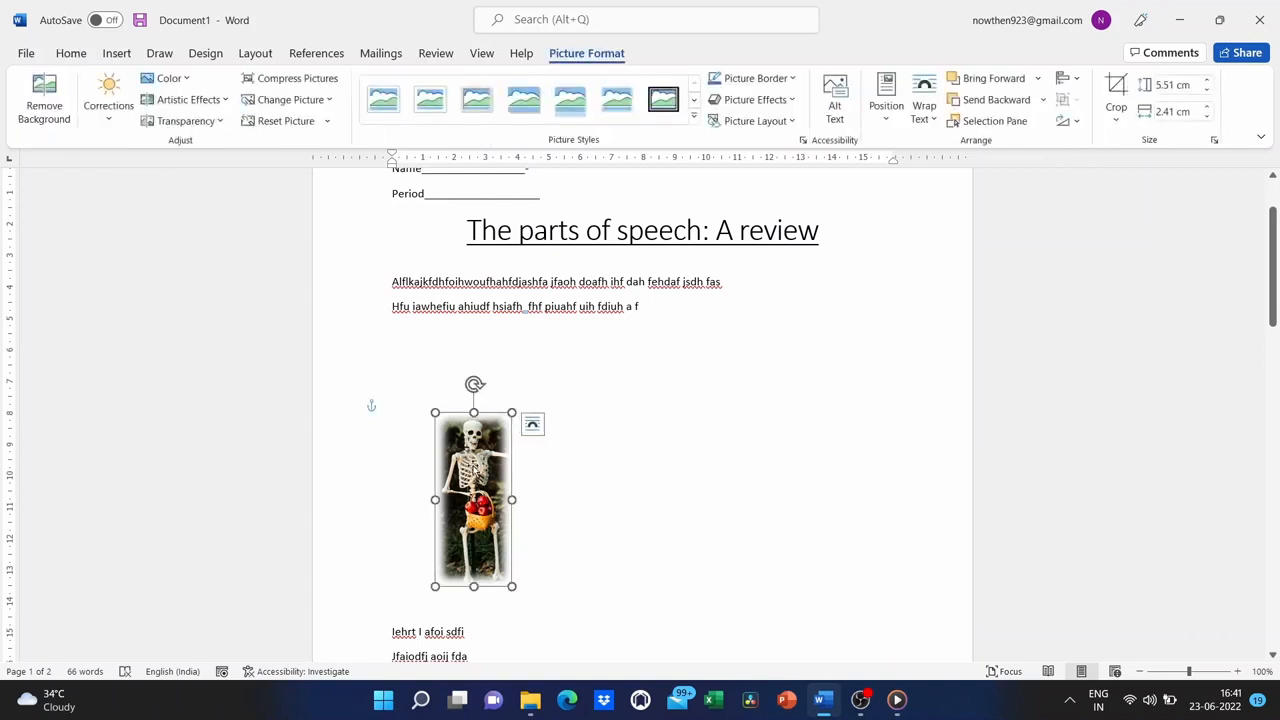
left_click_drag(511, 412, 552, 400)
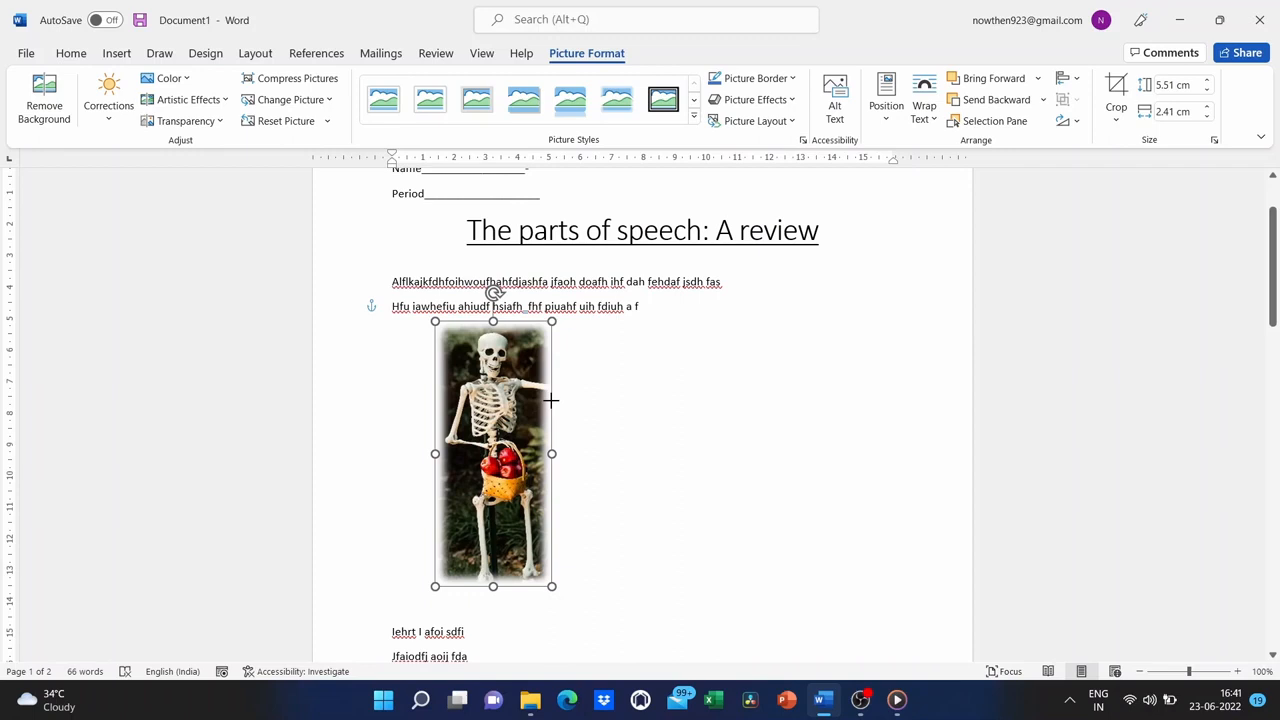
left_click(613, 411)
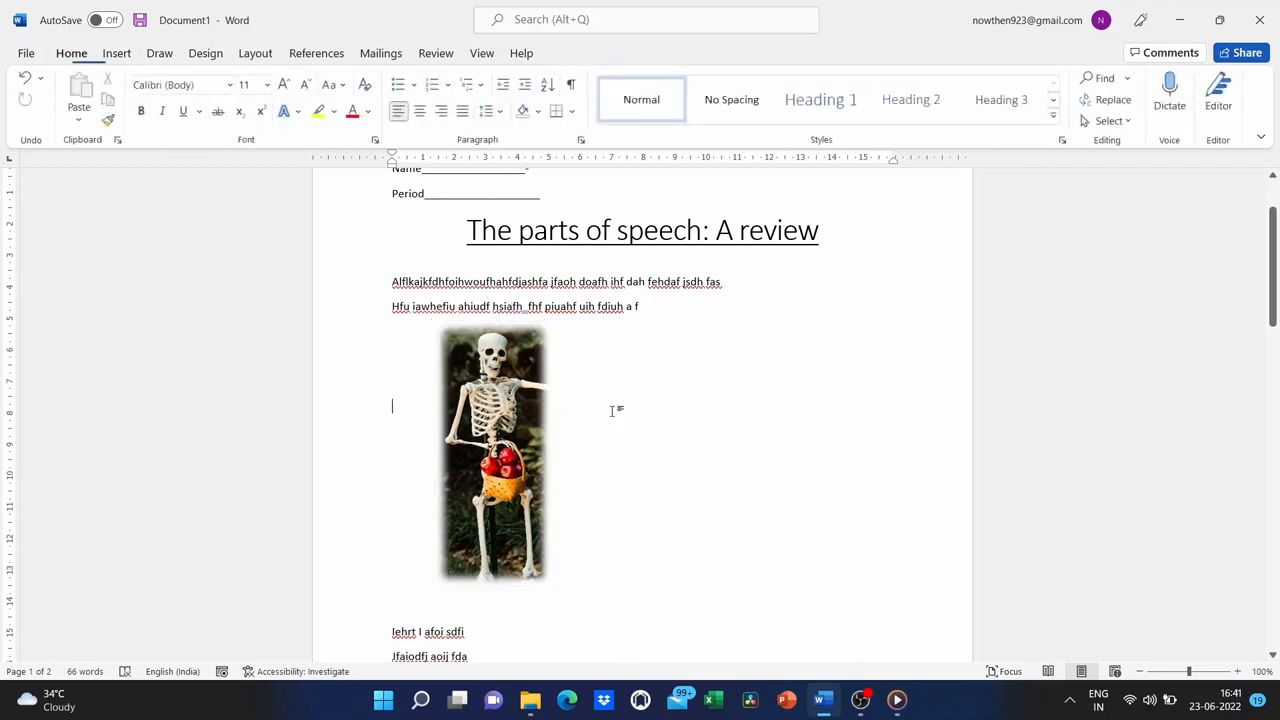
left_click(537, 421)
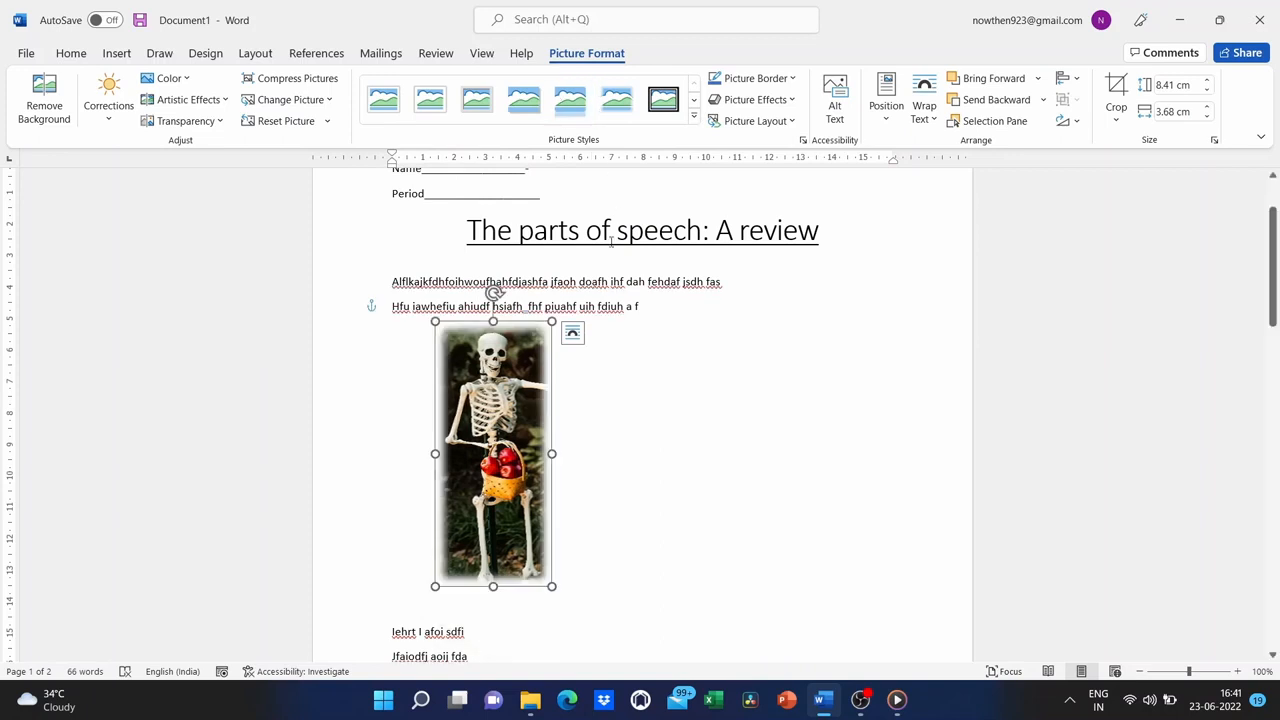
Draw a double-headed arrow line sloping down to the right in the blank area beside the skeleton picture
left_click(116, 53)
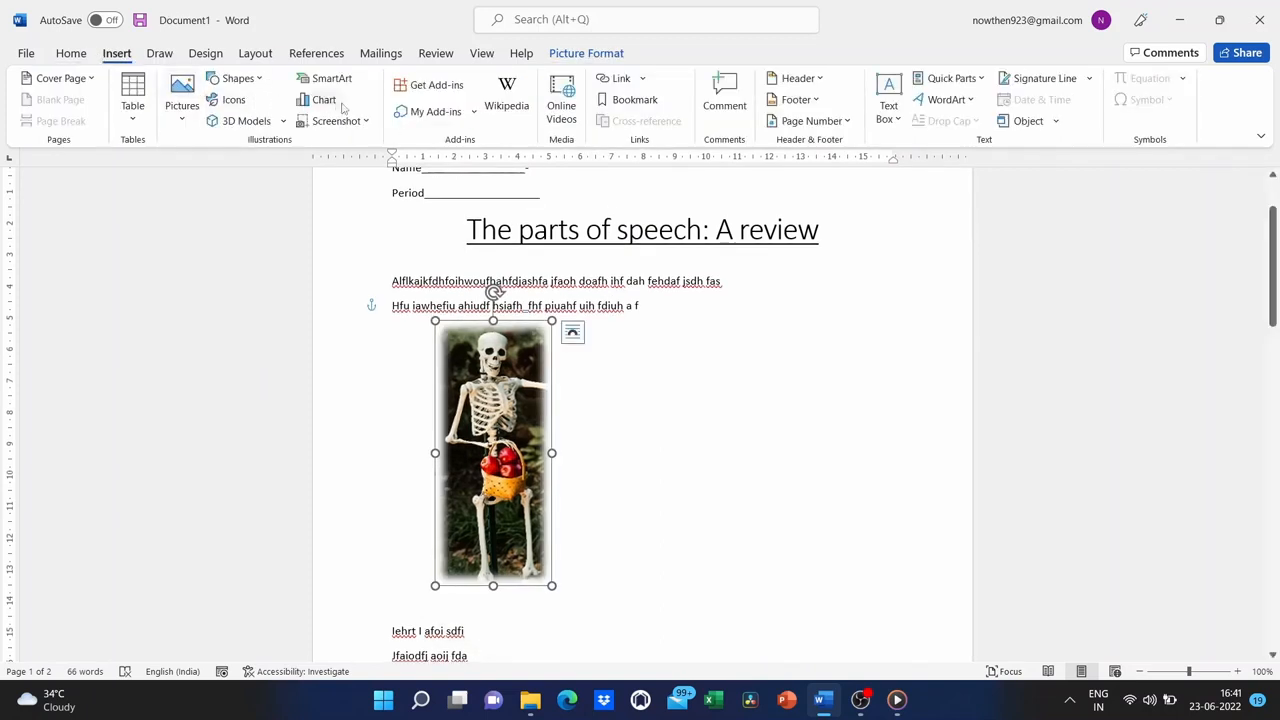
left_click(240, 78)
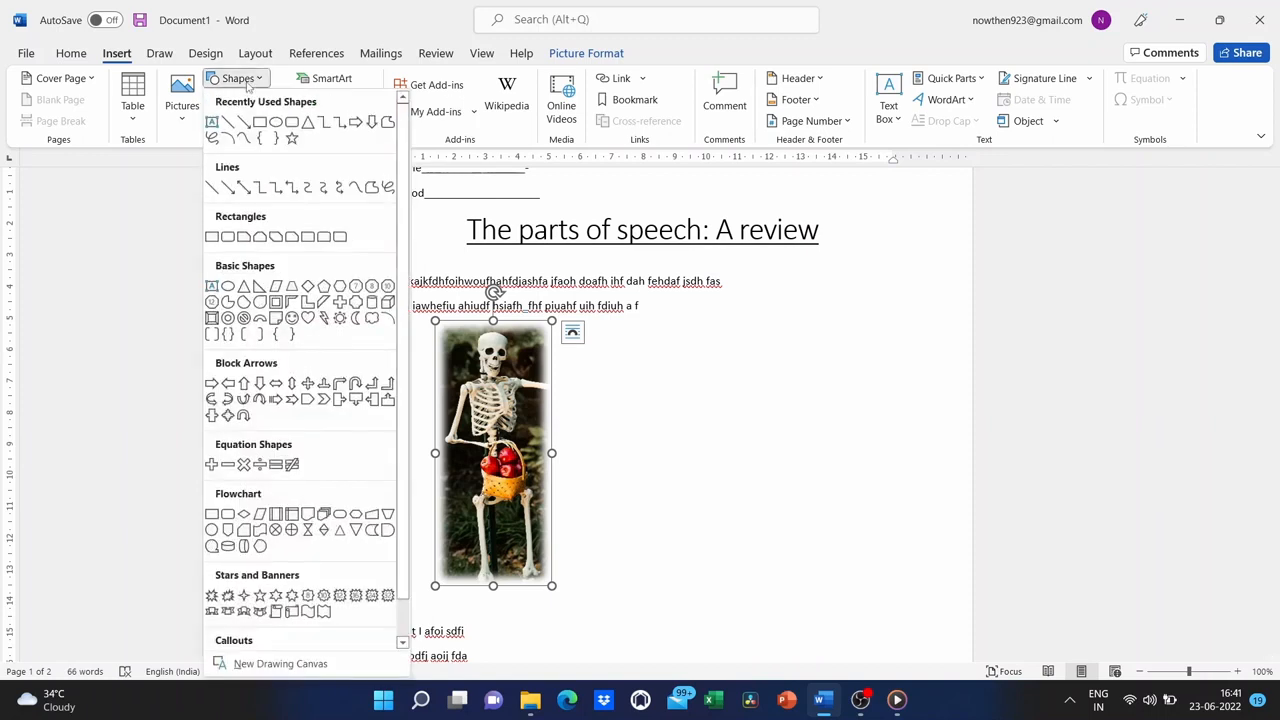
left_click(244, 187)
left_click_drag(720, 381, 872, 479)
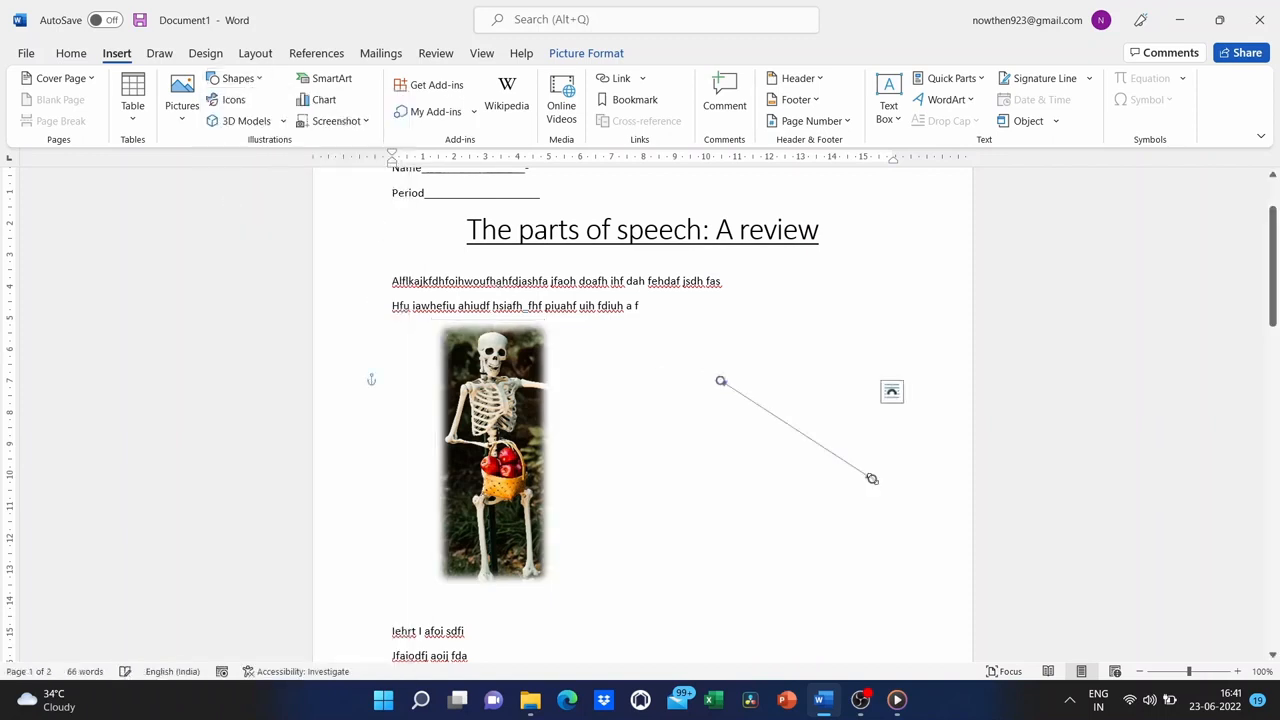
Draw a cross shape about 6.99 cm high and 6.8 cm wide beside the skeleton picture, overlapping the arrow line
left_click(112, 54)
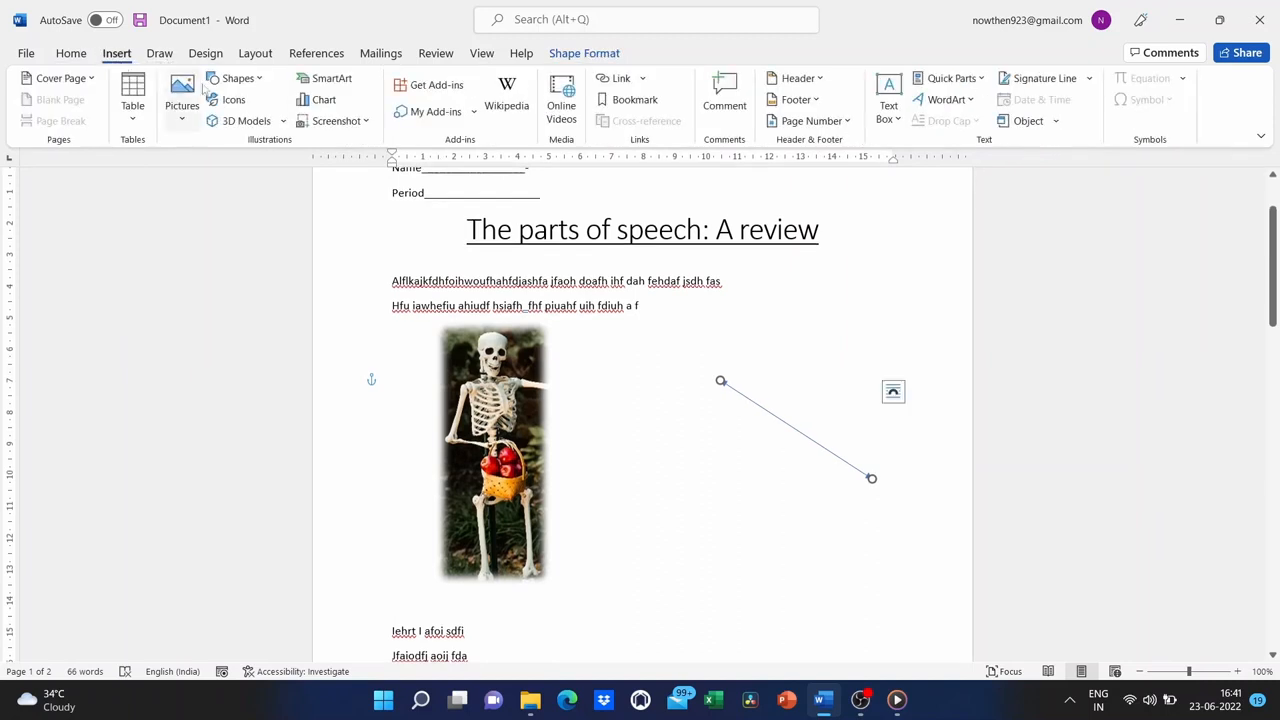
left_click(234, 80)
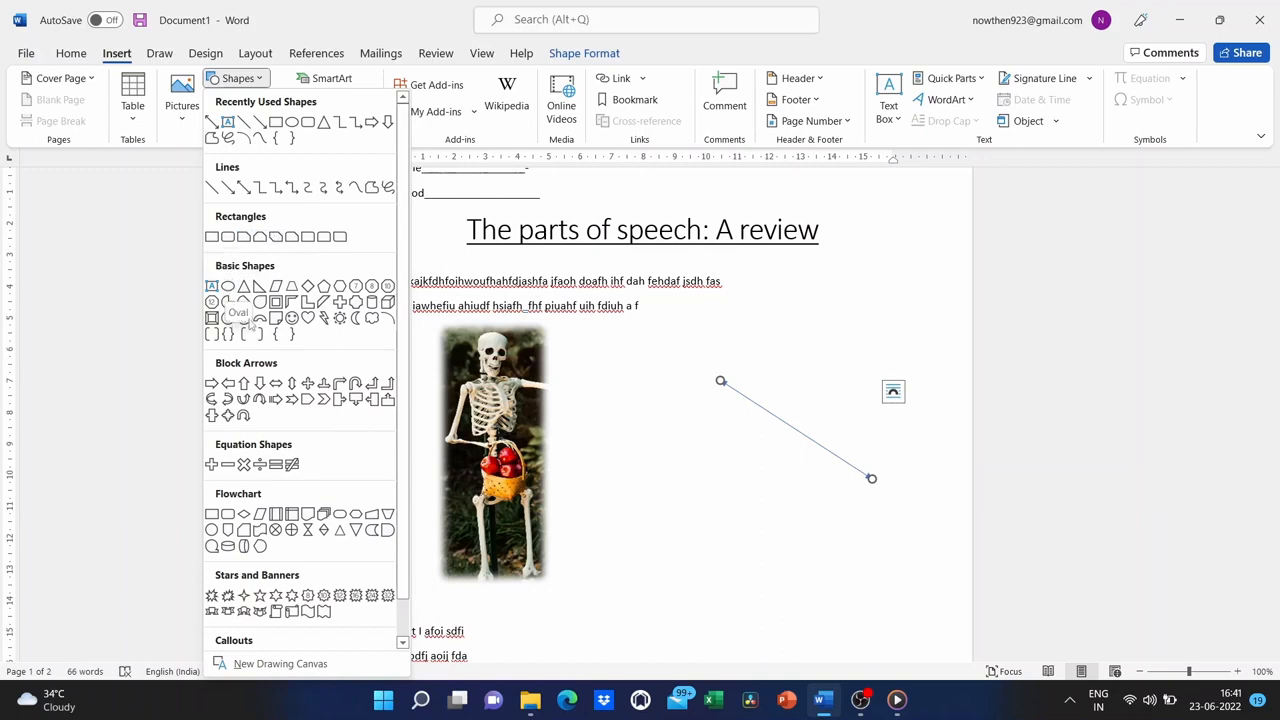
left_click(338, 303)
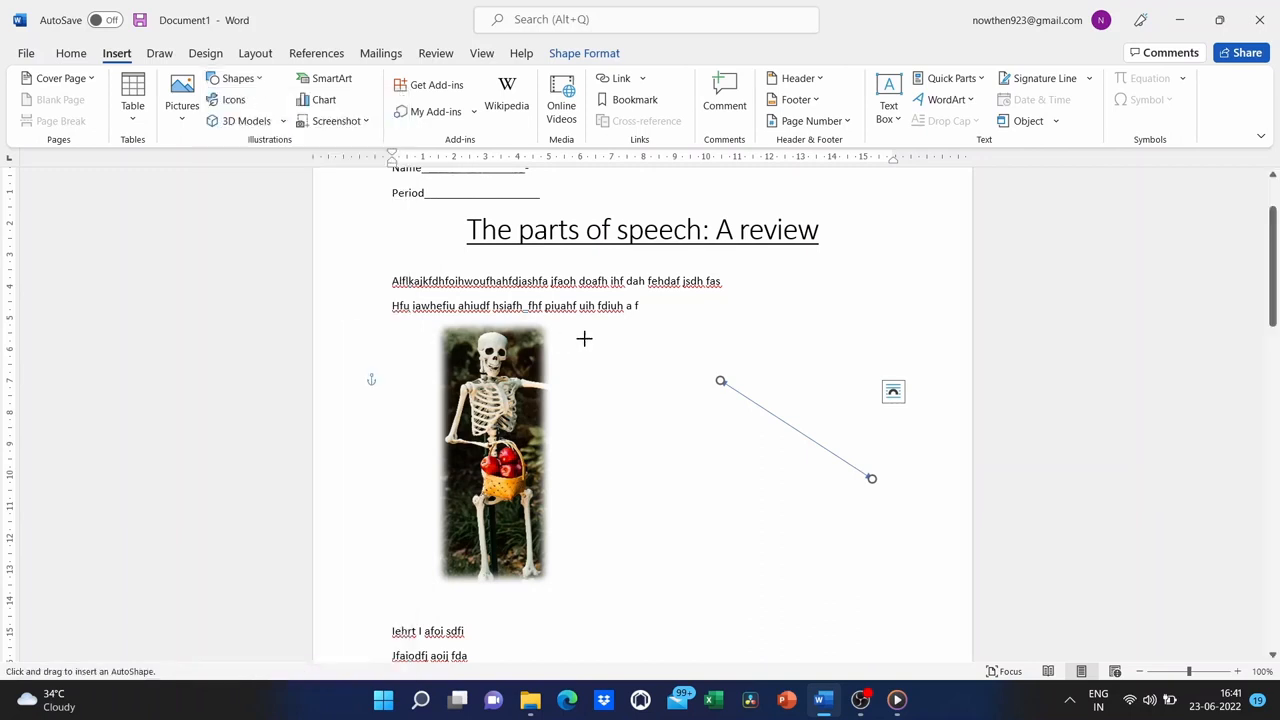
left_click_drag(611, 339, 825, 558)
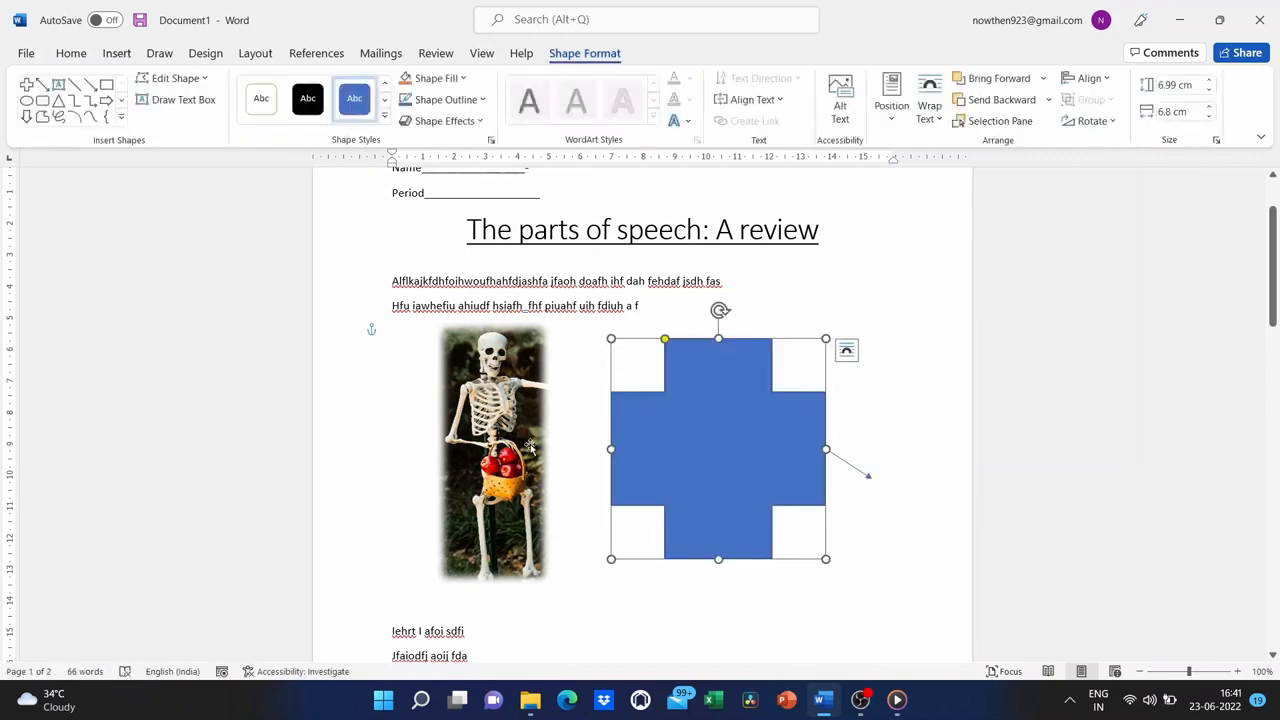
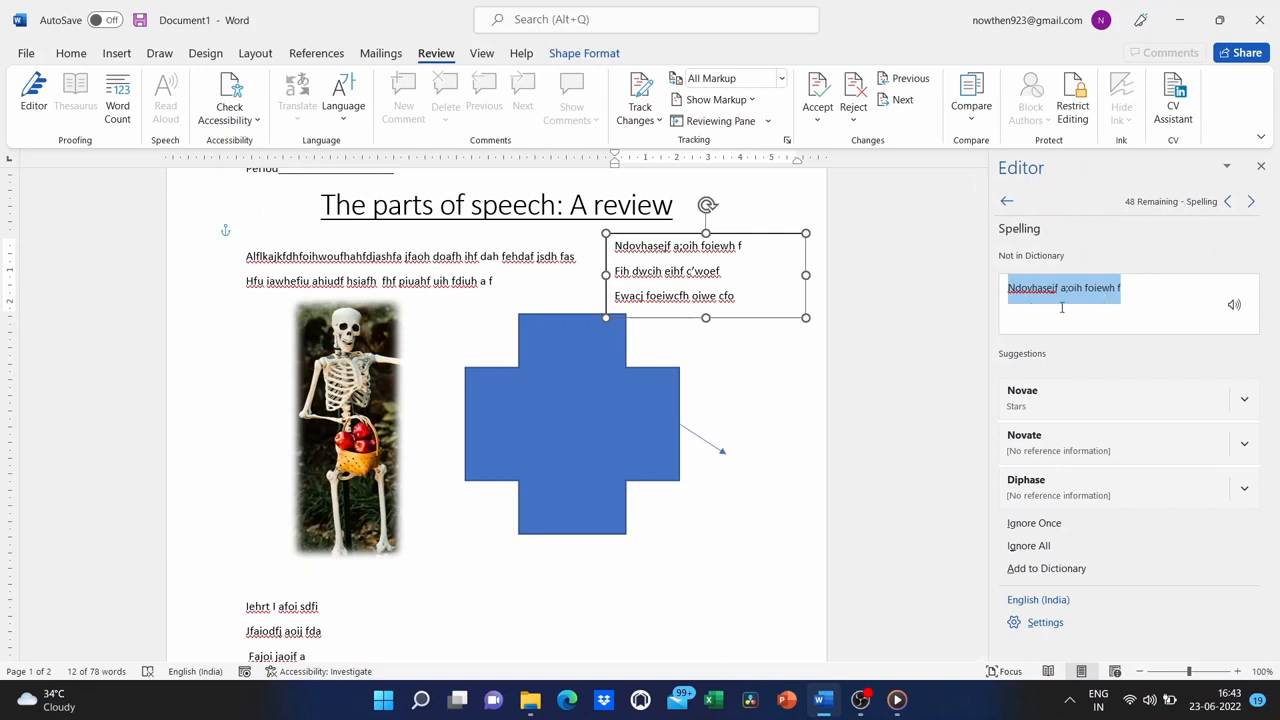
Look over the spelling suggestions for the text box's first line, and view the document's word count statistics
left_click(1139, 296)
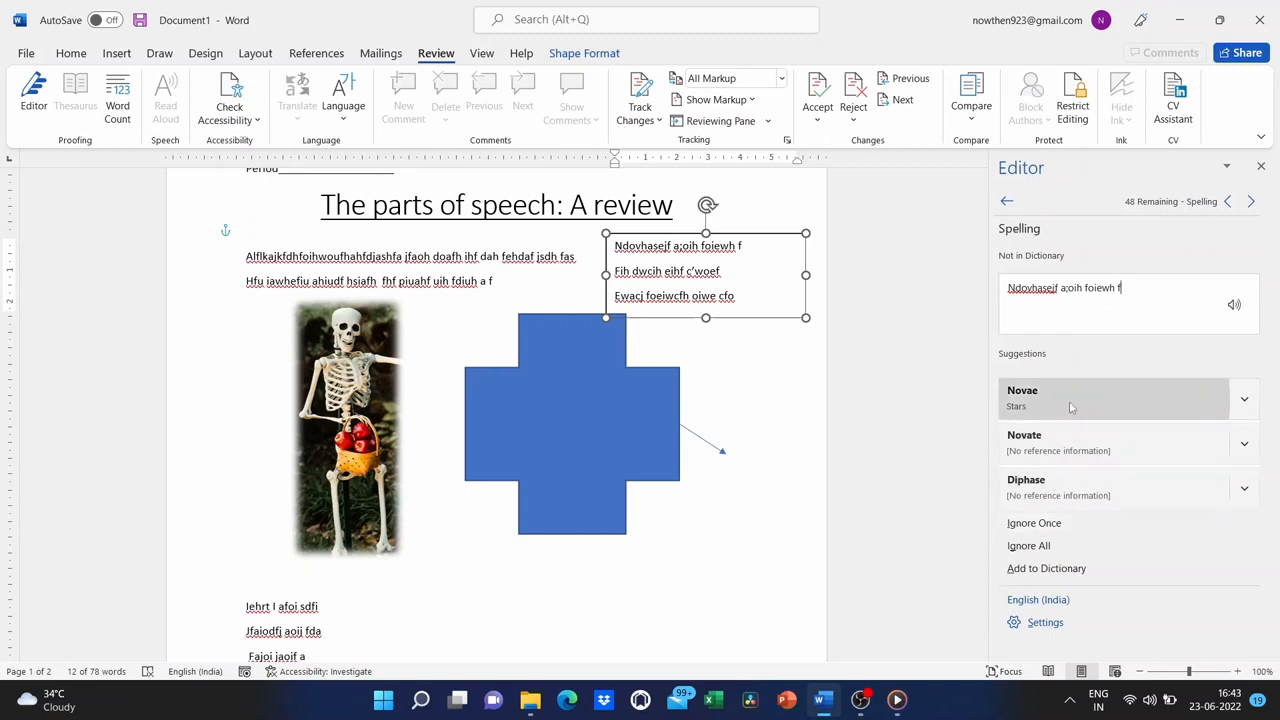
left_click(1261, 166)
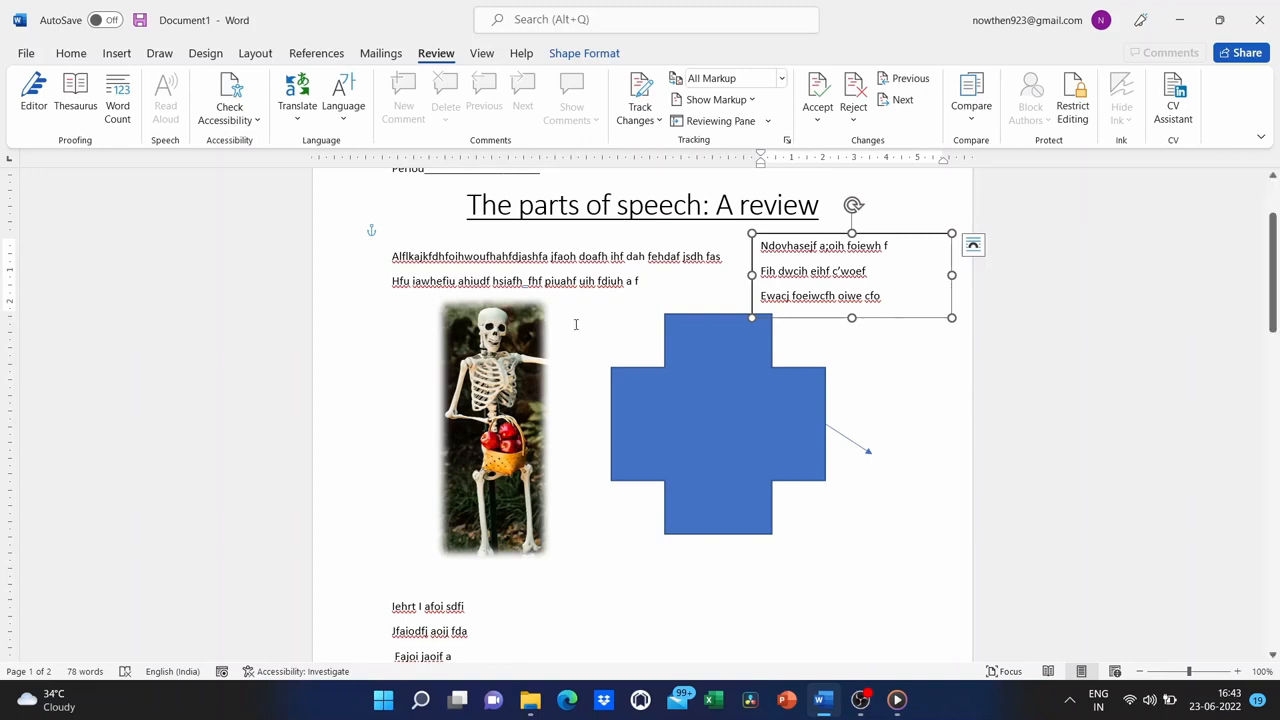
left_click(118, 100)
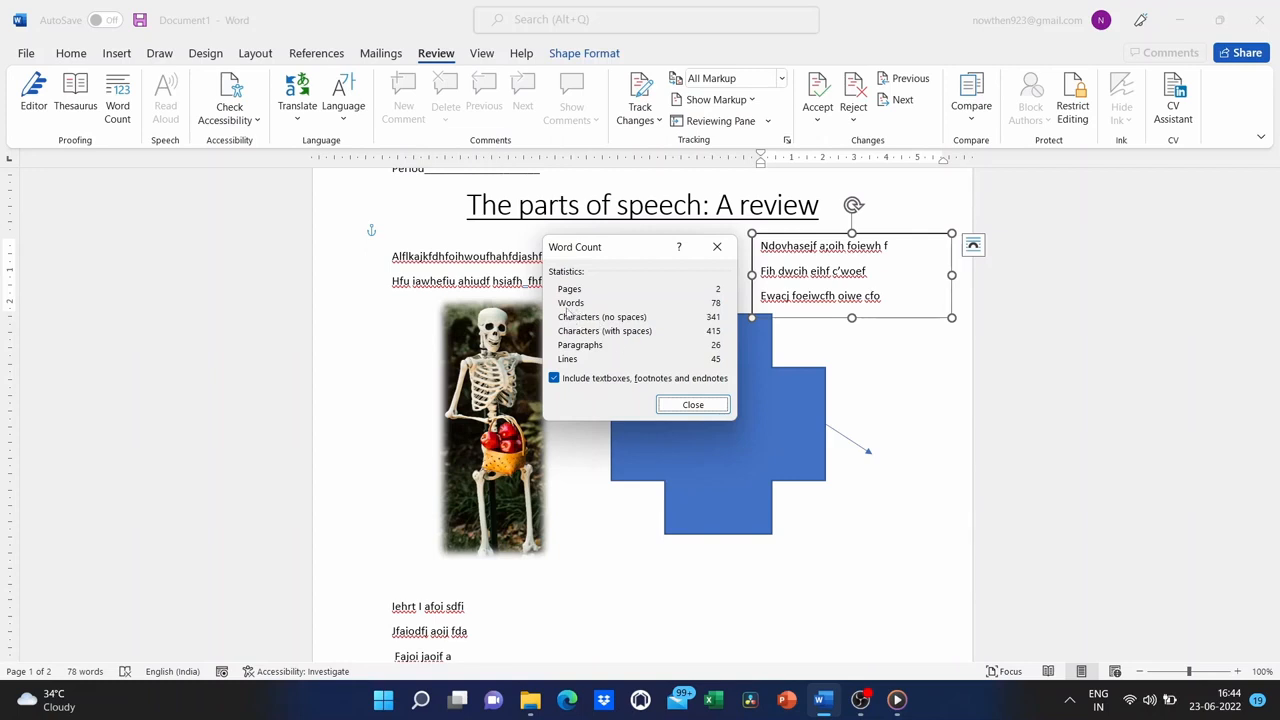
left_click(691, 404)
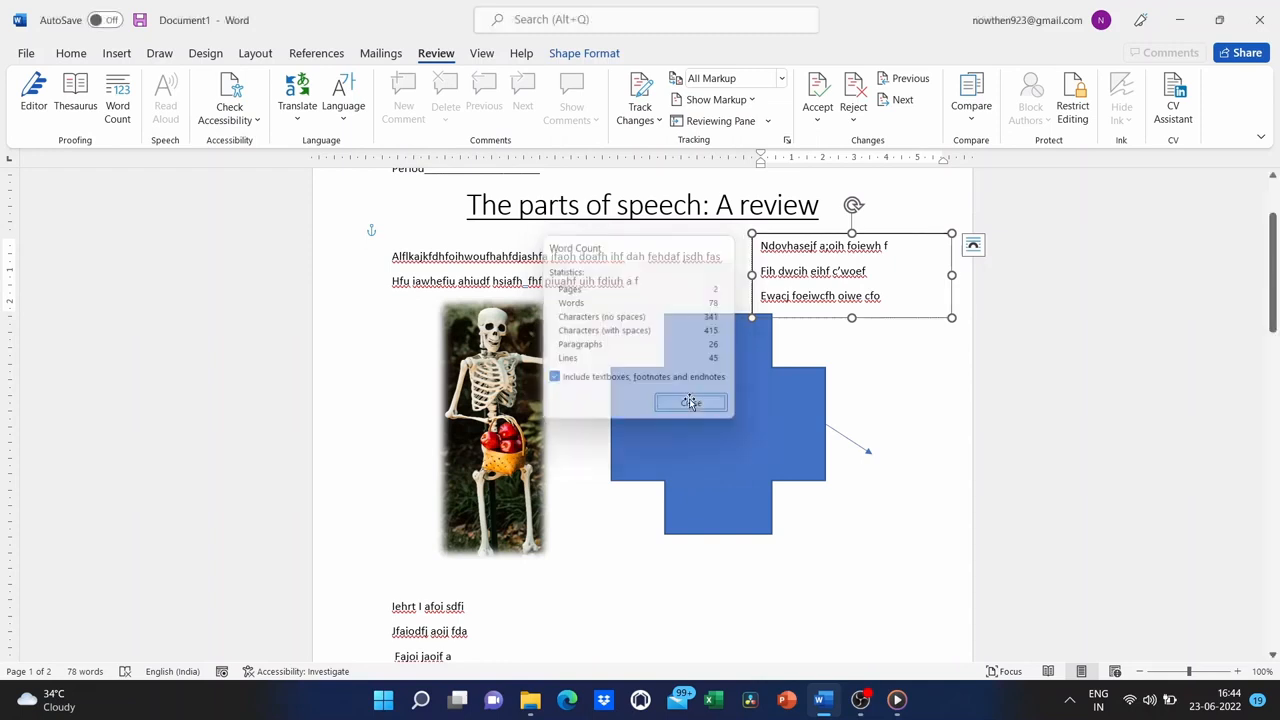
Look up the words "foeiwcfh oiwe cfo" from the text box in the thesaurus
left_click(76, 92)
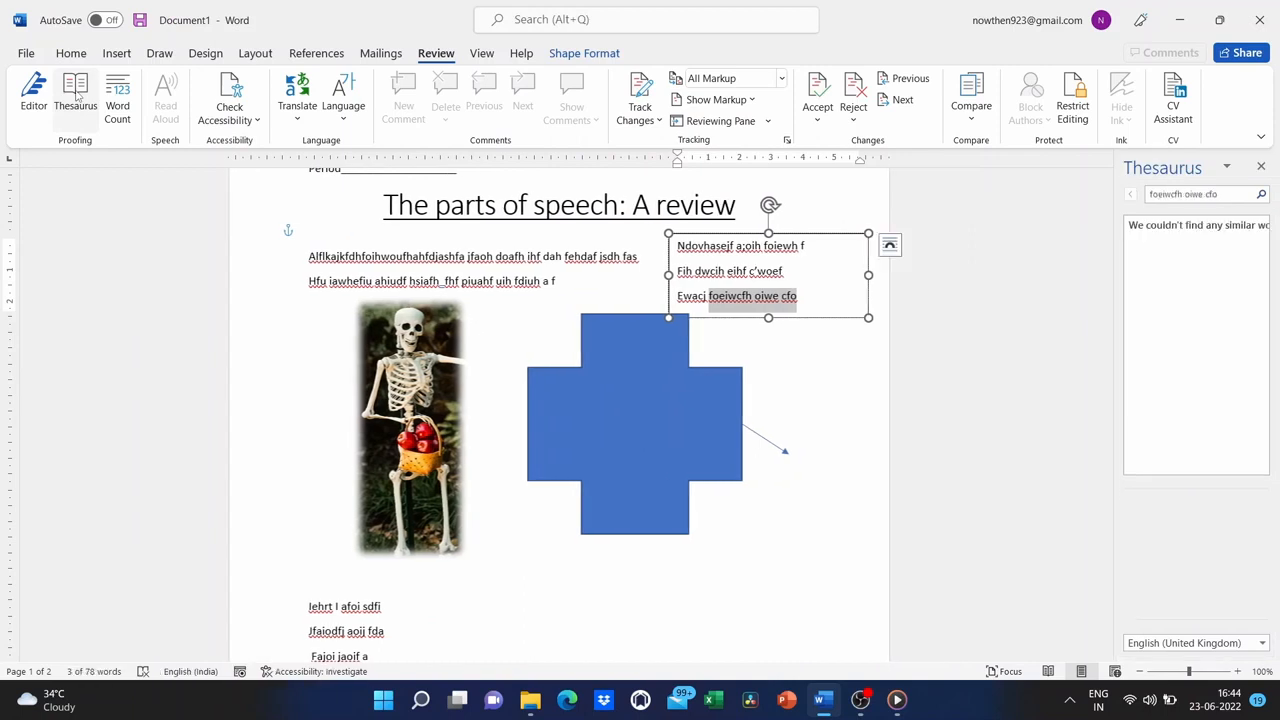
left_click(1261, 167)
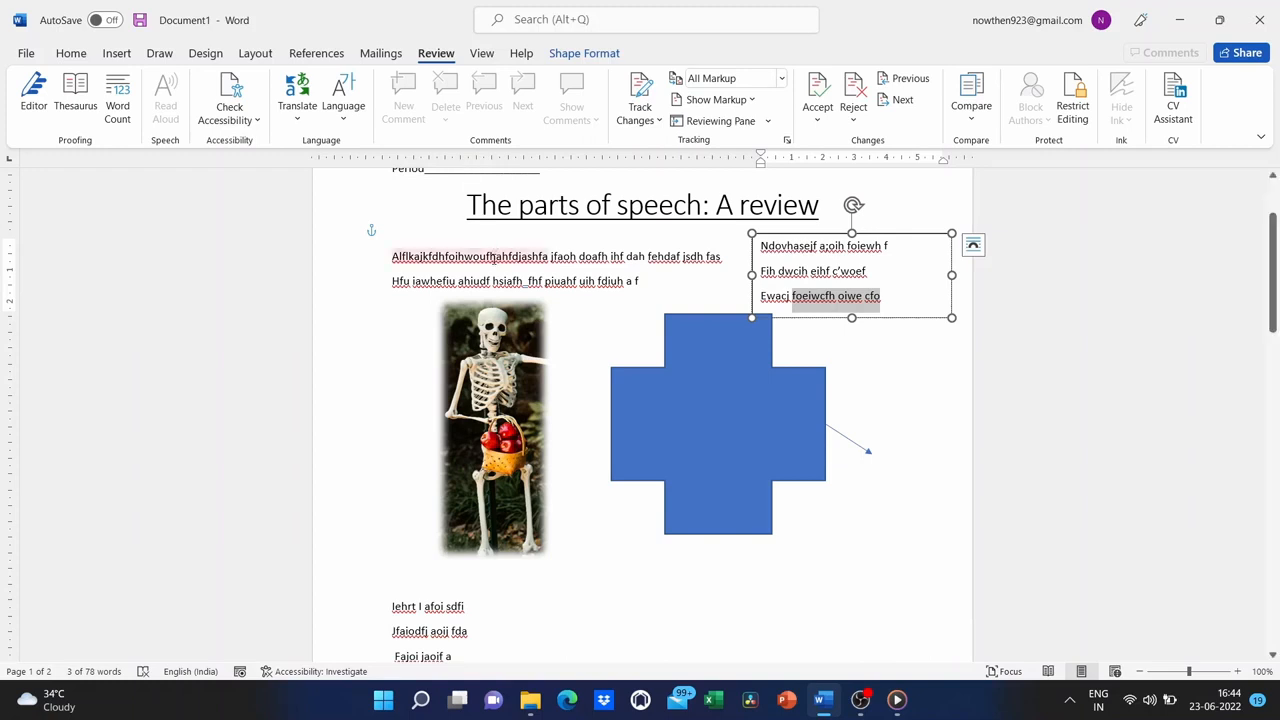
Delete the stray hyphen at the end of the Name line
scroll(589, 345, "up", 2)
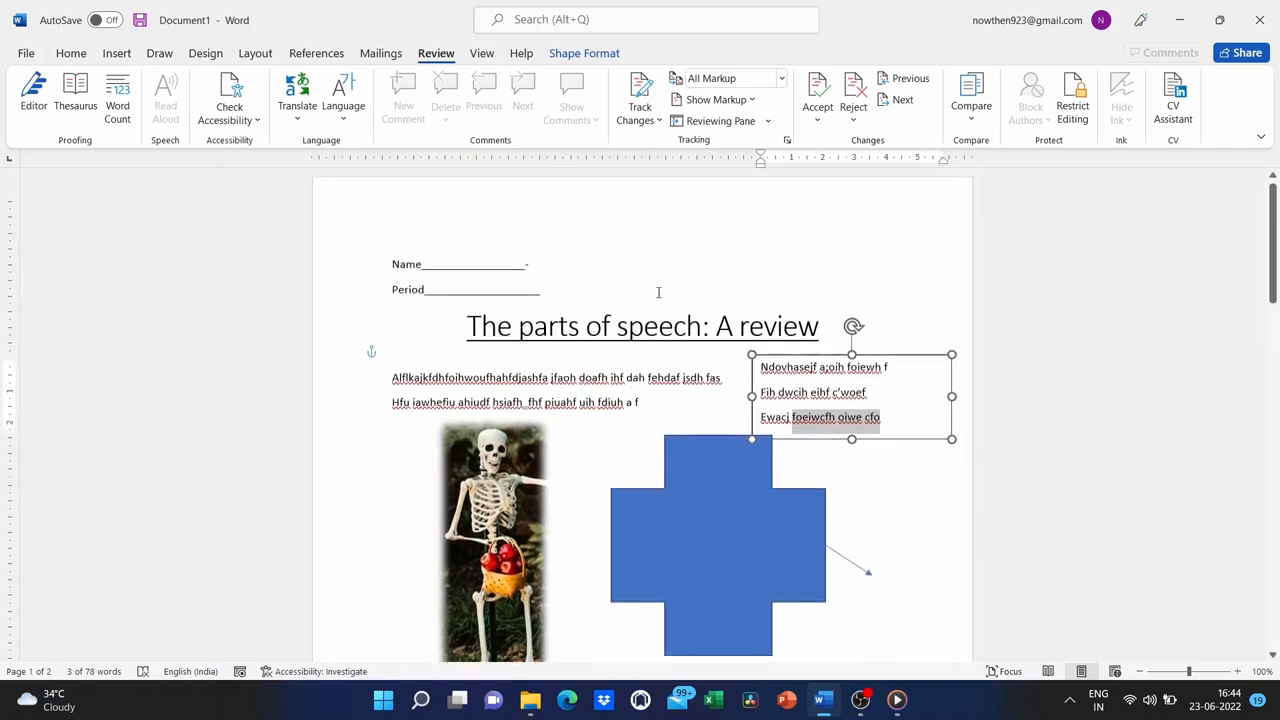
left_click(684, 268)
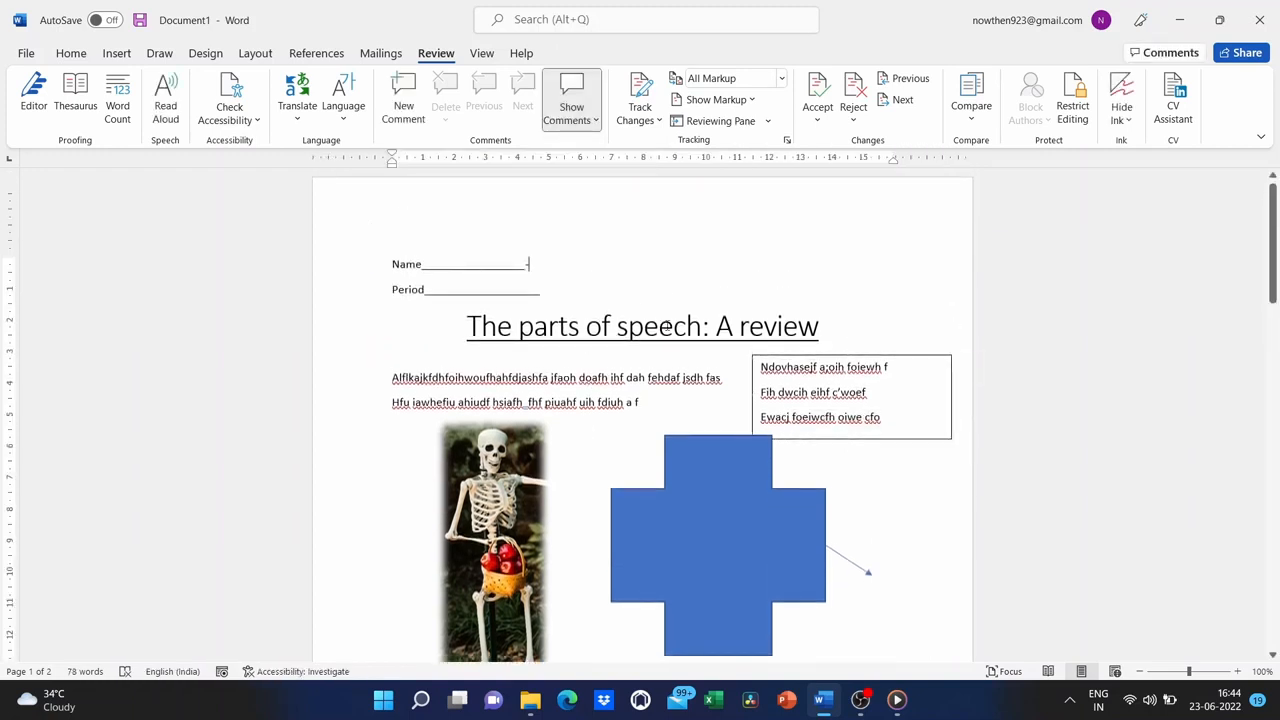
key("BackSpace")
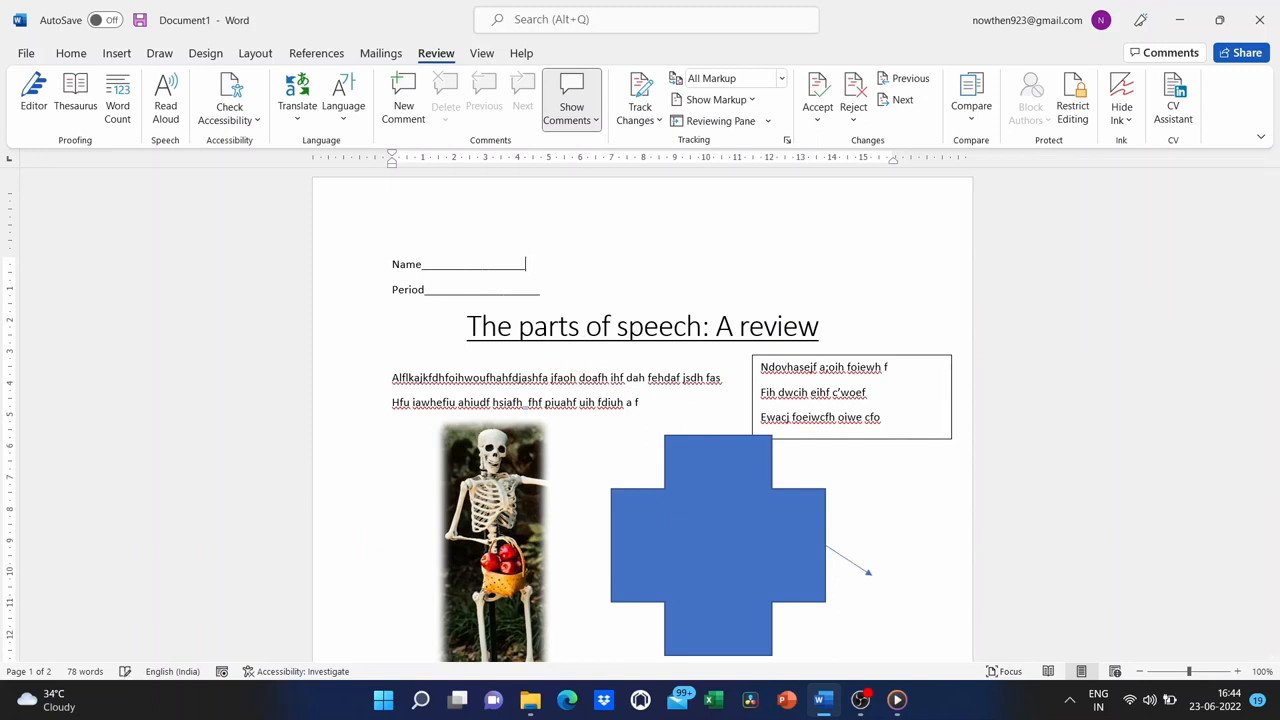
Try inserting two blank lines after the first body line below the title
scroll(508, 480, "down", 5)
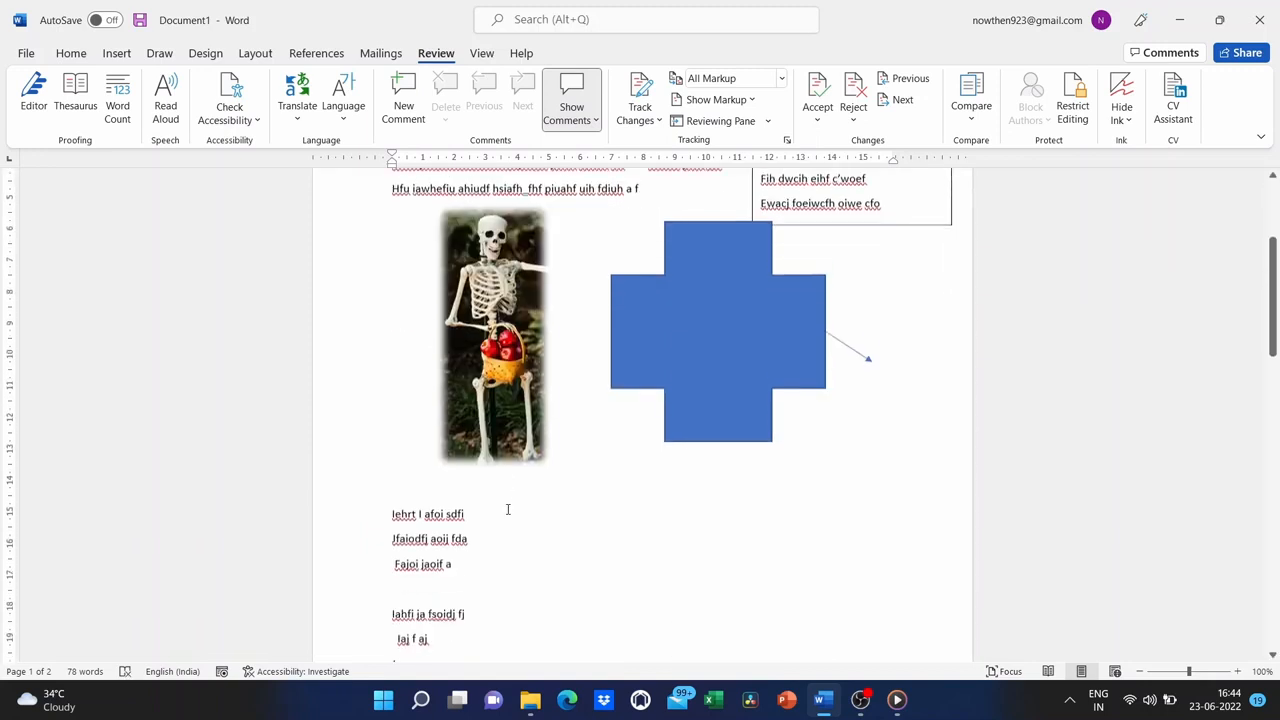
scroll(508, 509, "up", 4)
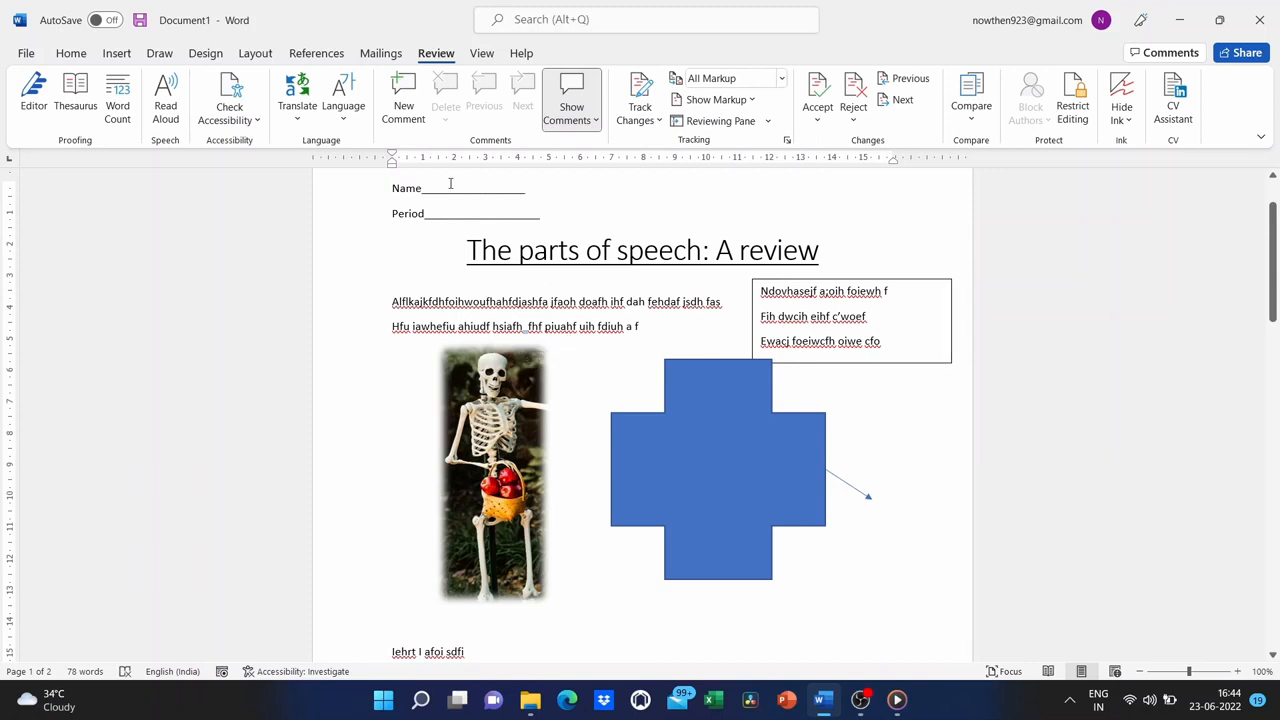
scroll(522, 252, "up", 2)
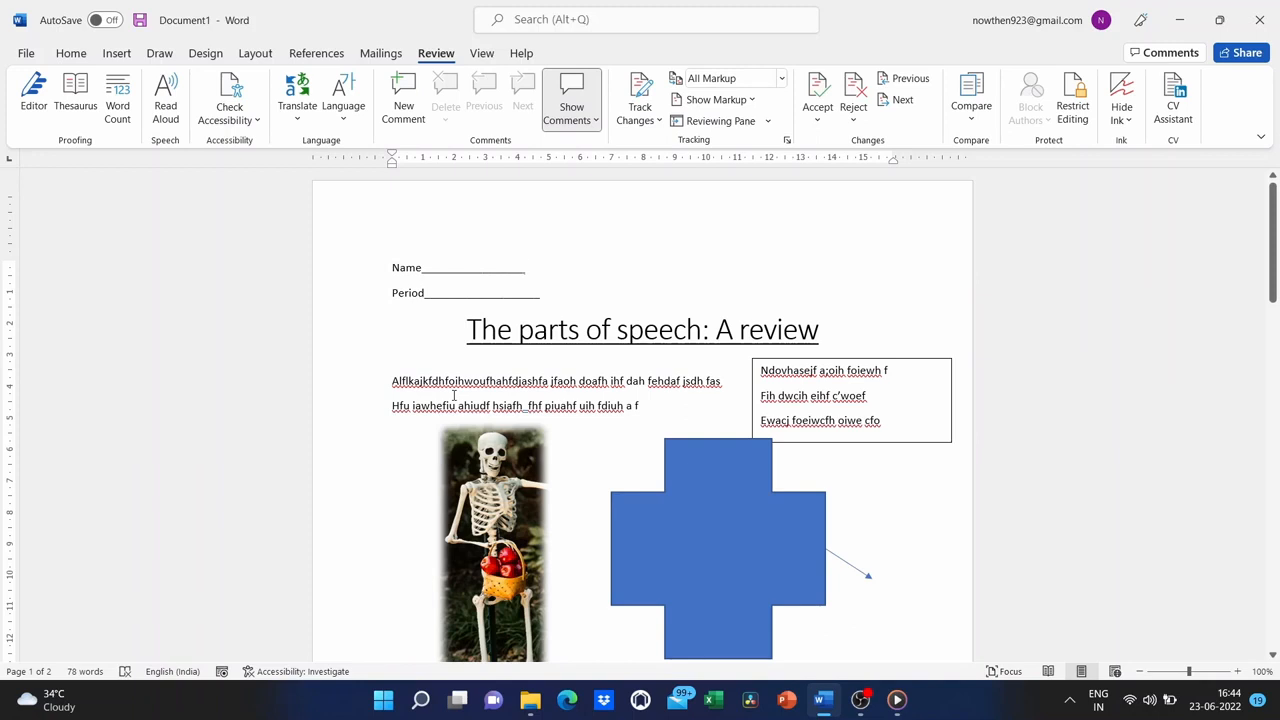
left_click(724, 381)
key("Return")
key("Return")
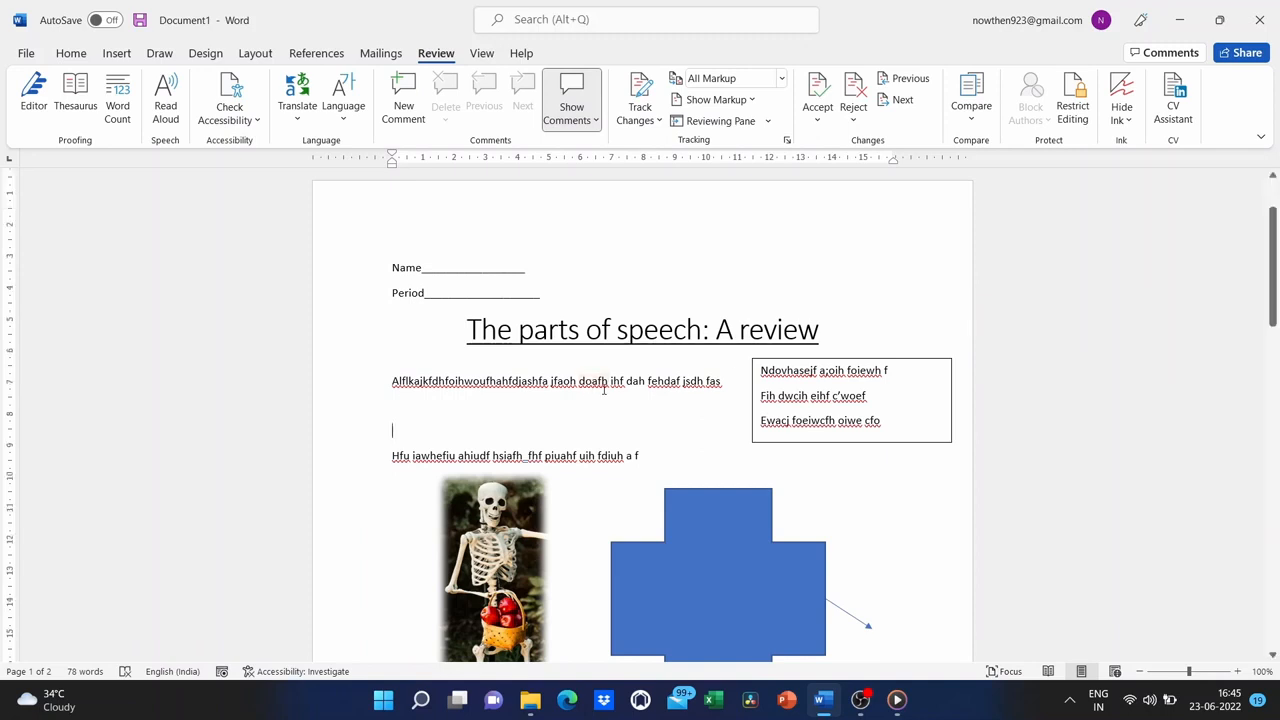
scroll(604, 389, "down", 3)
scroll(604, 389, "up", 2)
scroll(604, 389, "down", 1)
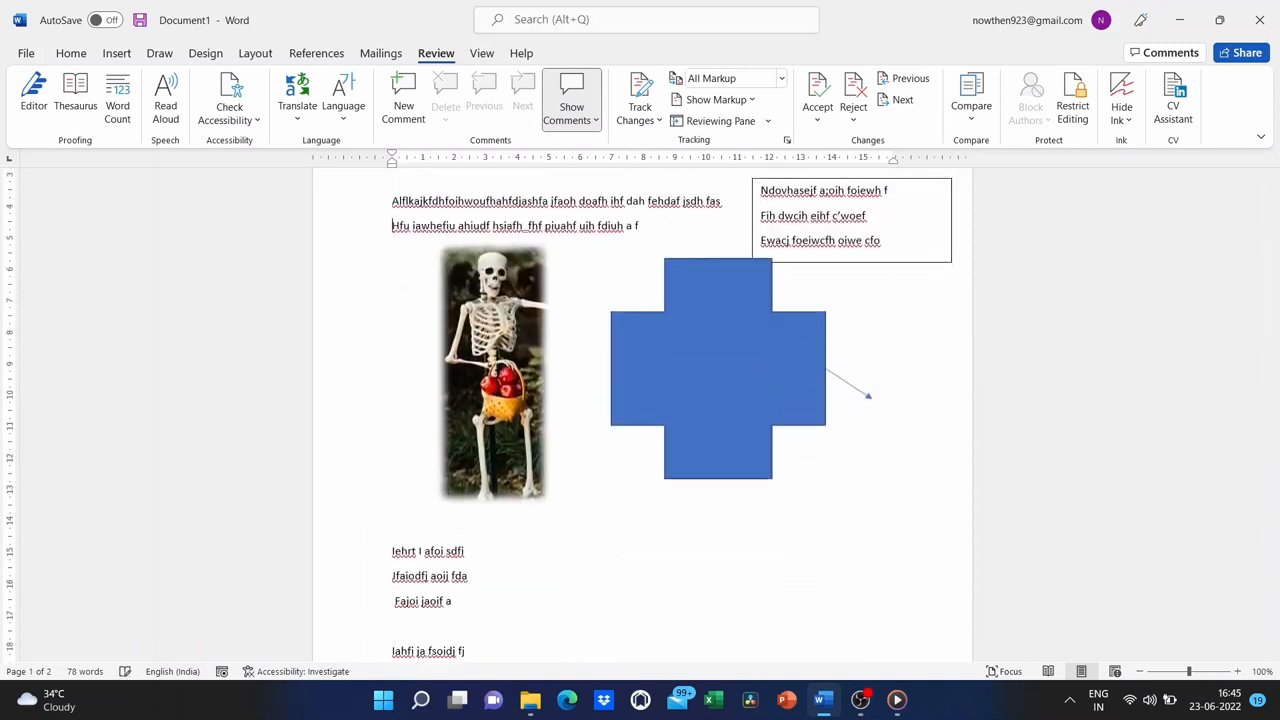
Set the line spacing of the second body line below the title to 2.0
left_click(71, 53)
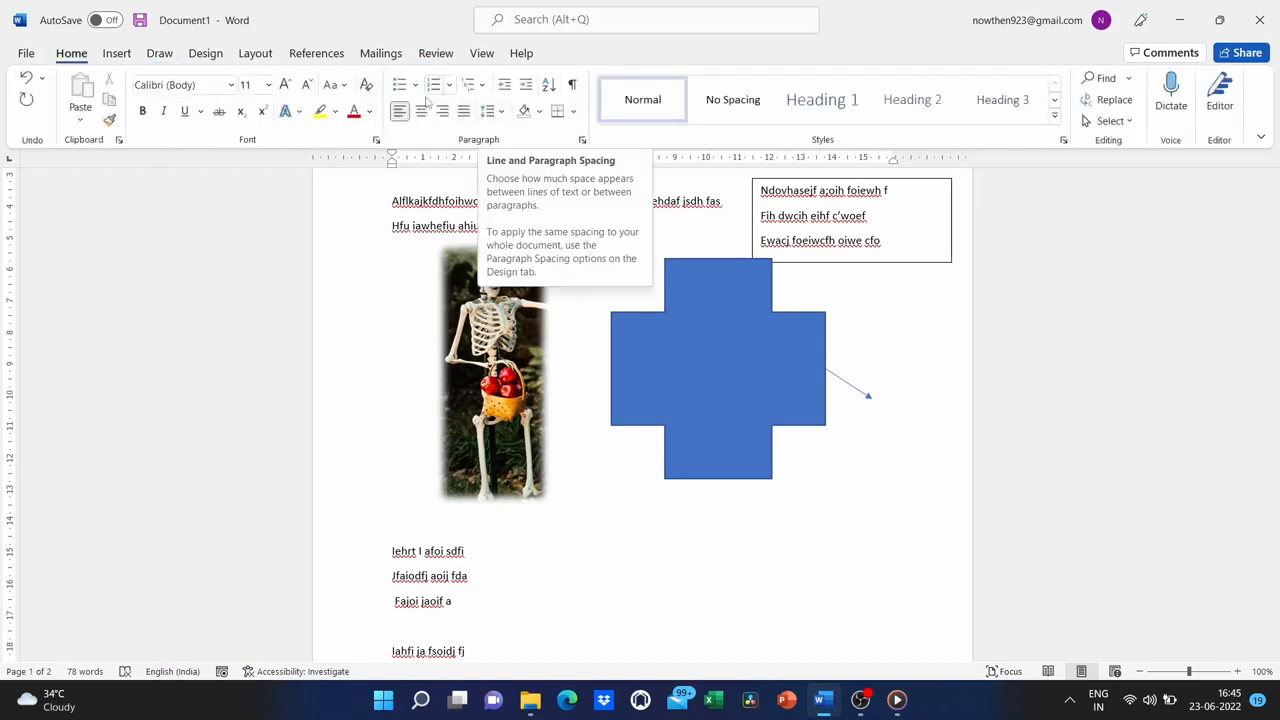
left_click(500, 112)
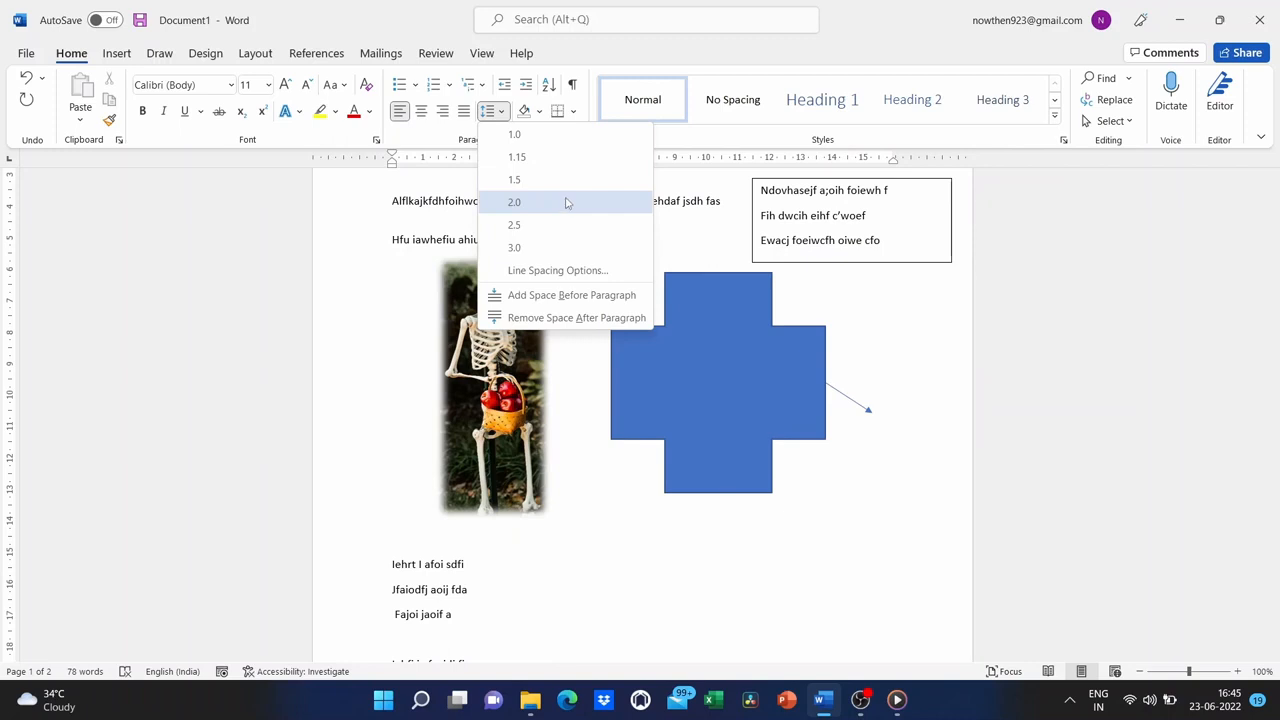
left_click(565, 203)
scroll(549, 263, "up", 2)
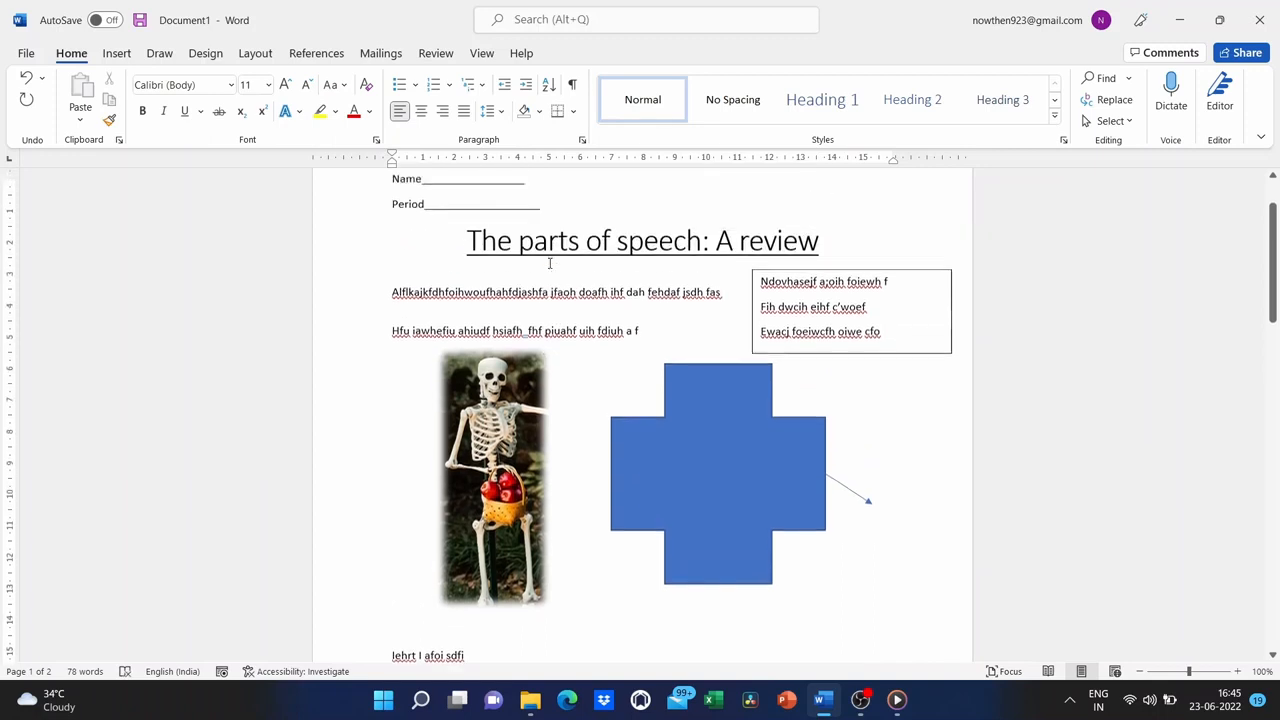
scroll(549, 263, "up", 2)
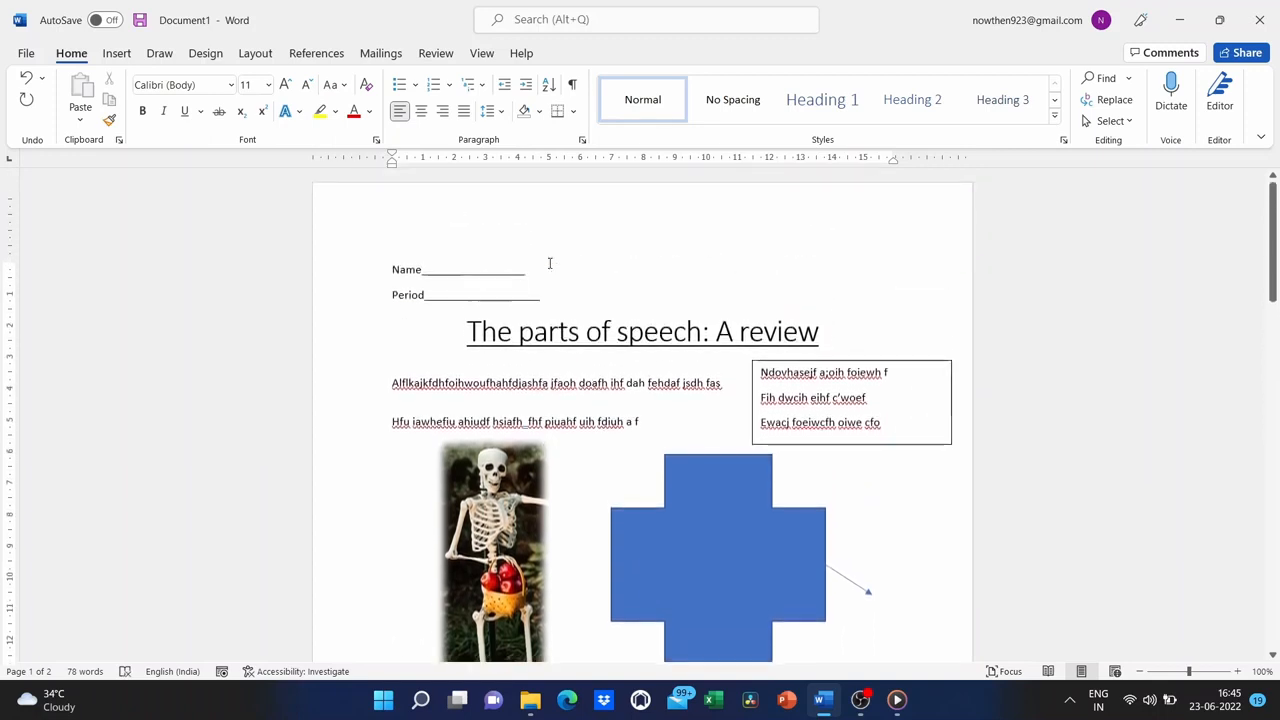
Set the line spacing to 2.0 for the lines below the picture from "Jfaiodfj aoij fda" through "F aijf"
scroll(637, 463, "down", 8)
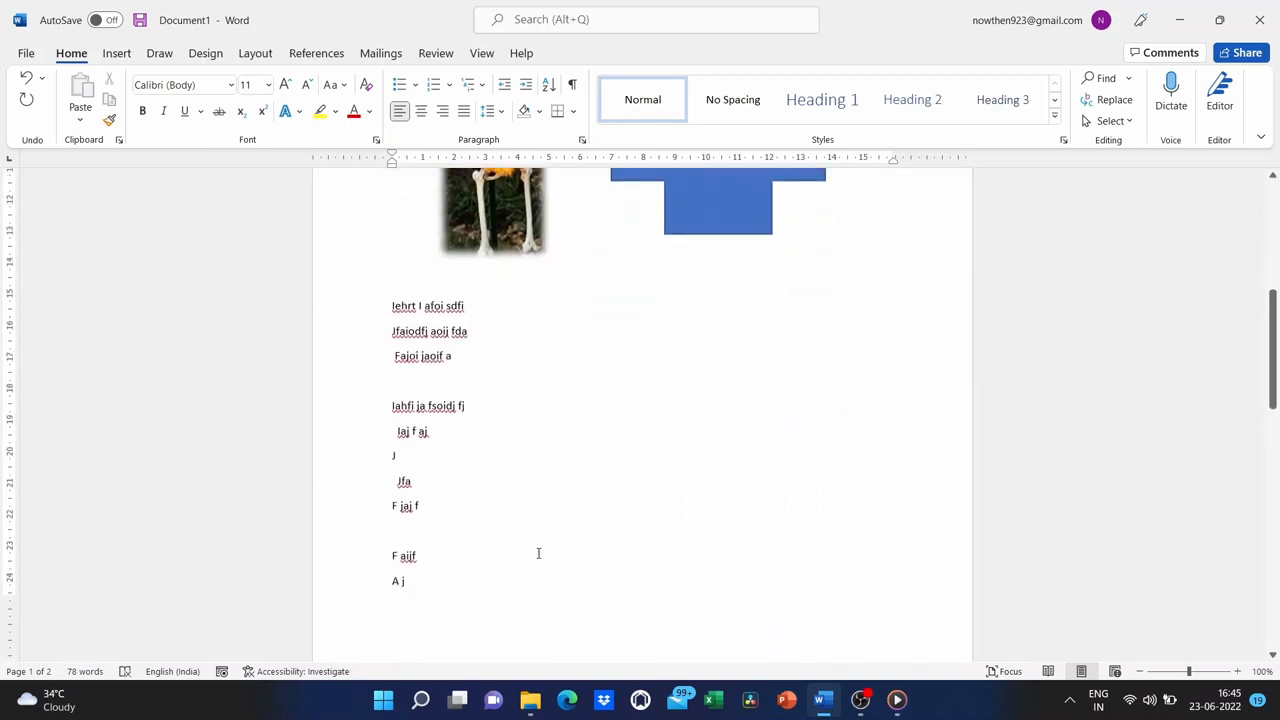
left_click_drag(465, 572, 391, 331)
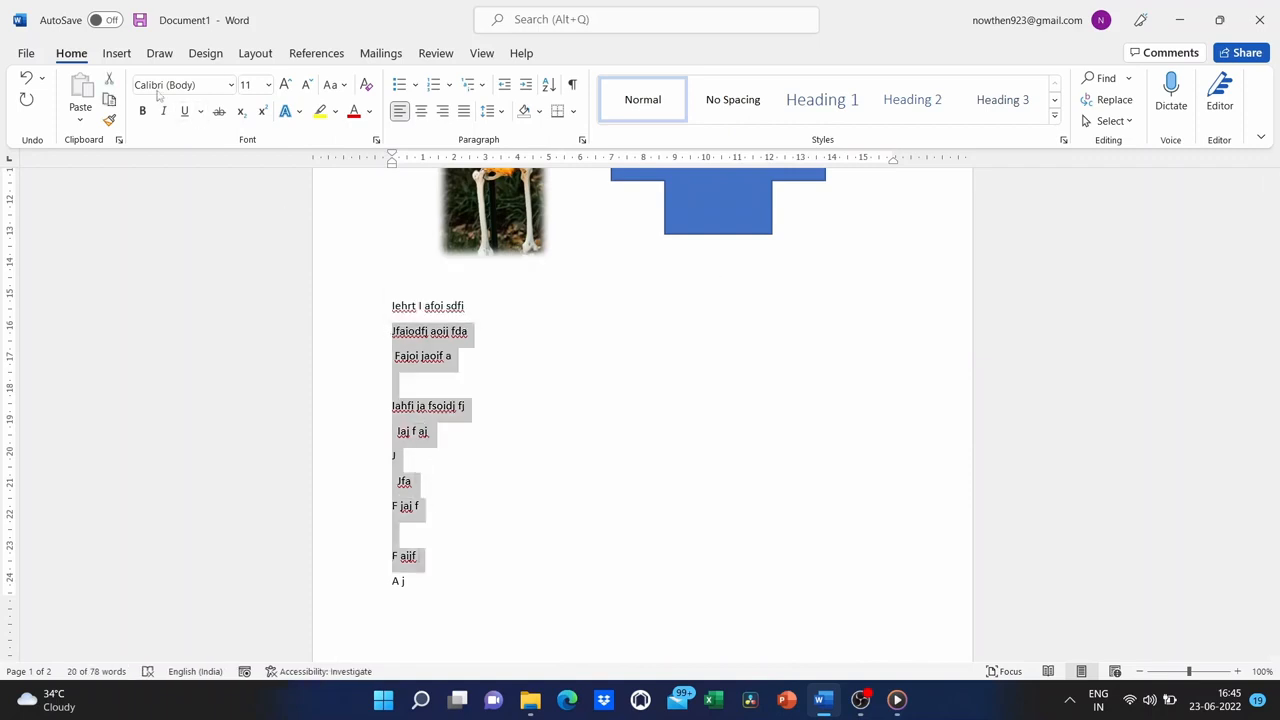
left_click(488, 111)
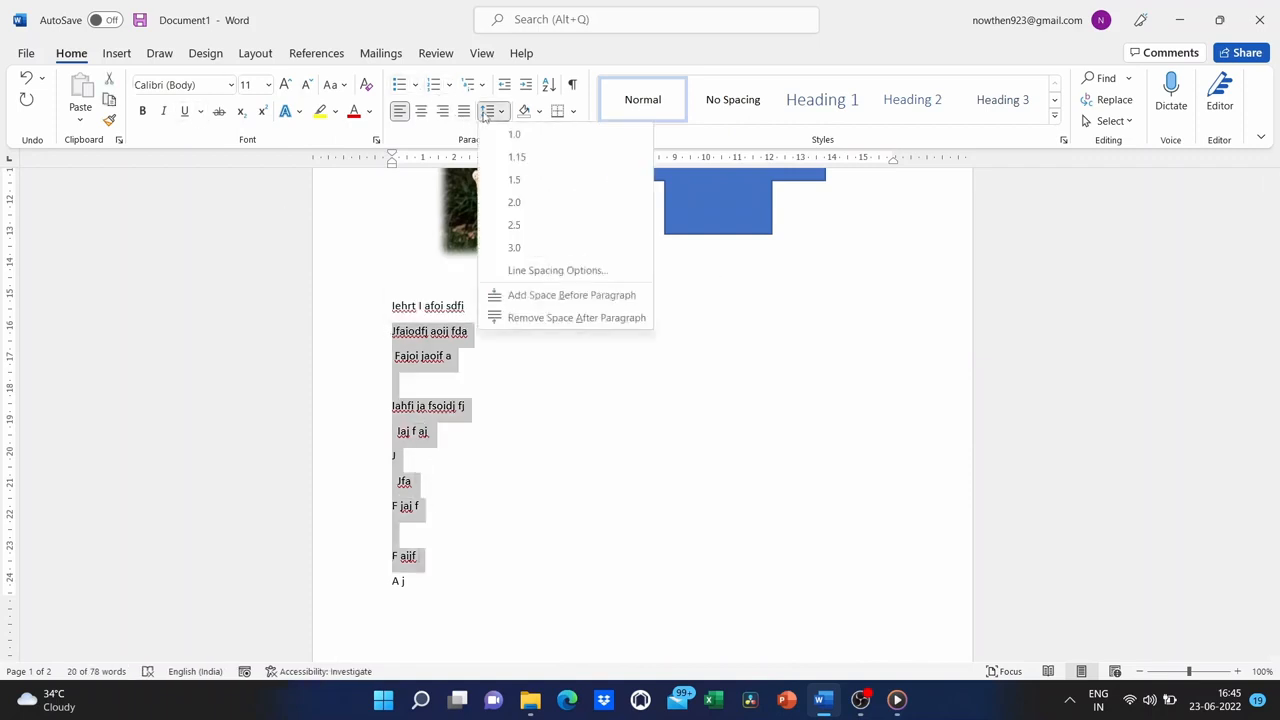
left_click(525, 204)
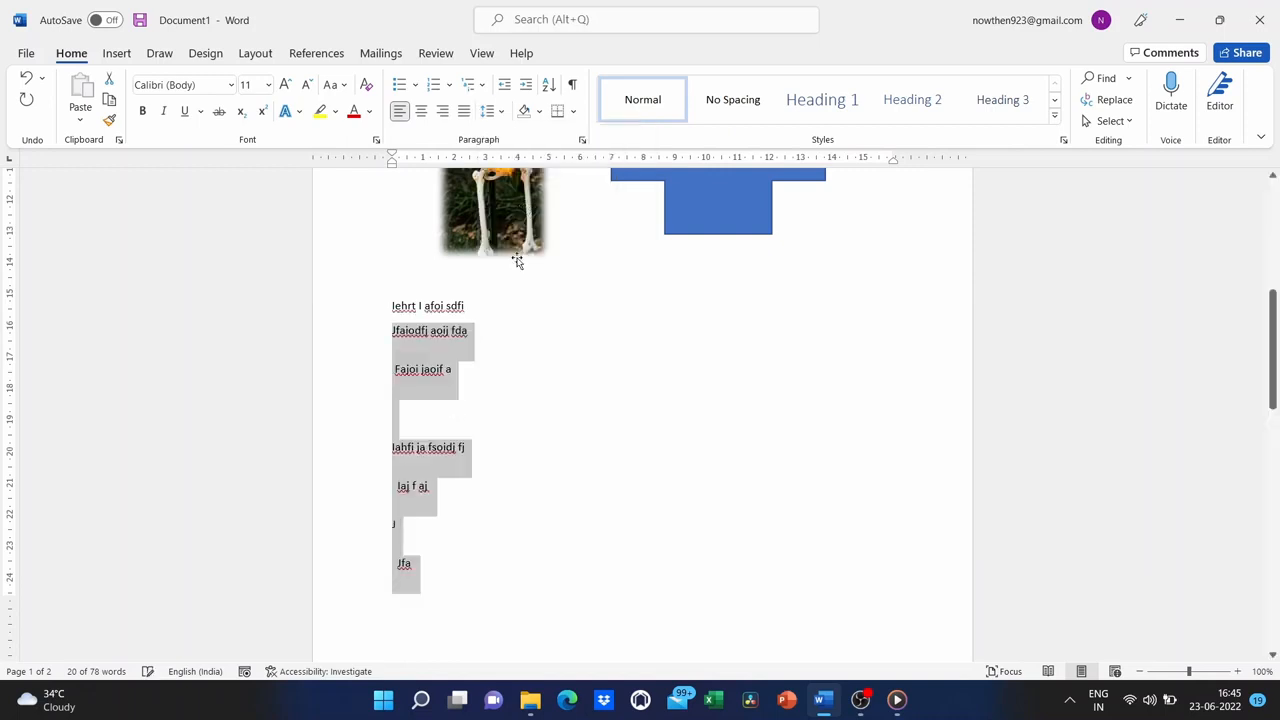
left_click(531, 428)
scroll(526, 460, "down", 2)
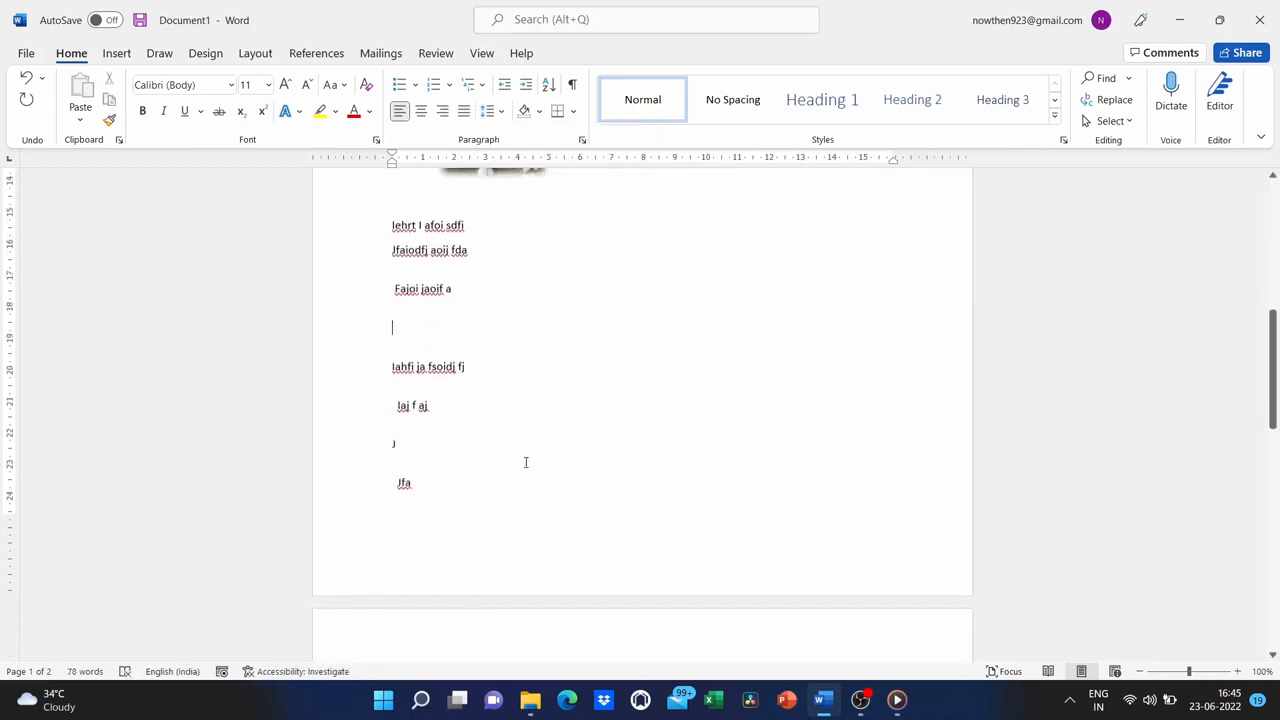
scroll(525, 462, "up", 2)
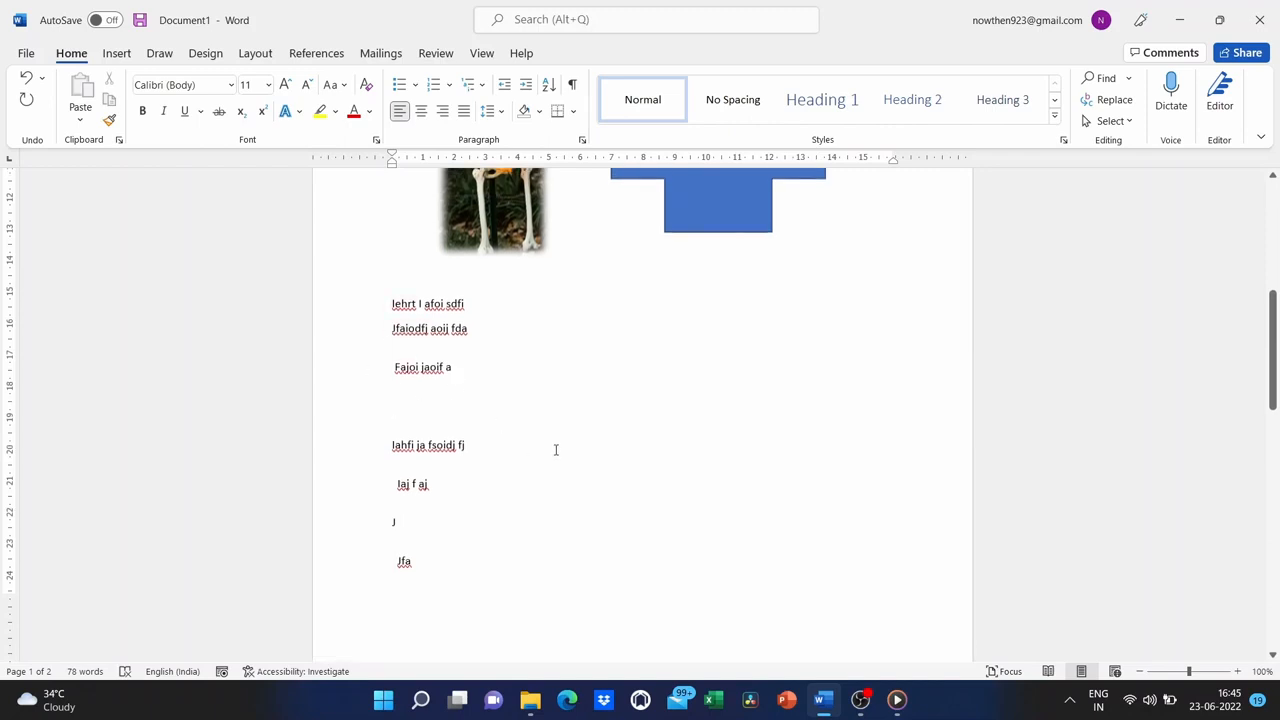
scroll(556, 450, "up", 8)
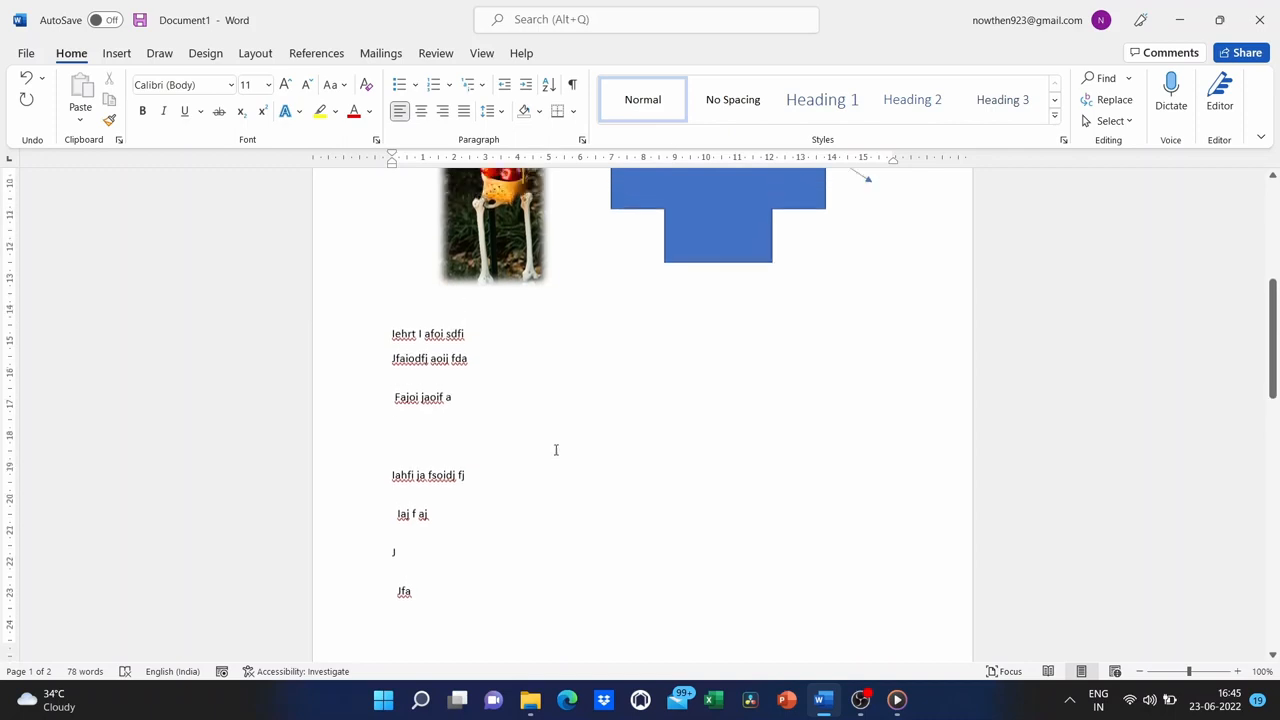
scroll(556, 450, "up", 1)
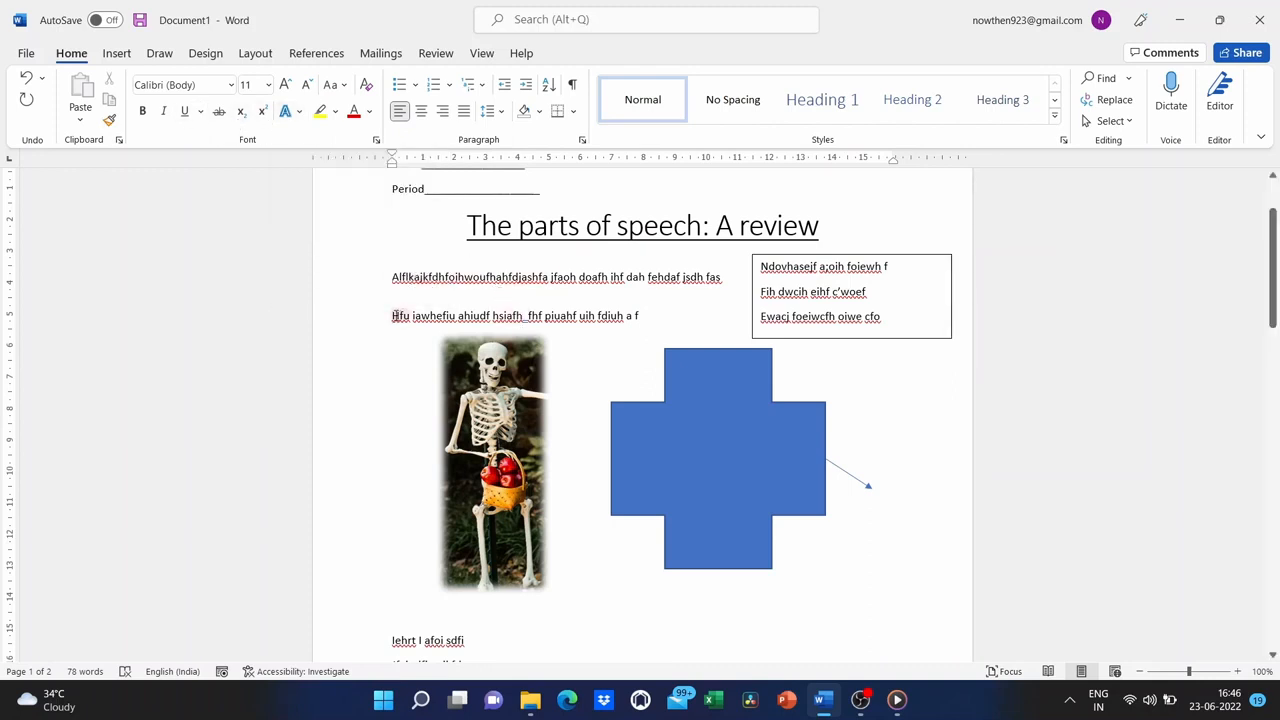
View the font settings dialog and close it without changing anything
left_click(377, 141)
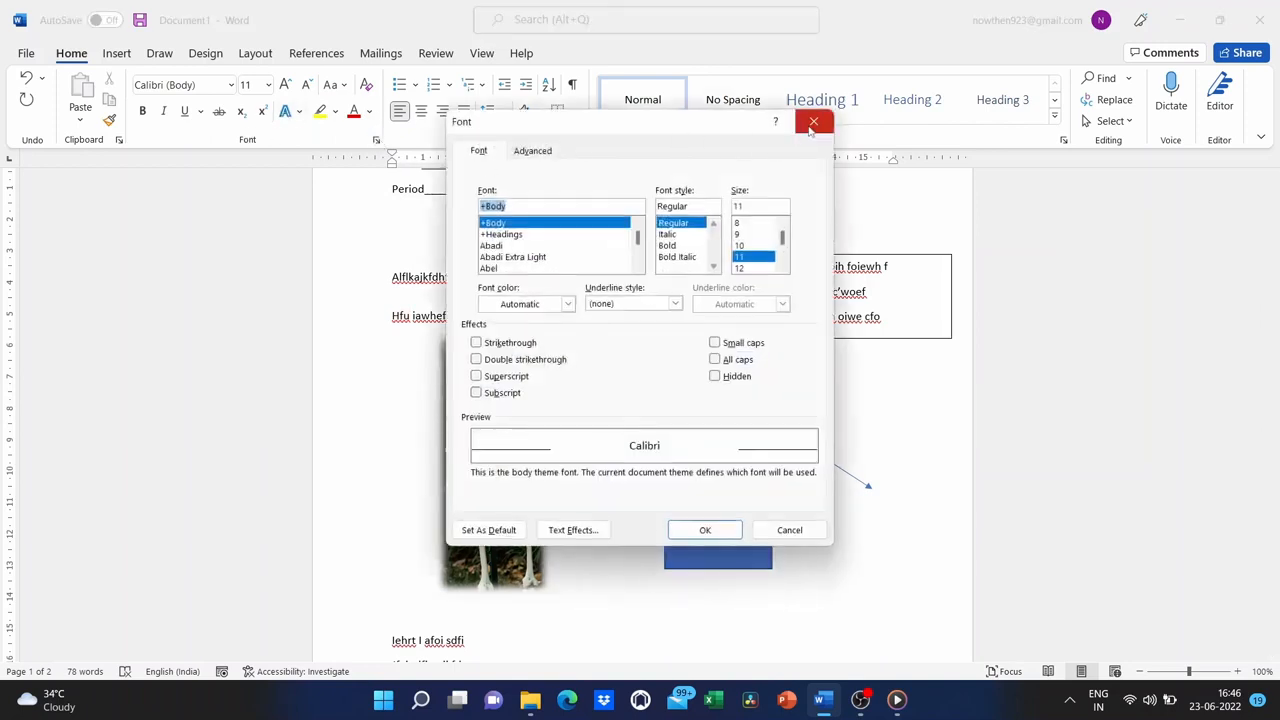
left_click(812, 124)
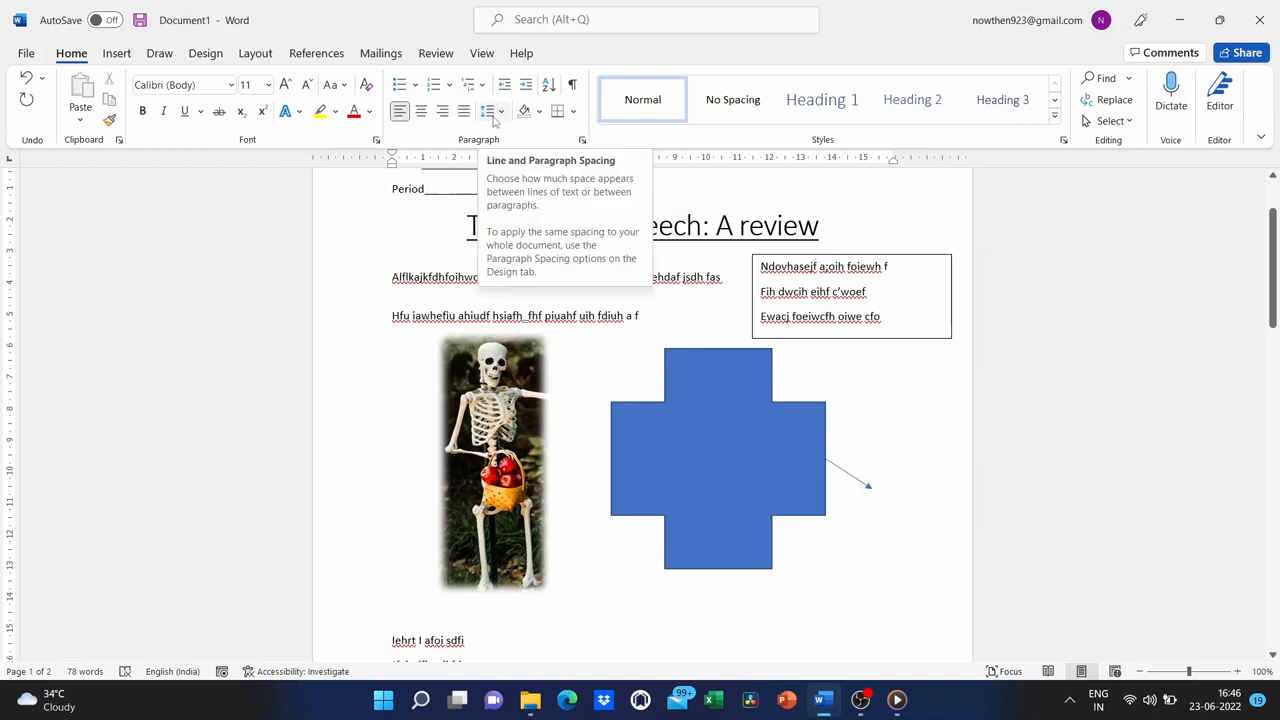
scroll(495, 287, "up", 2)
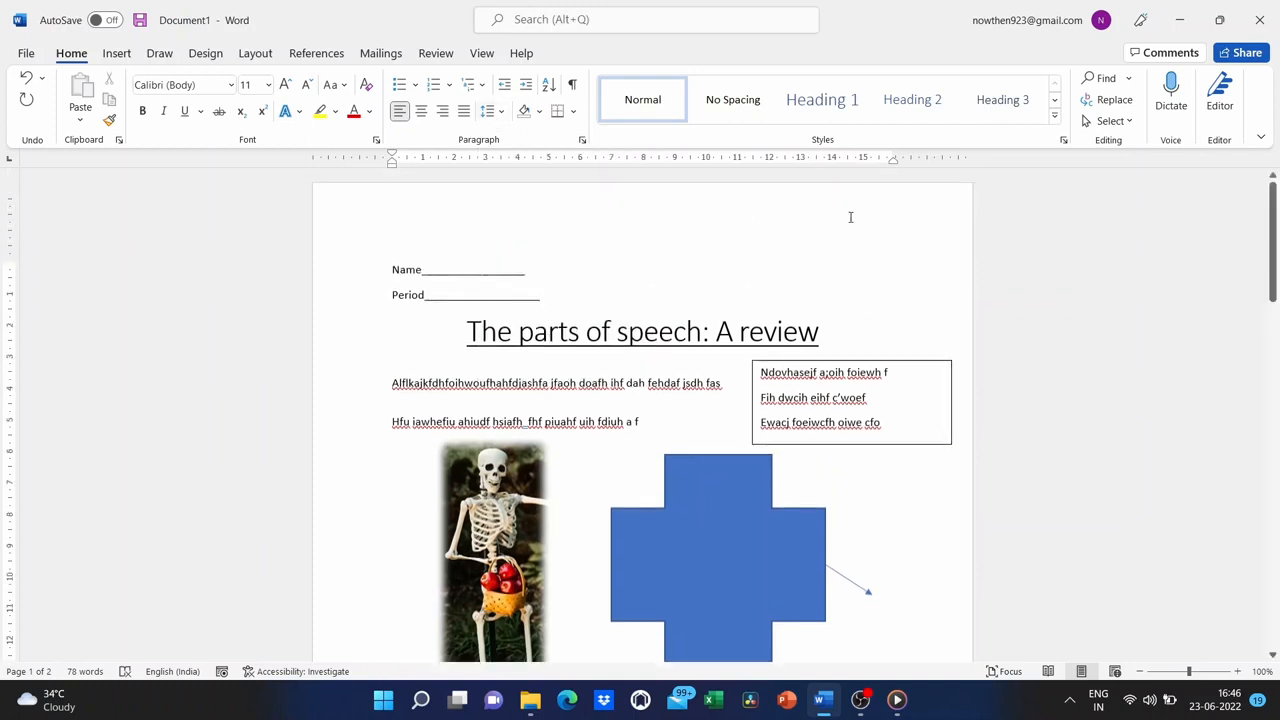
Pull the right indent of the blank line below "Fajoi jaoif a" inward to about 15.5 cm on the ruler
double_click(892, 160)
left_click(814, 106)
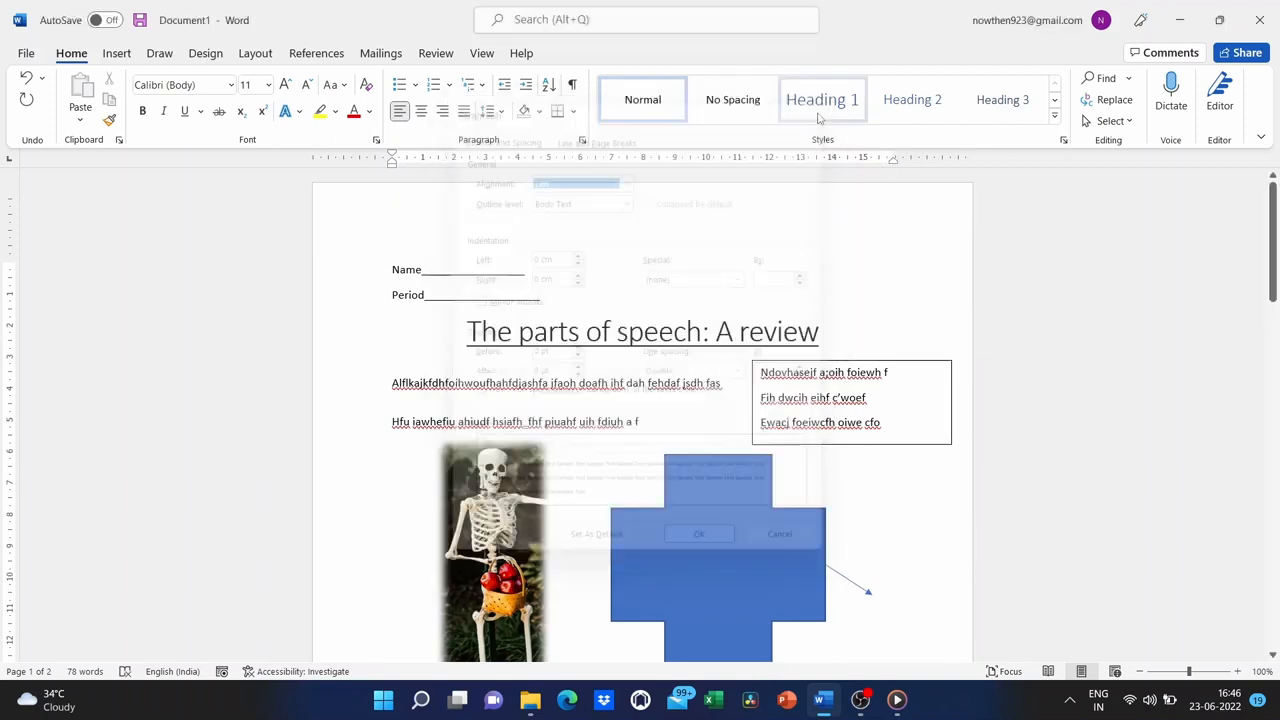
left_click_drag(894, 162, 880, 163)
scroll(844, 240, "up", 5)
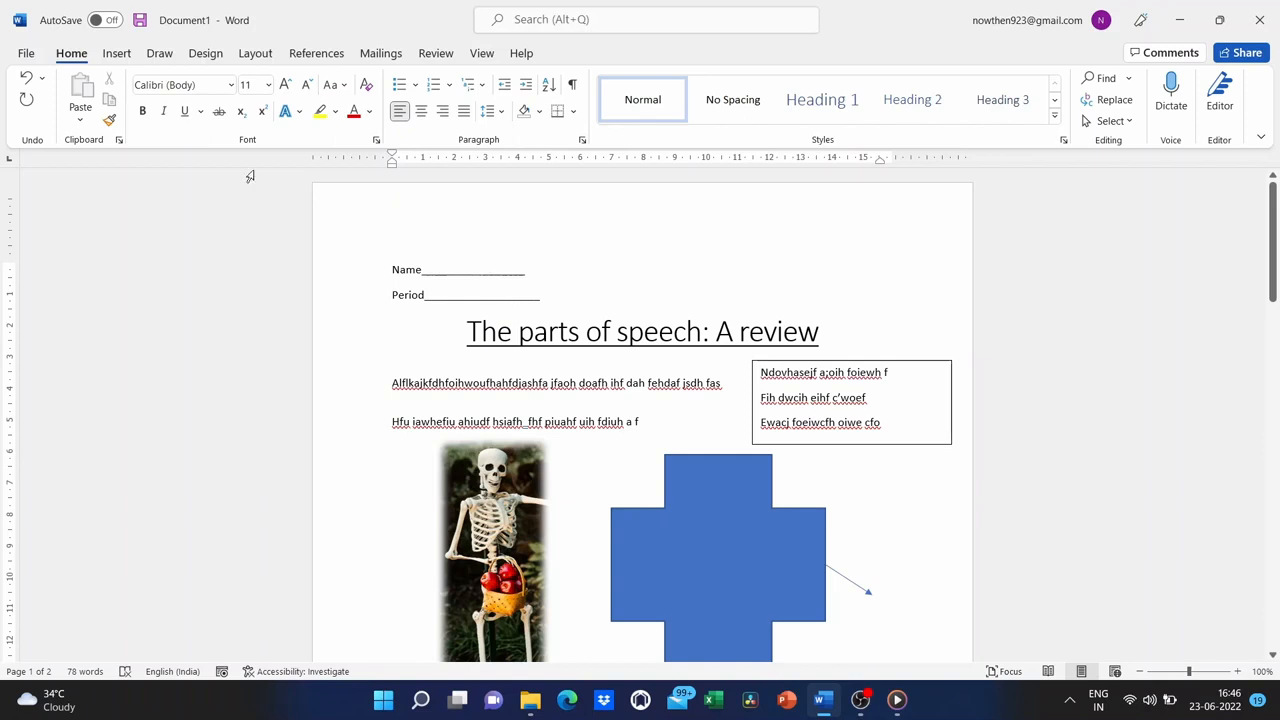
Start saving a copy of the document on this PC and browse for its location
left_click(24, 54)
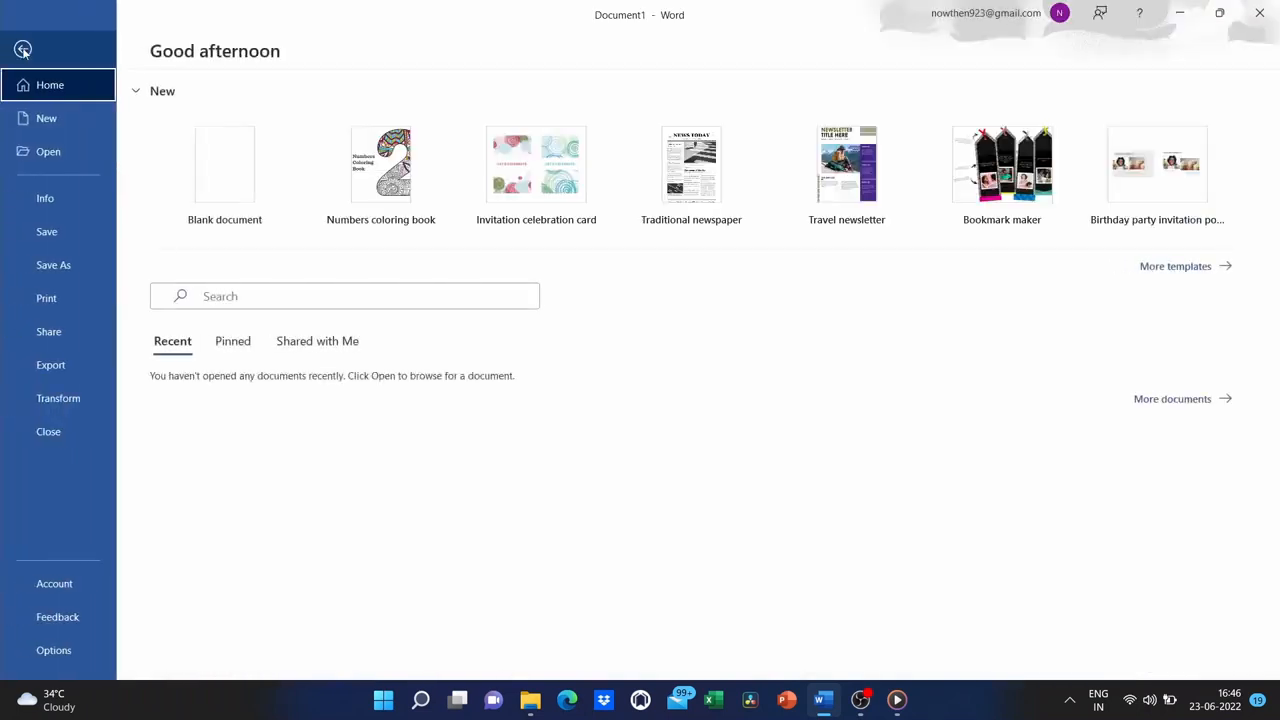
left_click(57, 251)
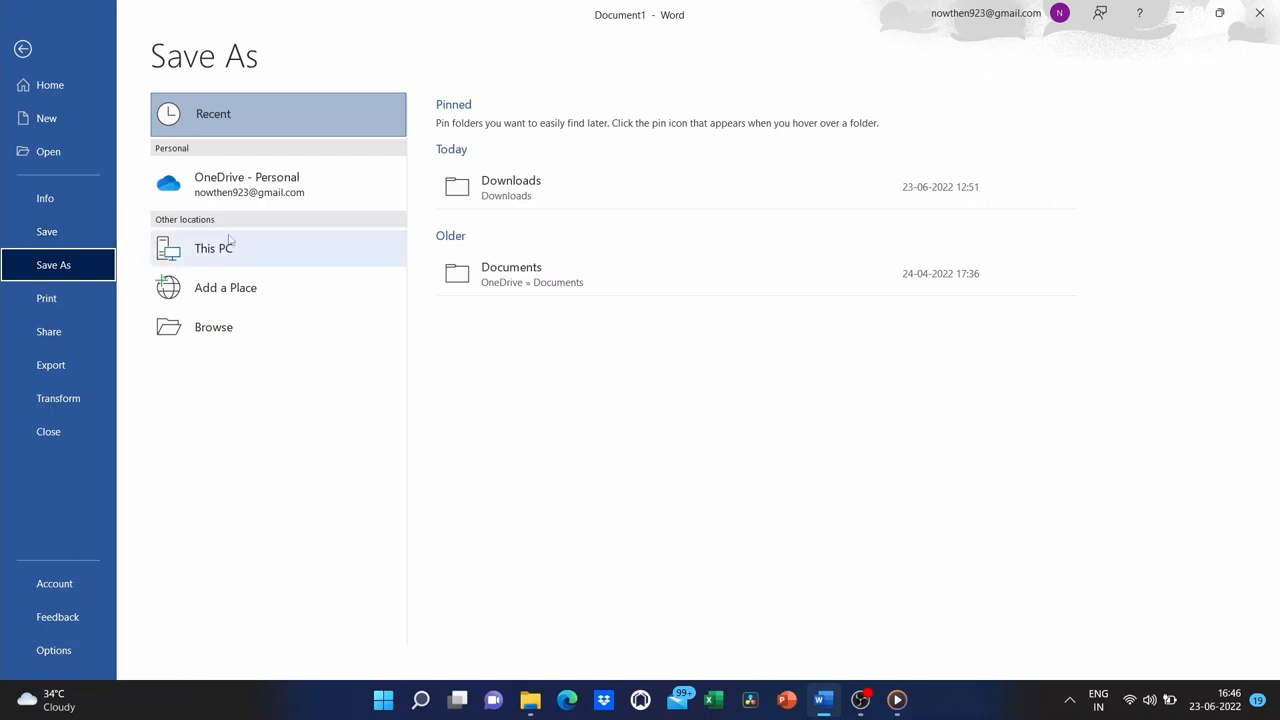
left_click(276, 246)
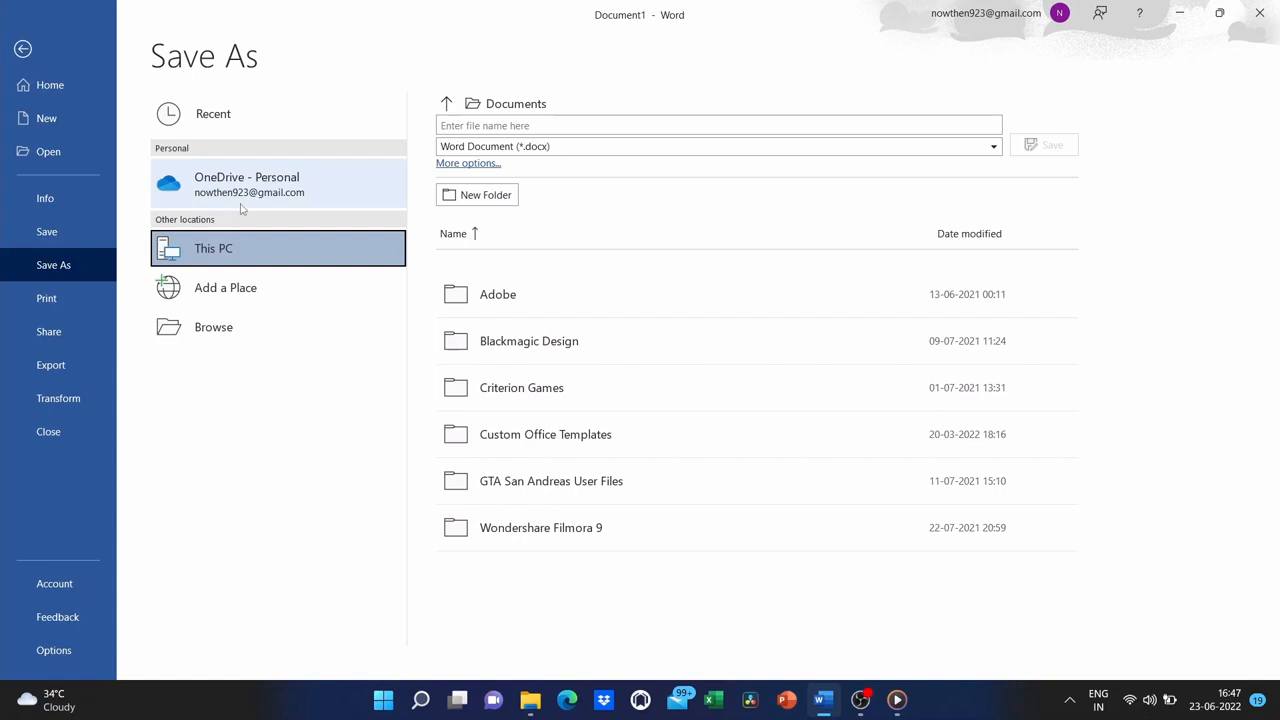
left_click(229, 318)
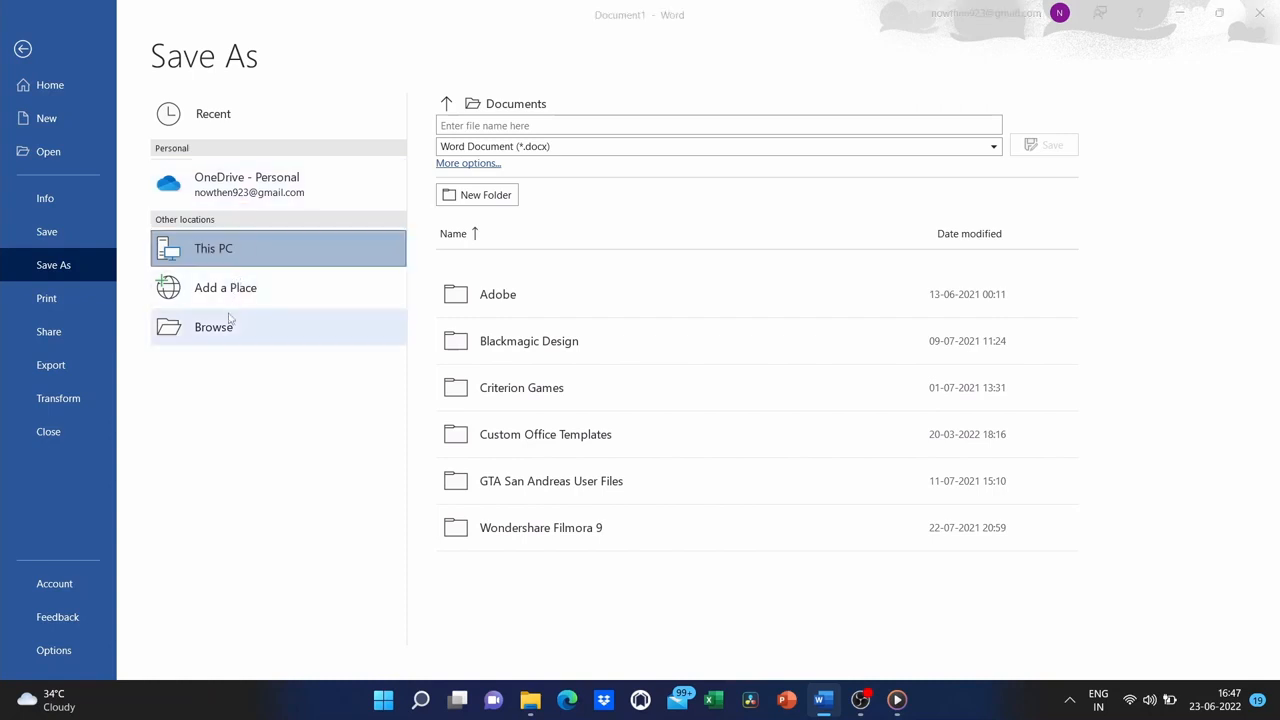
Save the file as a Word Document named "The part of speech" in the Documents folder
key("BackSpace")
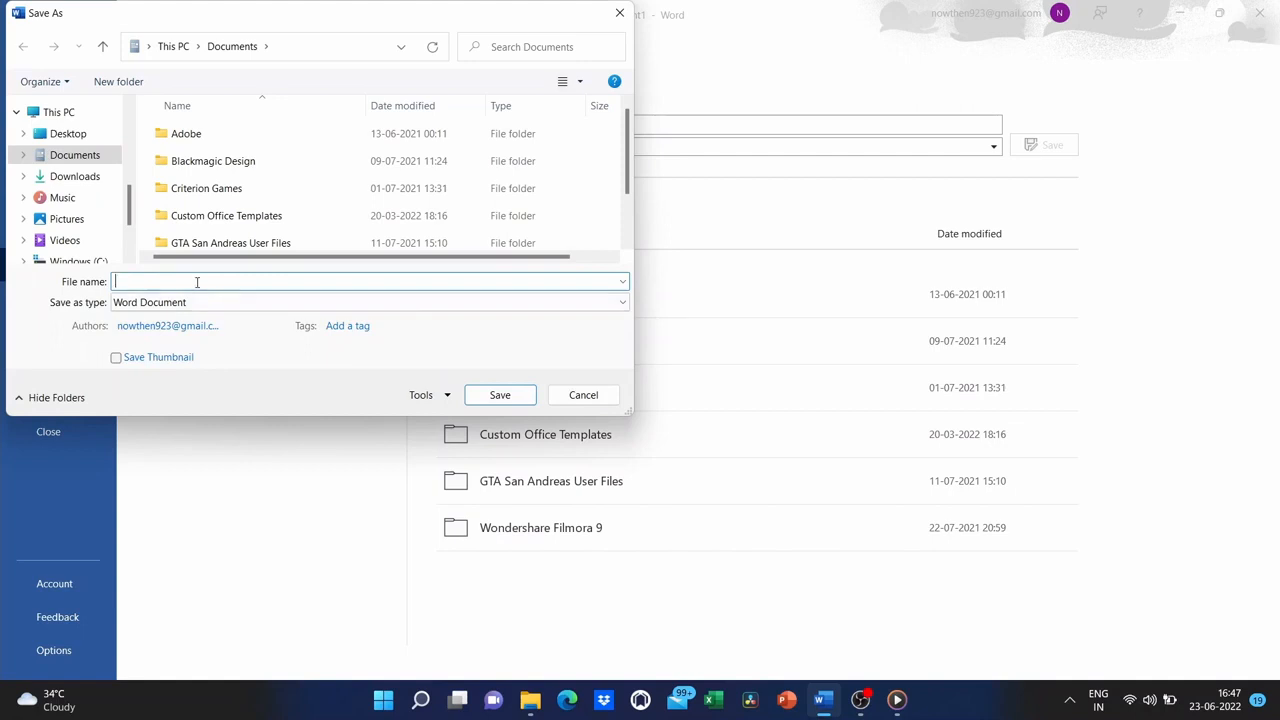
type("The a")
key("BackSpace")
type("part of speedh")
key("BackSpace")
key("BackSpace")
key("BackSpace")
type("ch")
left_click(498, 395)
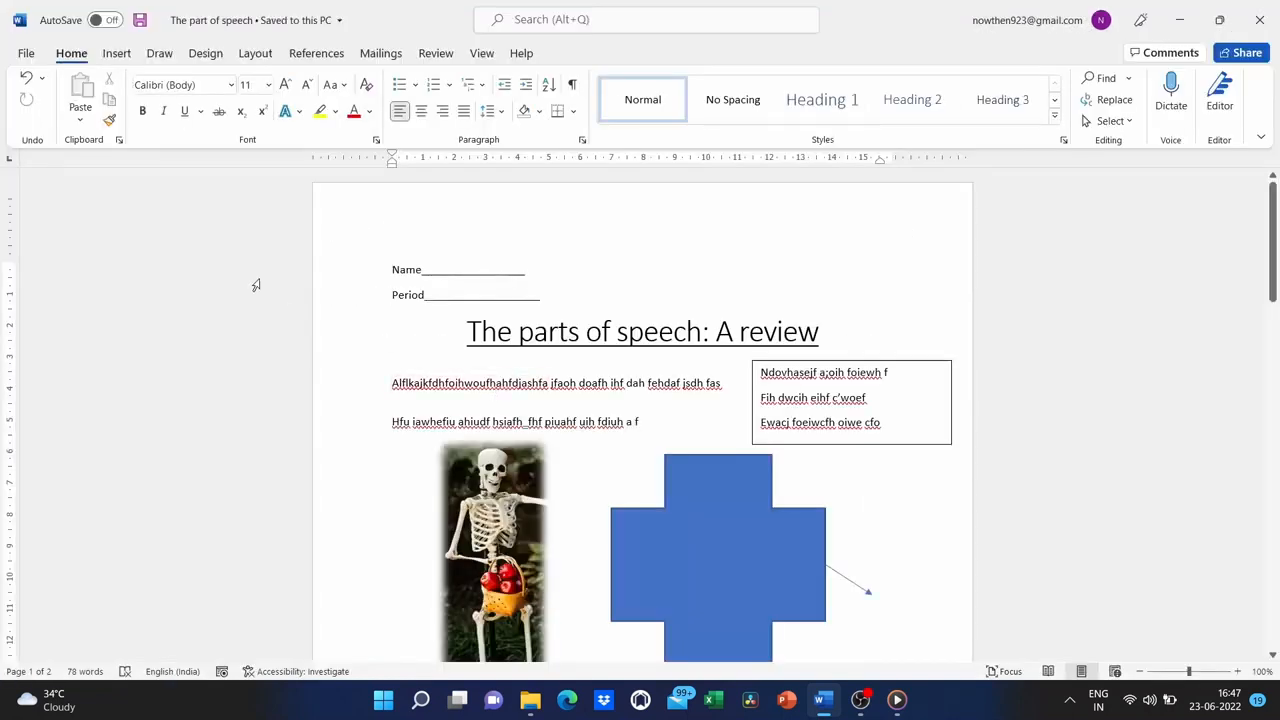
View the document's print settings and print preview
left_click(26, 53)
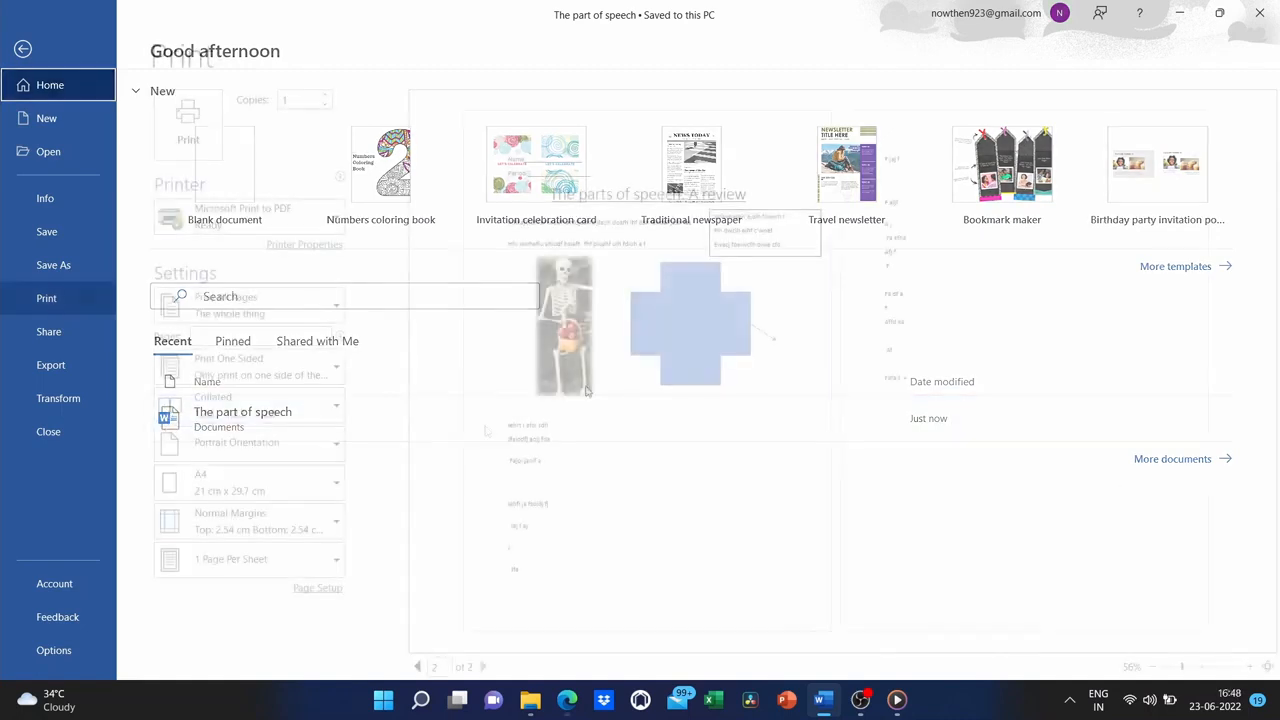
left_click(44, 265)
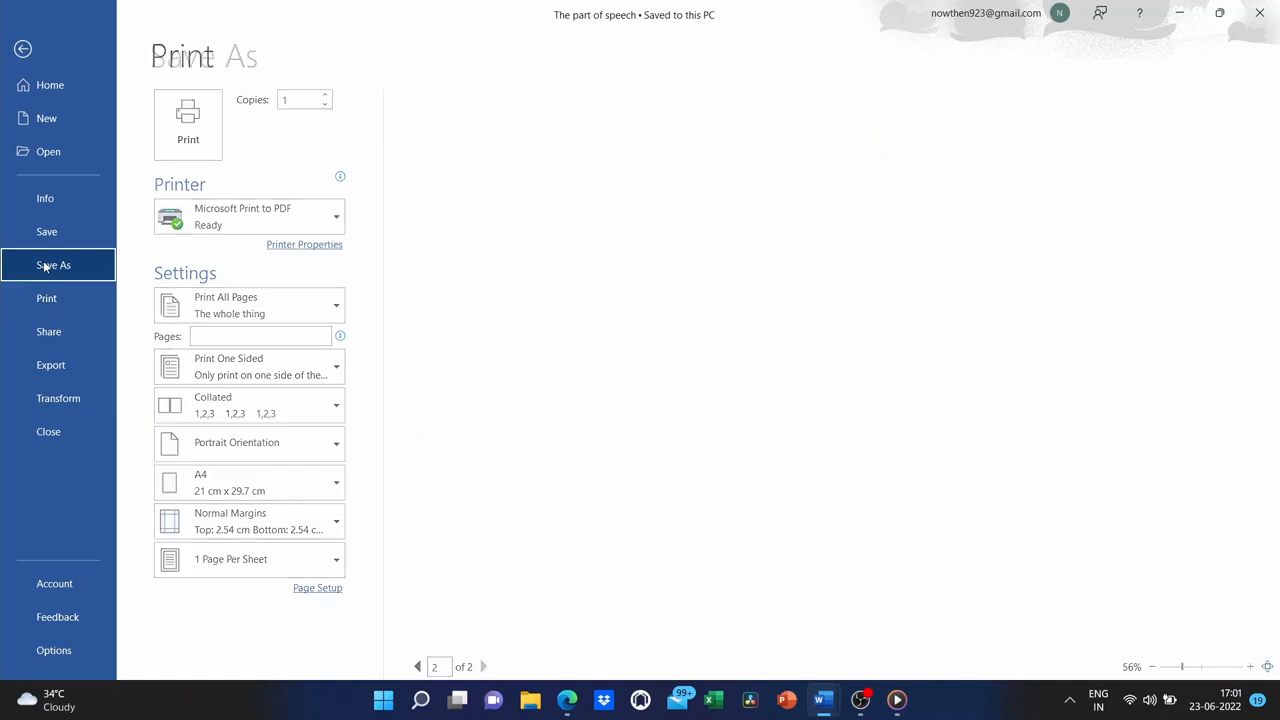
left_click(46, 298)
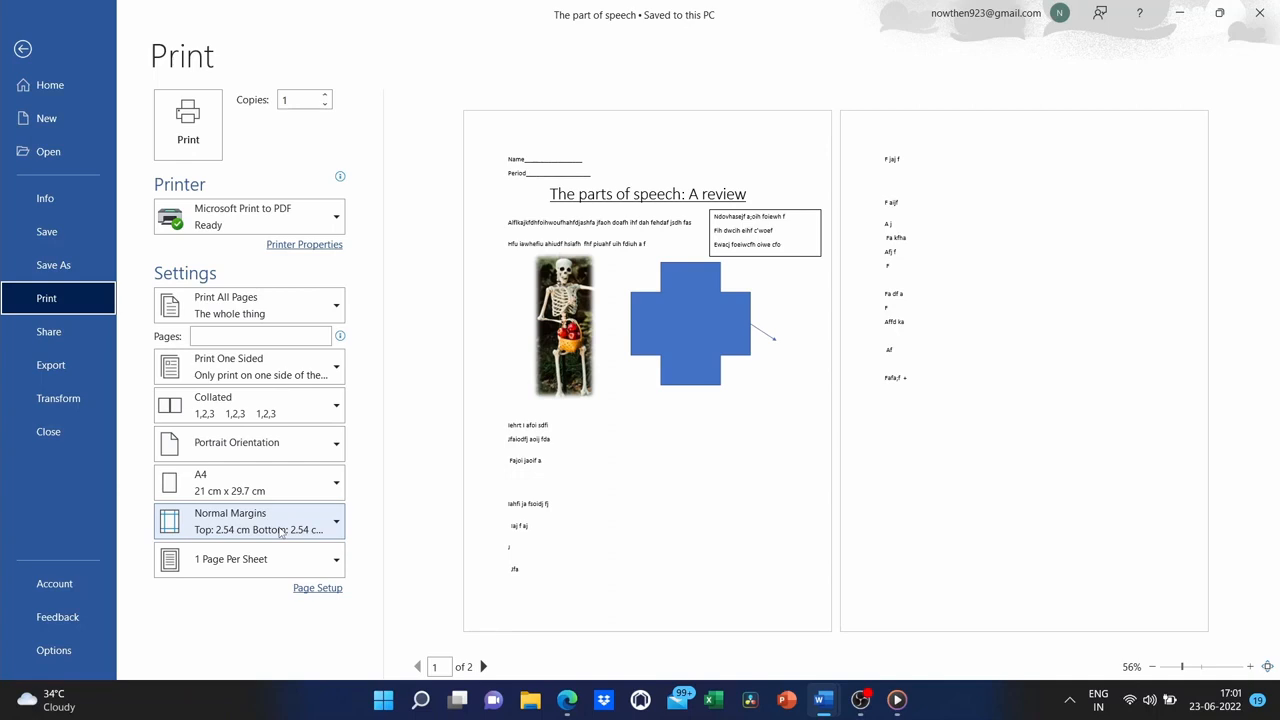
Export the document as a PDF named "The part of speech 26" to the Desktop, using standard optimization
left_click(56, 365)
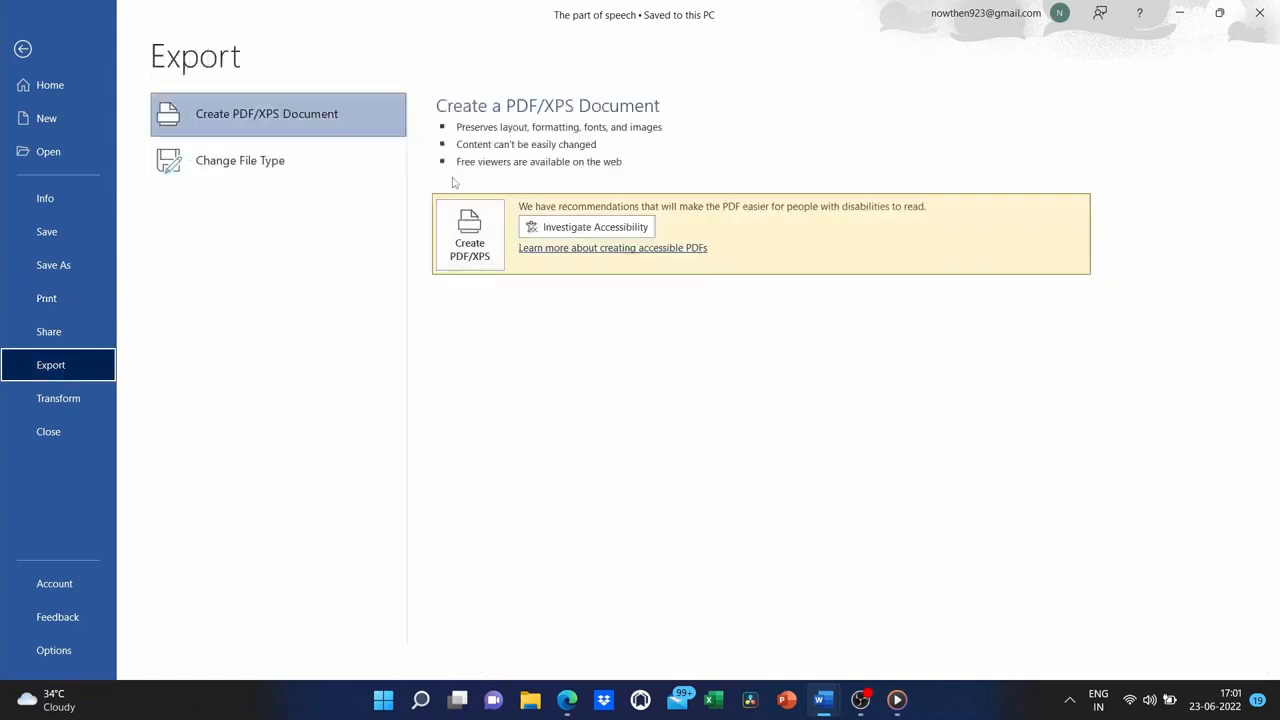
left_click(302, 113)
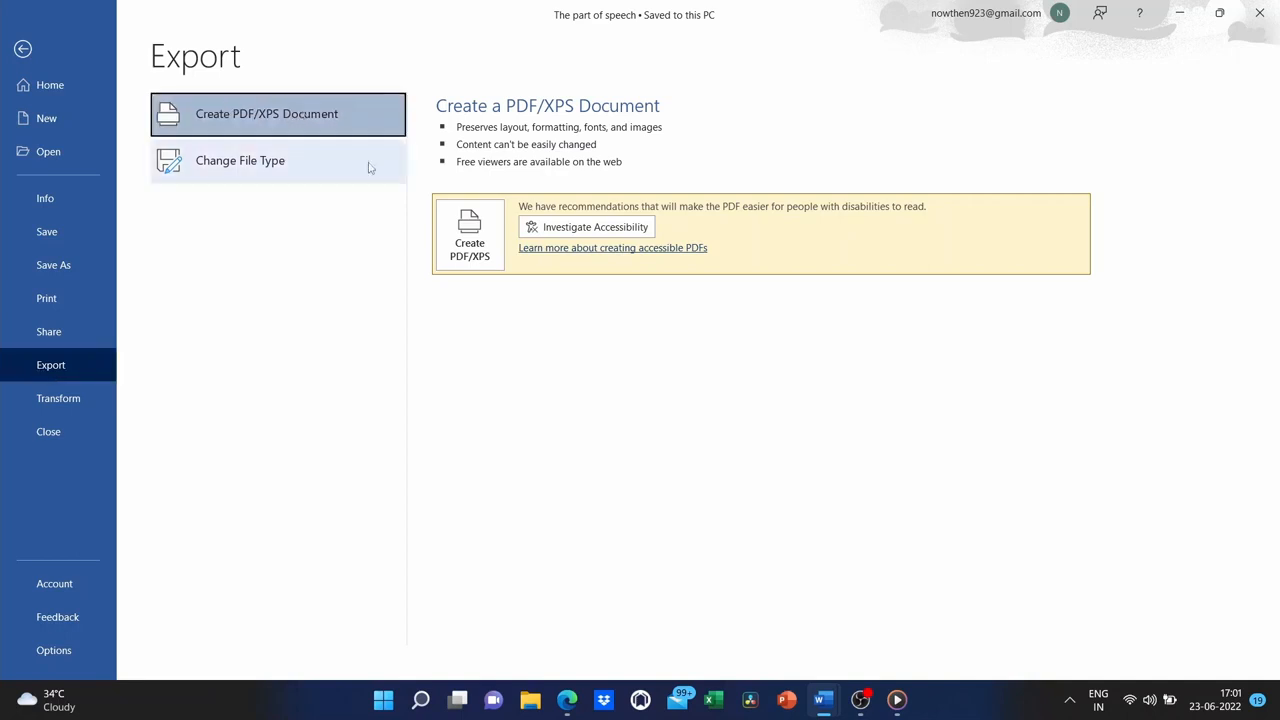
left_click(470, 245)
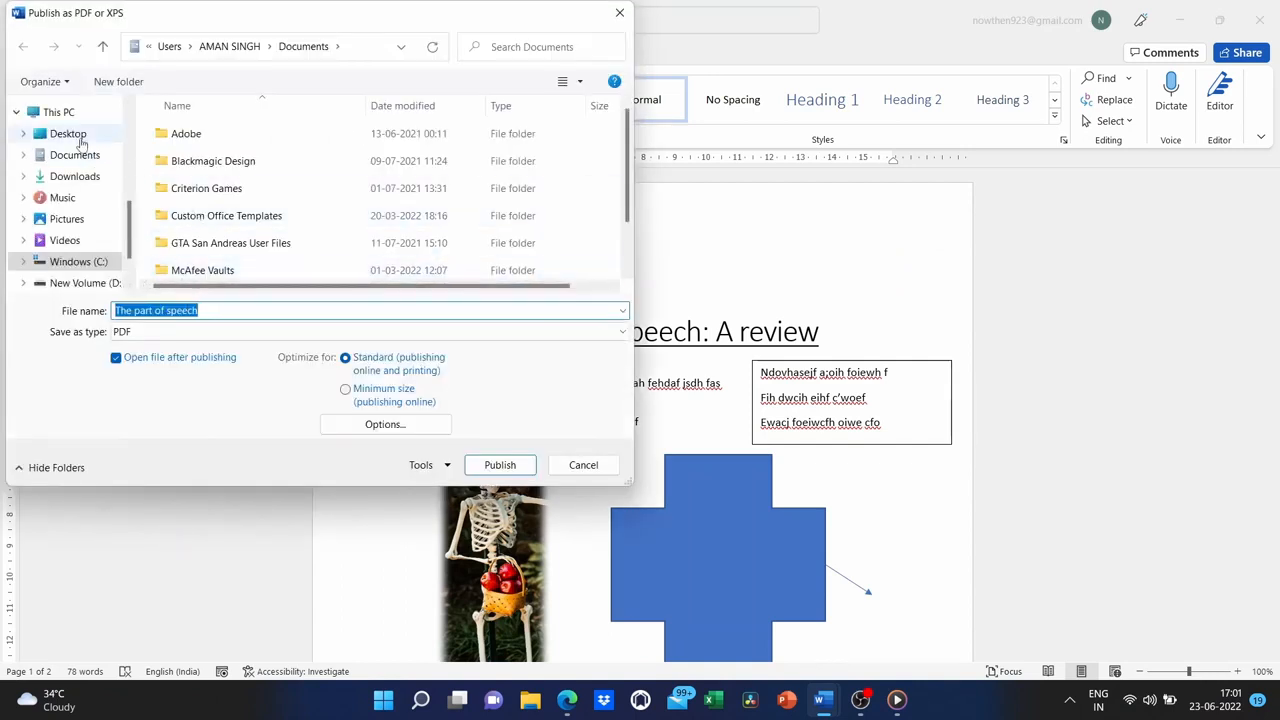
left_click(72, 134)
left_click(205, 311)
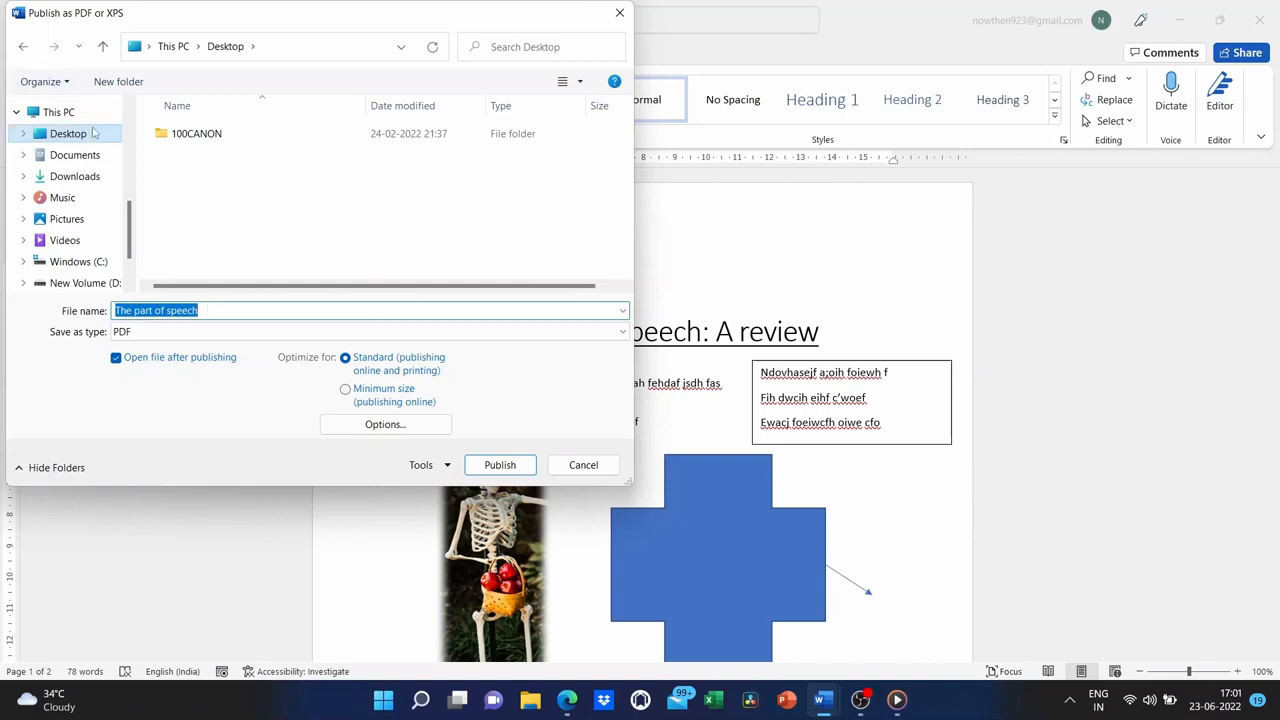
left_click(94, 135)
left_click(212, 315)
left_click(212, 315)
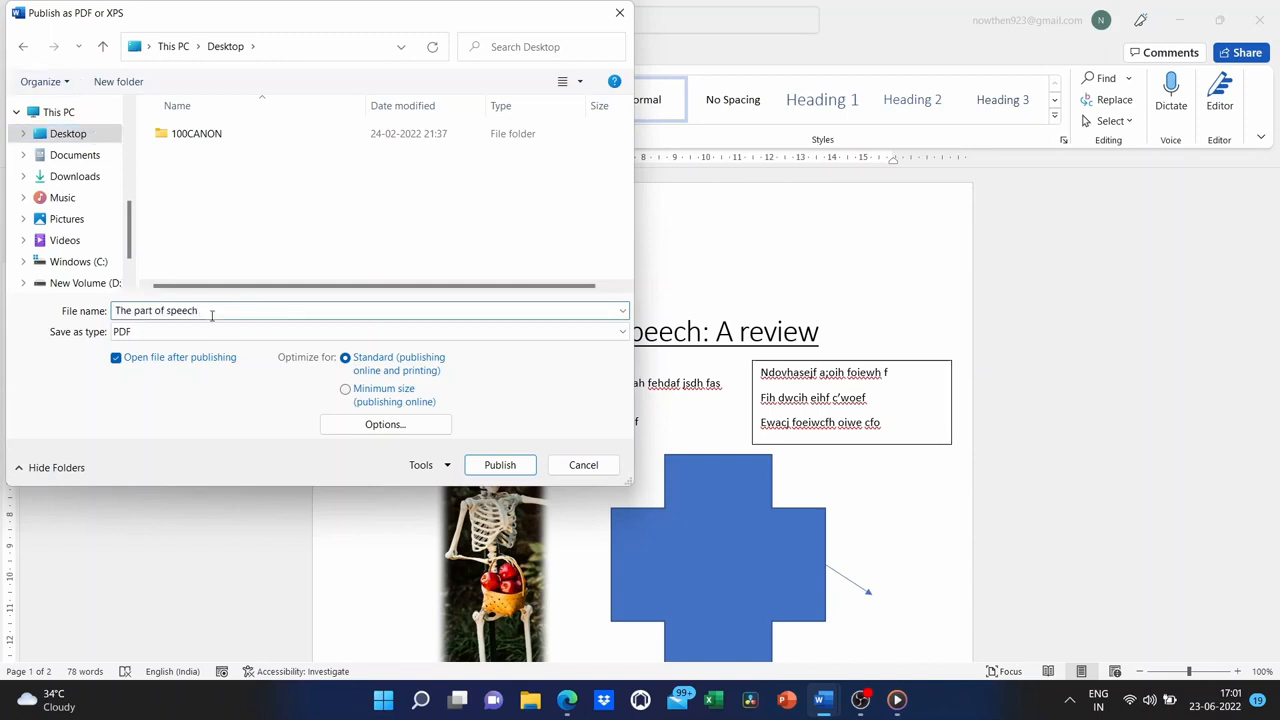
type("26")
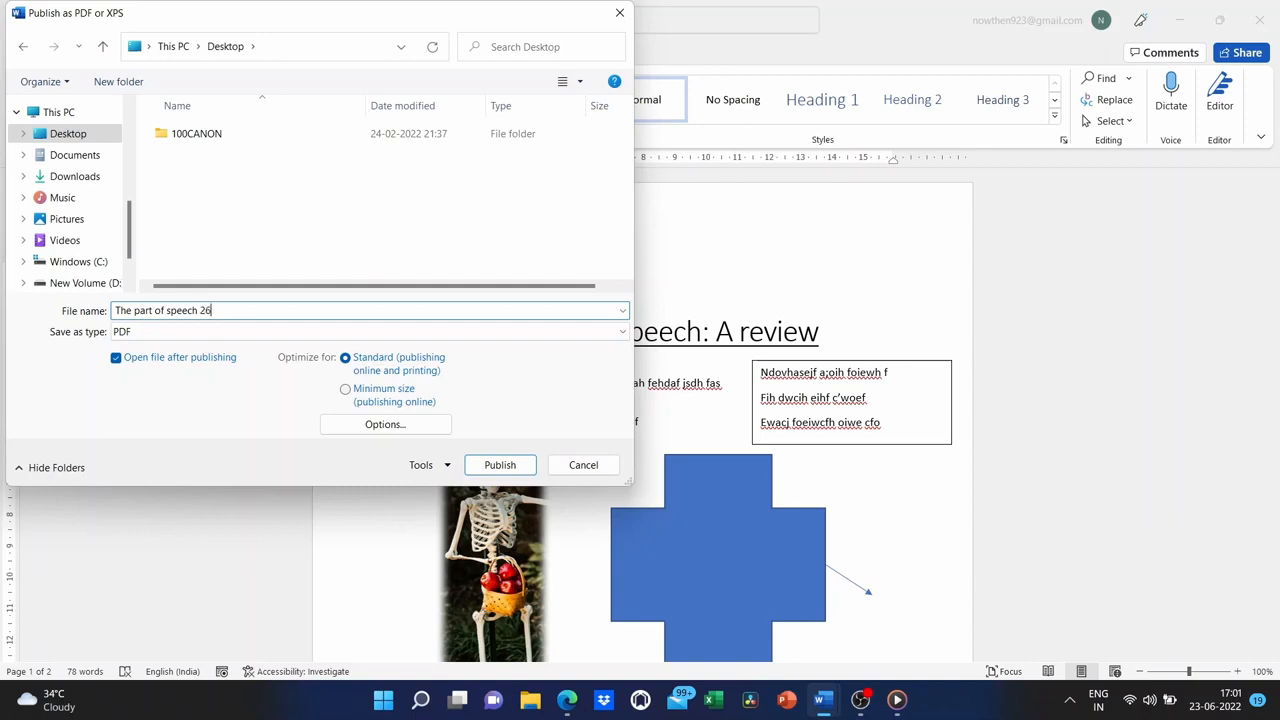
left_click(486, 467)
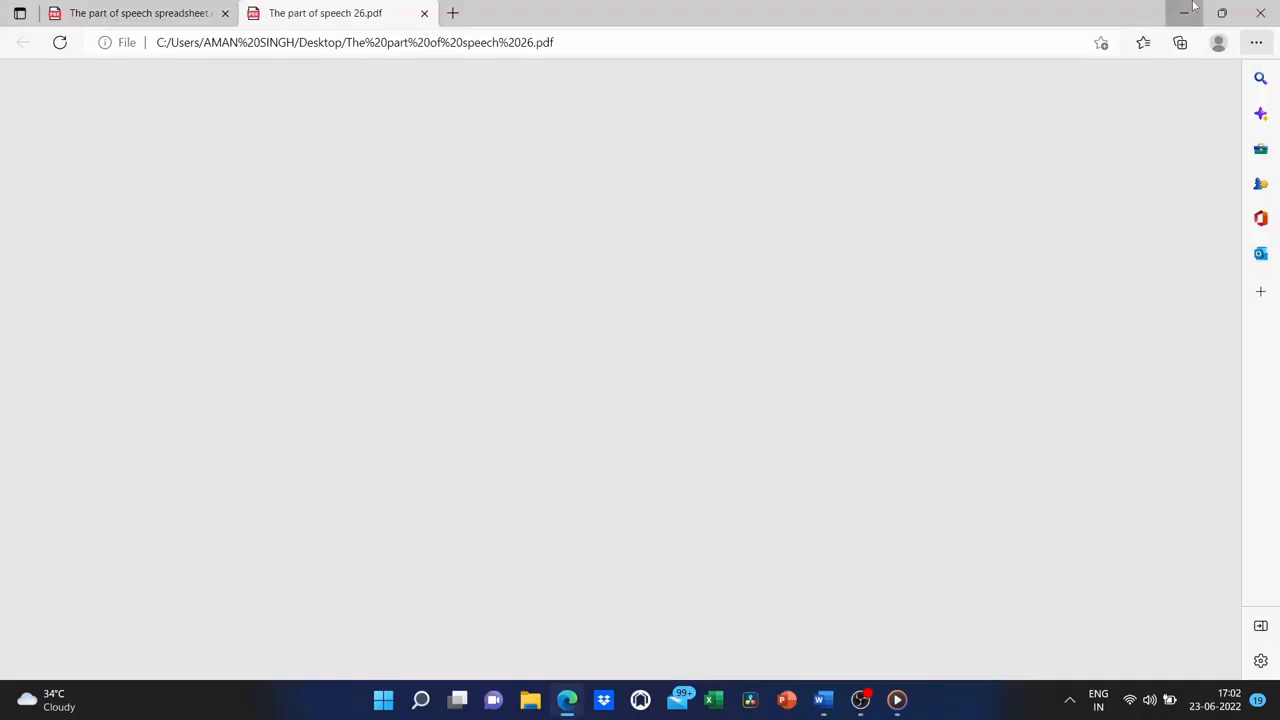
Minimize the open windows and move the exported "The part of speech 26" PDF to an empty area of the desktop
left_click(1193, 7)
left_click(1193, 7)
left_click(1193, 7)
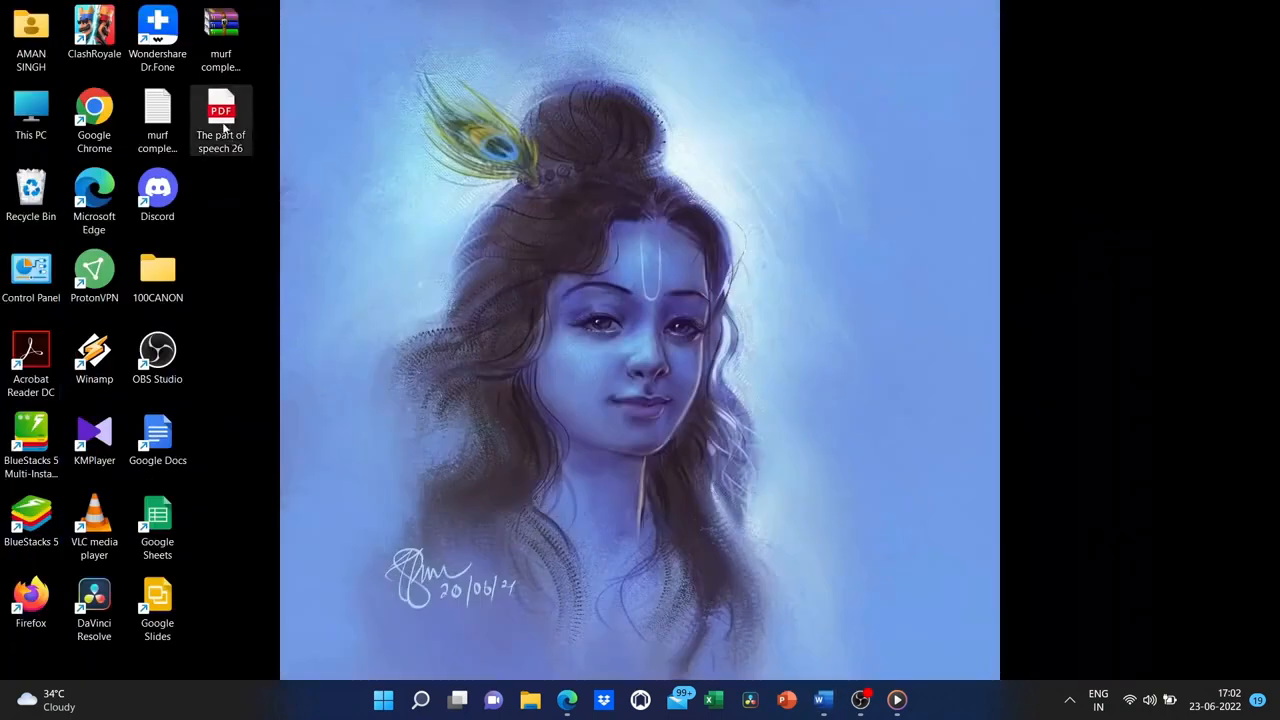
left_click_drag(226, 127, 513, 147)
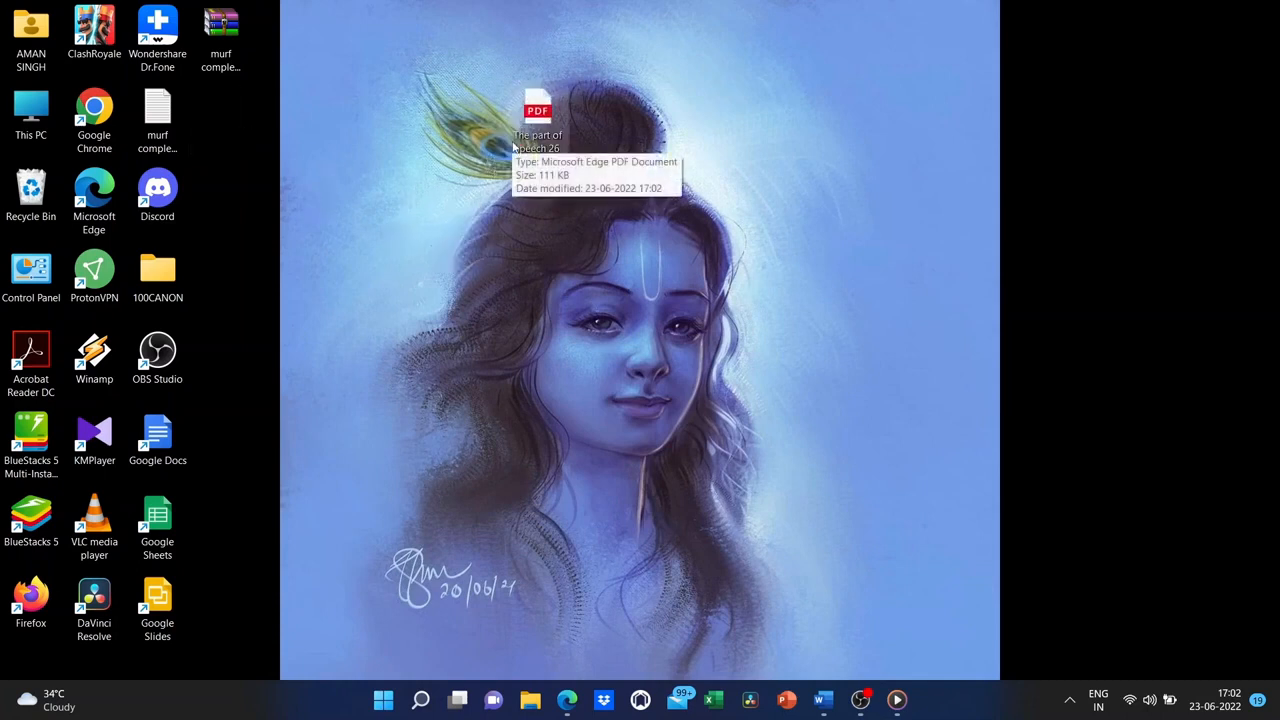
Close both open Word windows and move the "The part of speech 26" PDF in line with the other desktop icons
left_click_drag(537, 135, 256, 140)
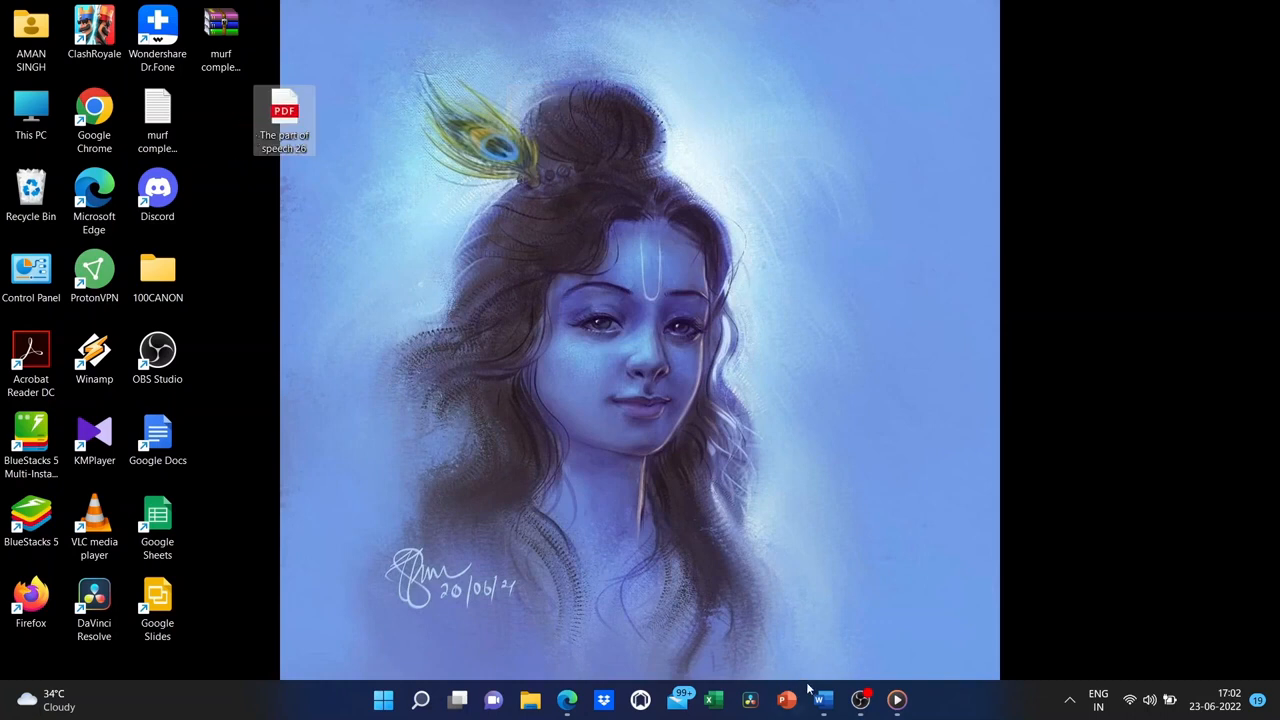
mouse_move(822, 700)
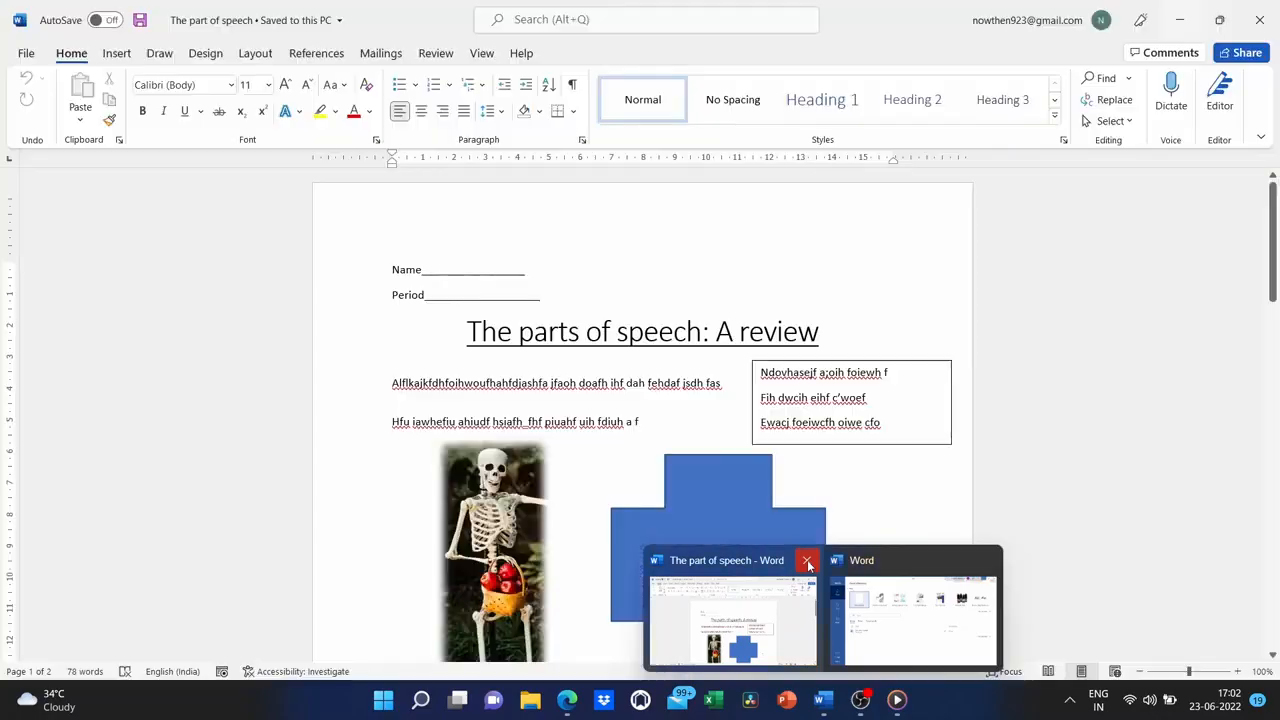
left_click(808, 562)
left_click(903, 564)
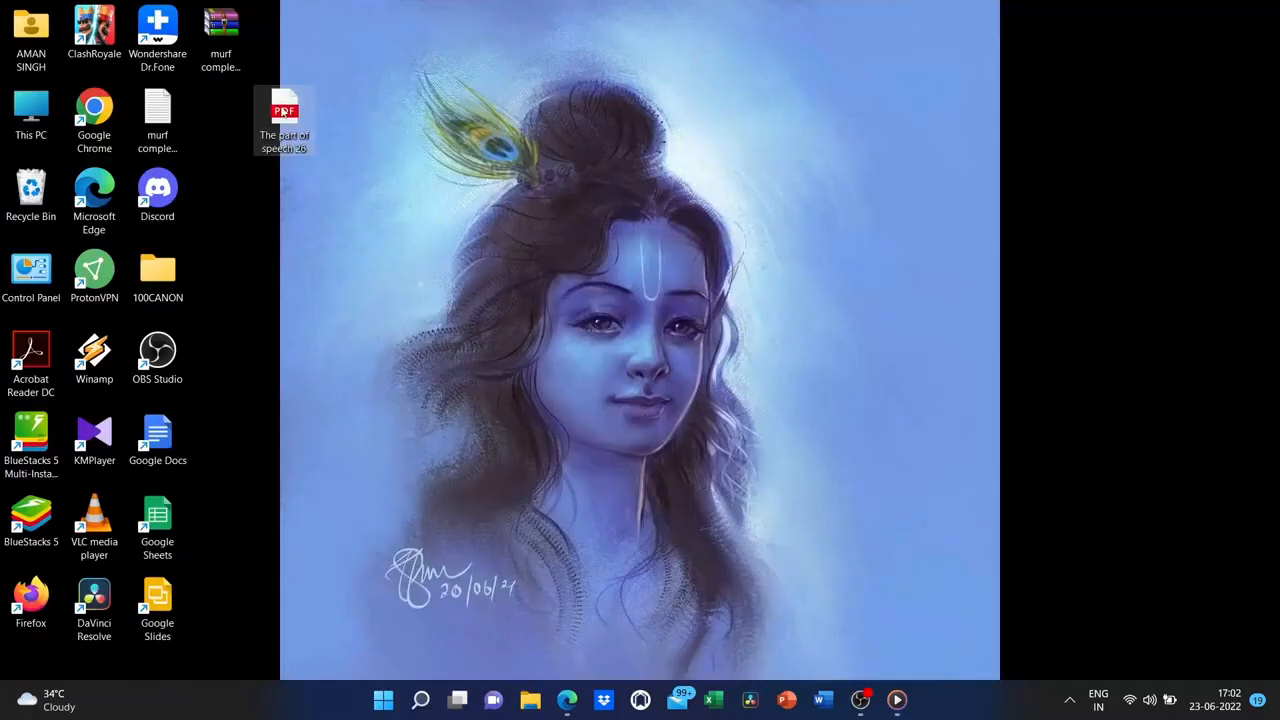
left_click_drag(284, 115, 226, 120)
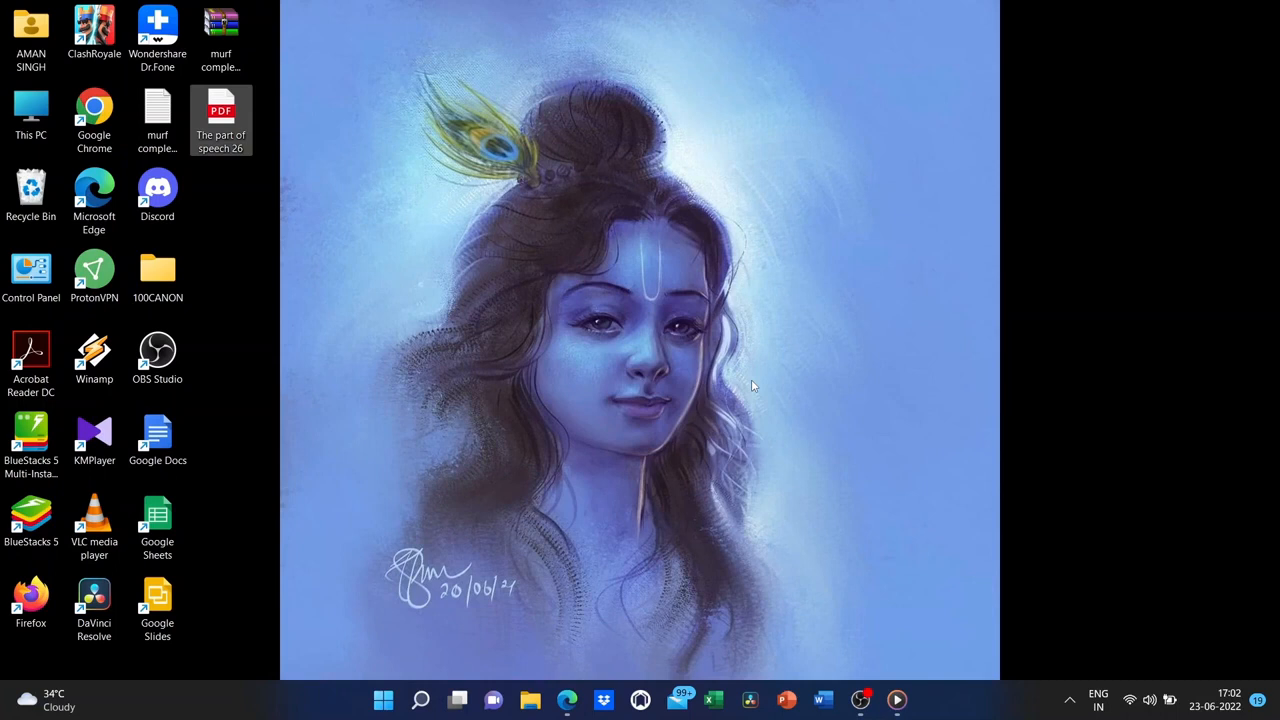
Open Word in a maximized window and pin "The part of speech" in the recent documents list
left_click(823, 701)
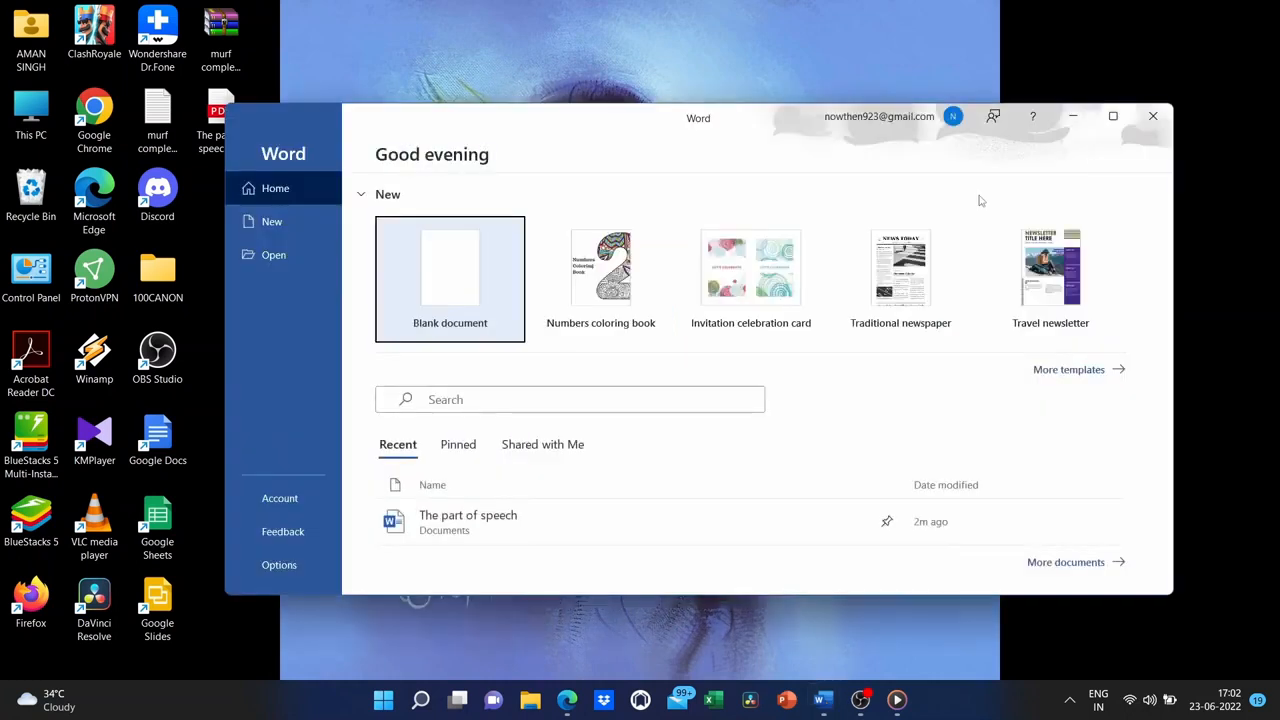
left_click(1113, 116)
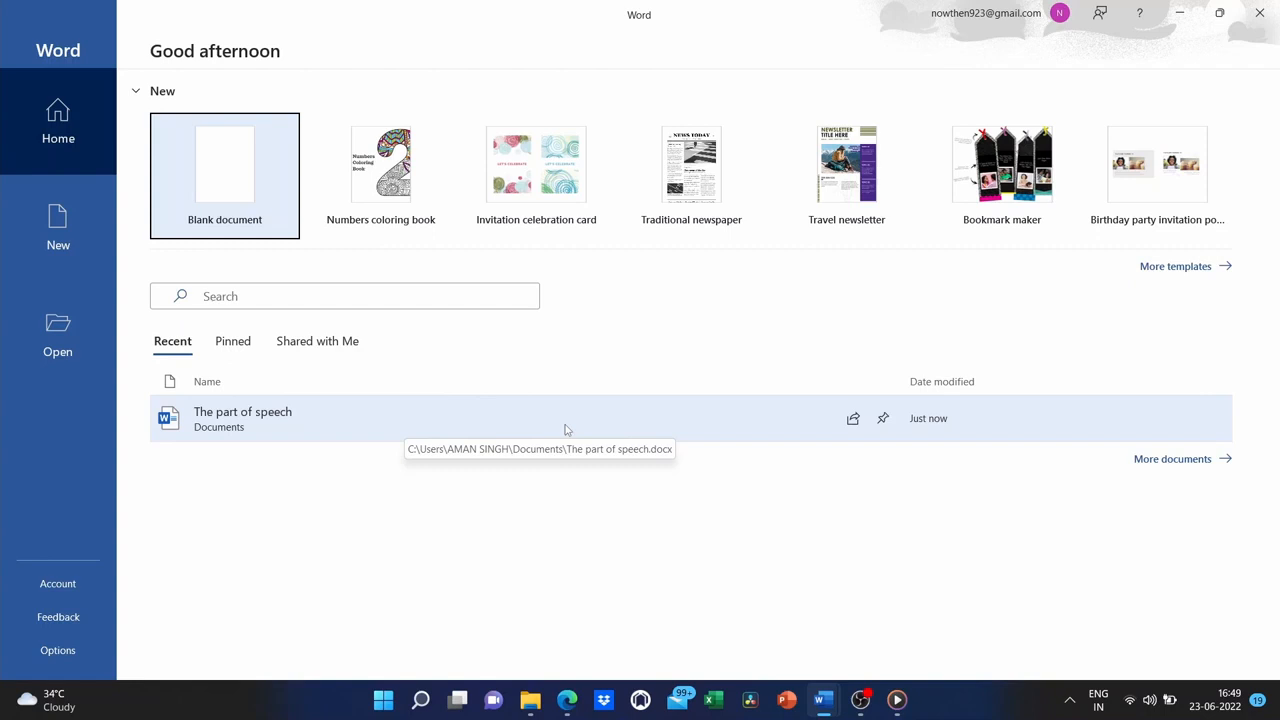
left_click(565, 429)
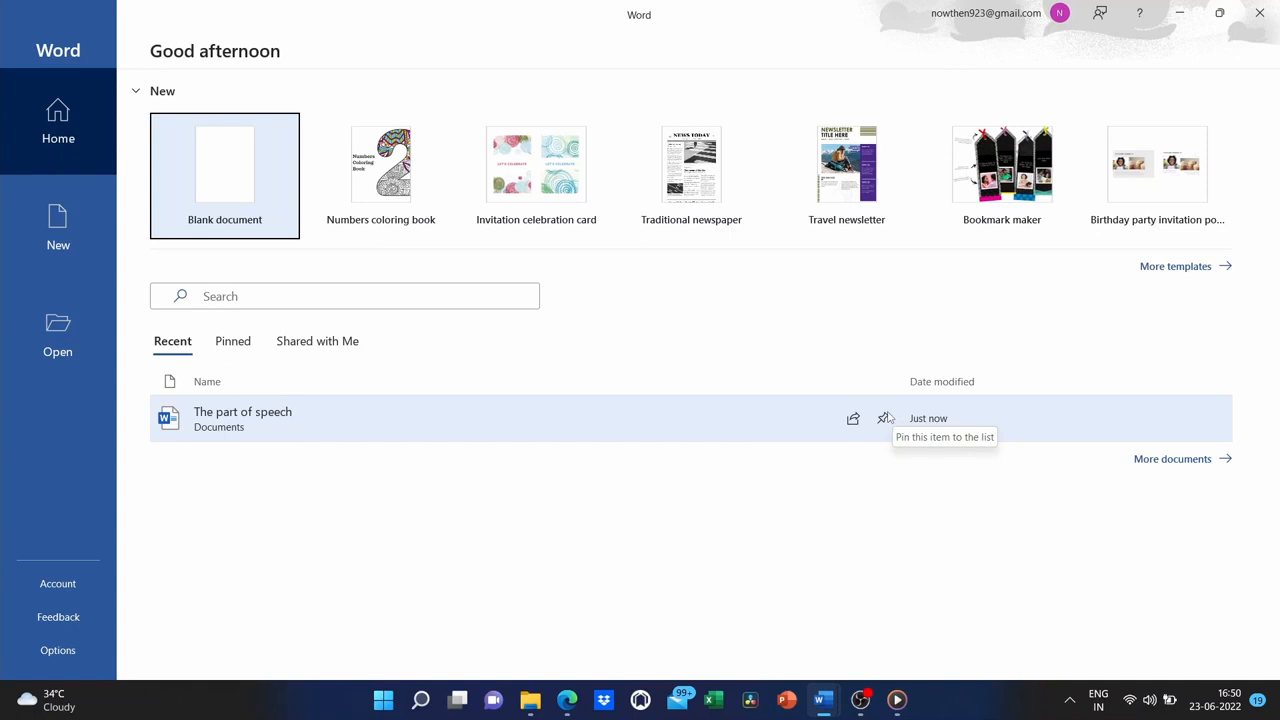
left_click(887, 418)
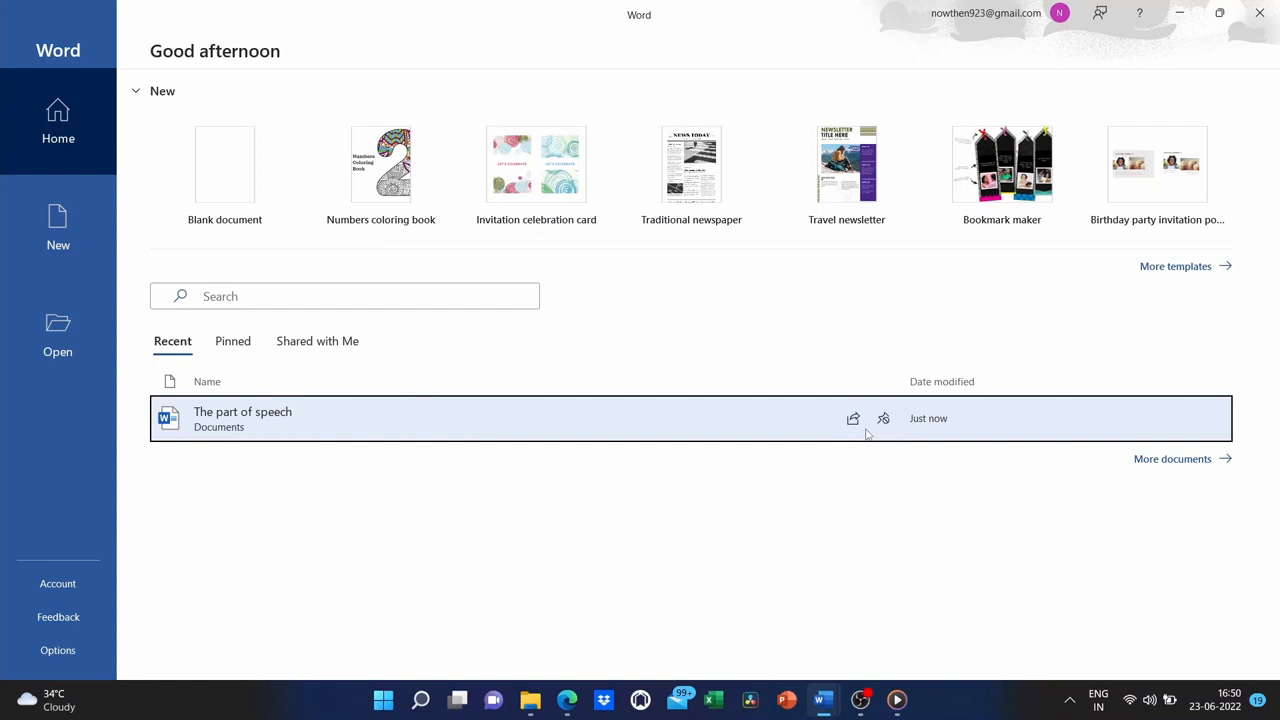
left_click(684, 450)
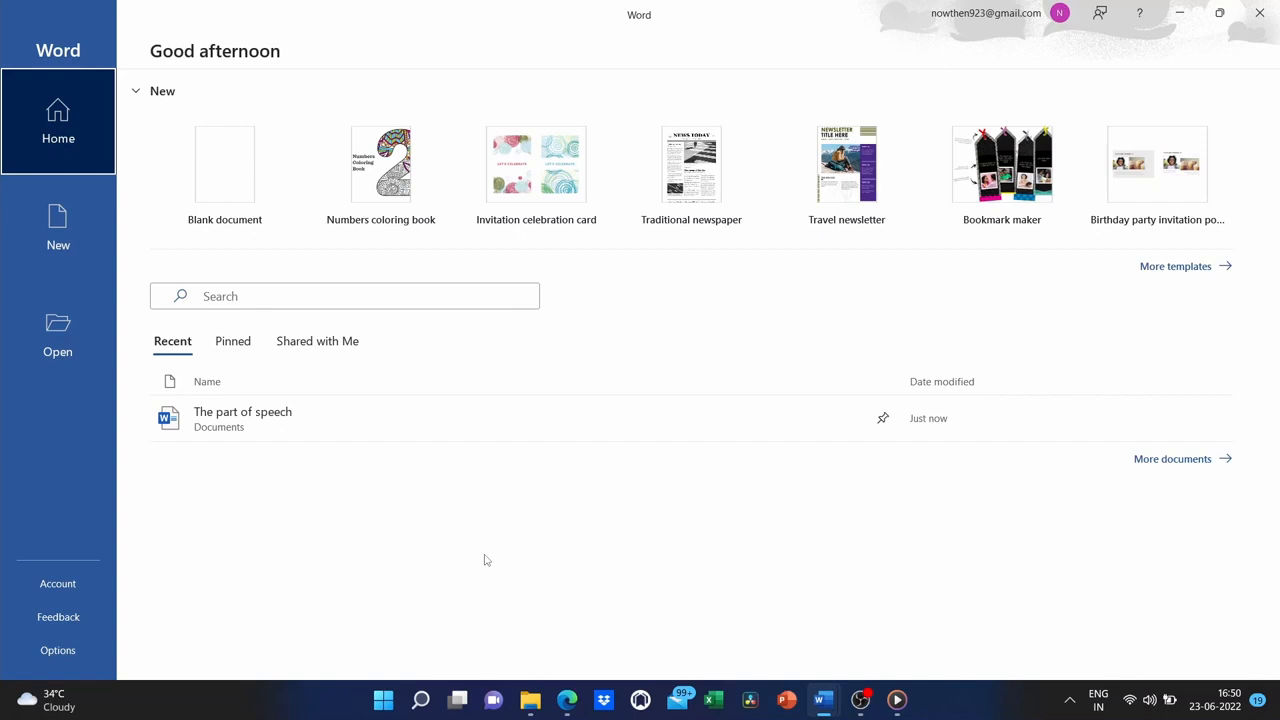
Create a blank document and try the Heading 1 style, settling on Heading 2 for the empty first line
left_click(248, 193)
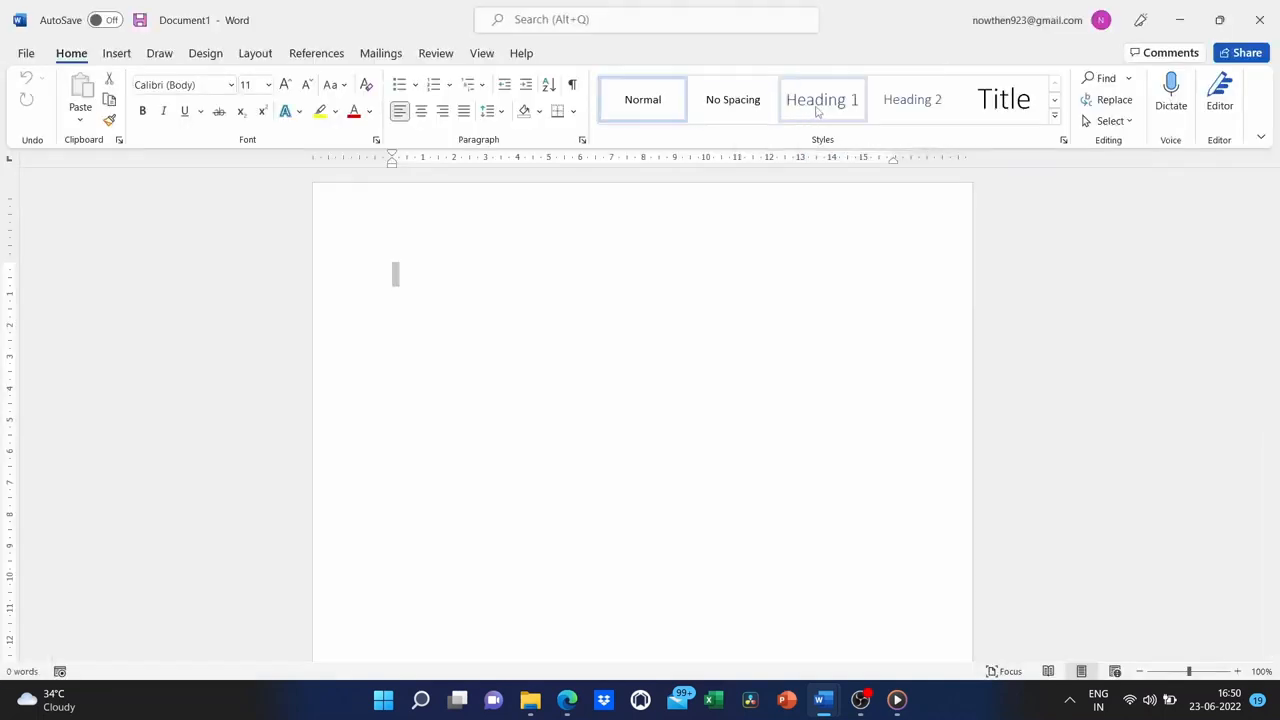
left_click(817, 105)
left_click(903, 104)
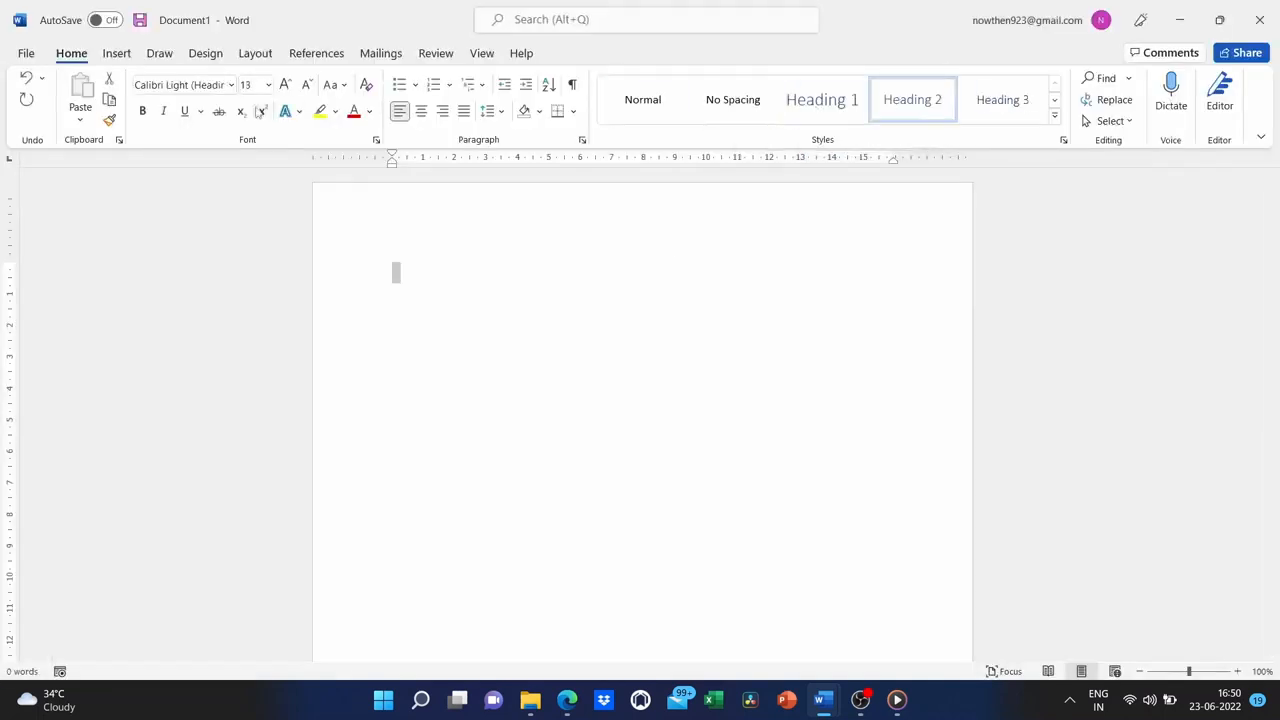
left_click(122, 53)
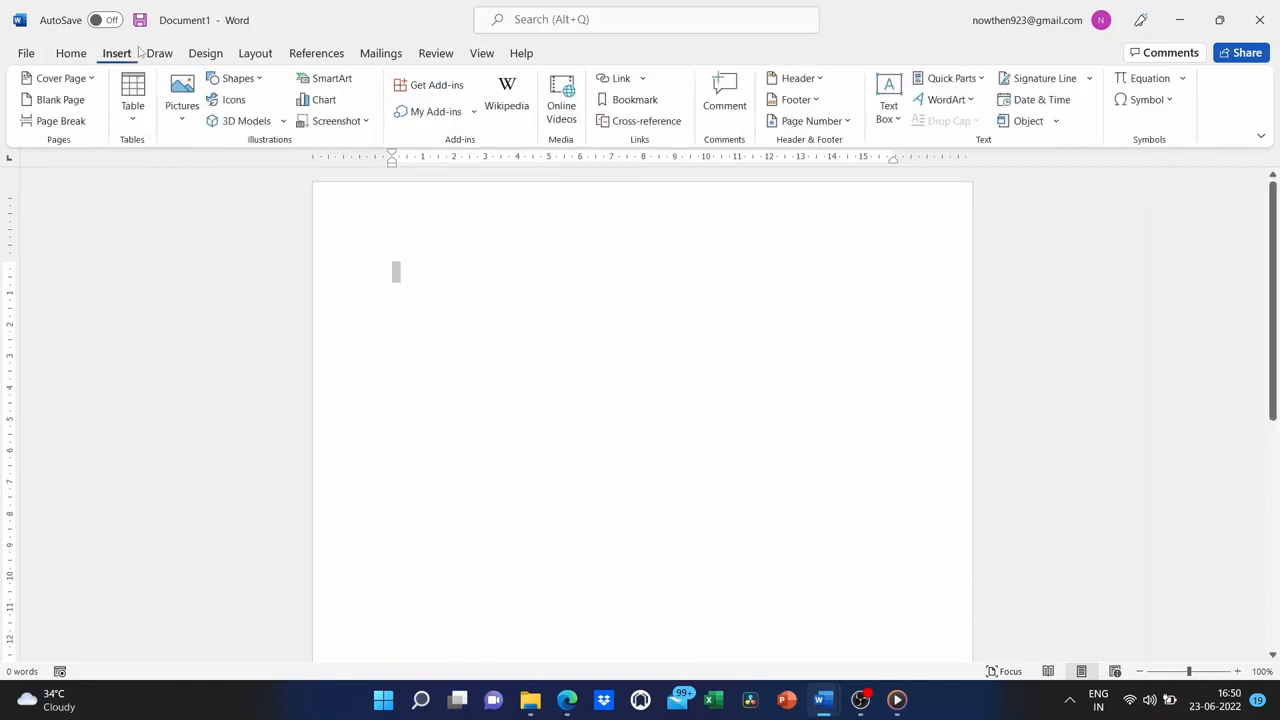
left_click(254, 54)
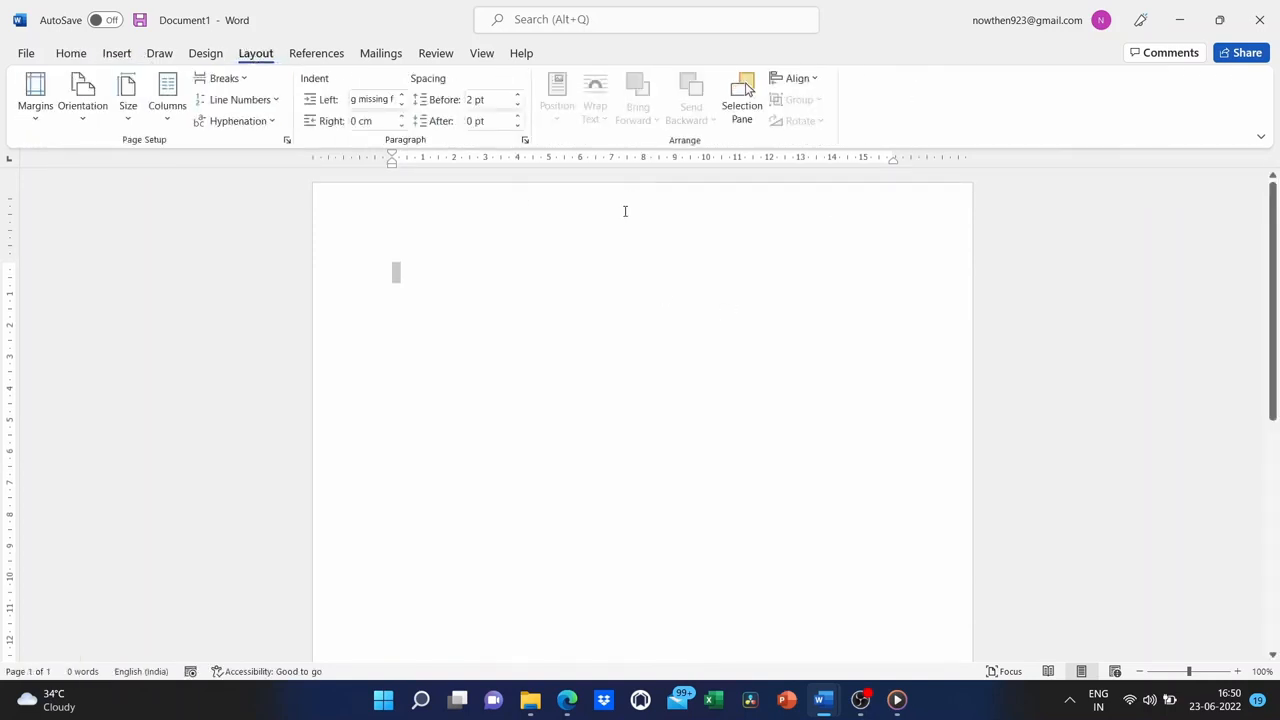